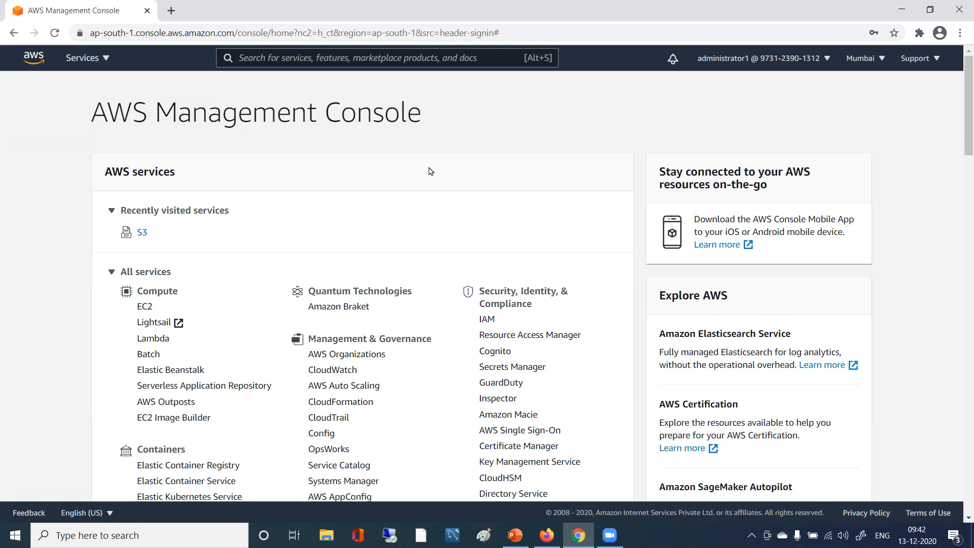
- Open the S3 service and look over the objects in the h-12-12-2020.com bucket before returning to the bucket list
left_click(142, 233)
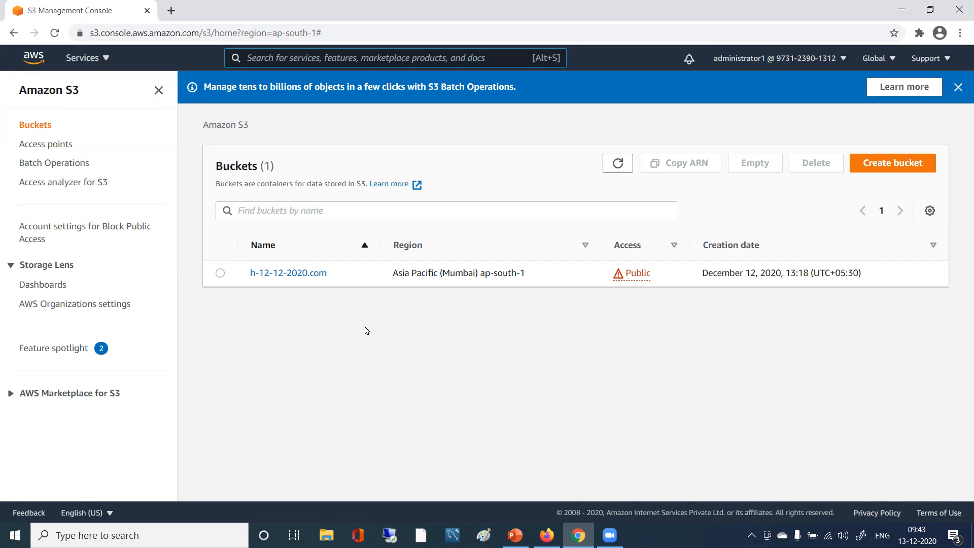
left_click(299, 274)
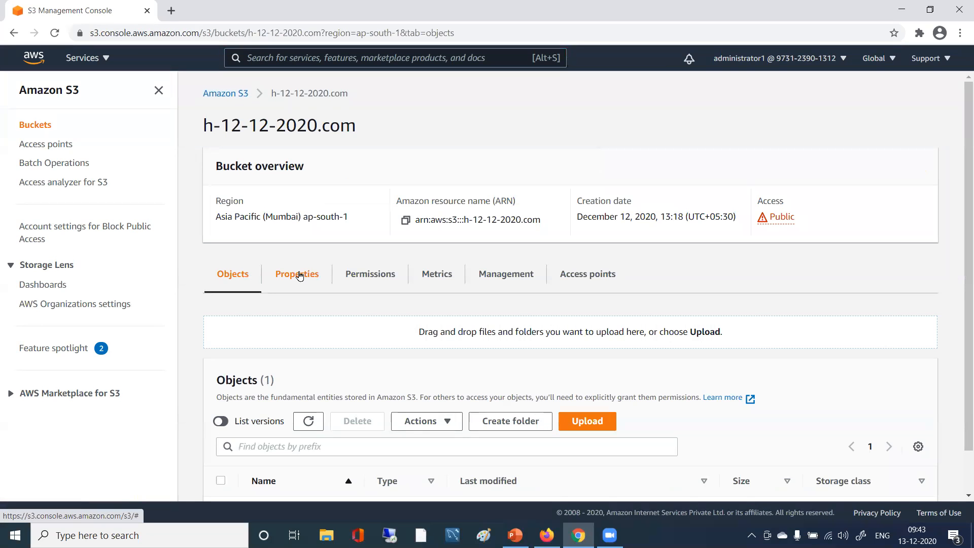
scroll(449, 320, "down", 1)
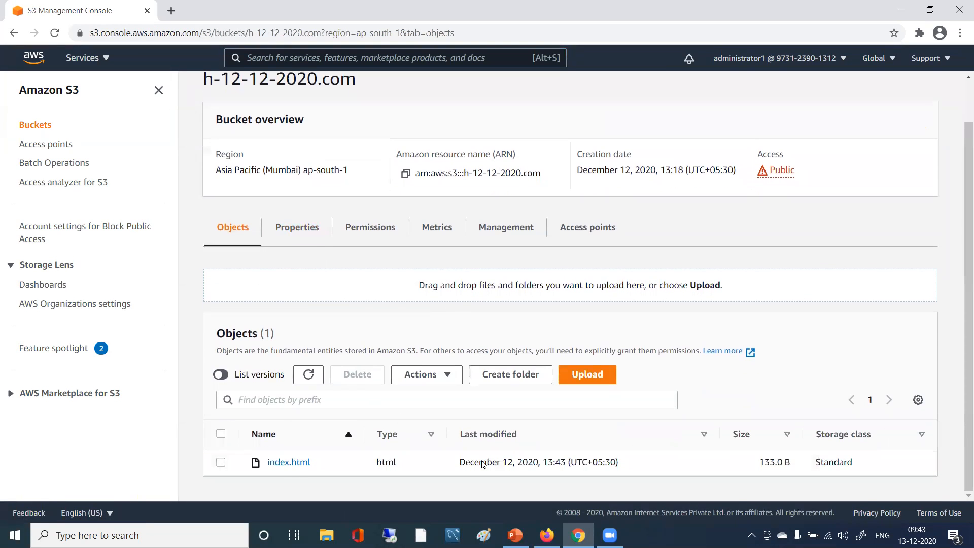
scroll(374, 345, "up", 1)
left_click(238, 94)
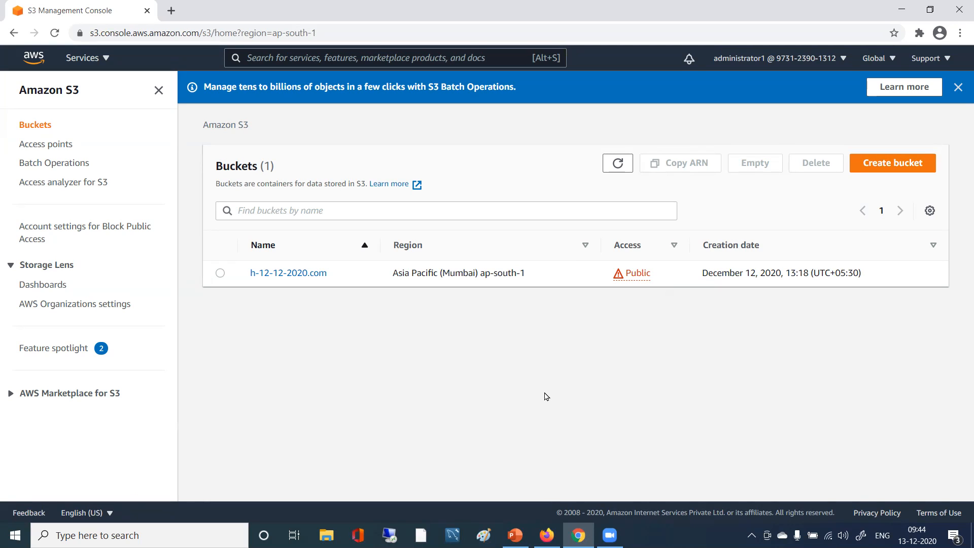
- Start creating a new S3 bucket and name it source-bucket-h-13-12-2020
left_click(894, 161)
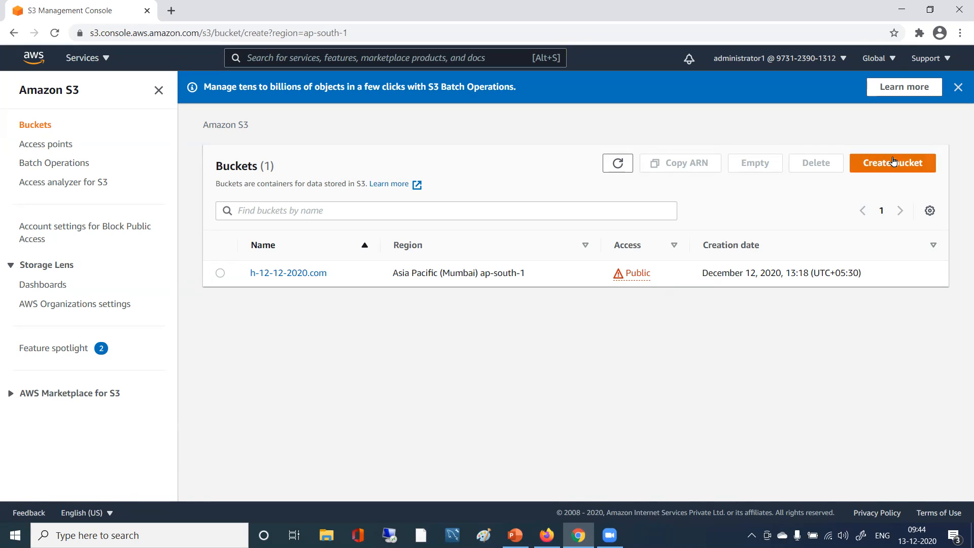
left_click(289, 243)
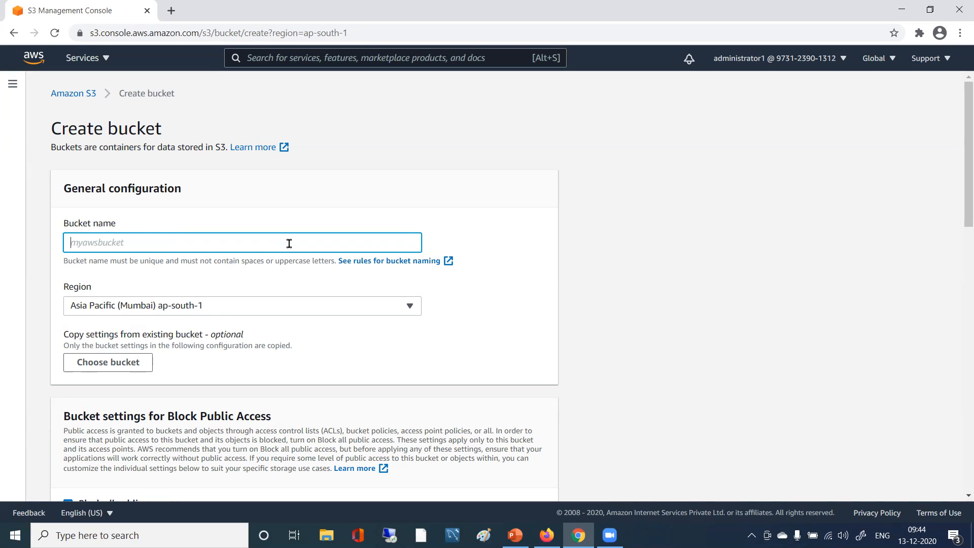
type("source-bucket-h-13-12-2020")
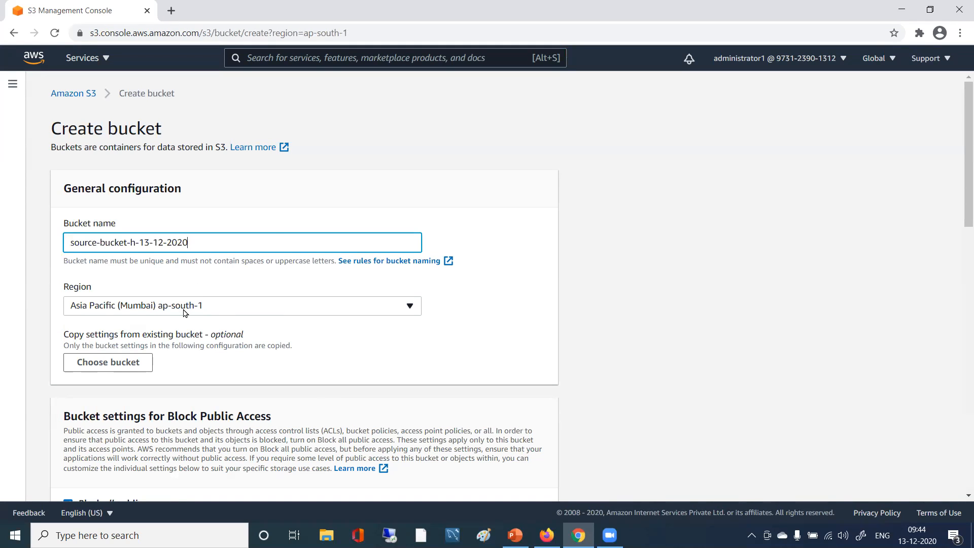
- Enable Bucket Versioning for the new source bucket
scroll(352, 378, "down", 3)
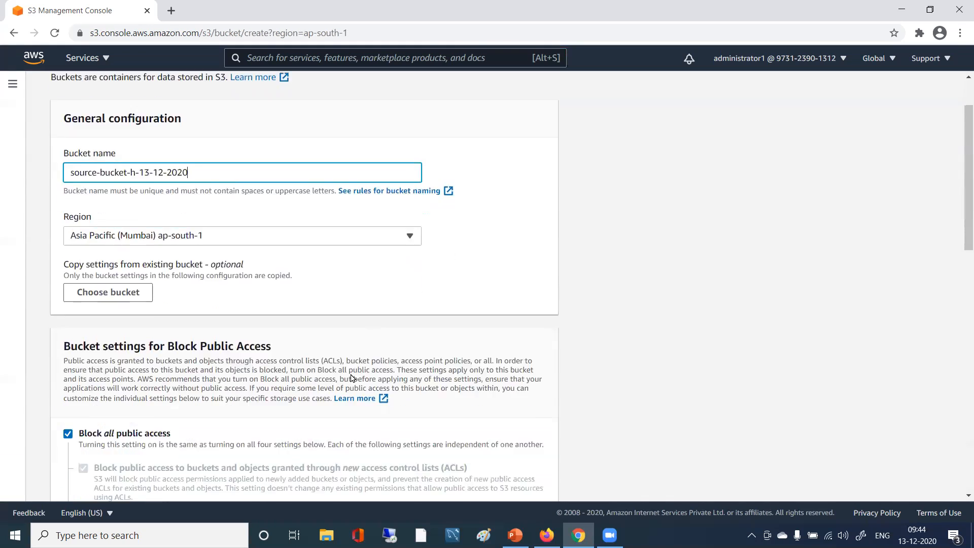
scroll(353, 378, "down", 5)
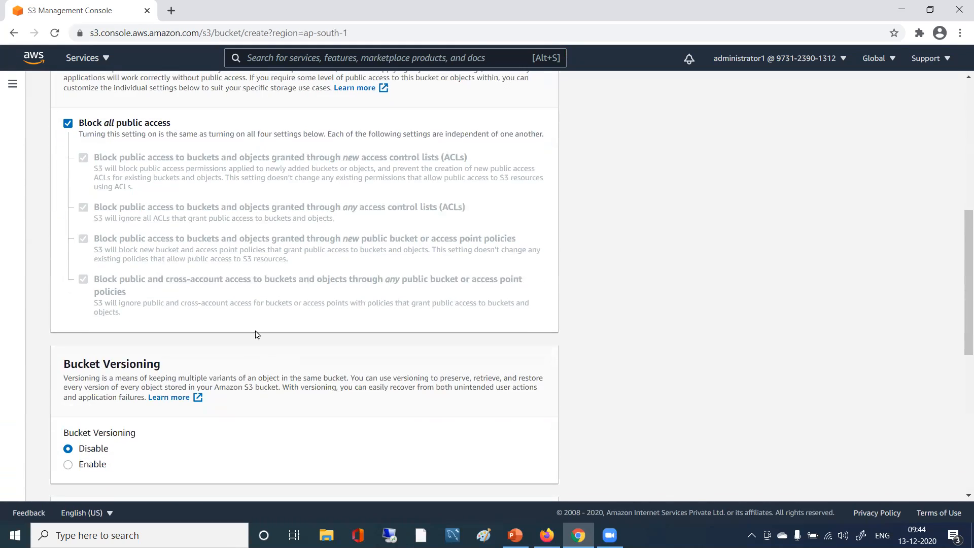
scroll(243, 339, "down", 4)
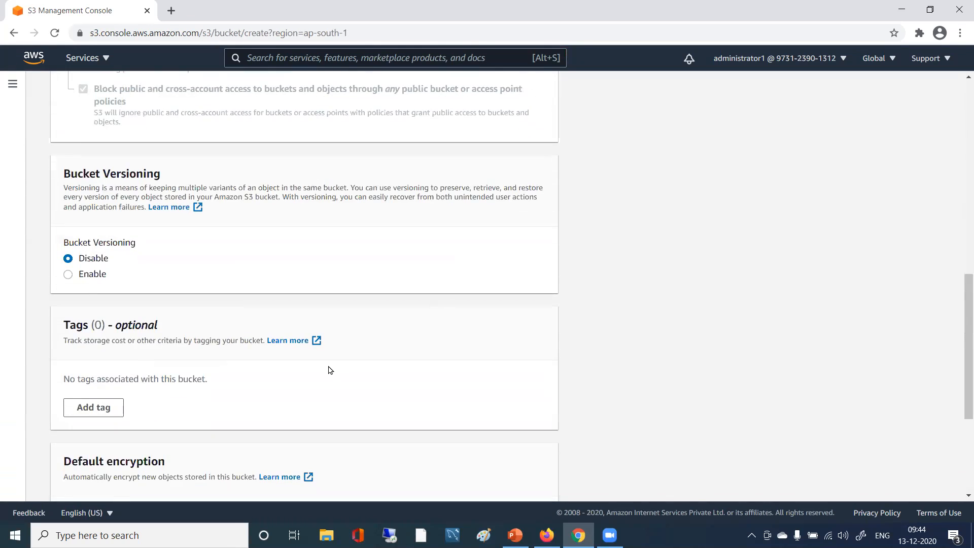
left_click(69, 275)
- Review the source bucket's configuration, including encryption, the advanced Object Lock options, name, region, public access and versioning
scroll(348, 345, "down", 4)
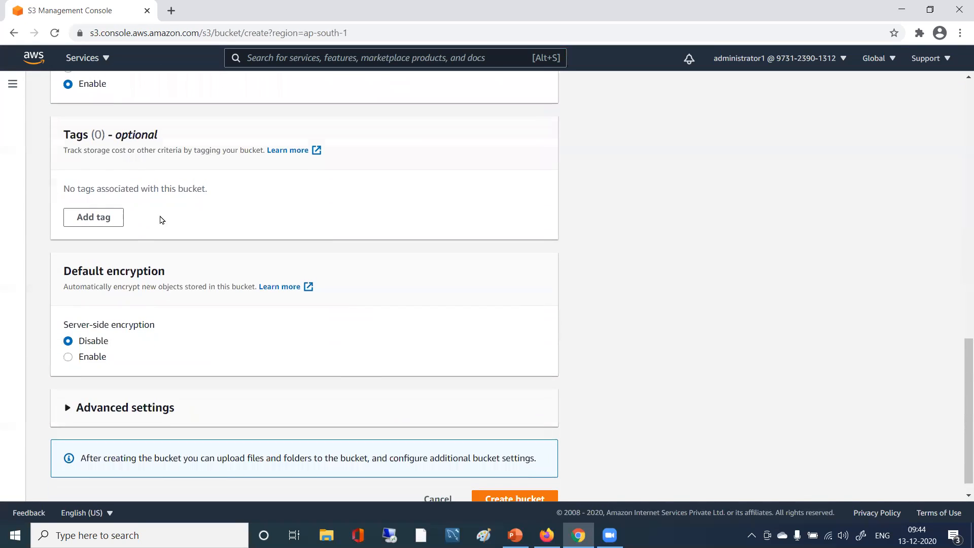
scroll(325, 388, "down", 1)
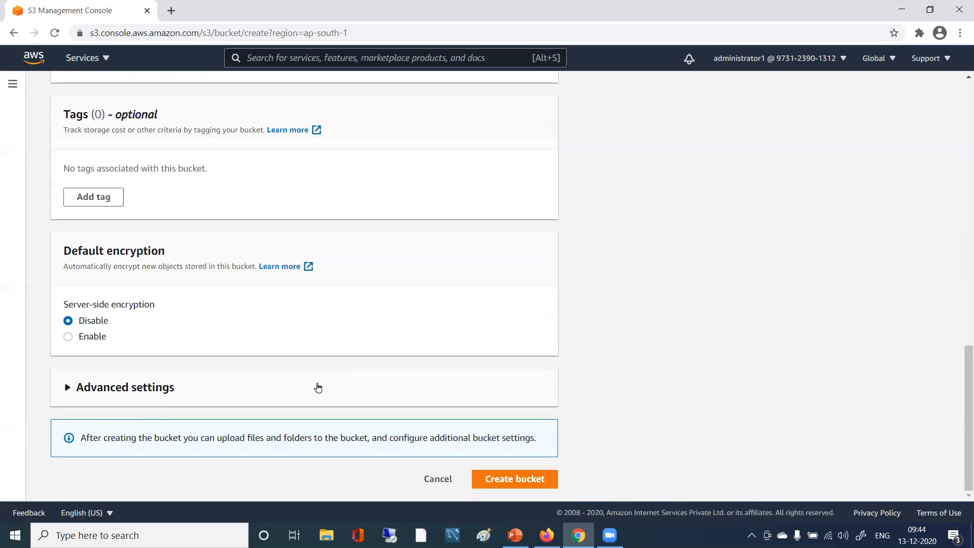
left_click(89, 388)
scroll(327, 370, "down", 3)
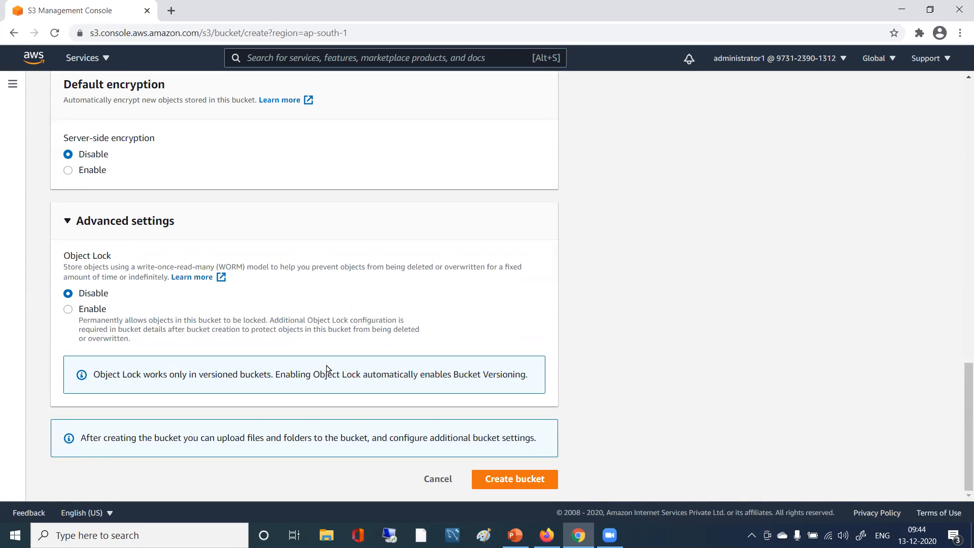
scroll(327, 368, "up", 13)
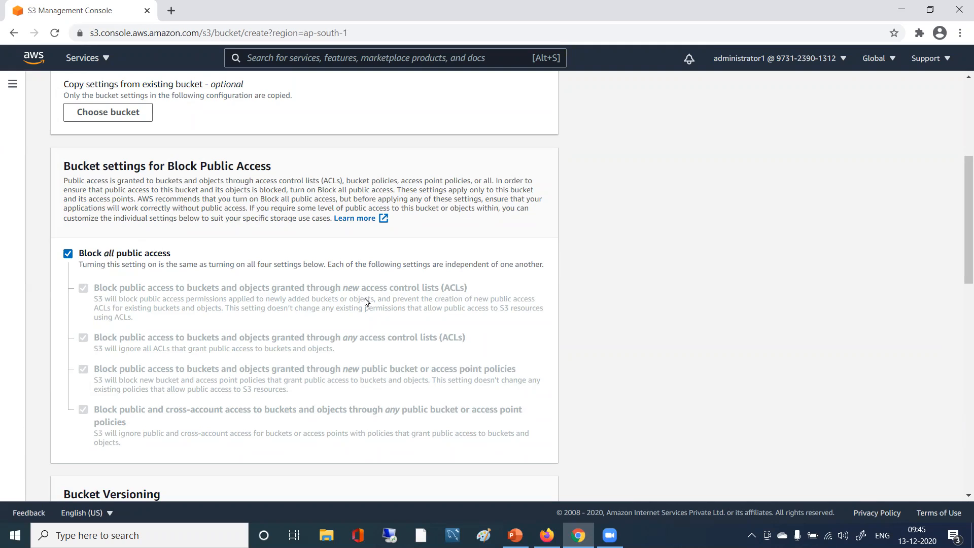
scroll(366, 302, "up", 5)
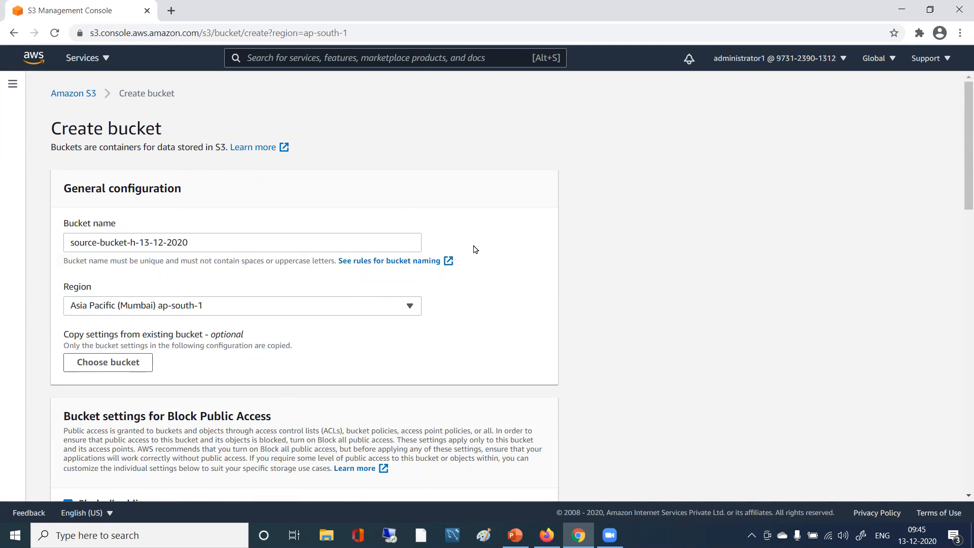
scroll(209, 349, "down", 3)
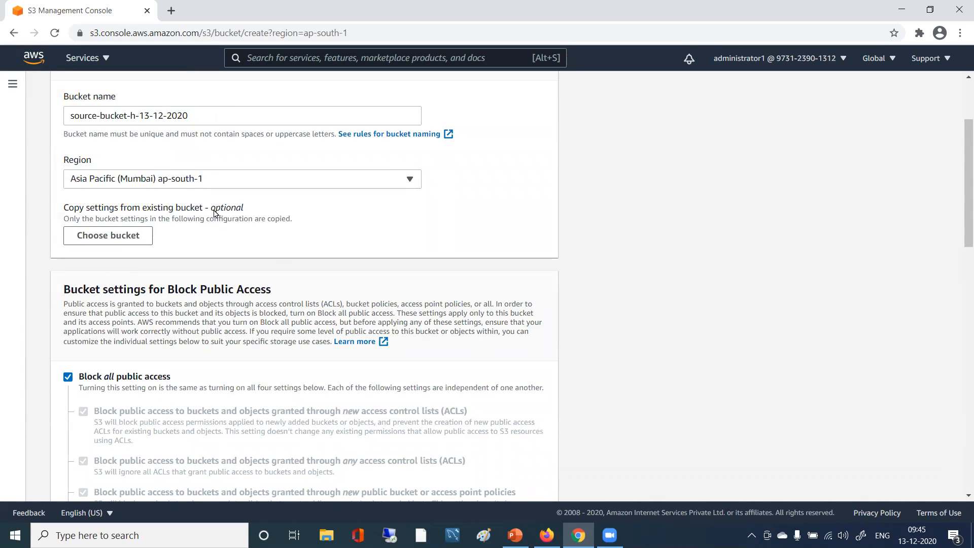
scroll(331, 331, "down", 6)
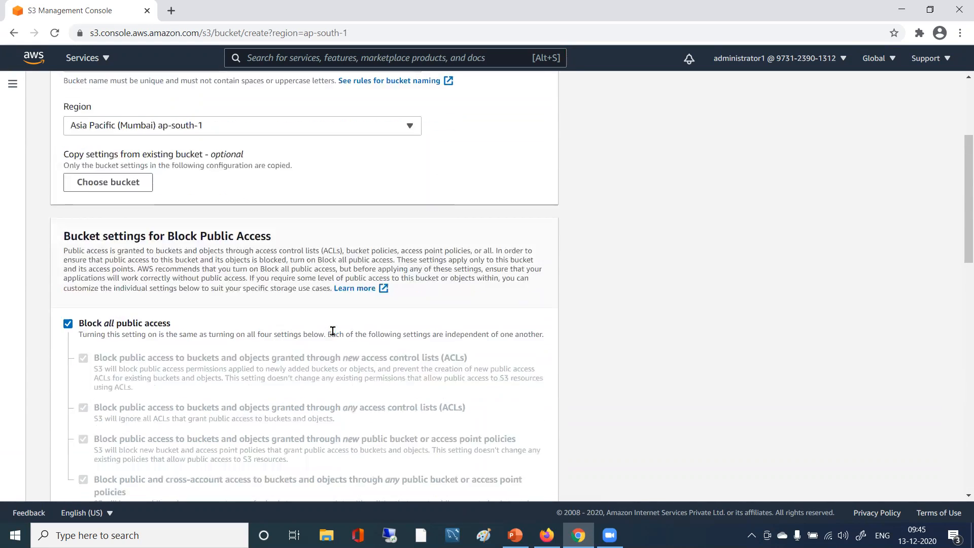
scroll(183, 342, "down", 2)
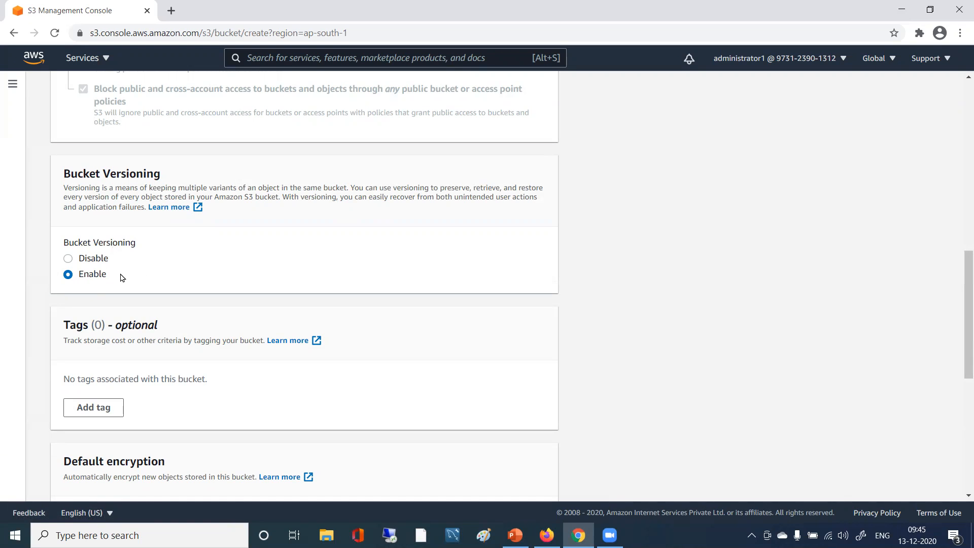
- Add a tag to the source bucket with the key Name and the value sourcebucket
scroll(339, 334, "down", 2)
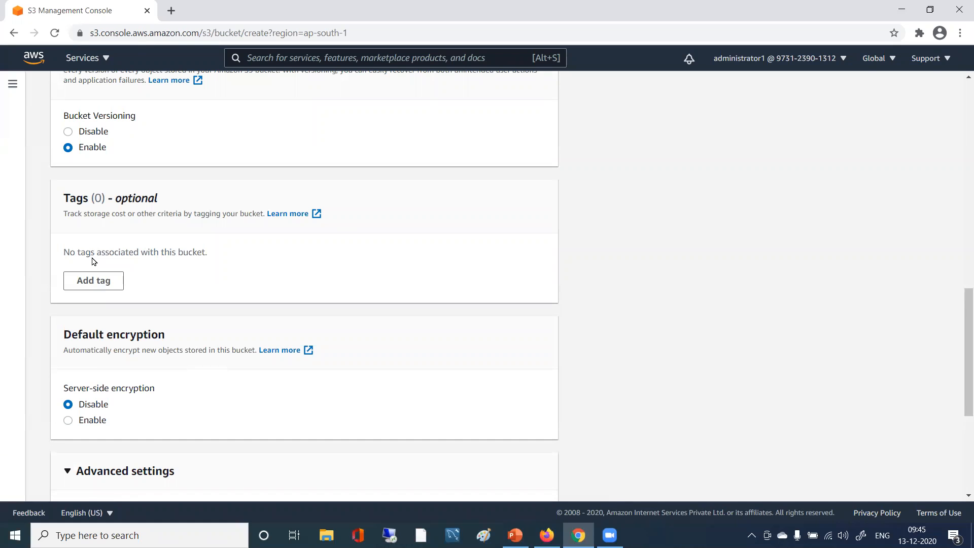
left_click(87, 280)
left_click(111, 270)
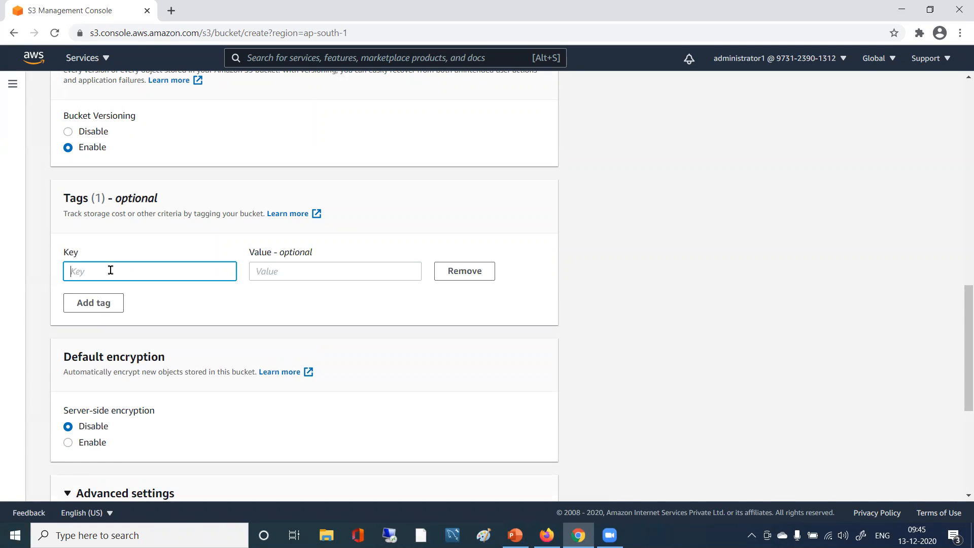
type("Name")
left_click(329, 266)
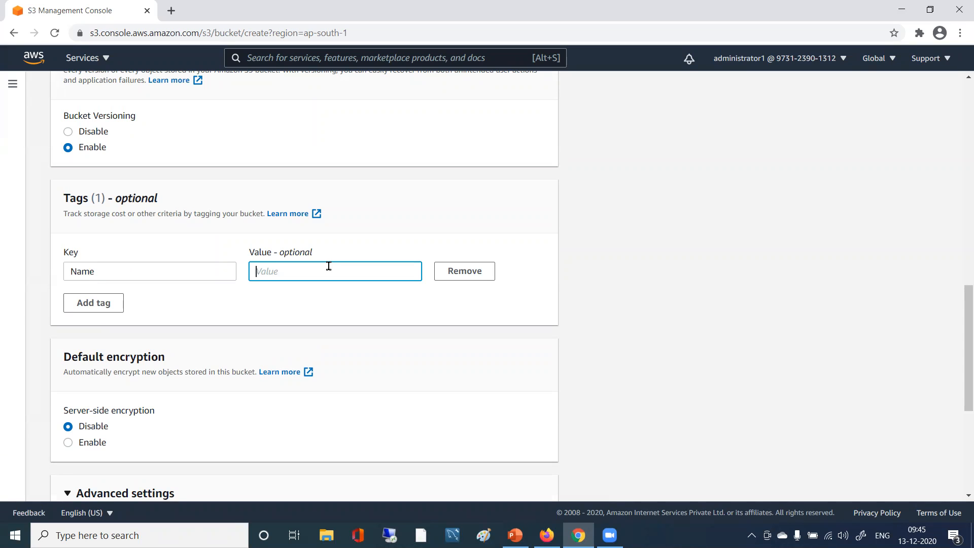
type("sourcebucket")
- Create the source bucket with the configured settings and dismiss the banners above the bucket list
scroll(443, 385, "down", 5)
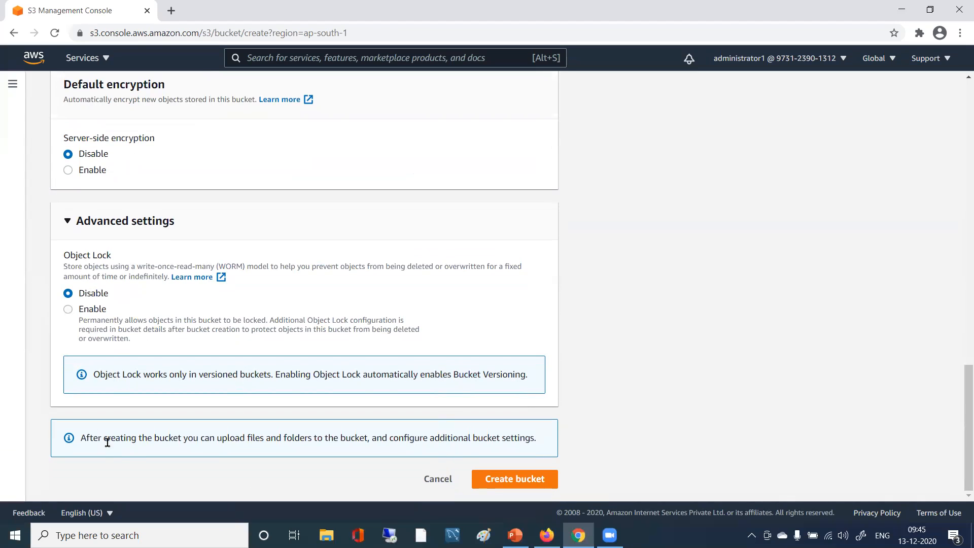
left_click(526, 479)
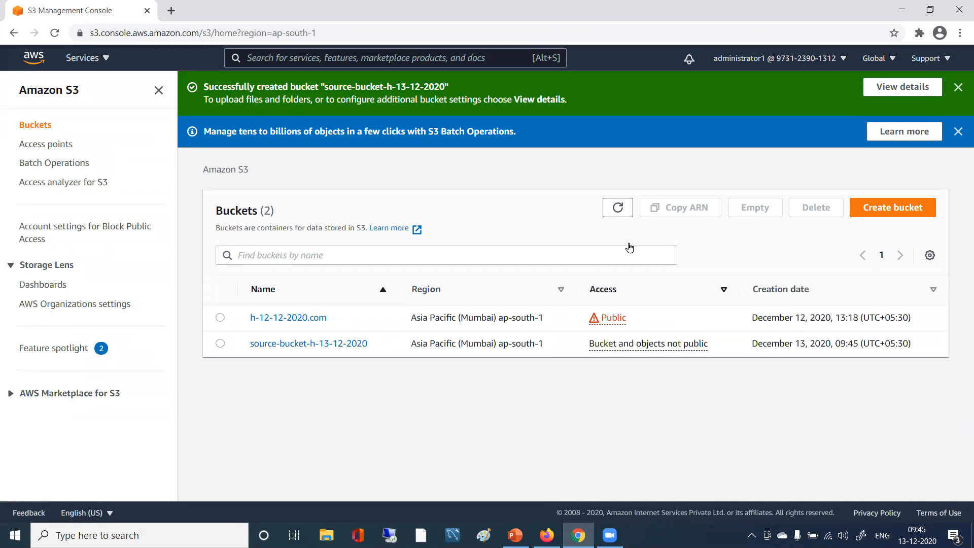
left_click(960, 87)
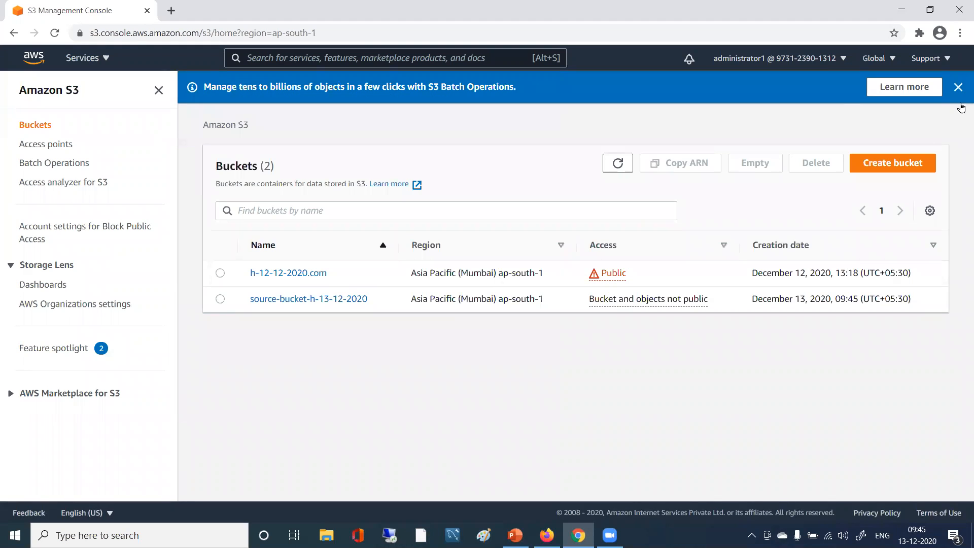
left_click(960, 87)
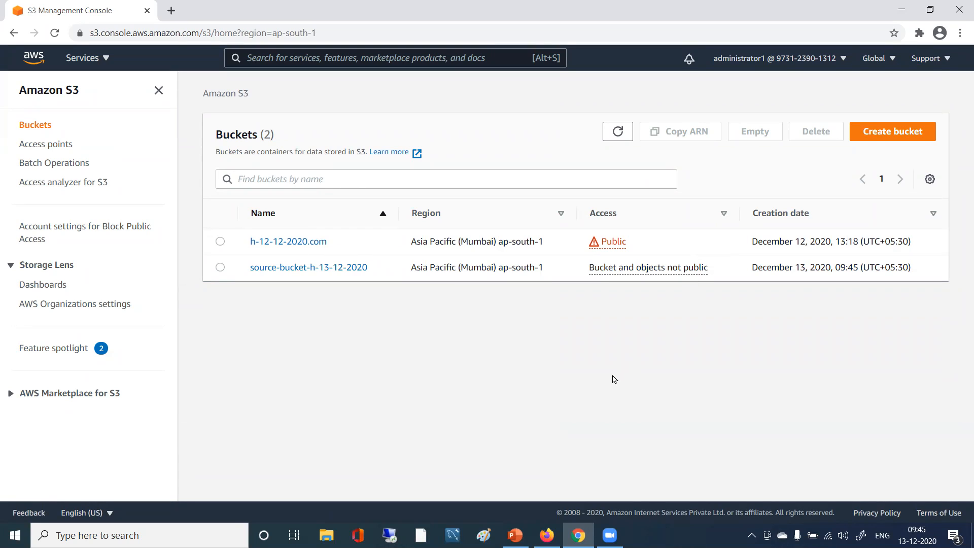
- Start creating another bucket named dest-bucket-h-13-12-2020 and enable Bucket Versioning for it
left_click(885, 132)
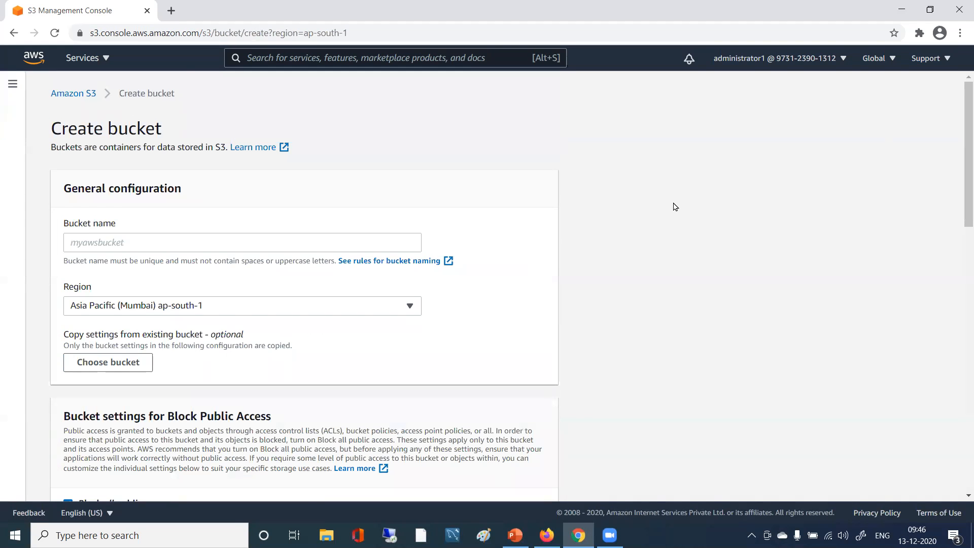
left_click(148, 242)
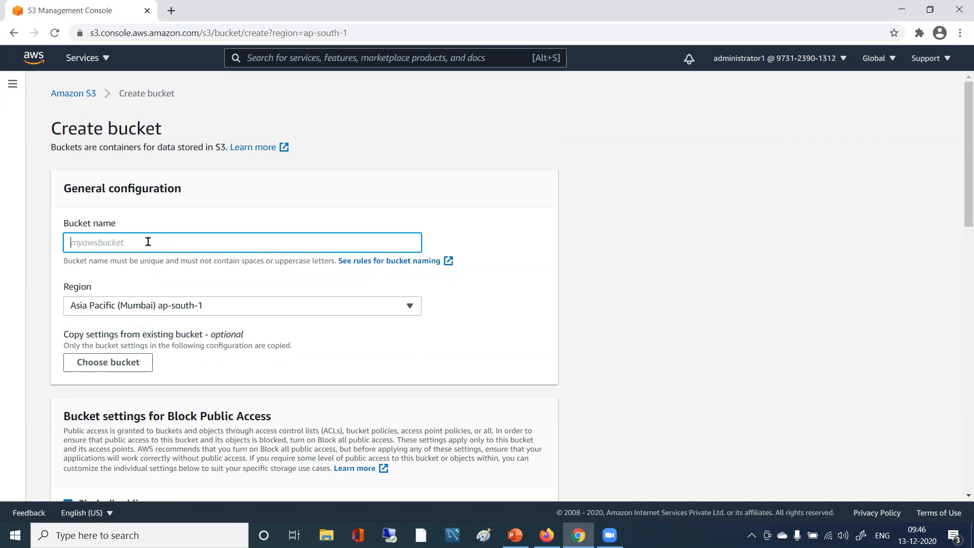
type("dest-bucket-")
type("h-13-12-2020")
scroll(265, 379, "down", 10)
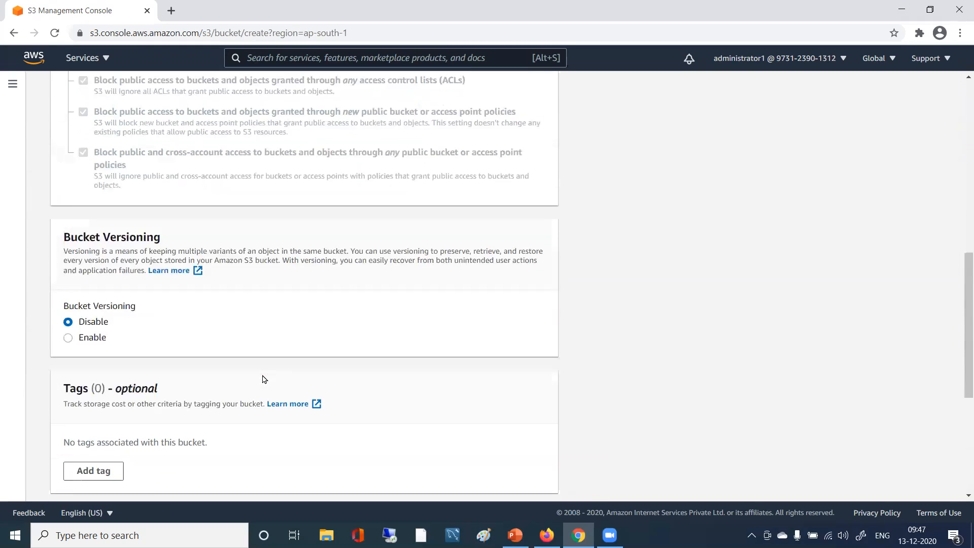
left_click(87, 339)
- Add a tag to the destination bucket with the key Name and the value destbucket
scroll(300, 322, "down", 3)
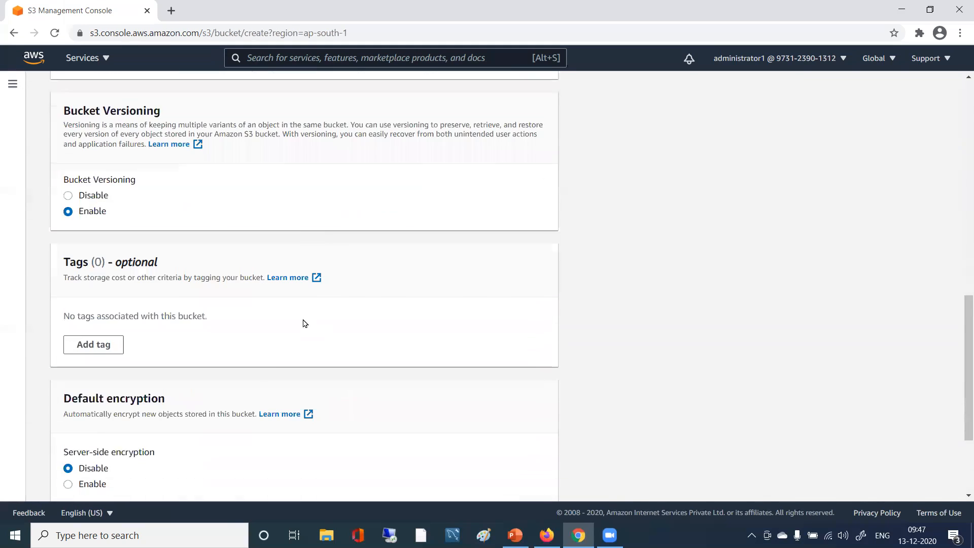
scroll(304, 324, "down", 1)
left_click(87, 282)
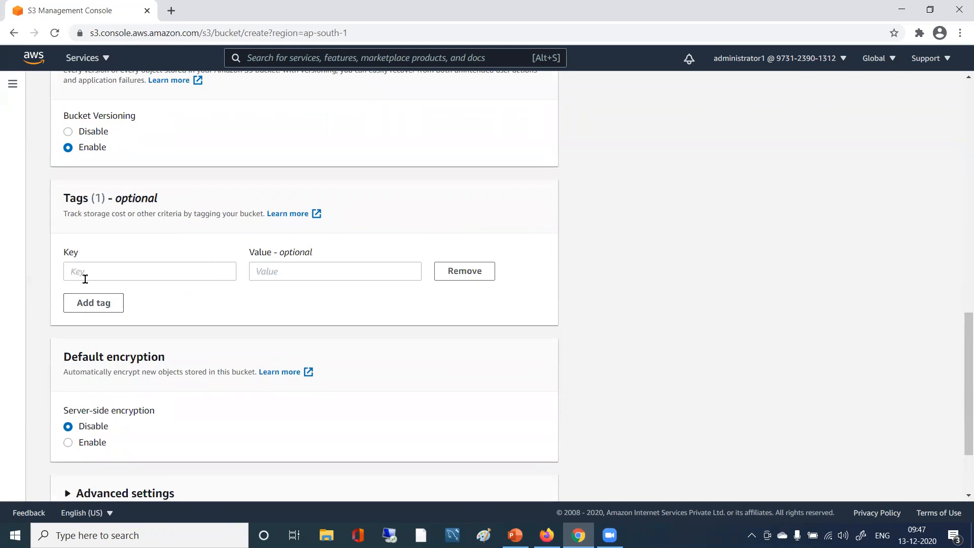
left_click(108, 270)
type("Name")
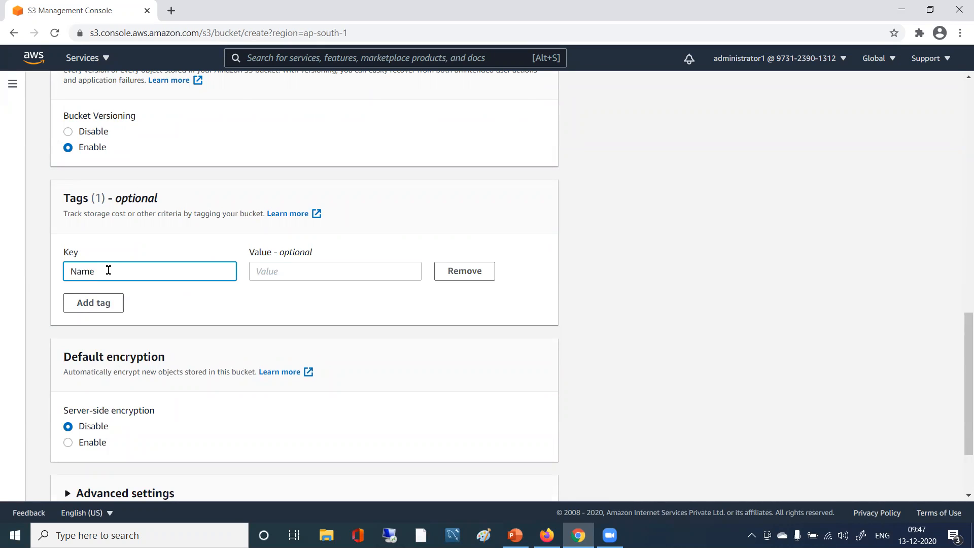
key("Tab")
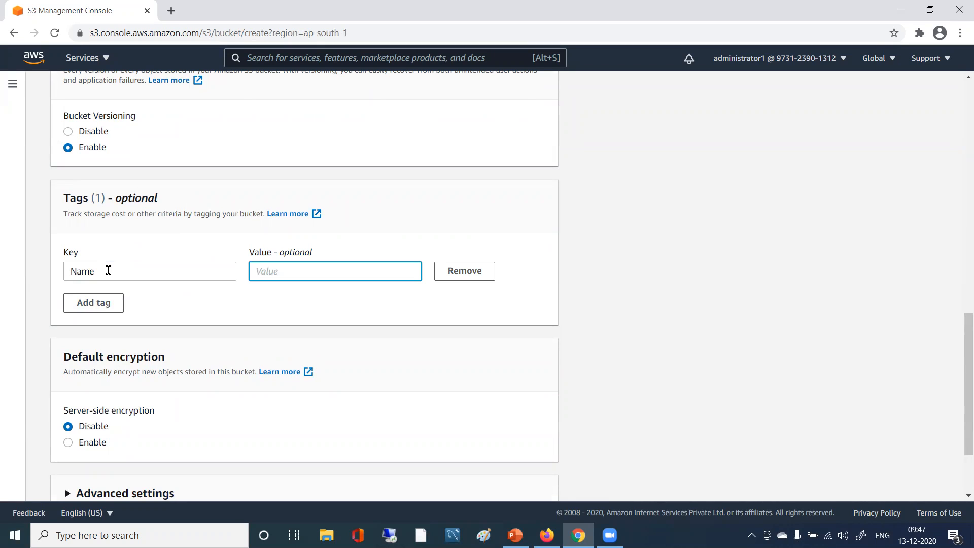
type("destbucket")
- Set the destination bucket's region to US East (Ohio) us-east-2
scroll(335, 327, "up", 6)
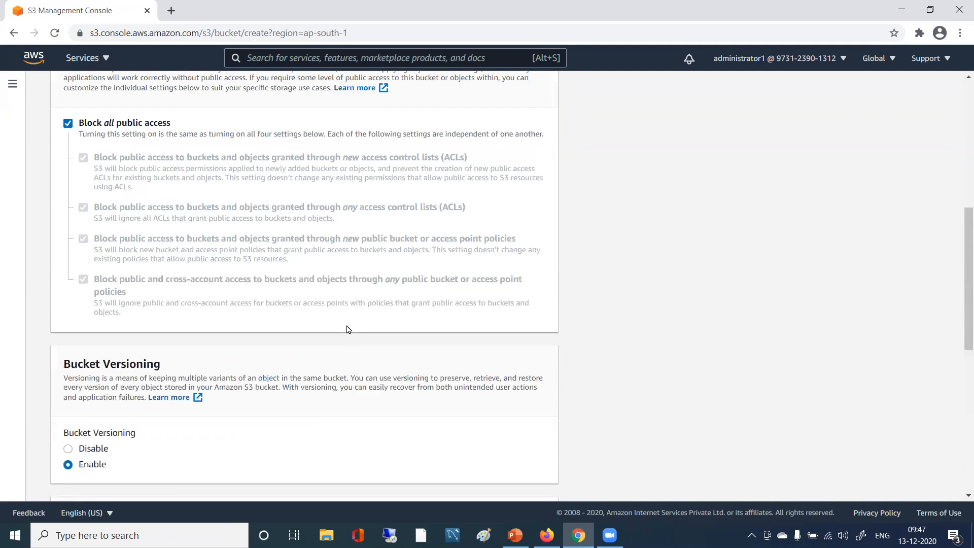
scroll(315, 338, "up", 5)
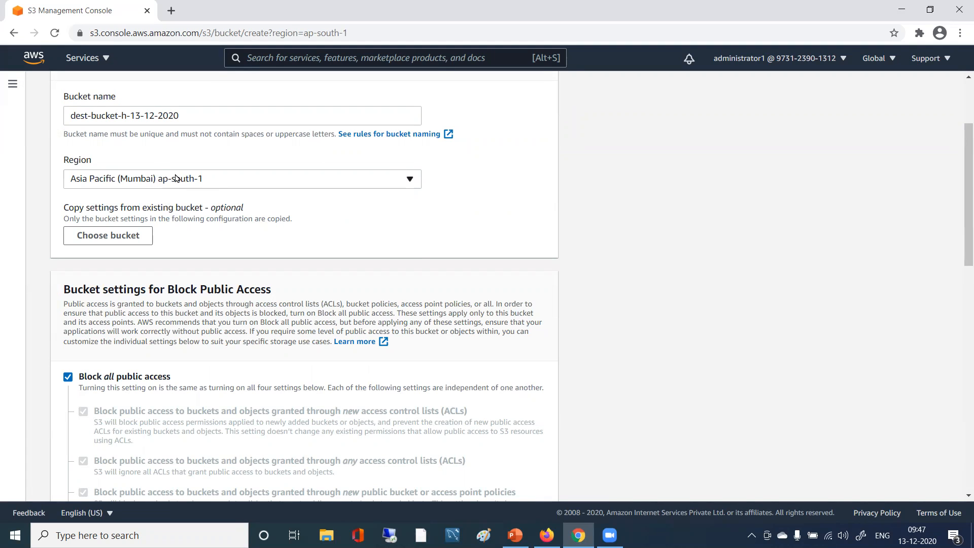
left_click(200, 181)
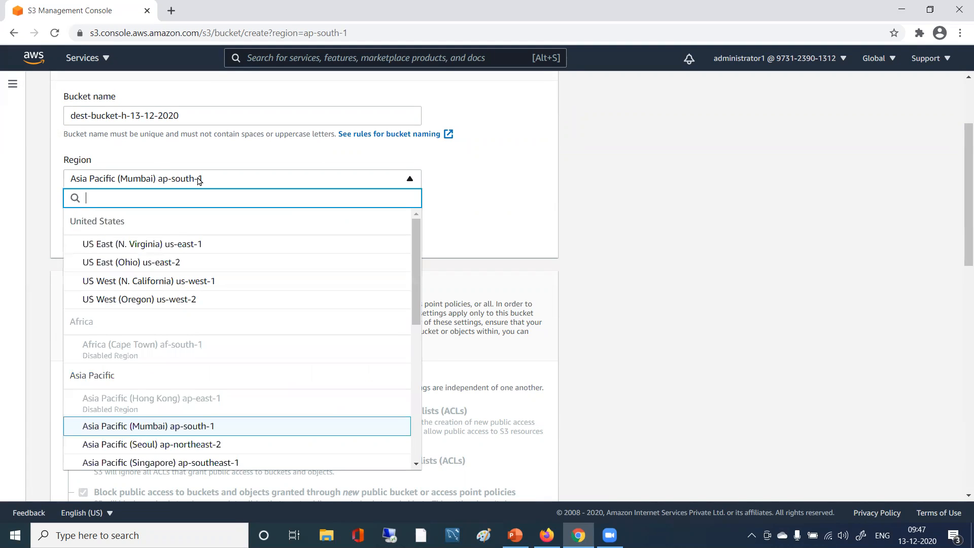
left_click(210, 262)
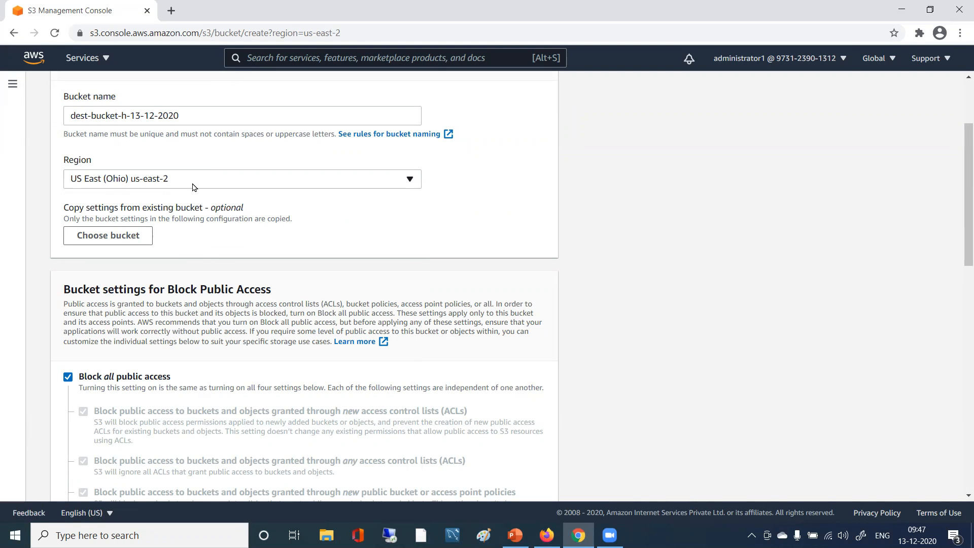
scroll(405, 247, "up", 3)
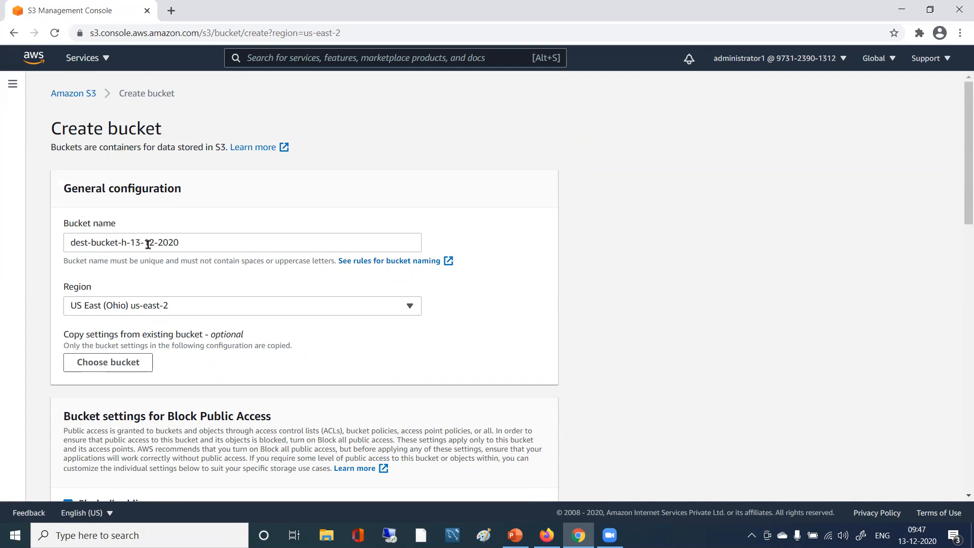
scroll(246, 305, "down", 1)
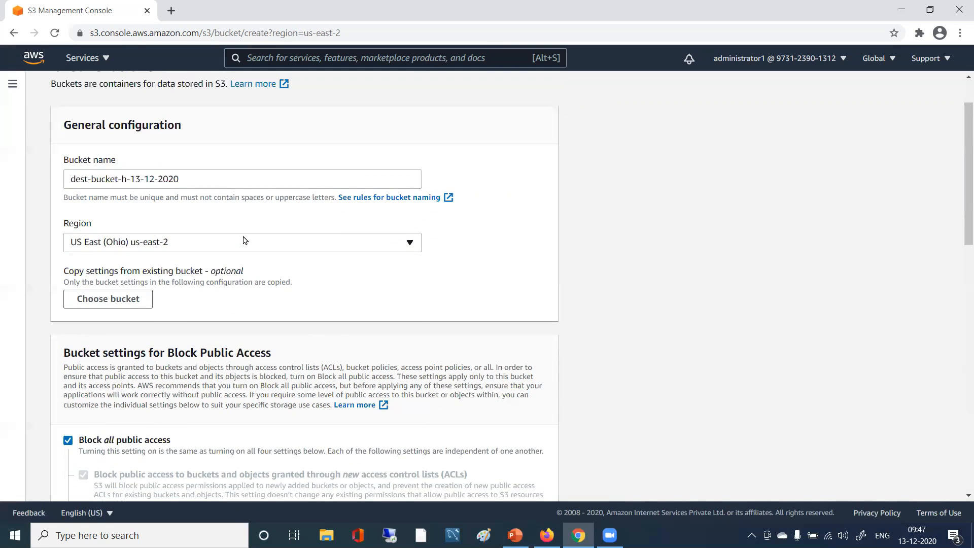
left_click(244, 239)
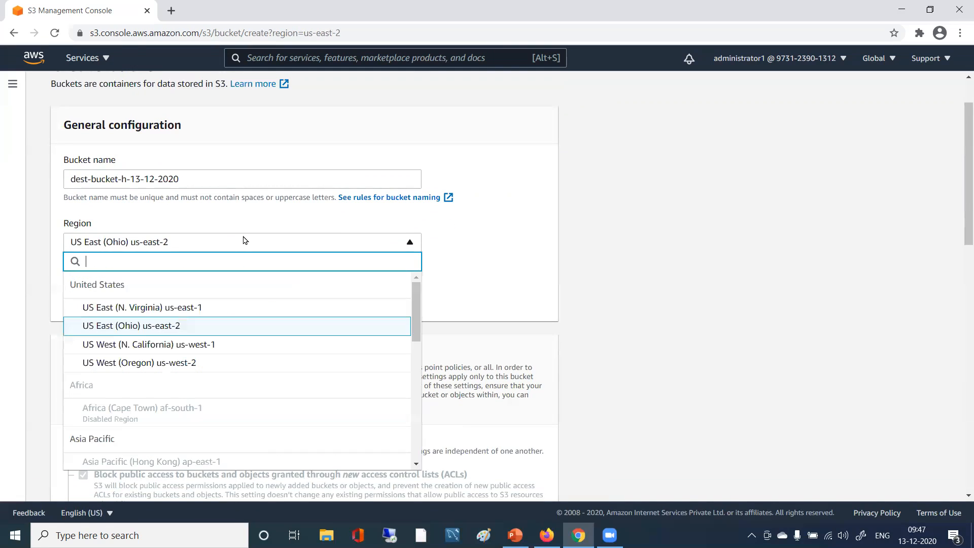
left_click(748, 220)
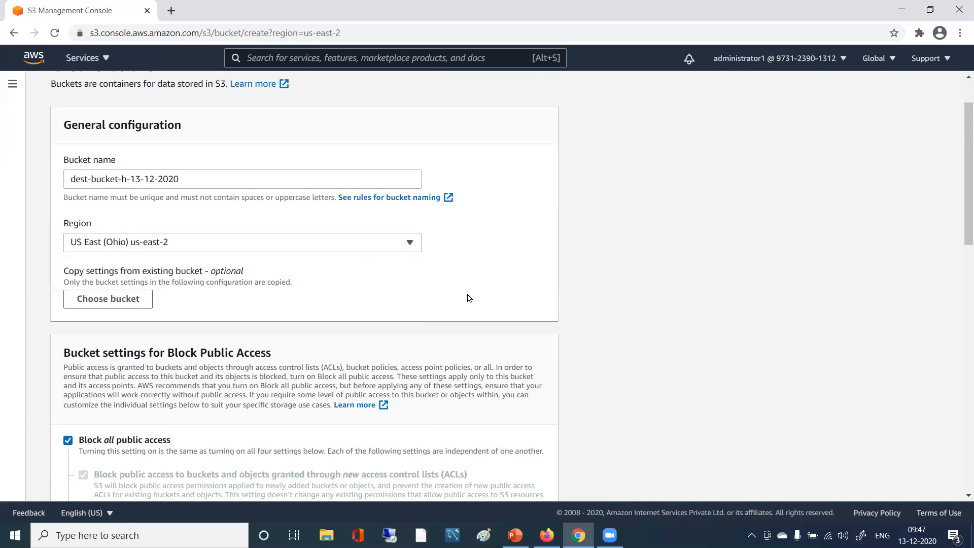
- Create the destination bucket with the configured settings and dismiss the banner above the bucket list
scroll(467, 298, "down", 8)
scroll(467, 297, "down", 4)
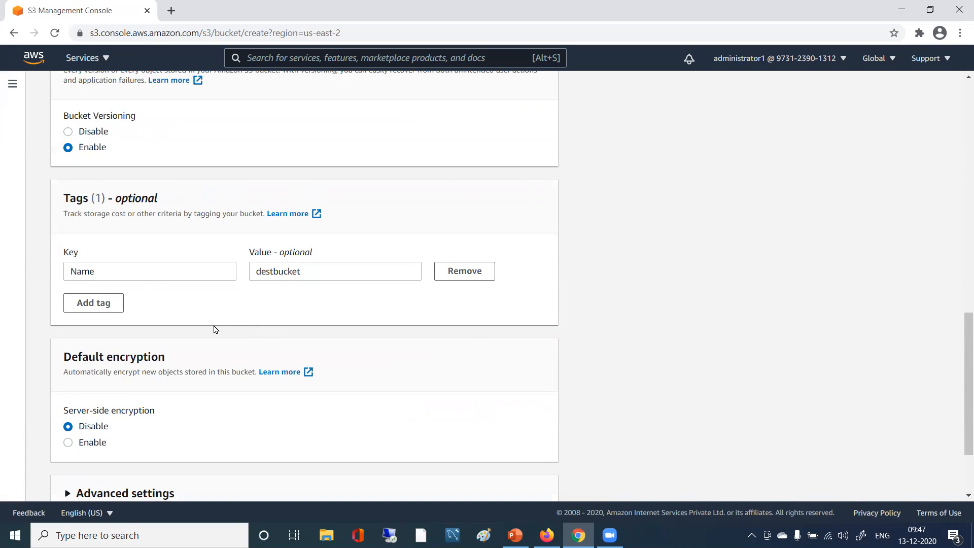
scroll(365, 289, "down", 2)
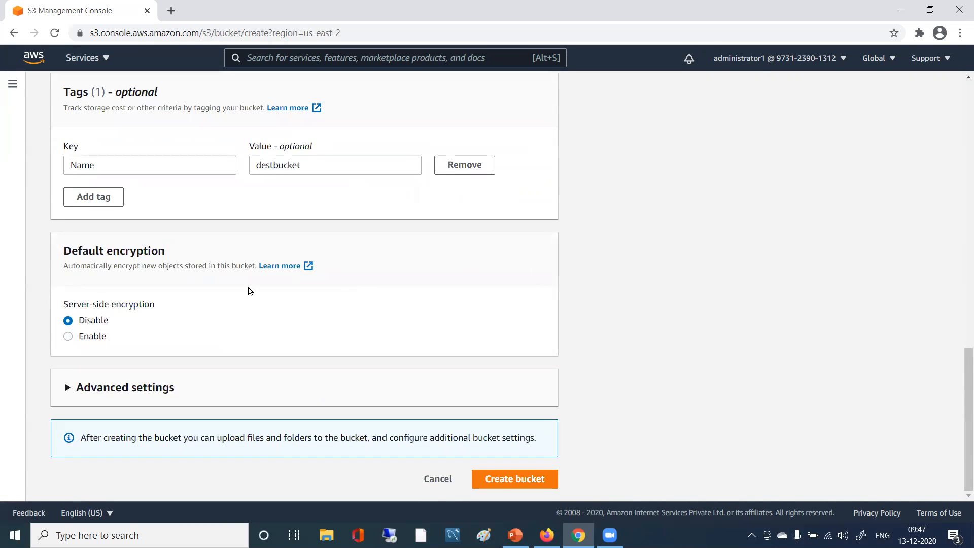
left_click(495, 478)
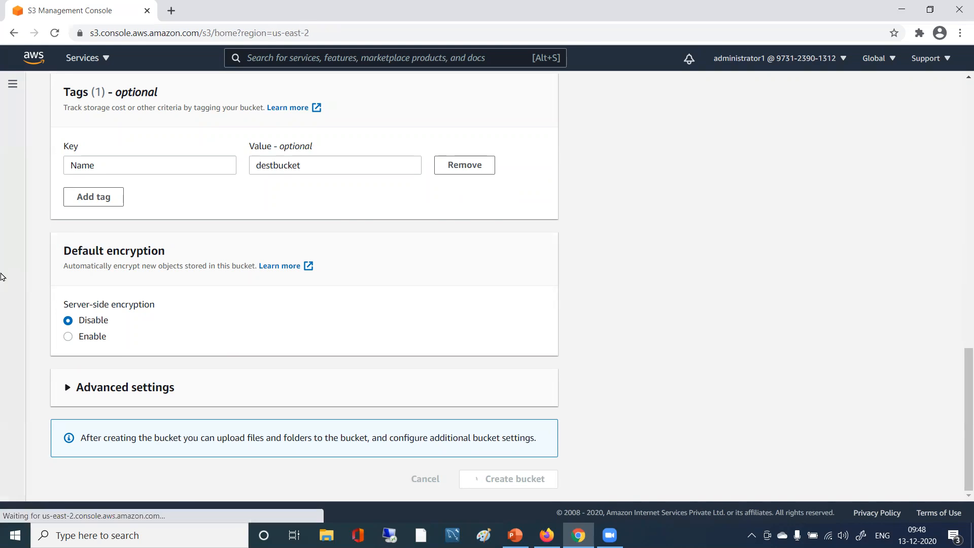
left_click(958, 87)
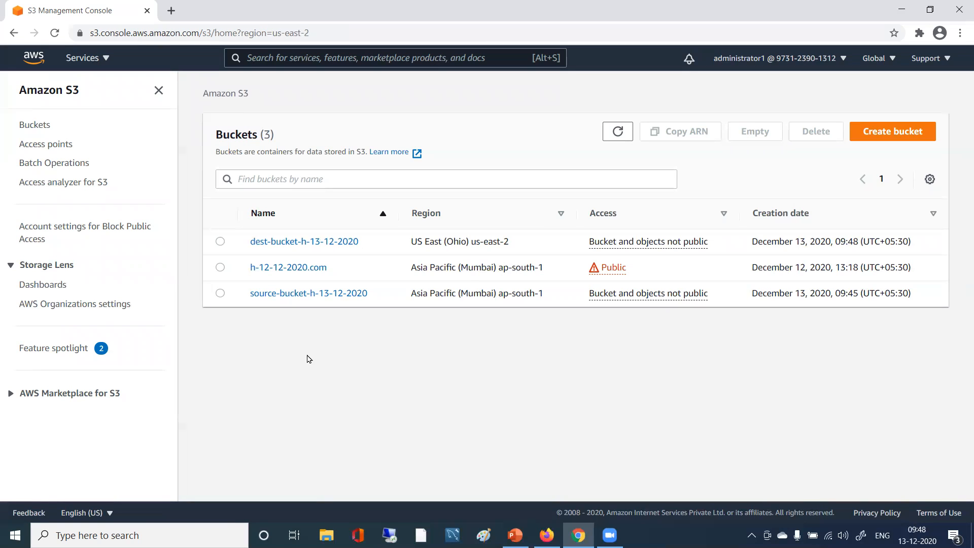
- Open the management settings of source-bucket-h-13-12-2020 and go to its replication rules
left_click(285, 294)
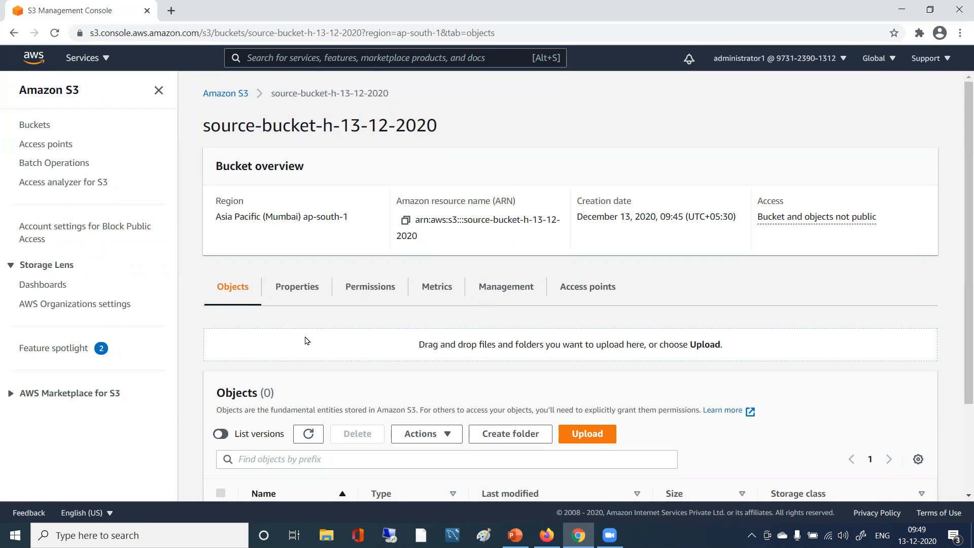
left_click(506, 289)
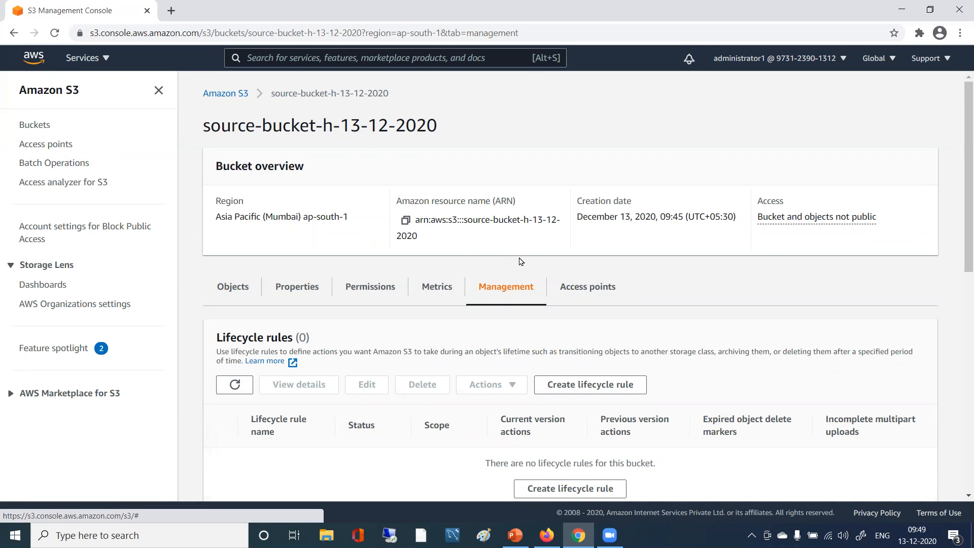
scroll(485, 322, "down", 4)
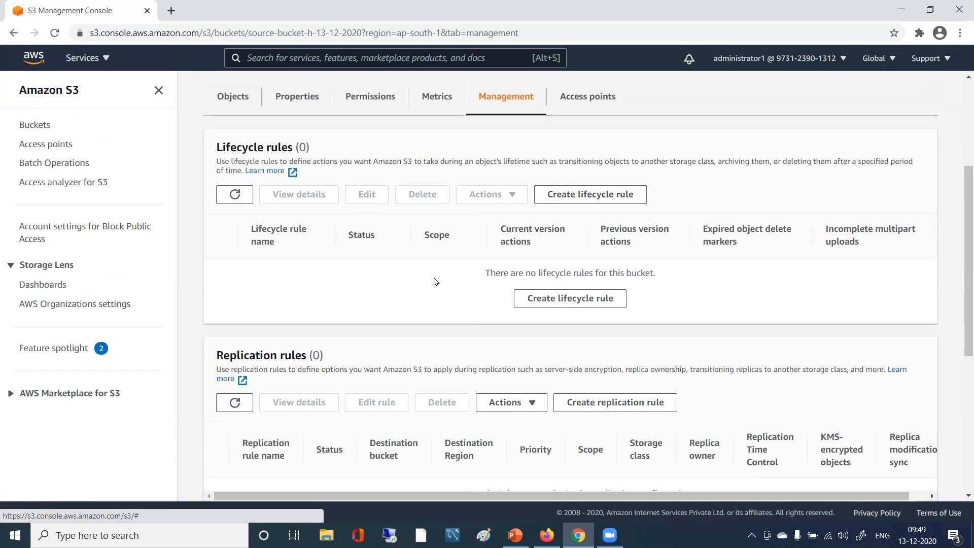
scroll(431, 281, "down", 3)
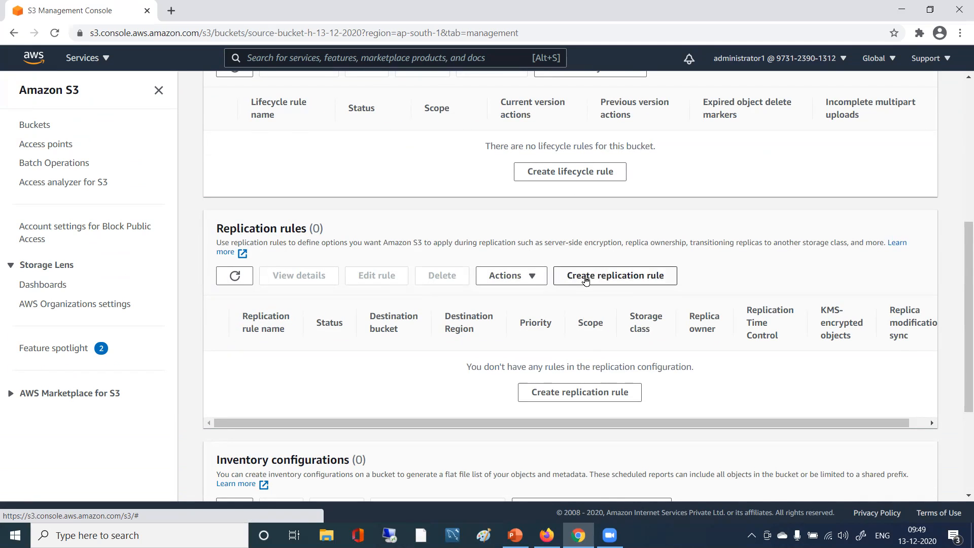
- Examine the source bucket's lifecycle rules, replication rules with their available actions, and inventory configurations
scroll(342, 340, "up", 7)
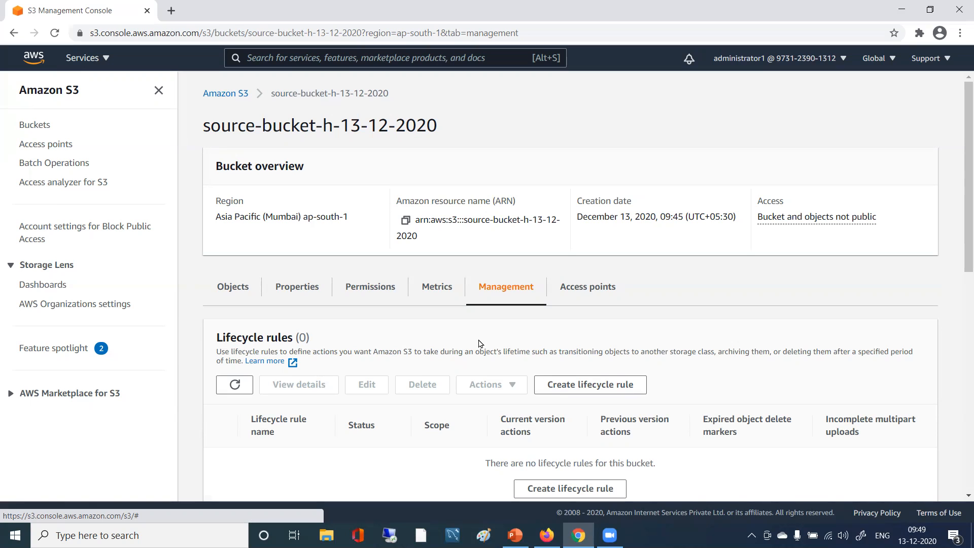
scroll(449, 331, "down", 2)
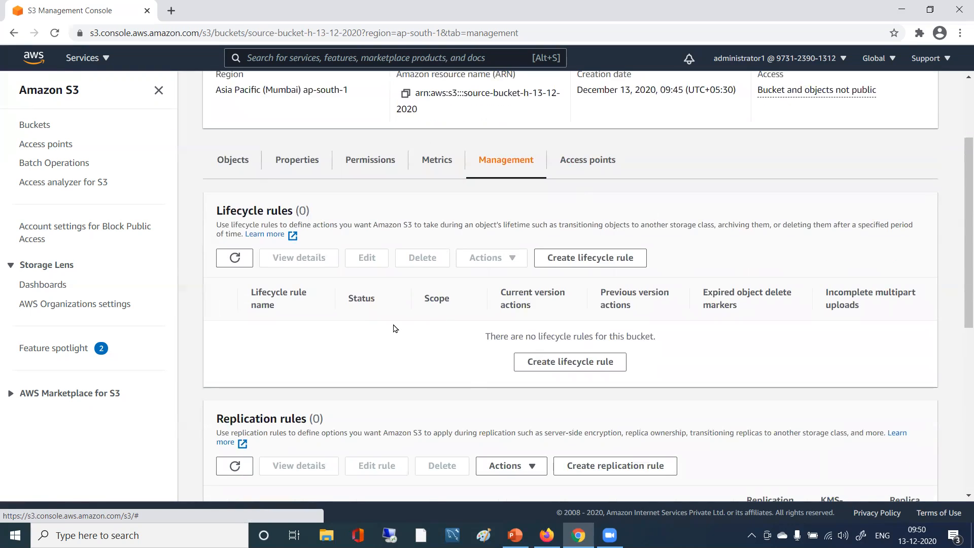
scroll(395, 328, "up", 2)
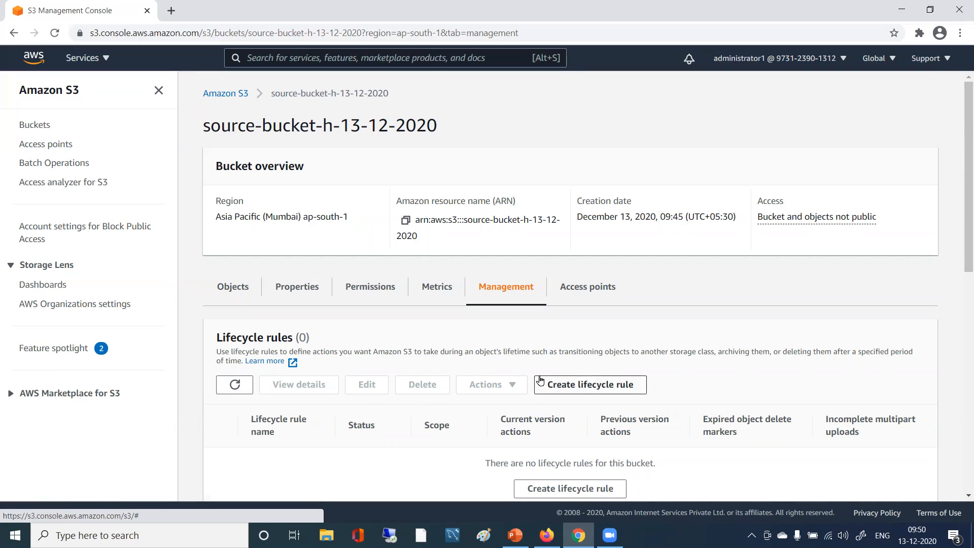
scroll(356, 389, "down", 5)
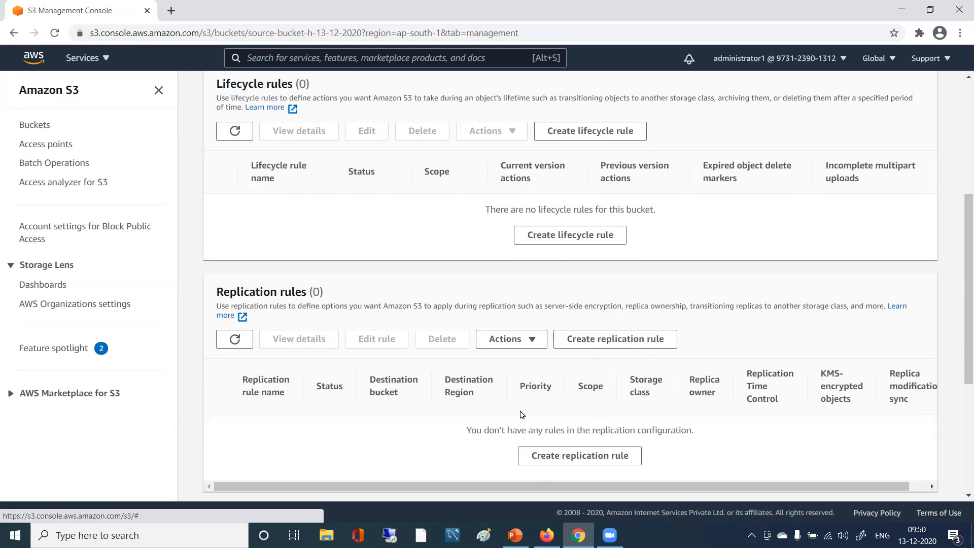
left_click(532, 340)
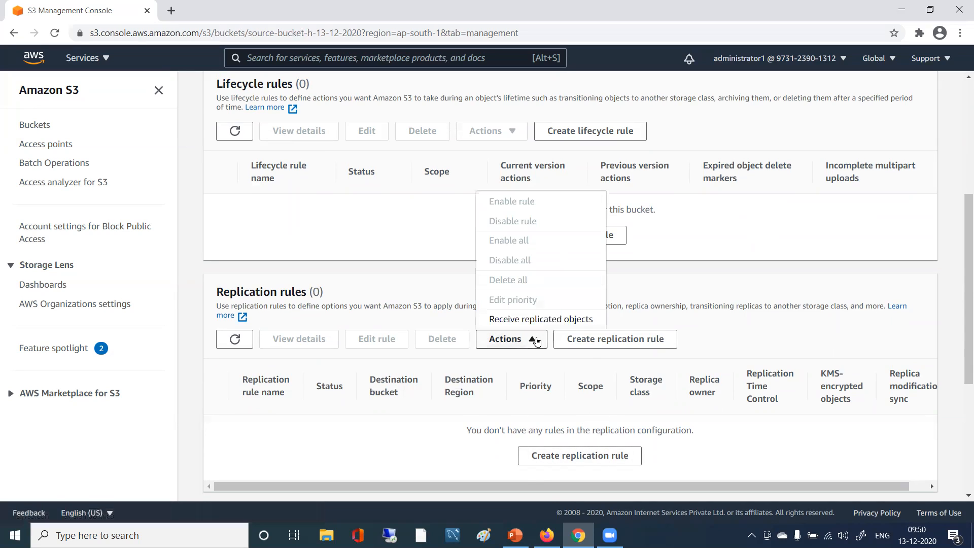
scroll(543, 283, "down", 5)
scroll(552, 291, "up", 4)
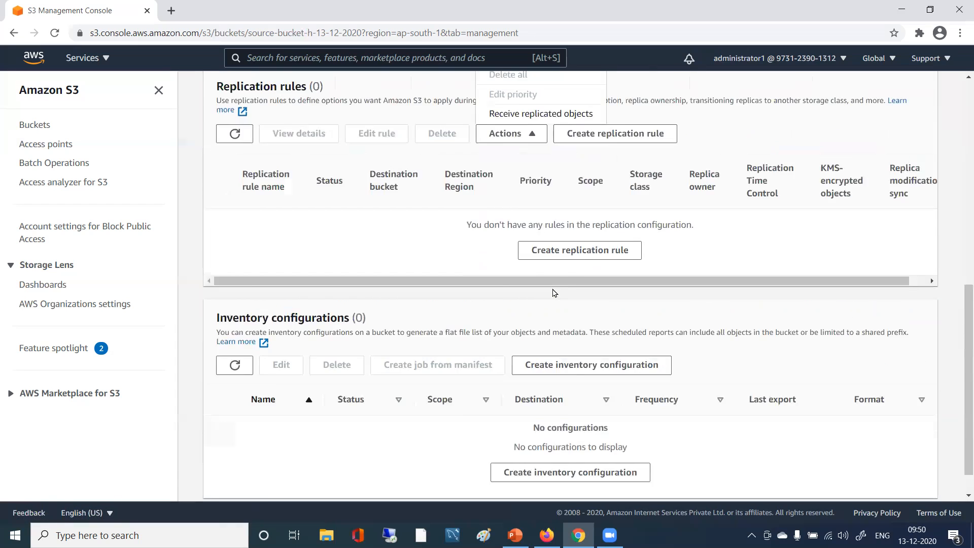
left_click(371, 384)
scroll(372, 384, "down", 4)
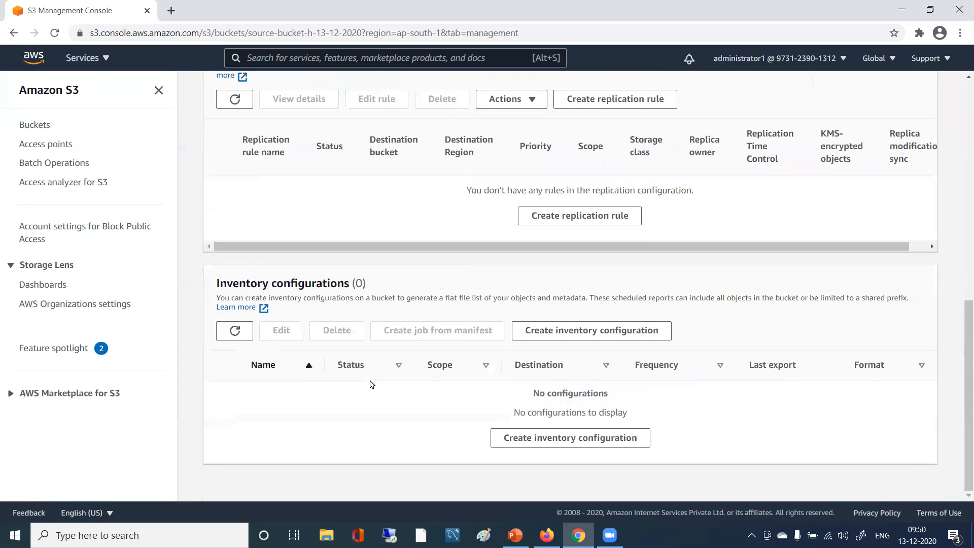
scroll(438, 423, "up", 4)
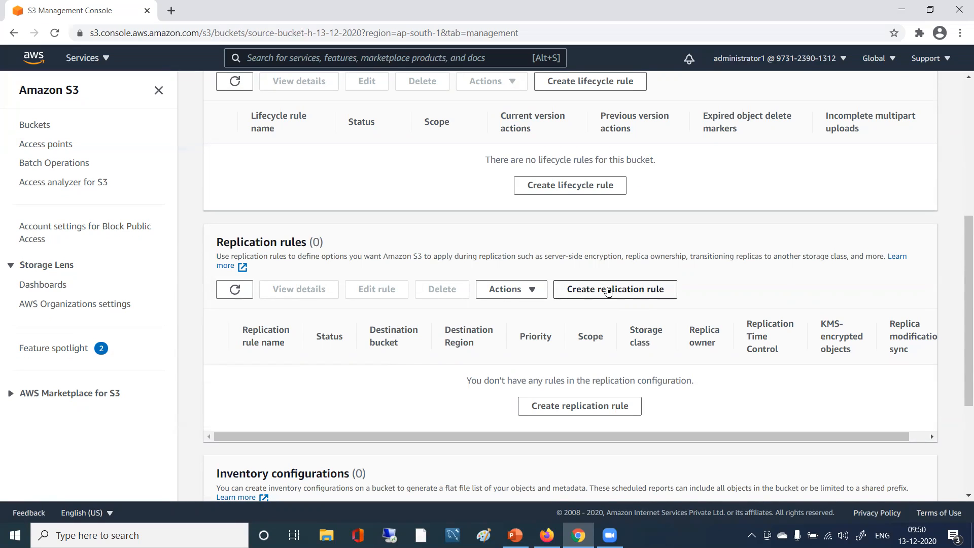
- Start creating a replication rule for the source bucket and name it crrmum-ohio
left_click(608, 292)
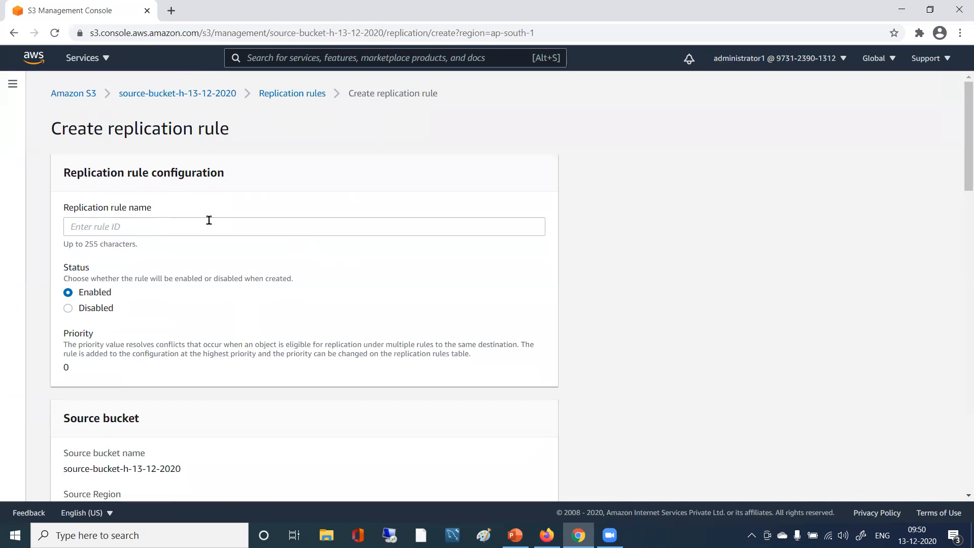
left_click(164, 226)
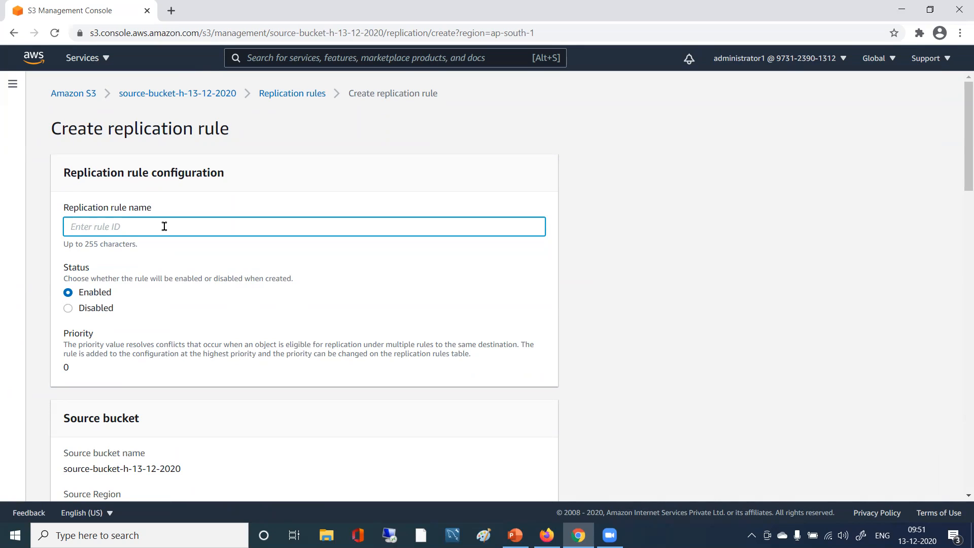
type("crr")
type("mum-ohio")
- Try applying the replication rule to all objects in the source bucket, and return to limiting its scope with filters
scroll(265, 321, "down", 3)
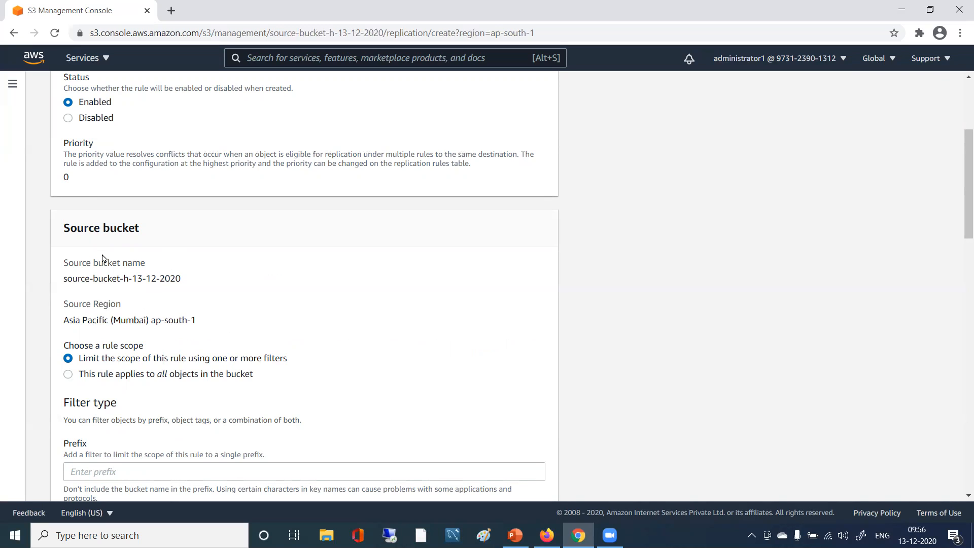
scroll(151, 282, "down", 1)
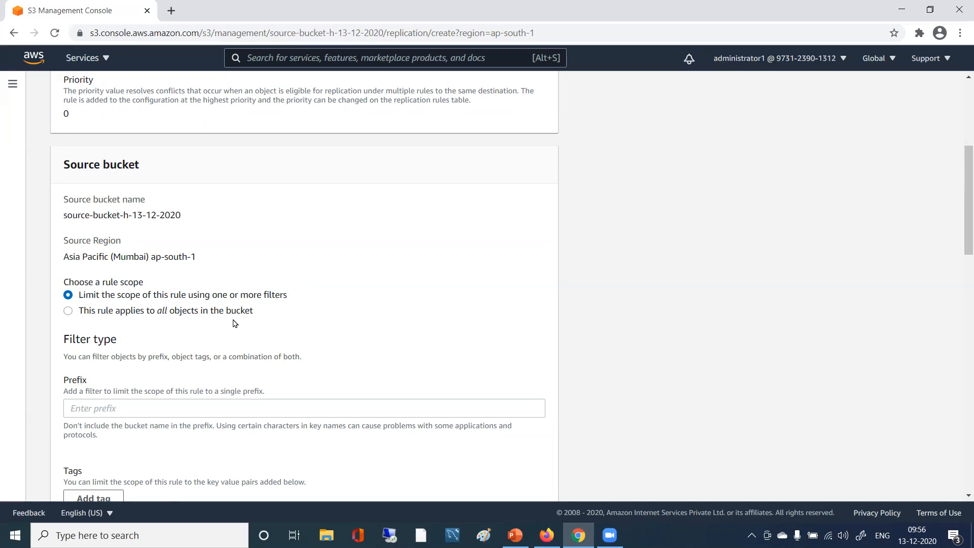
left_click(68, 311)
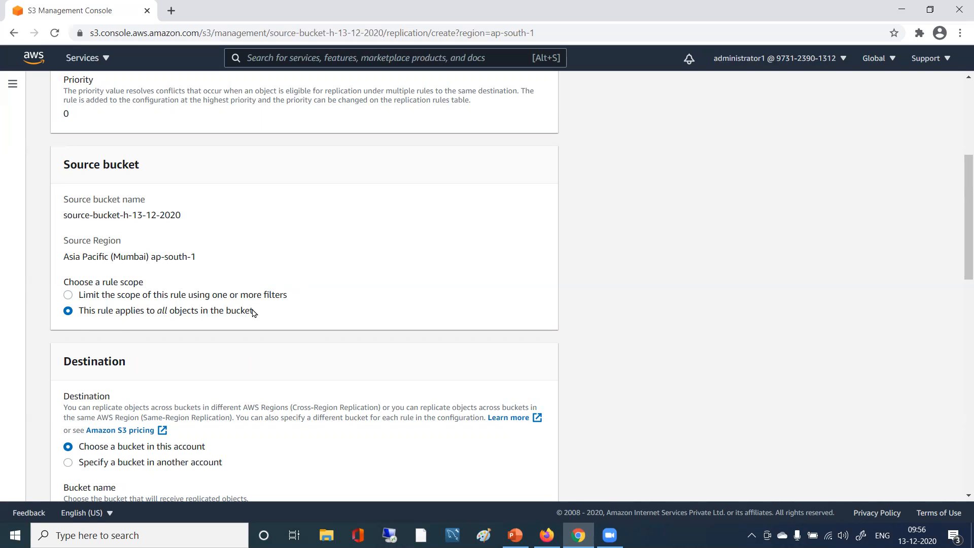
left_click(69, 296)
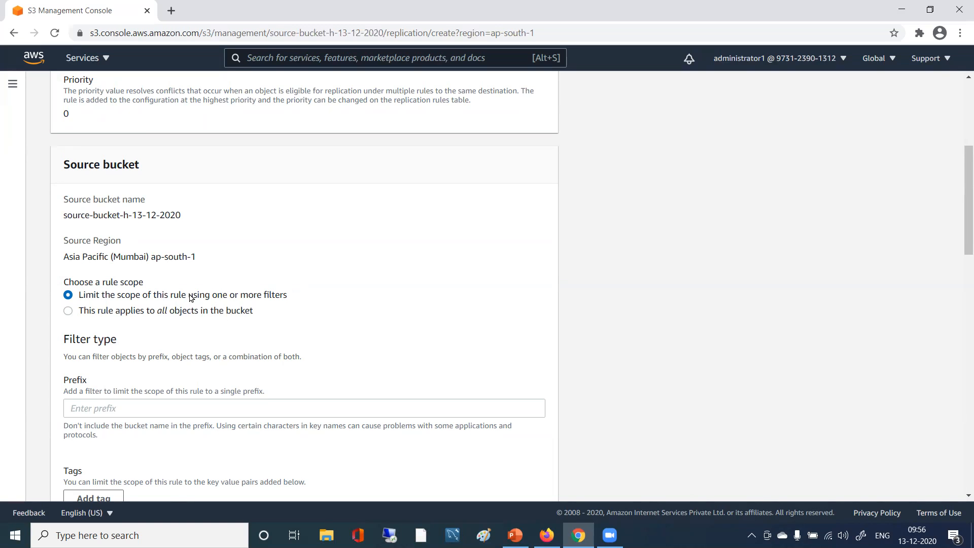
scroll(332, 332, "down", 2)
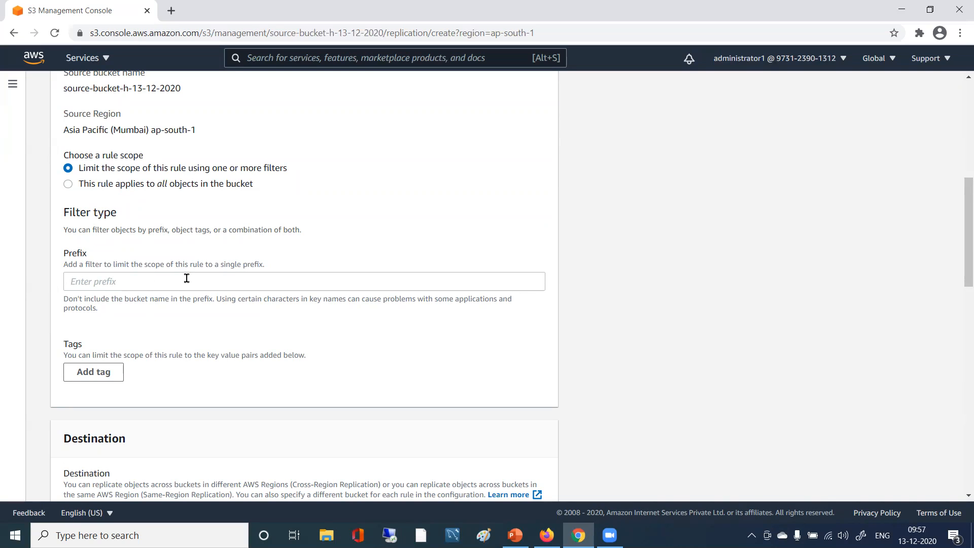
left_click(130, 282)
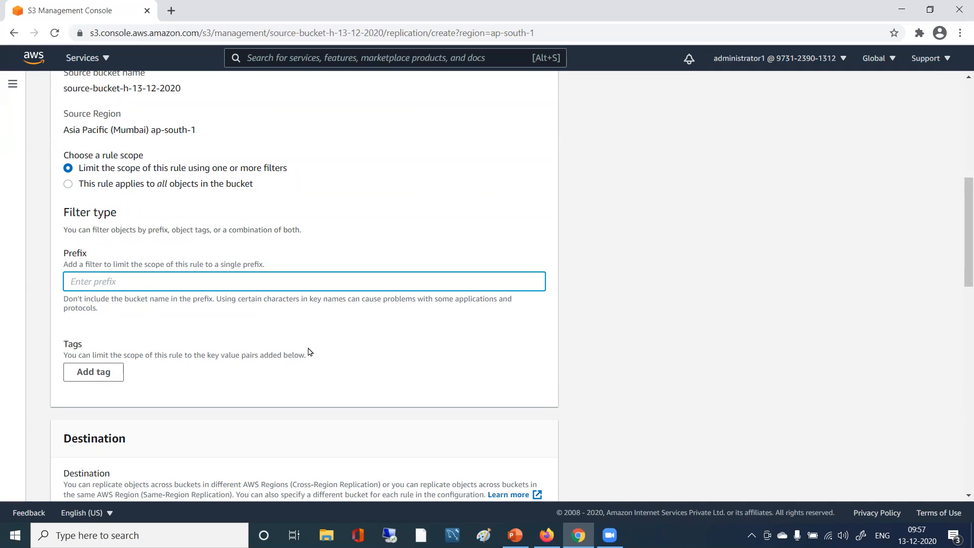
left_click(93, 376)
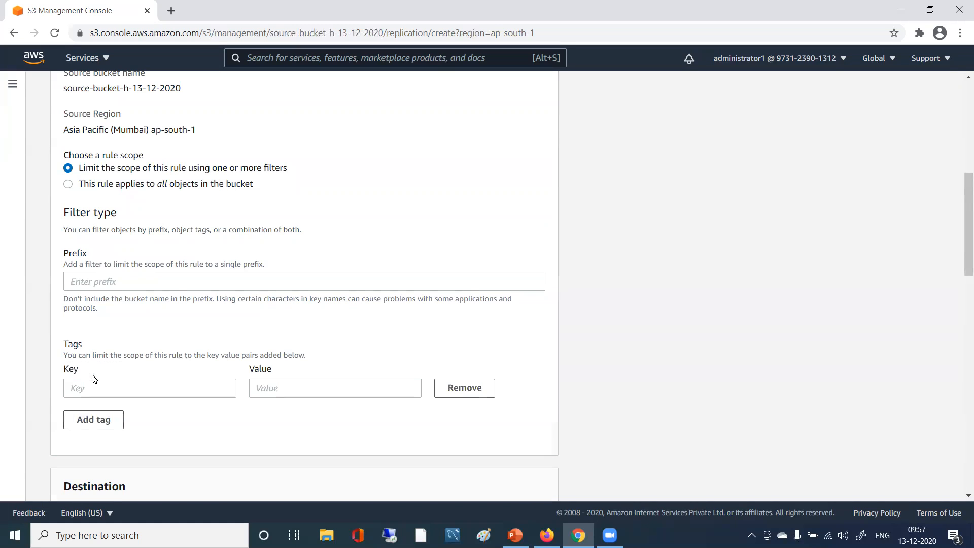
left_click(151, 390)
left_click(354, 387)
left_click(471, 389)
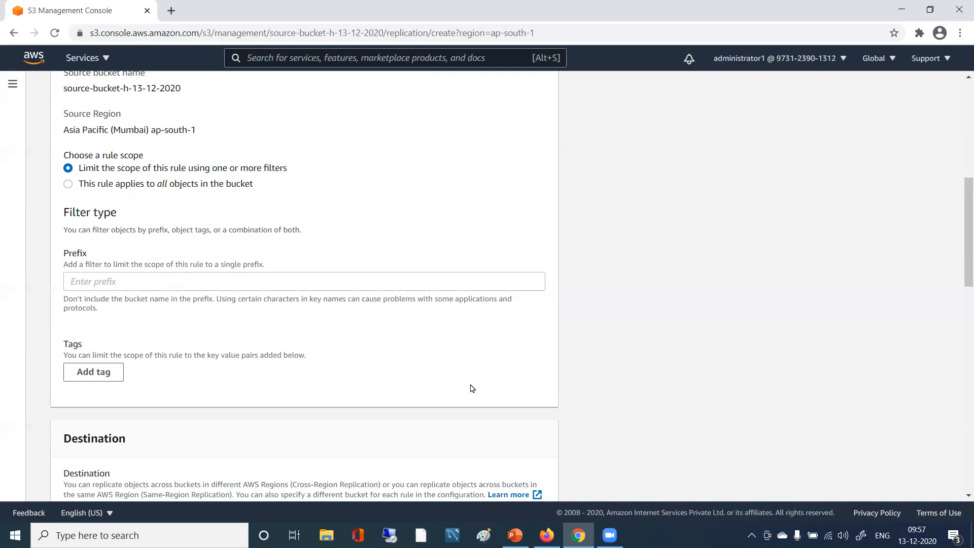
- Set the replication rule's scope to apply to all objects in the source bucket
left_click(82, 277)
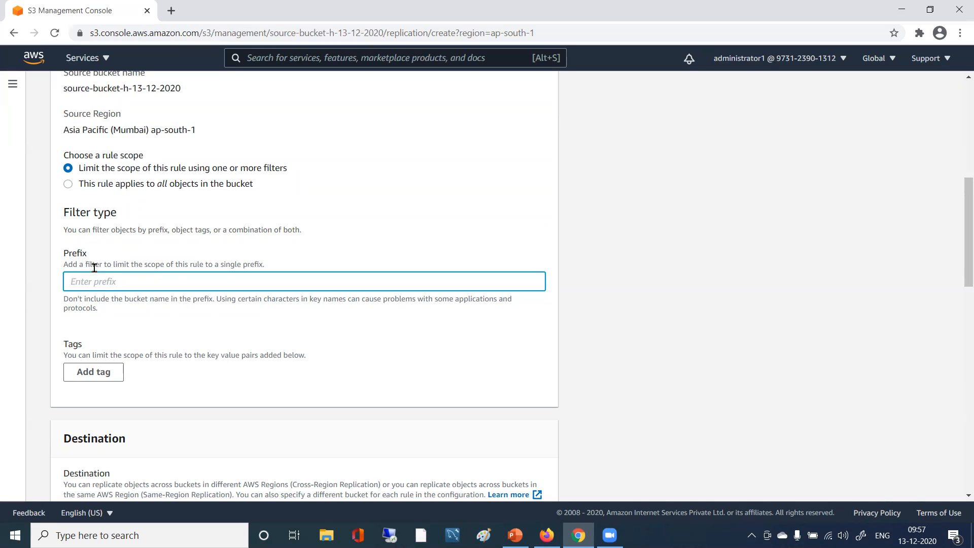
left_click(69, 184)
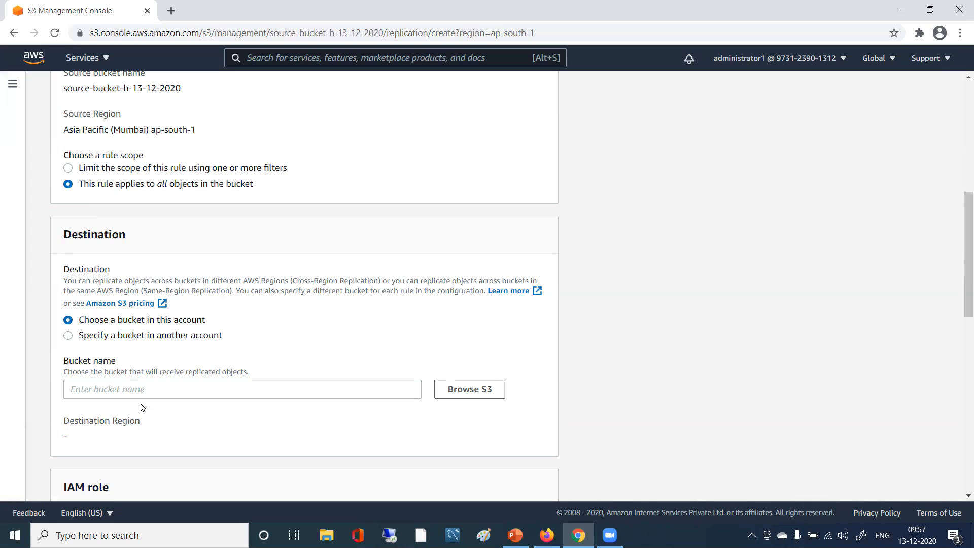
- Try specifying a destination bucket in another account with object ownership changed to its owner, and return to choosing a bucket in this account
scroll(222, 371, "down", 3)
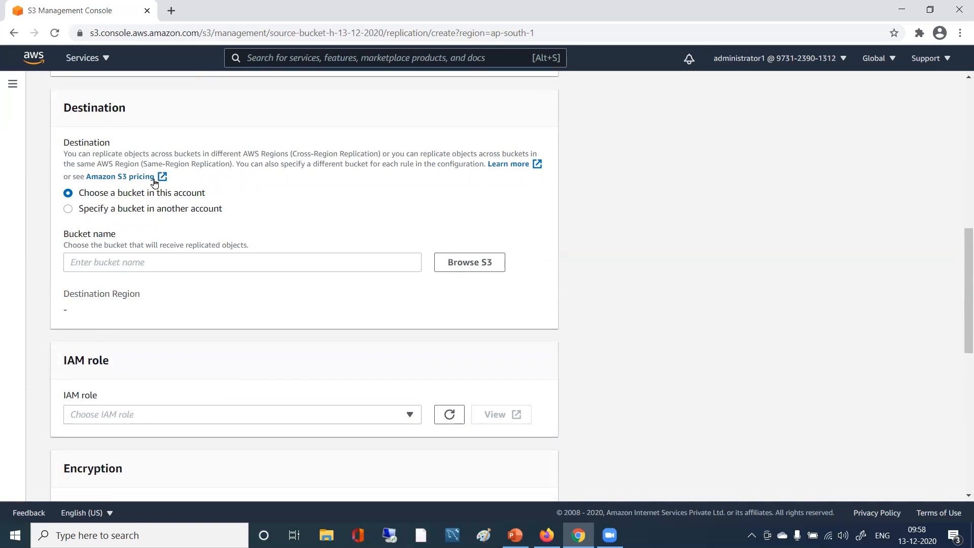
left_click_drag(230, 154, 63, 154)
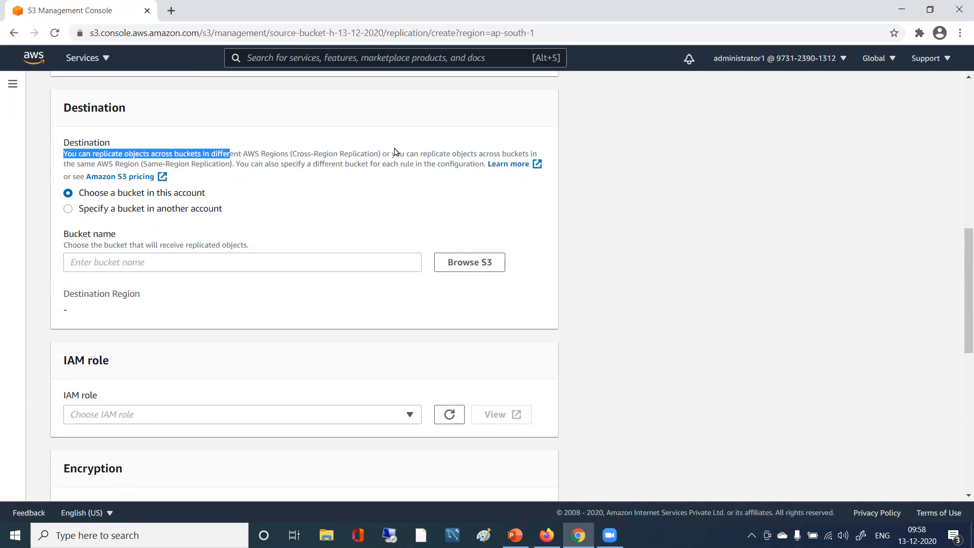
left_click(350, 153)
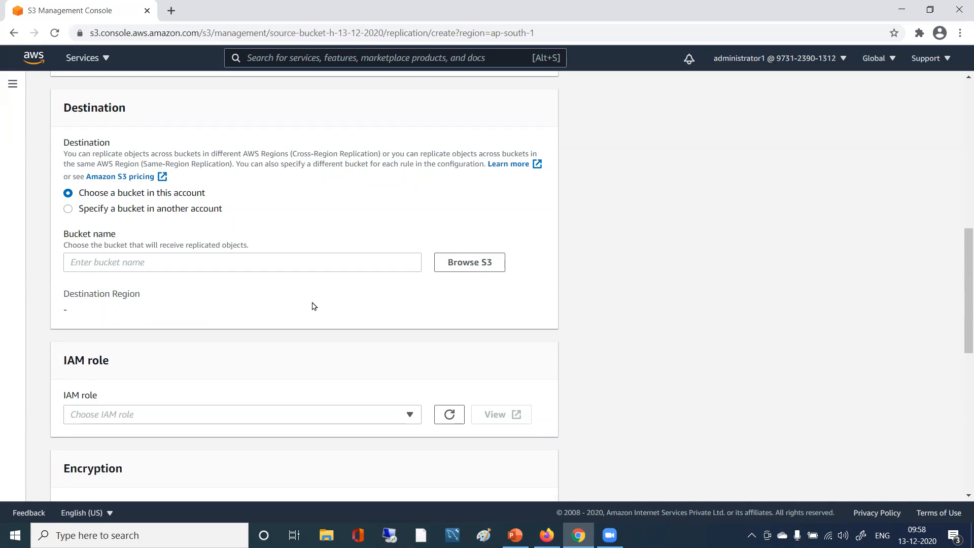
left_click(68, 210)
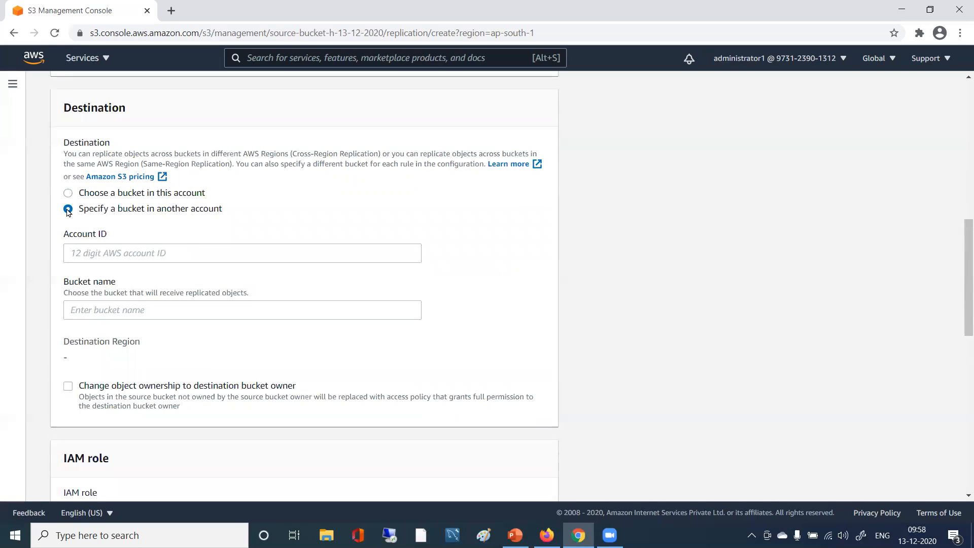
left_click(101, 252)
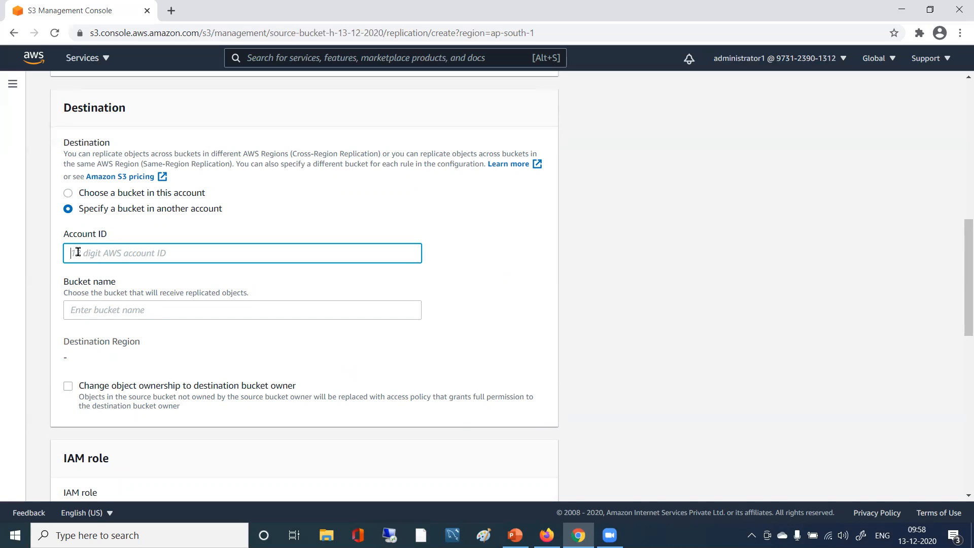
left_click(129, 308)
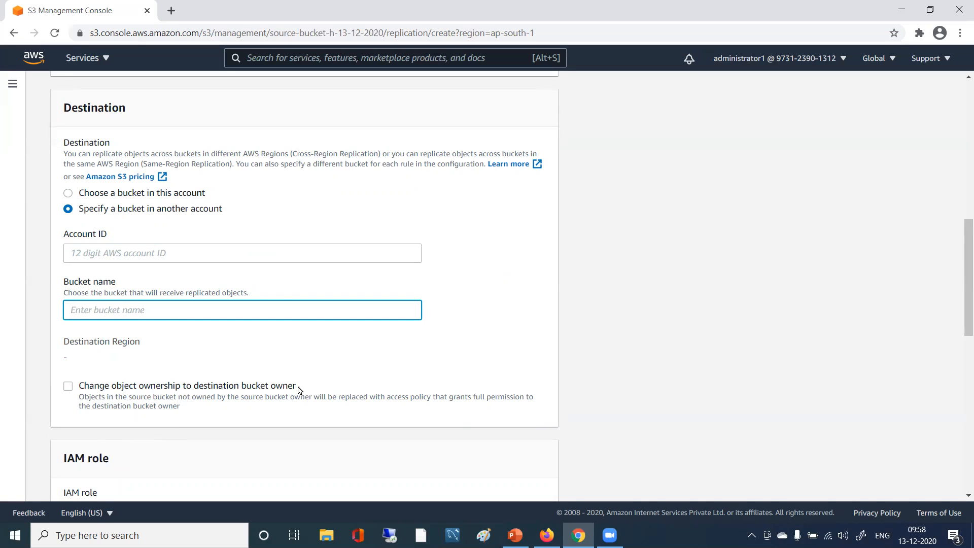
left_click(69, 388)
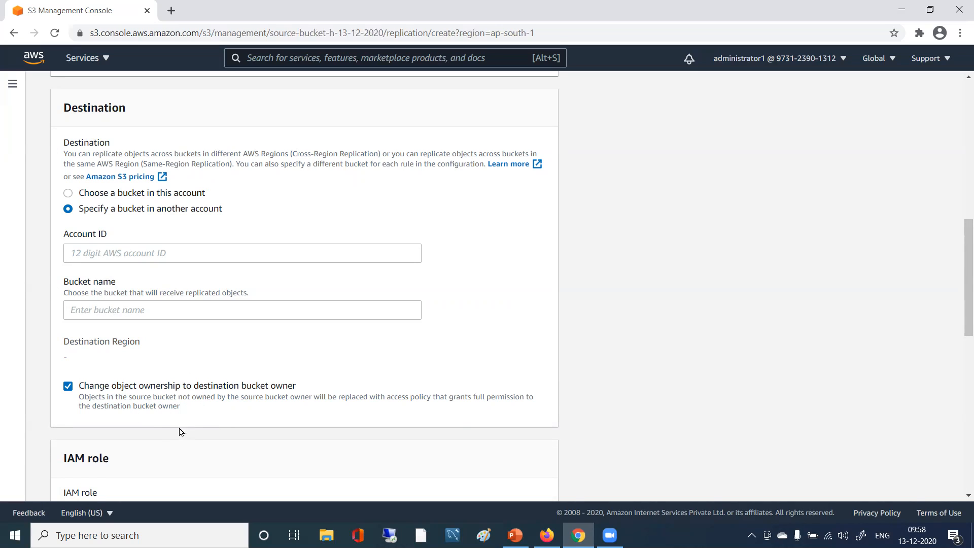
left_click(68, 387)
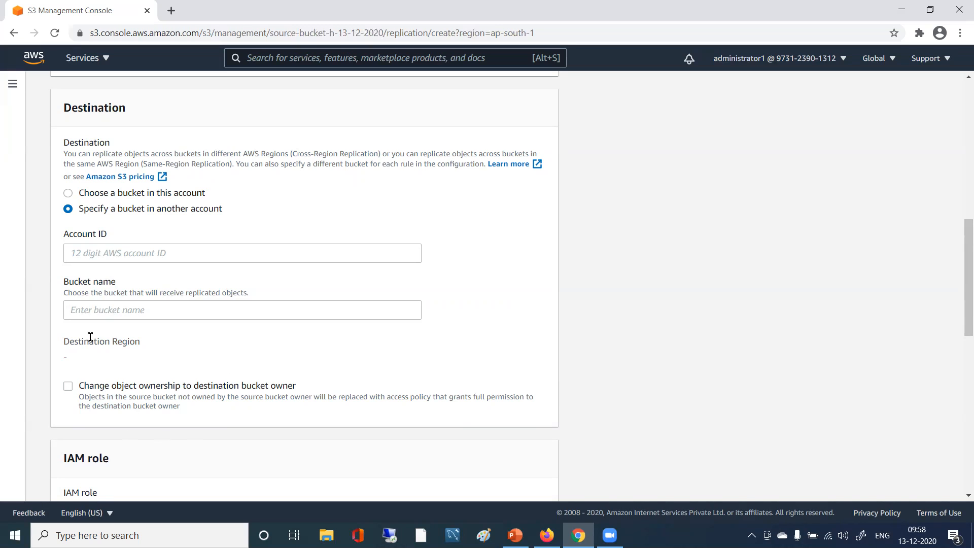
left_click(68, 193)
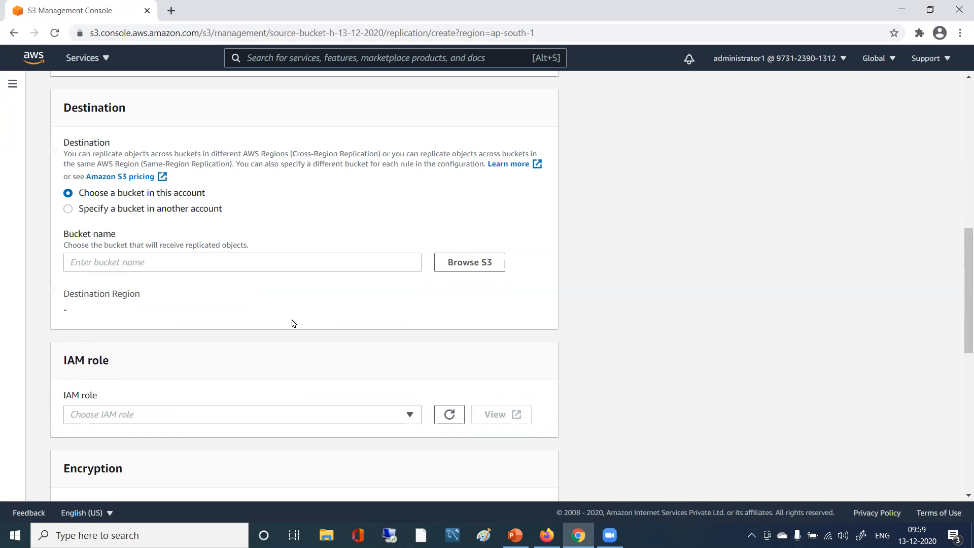
- Browse the account's S3 buckets and choose dest-bucket-h-13-12-2020 in US East (Ohio) as the replication destination
left_click(152, 257)
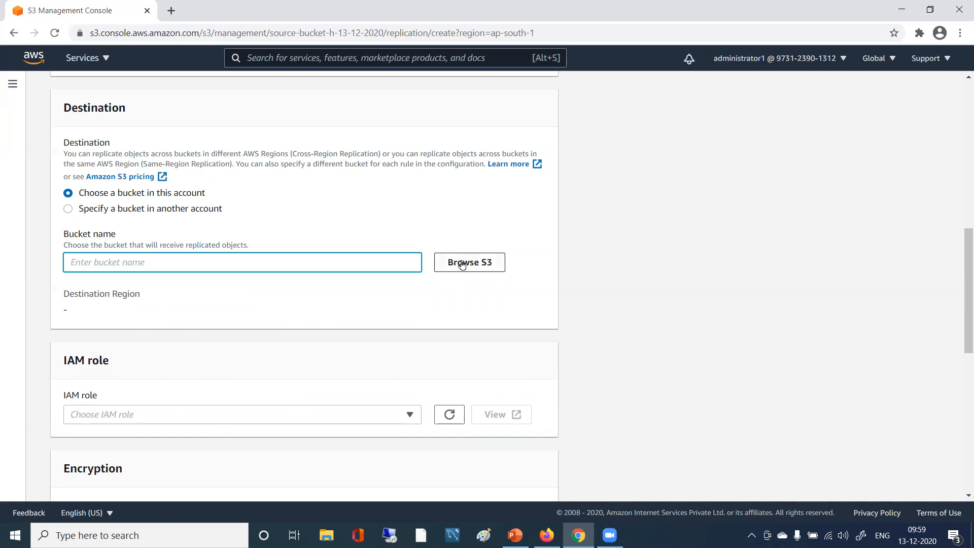
left_click(461, 264)
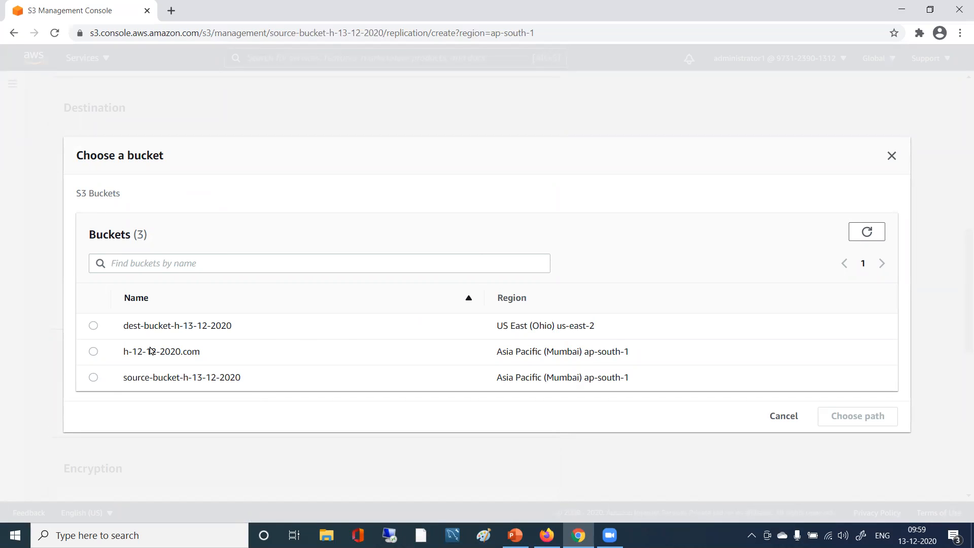
left_click(94, 326)
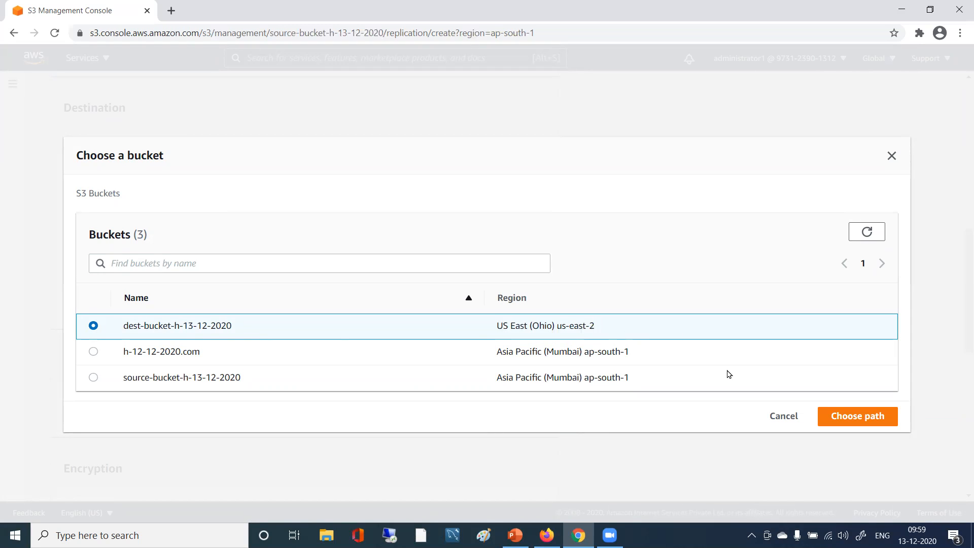
left_click(863, 417)
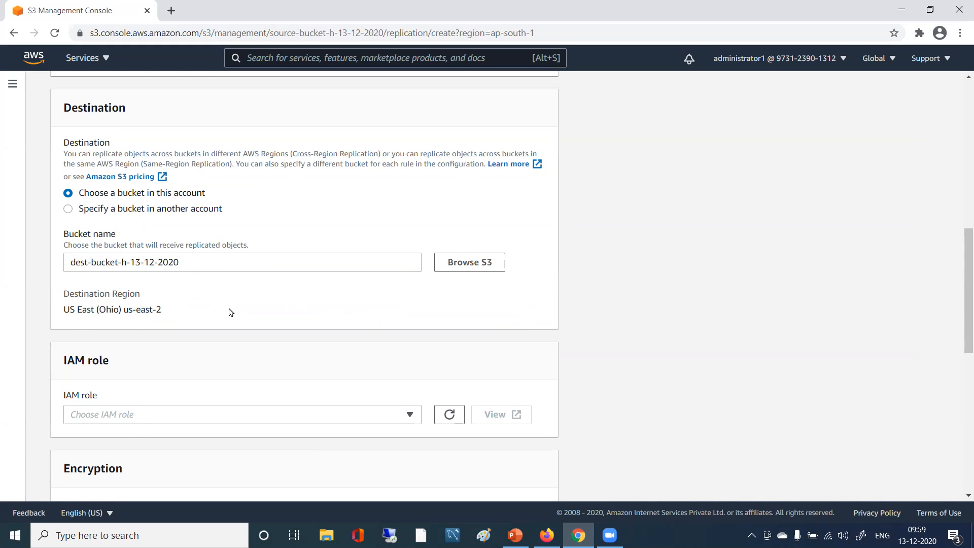
- Set the replication rule's IAM role to Create new role
scroll(282, 310, "down", 2)
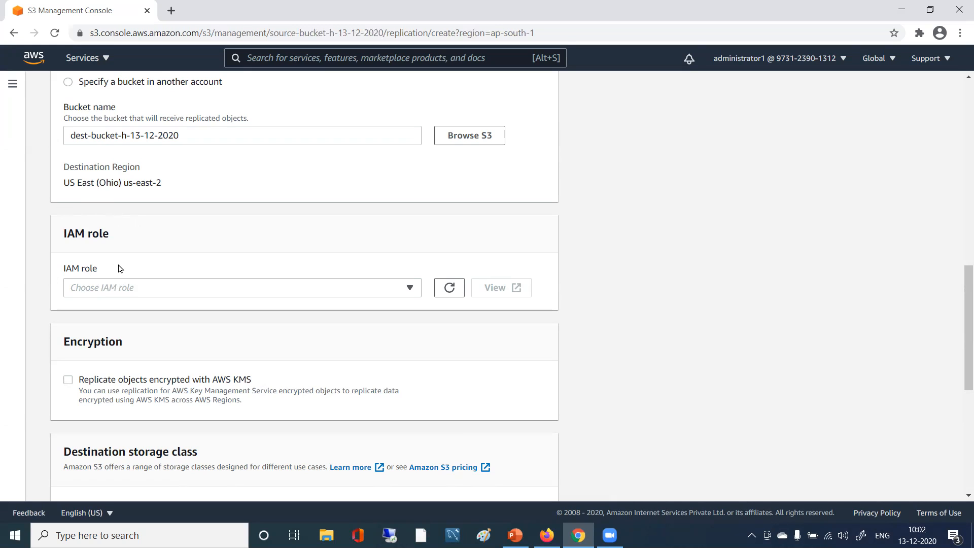
scroll(120, 268, "down", 1)
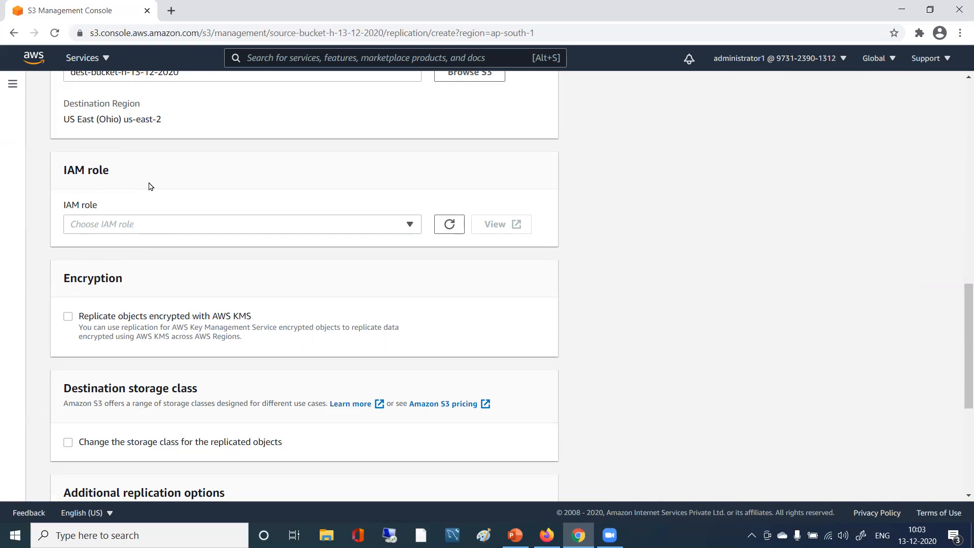
left_click(151, 226)
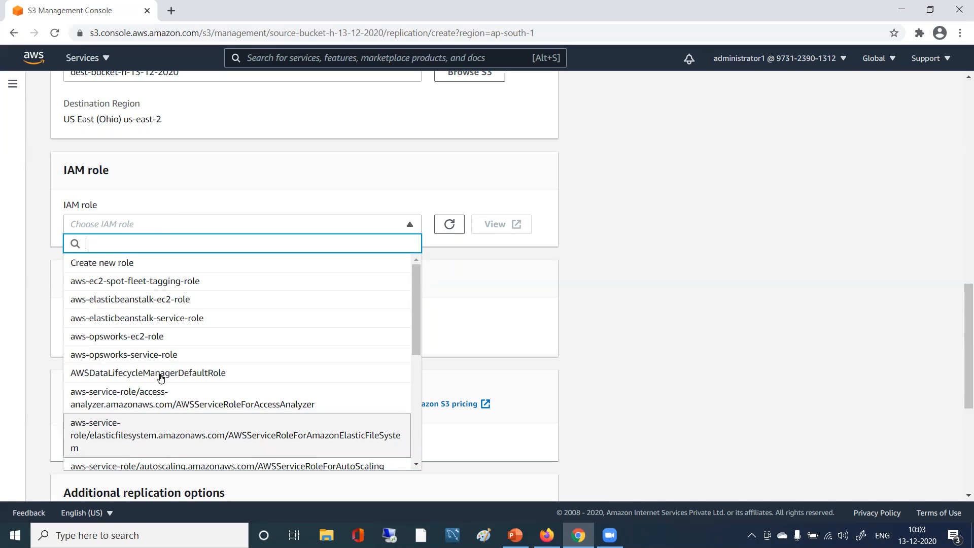
left_click(120, 262)
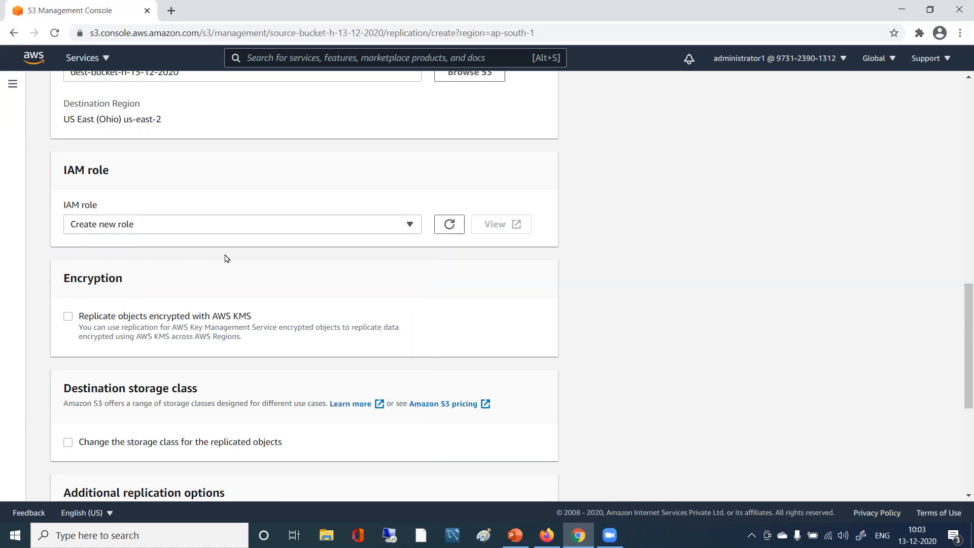
scroll(224, 257, "up", 2)
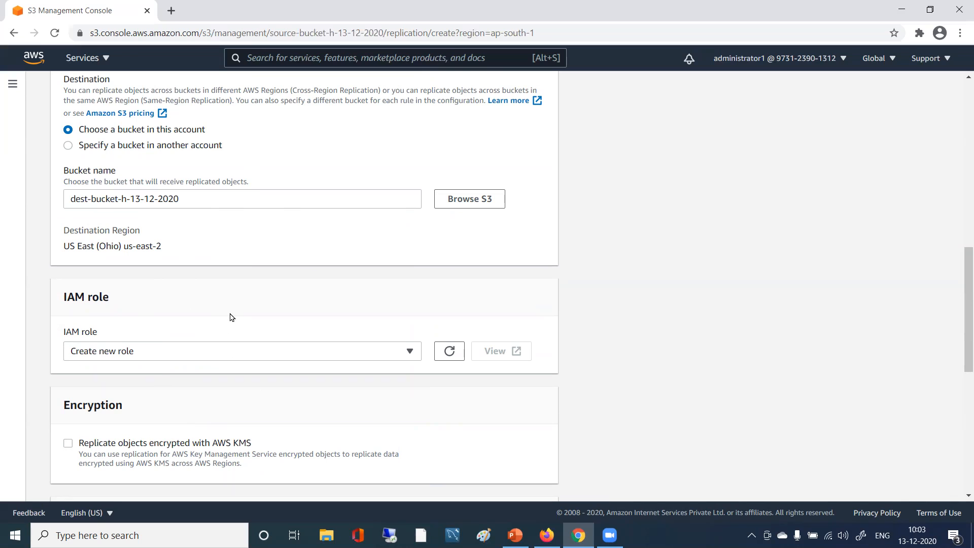
- Enable changing the storage class for the replicated objects, trying Standard-IA before selecting Glacier
scroll(231, 315, "down", 4)
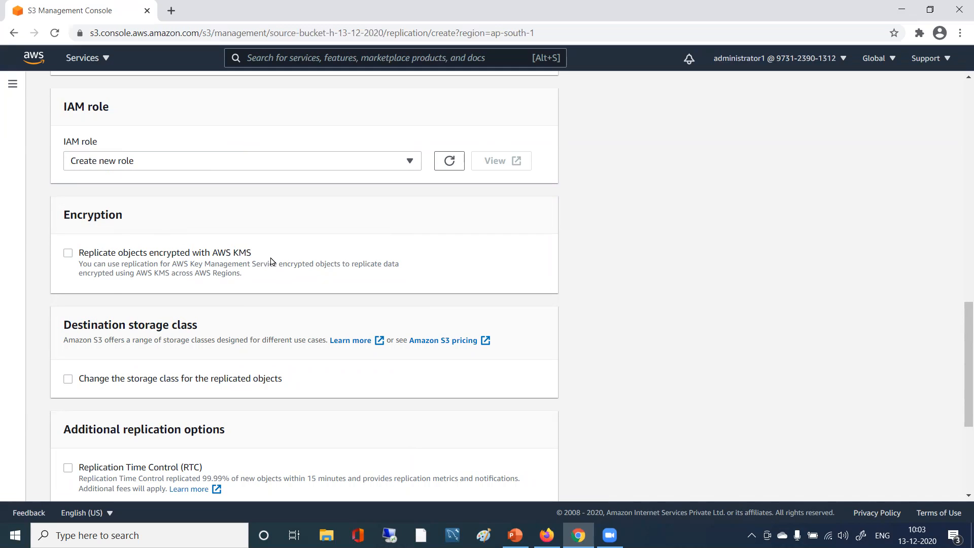
scroll(185, 287, "down", 3)
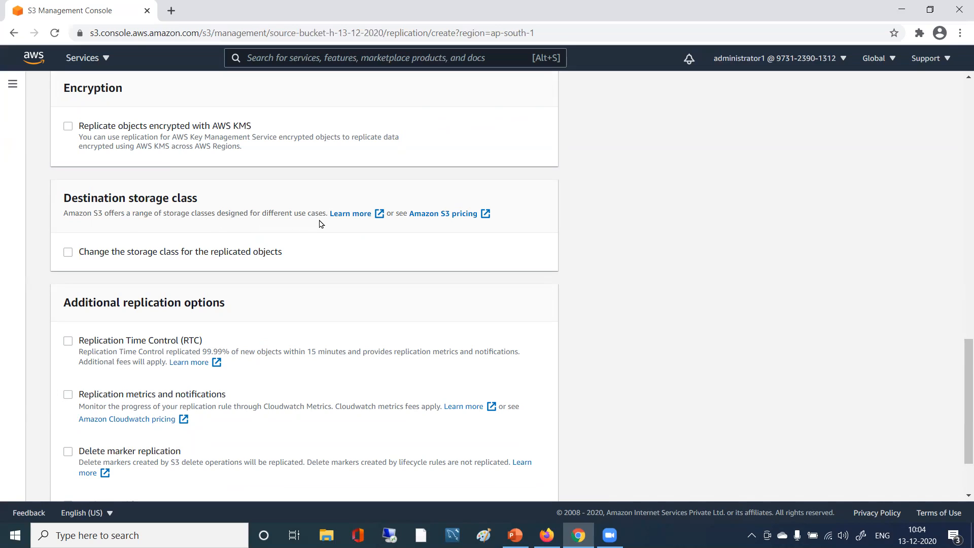
double_click(90, 212)
left_click_drag(254, 213, 253, 209)
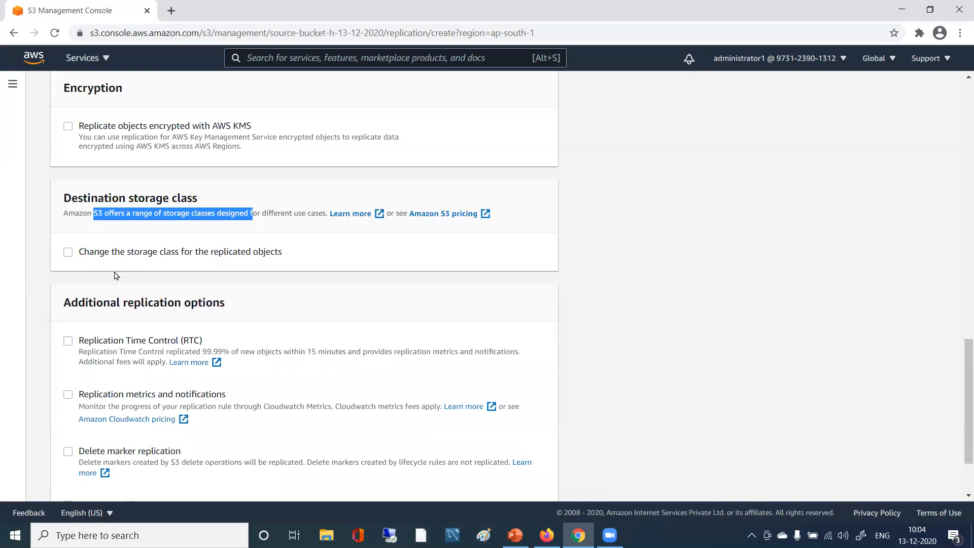
left_click(68, 253)
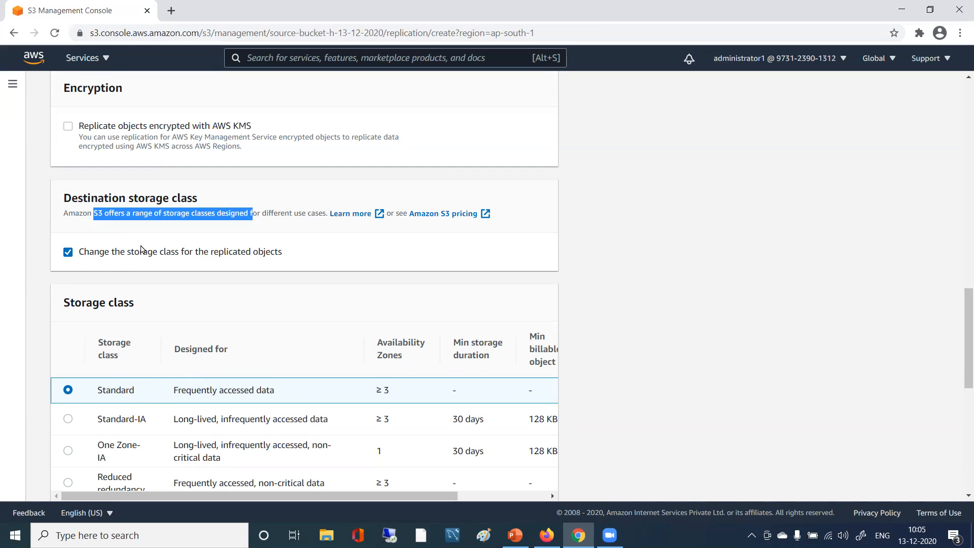
scroll(141, 250, "down", 1)
left_click(68, 355)
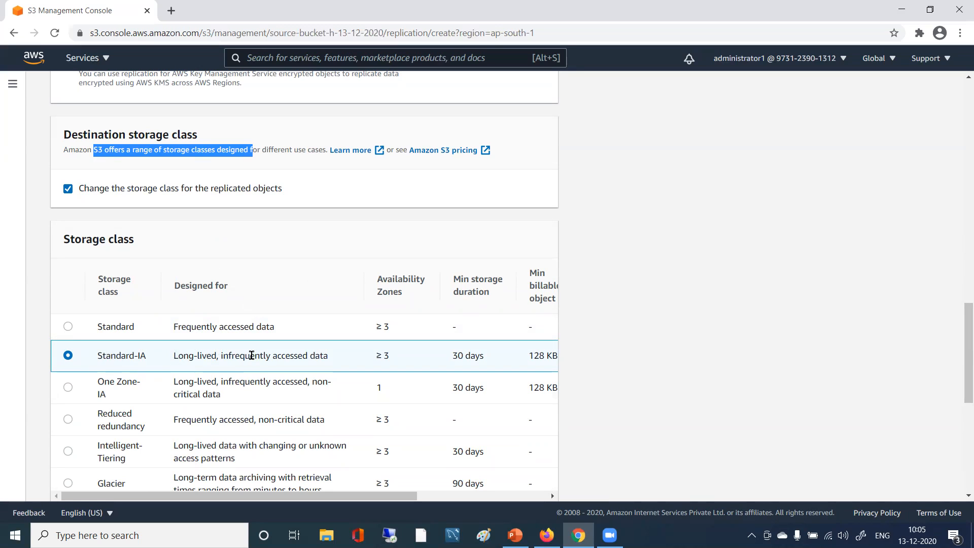
scroll(242, 358, "down", 2)
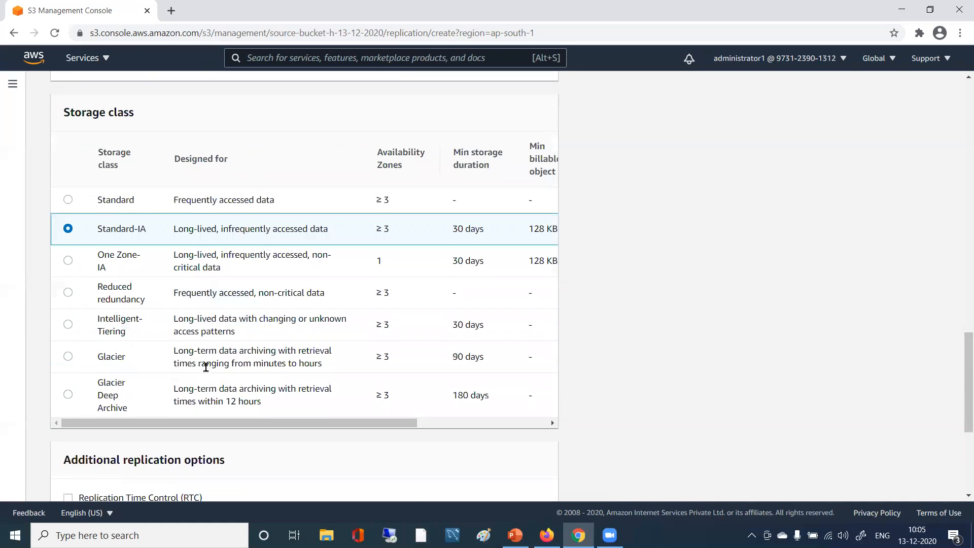
left_click(68, 356)
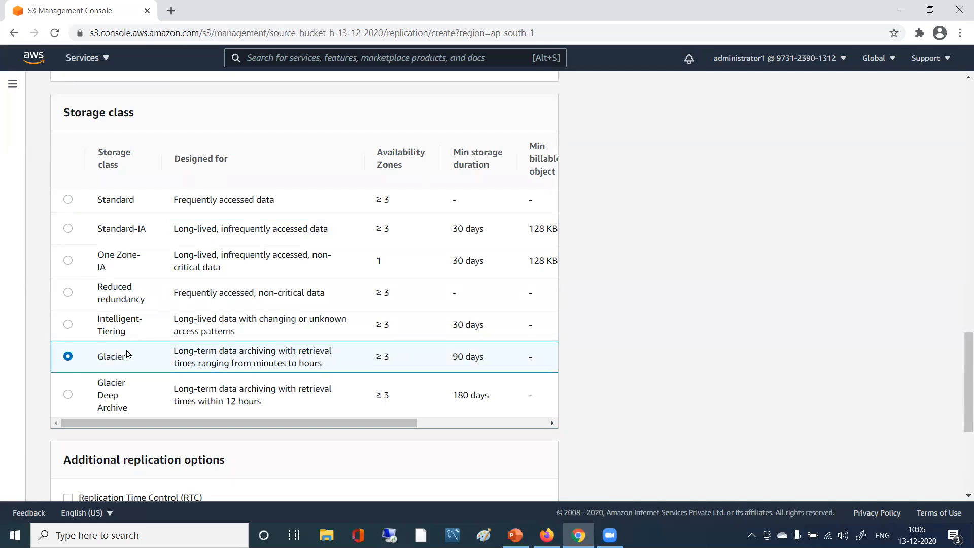
- Review the rule's source and destination settings, and set the storage class for the replicated objects to Standard
scroll(344, 289, "up", 3)
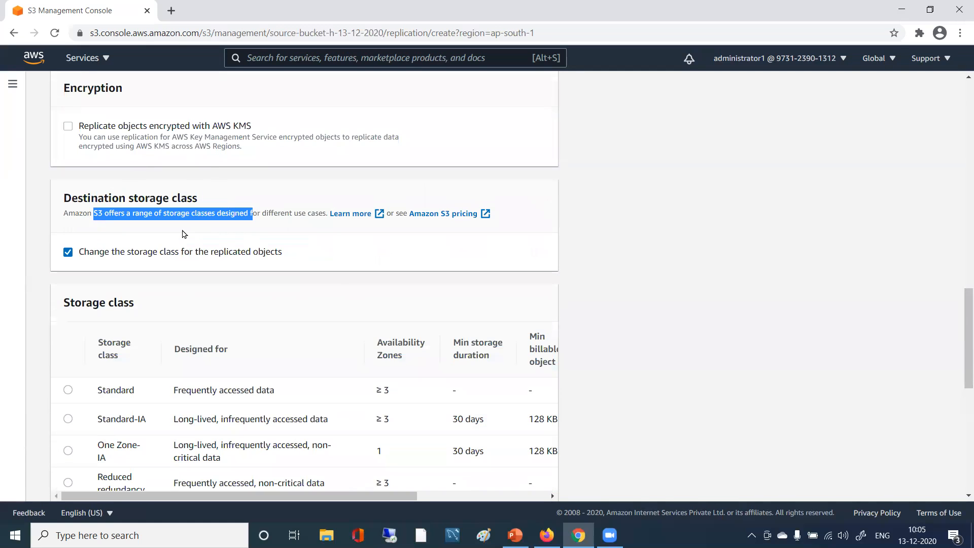
left_click(183, 234)
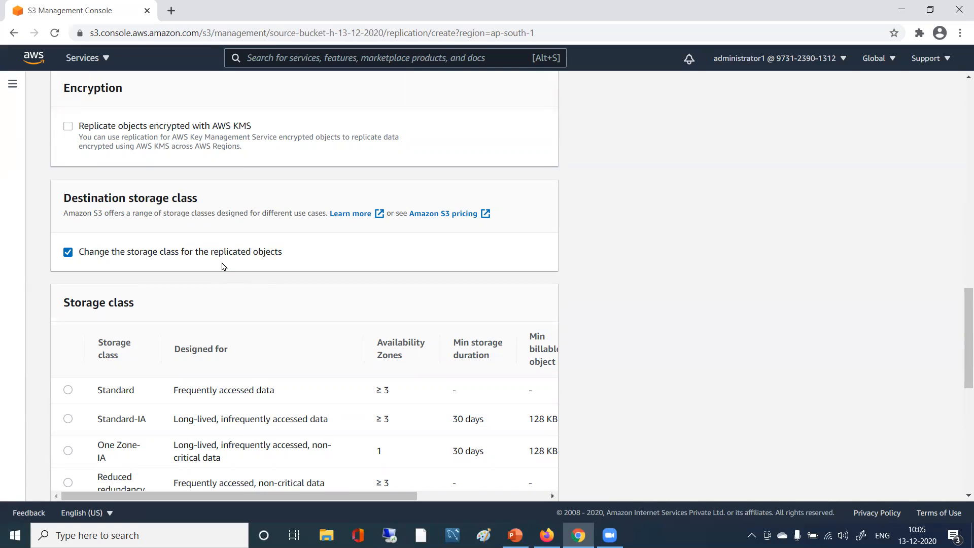
scroll(211, 334, "down", 2)
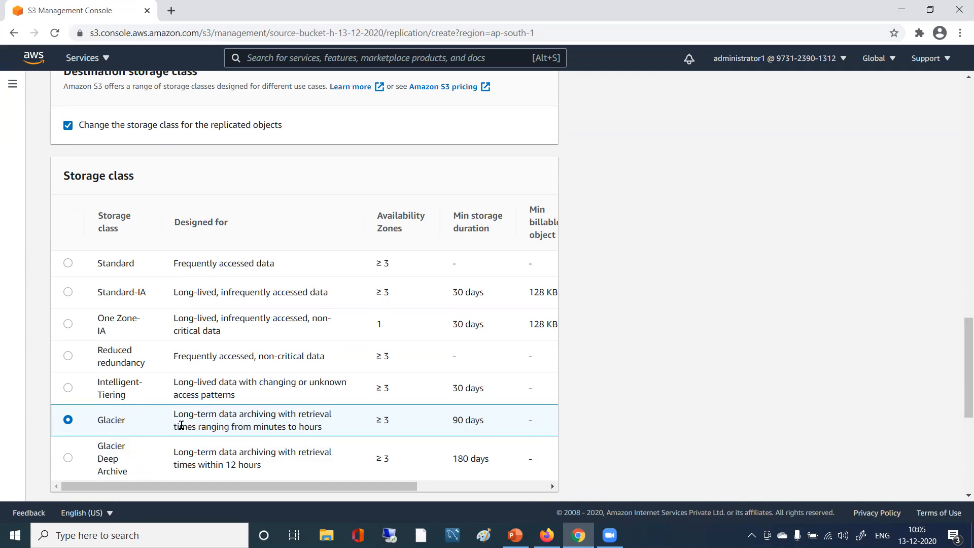
scroll(189, 375, "up", 3)
scroll(167, 354, "up", 8)
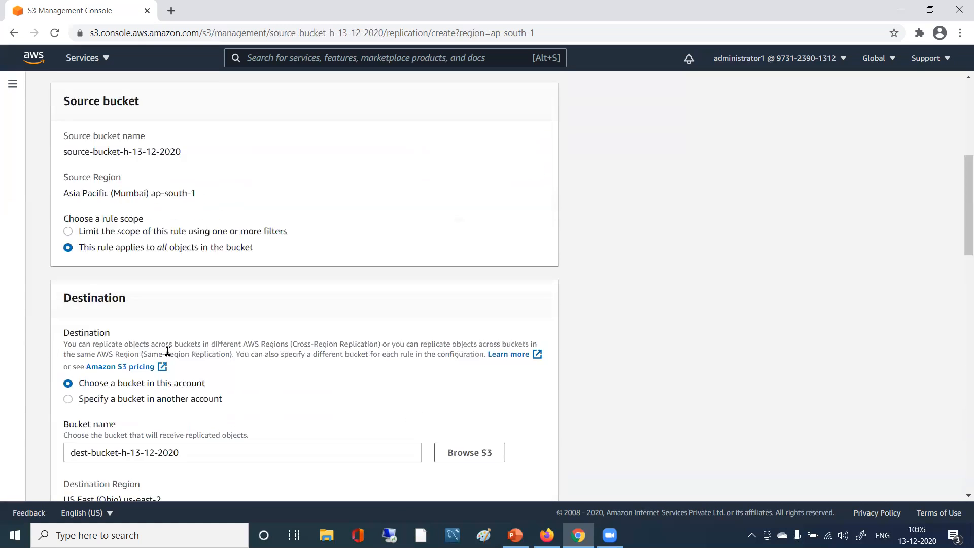
scroll(185, 396, "down", 2)
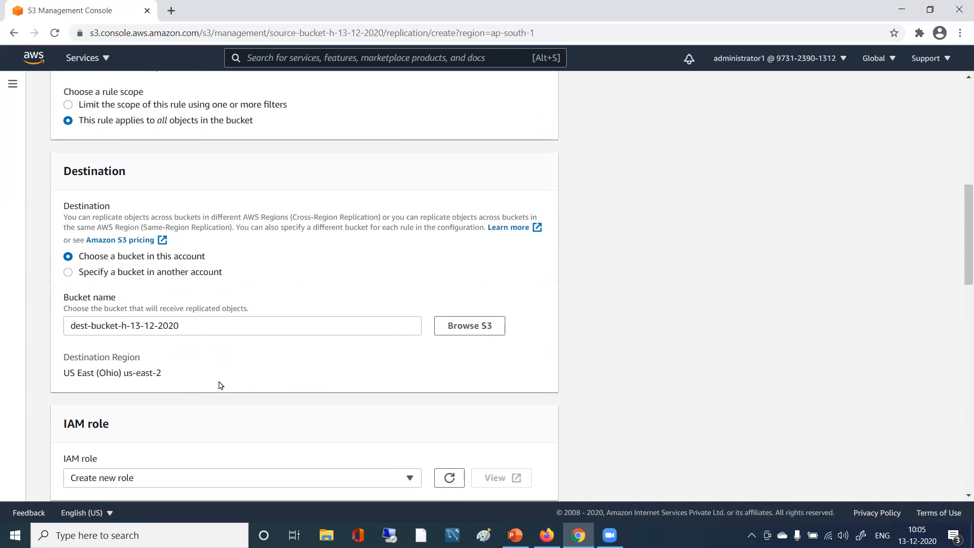
scroll(218, 386, "down", 6)
scroll(195, 350, "down", 1)
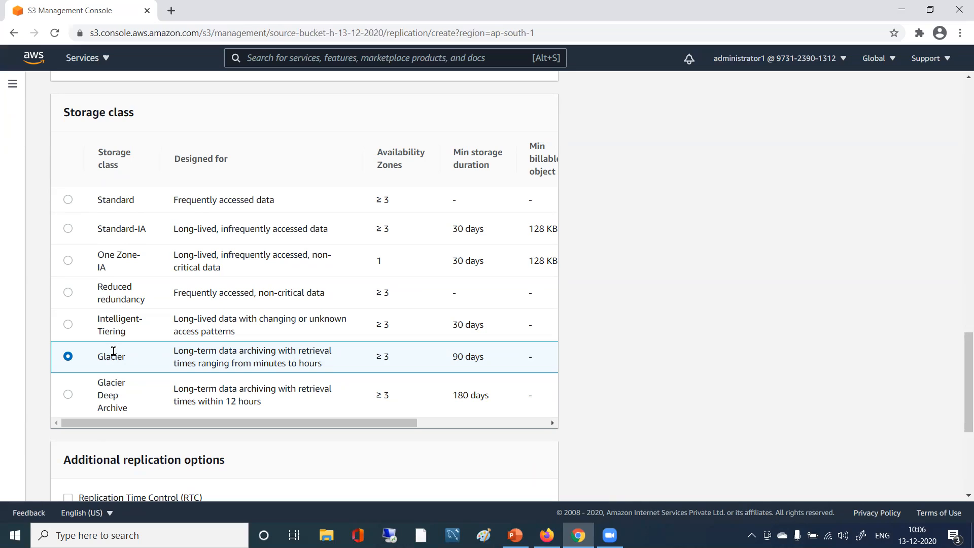
left_click(68, 201)
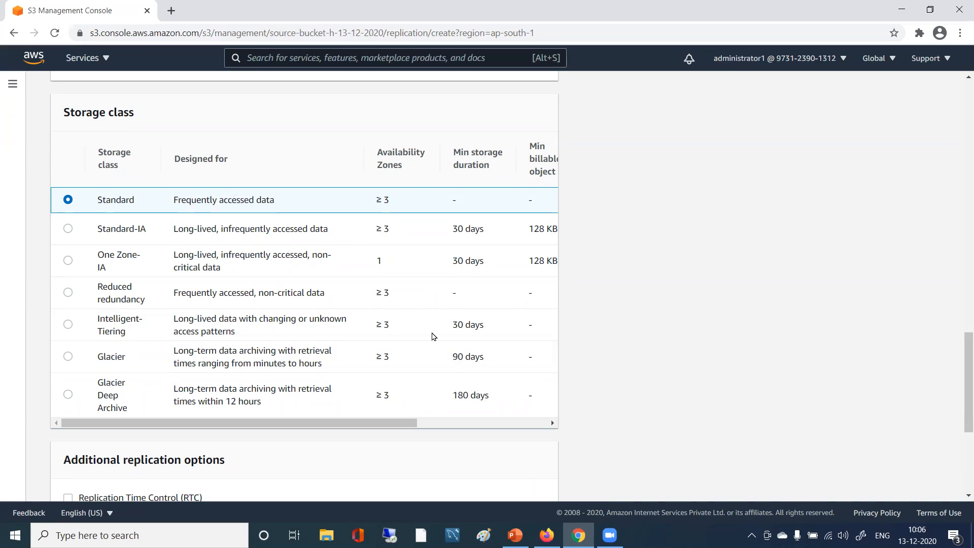
scroll(394, 297, "up", 3)
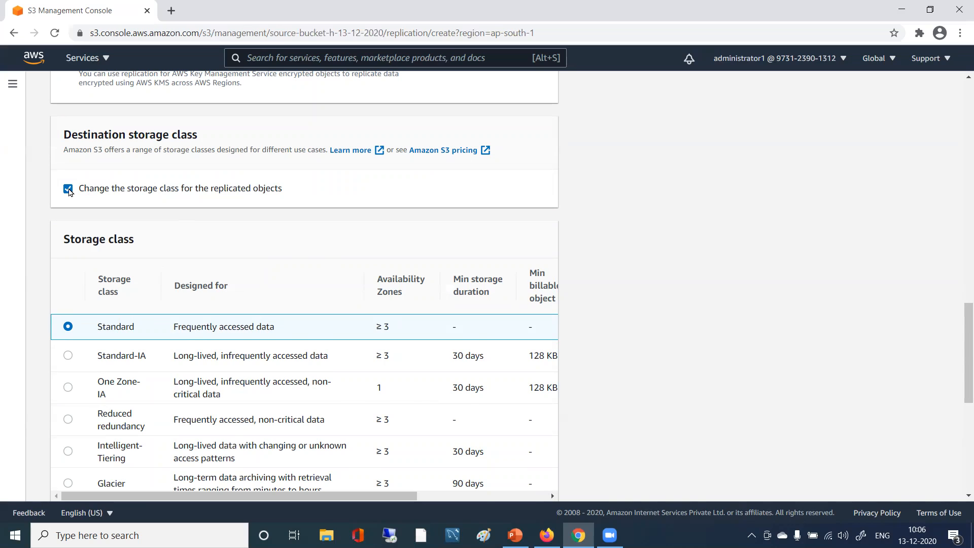
- Turn off changing the storage class for the replicated objects, after looking over the available storage classes once more
left_click(68, 189)
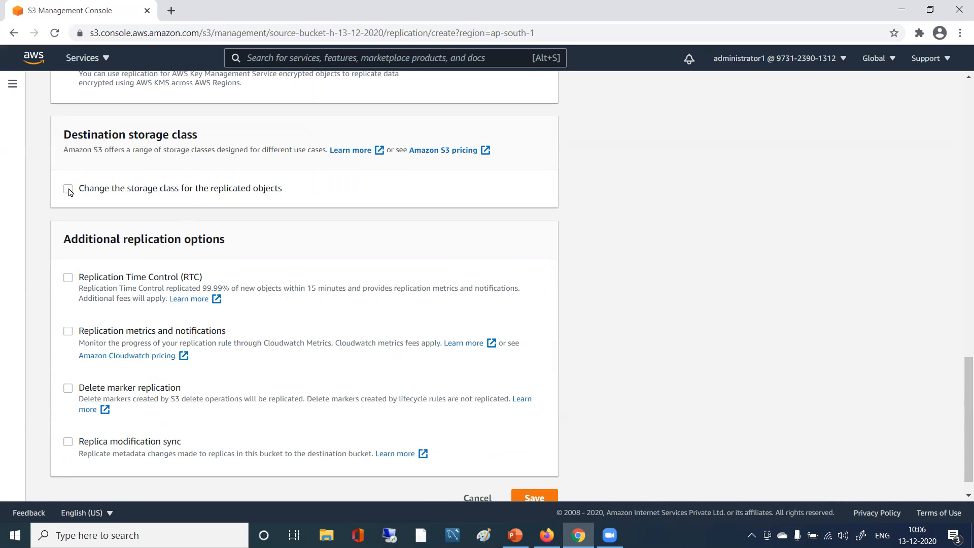
left_click(68, 189)
scroll(248, 345, "down", 2)
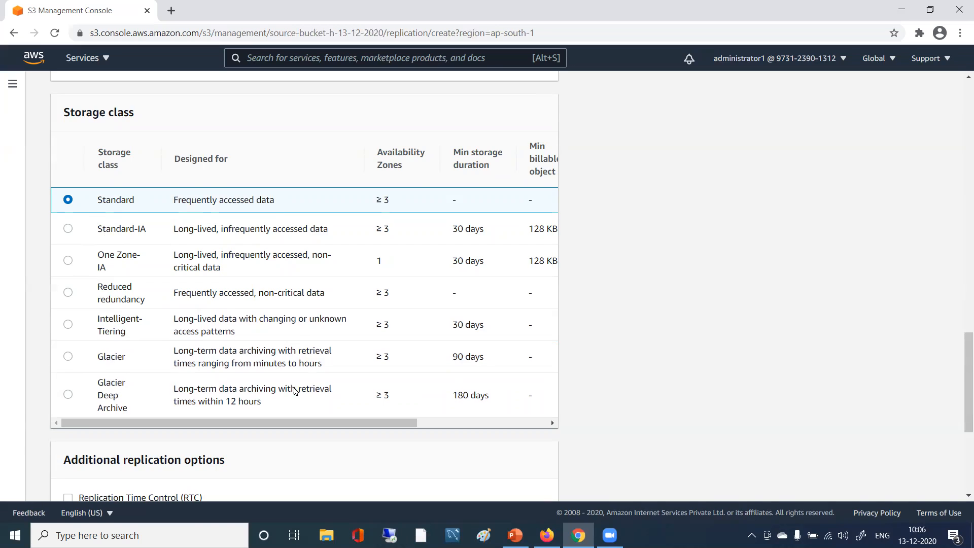
scroll(294, 391, "up", 1)
scroll(369, 325, "up", 2)
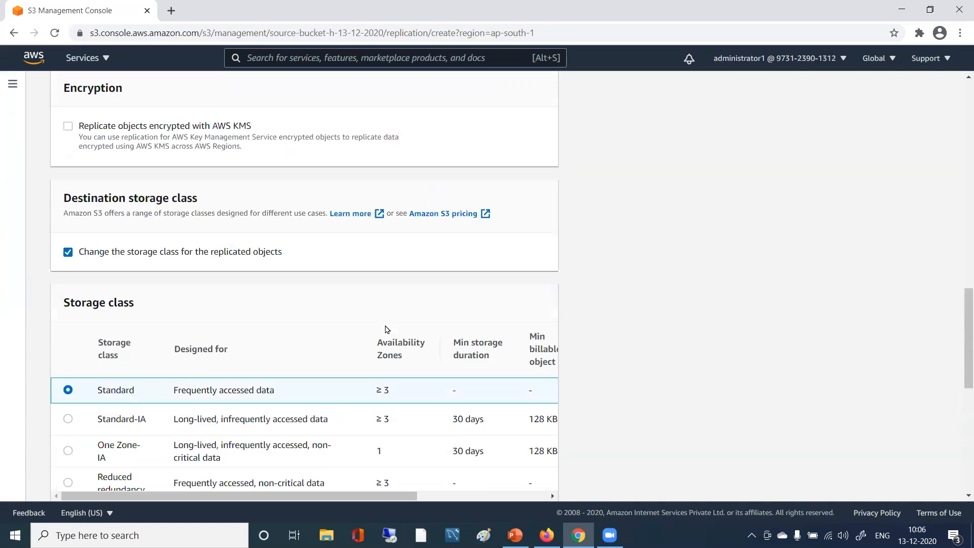
left_click(68, 253)
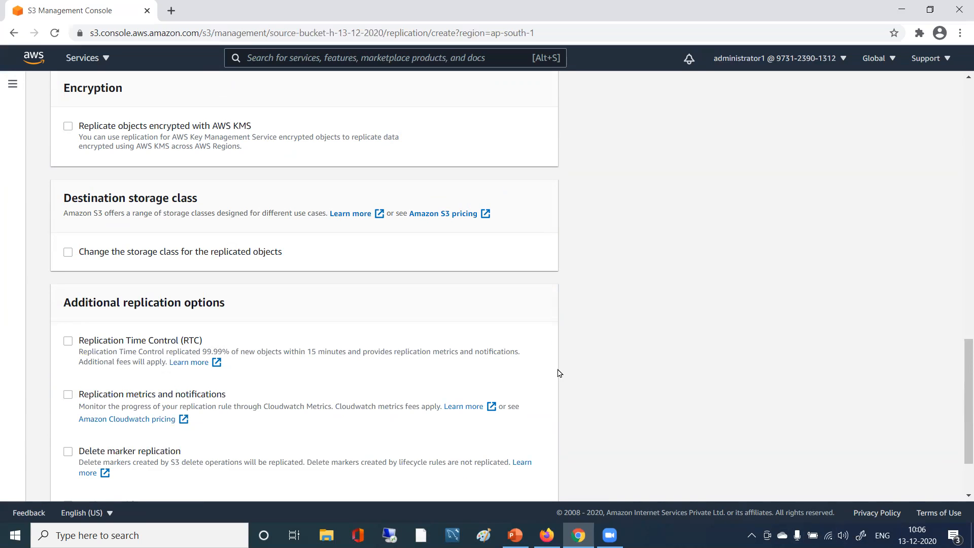
scroll(400, 337, "up", 3)
scroll(430, 351, "down", 2)
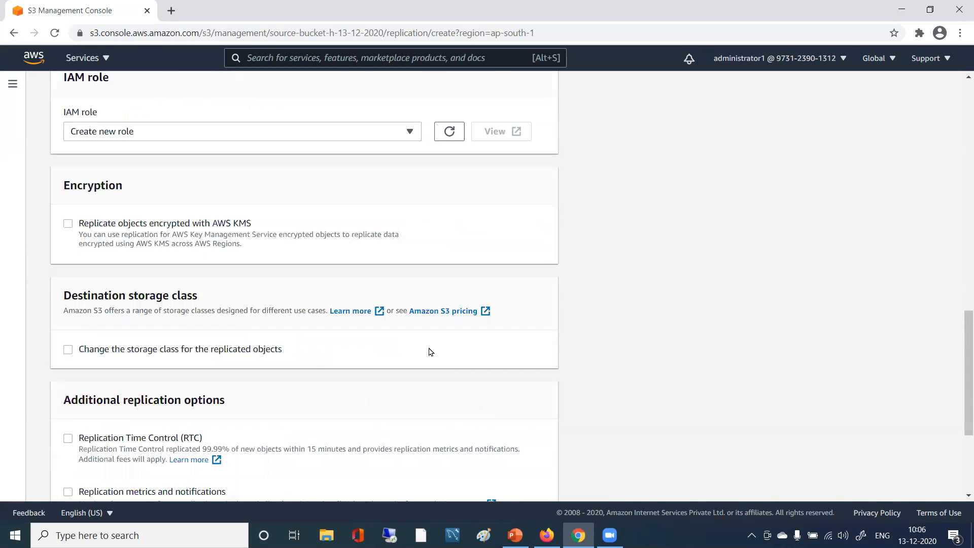
scroll(430, 351, "down", 1)
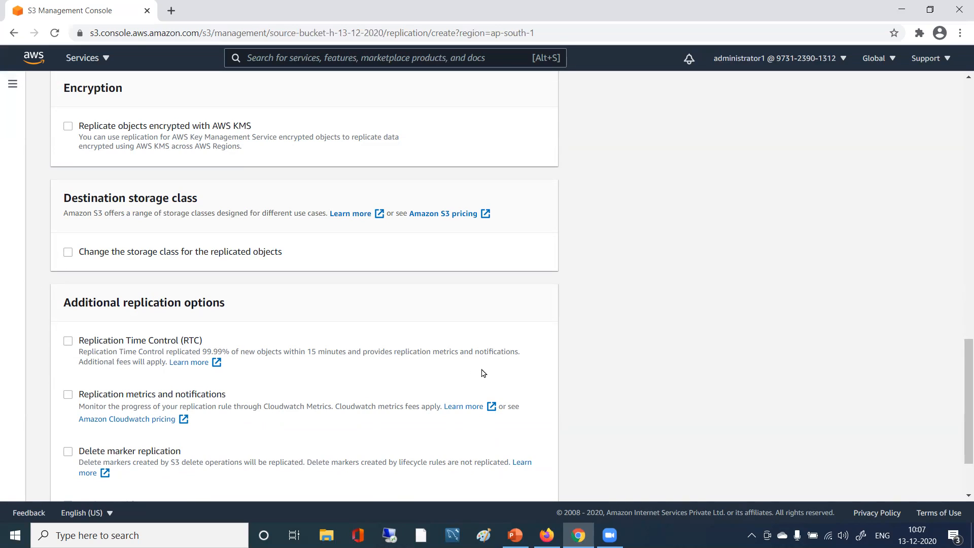
- Save the replication rule with Replication Time Control (RTC) and the other additional replication options left off, and dismiss the confirmation
scroll(326, 388, "down", 1)
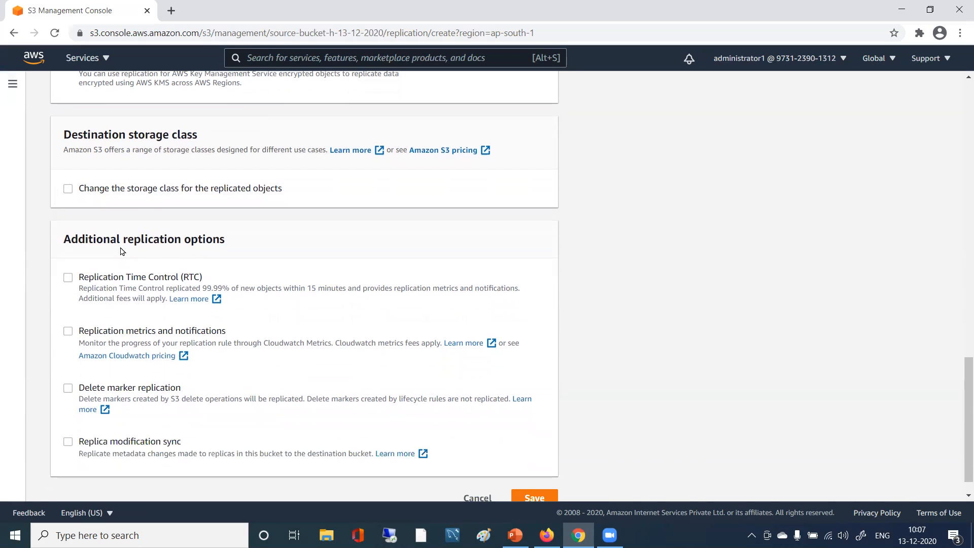
scroll(238, 260, "down", 1)
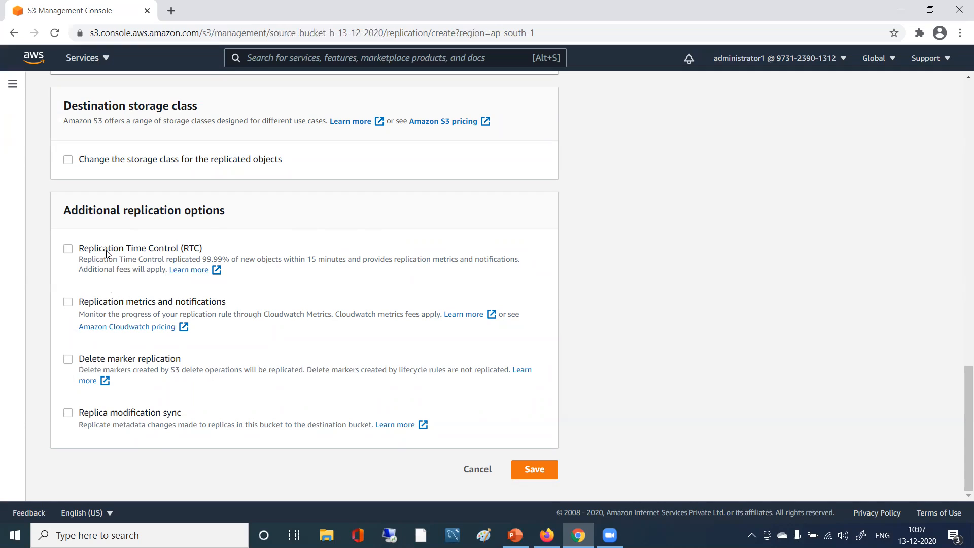
left_click(68, 249)
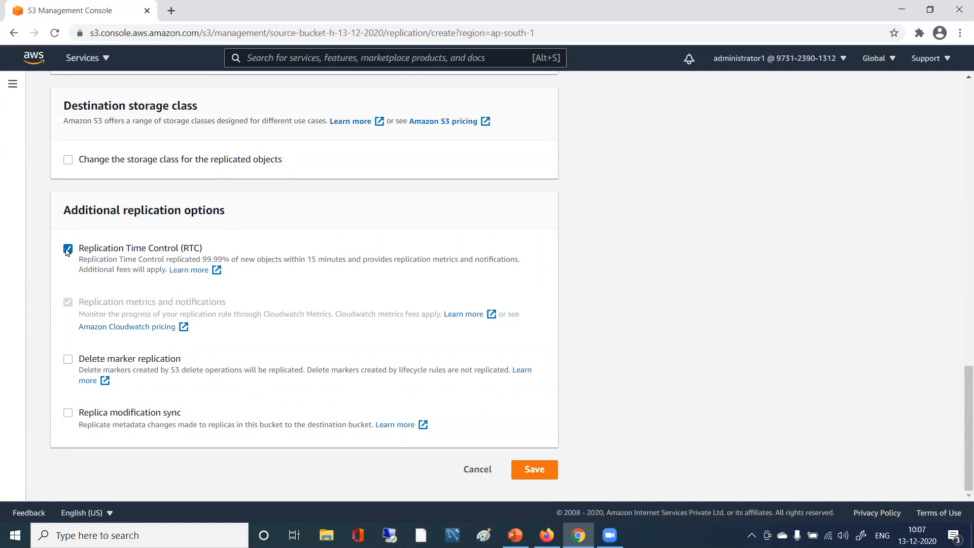
left_click(68, 249)
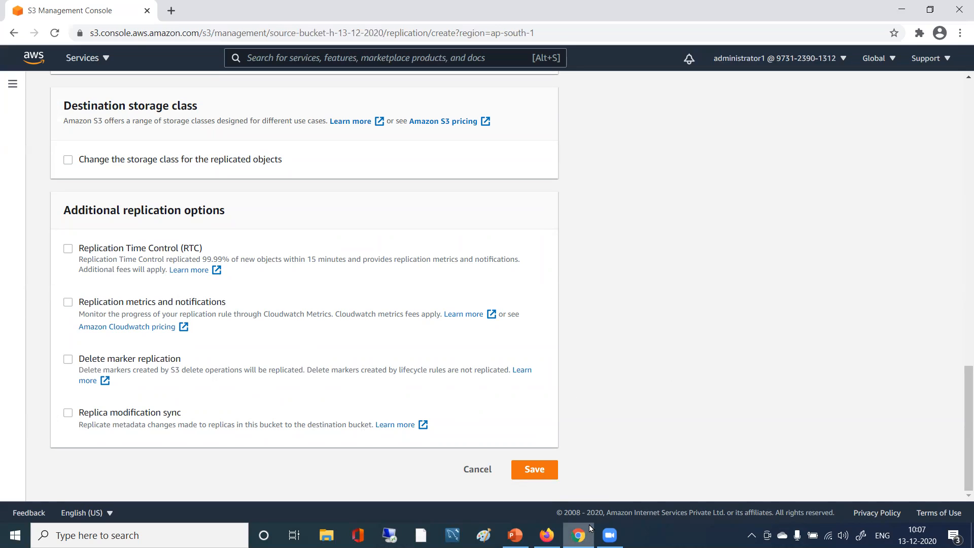
left_click(530, 469)
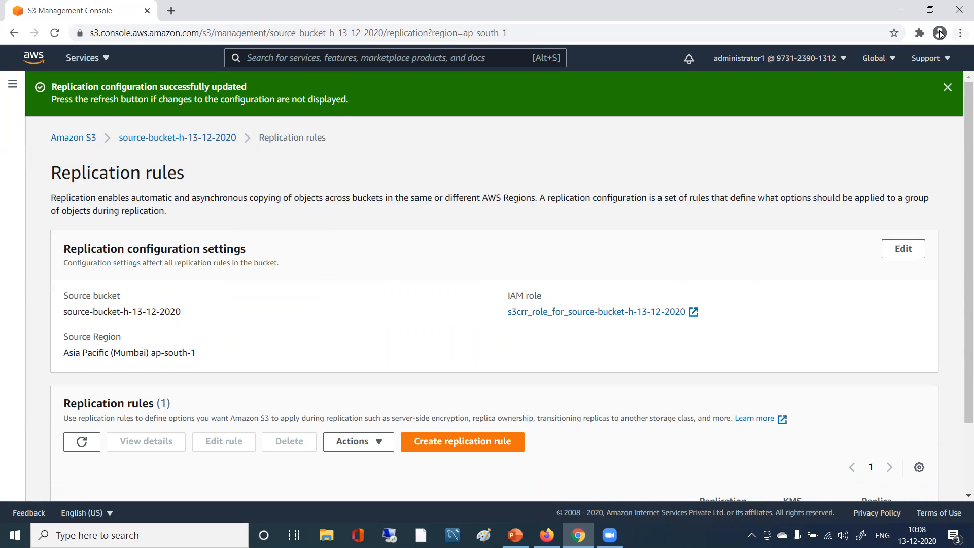
left_click(948, 88)
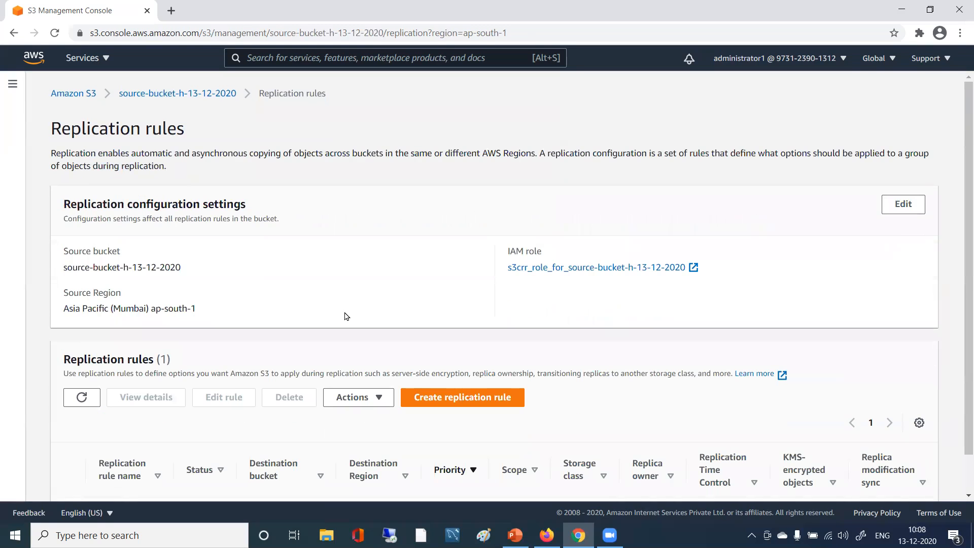
- Review the source bucket's replication configuration and rule list, and return to the object list of source-bucket-h-13-12-2020
scroll(346, 316, "down", 2)
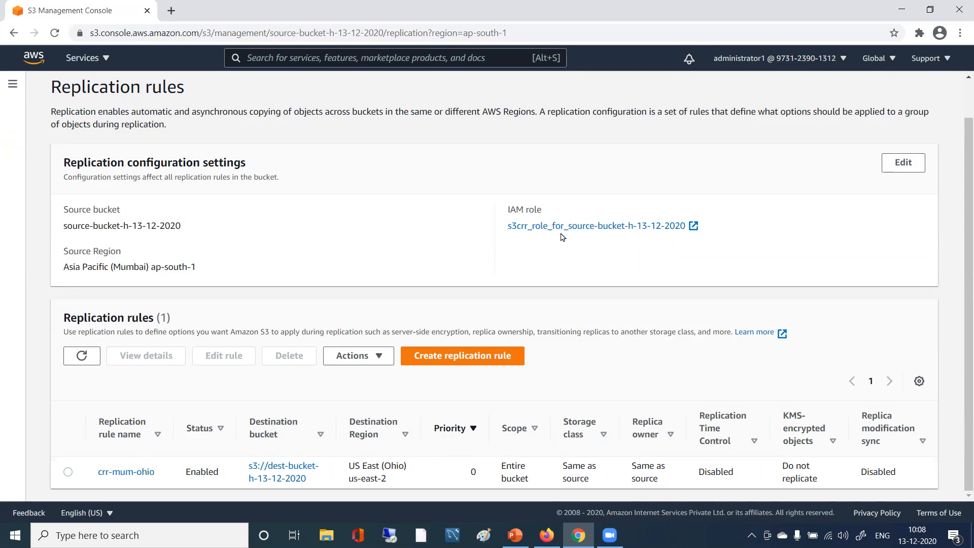
scroll(202, 157, "up", 1)
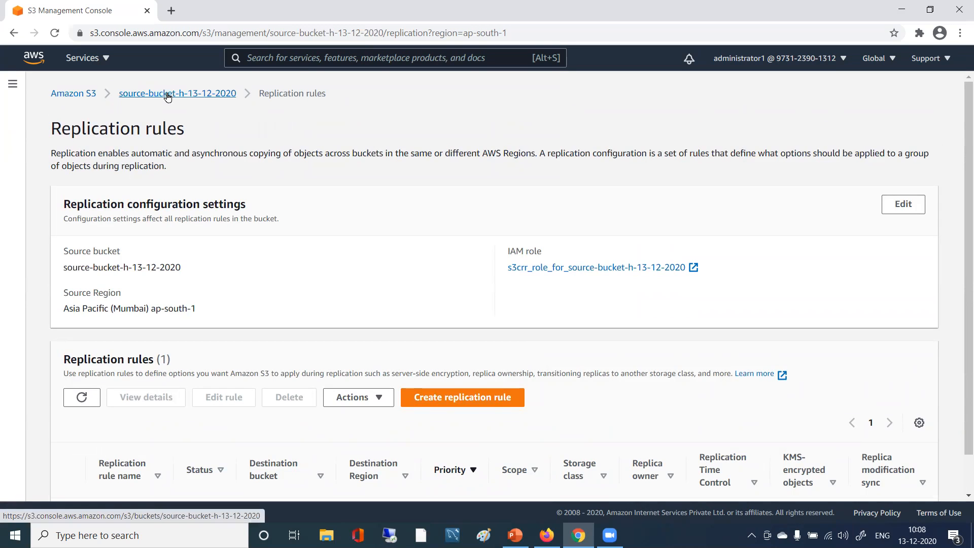
left_click(140, 95)
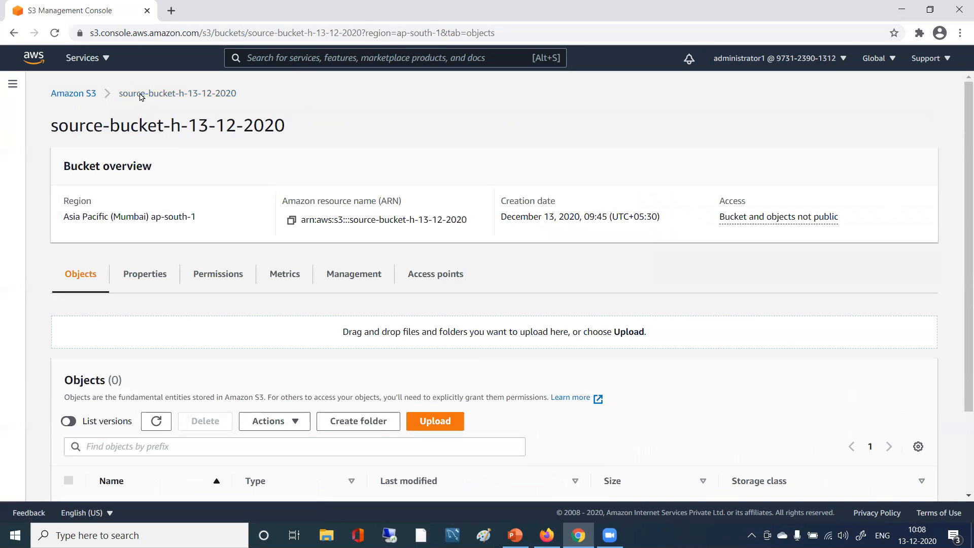
scroll(172, 162, "down", 2)
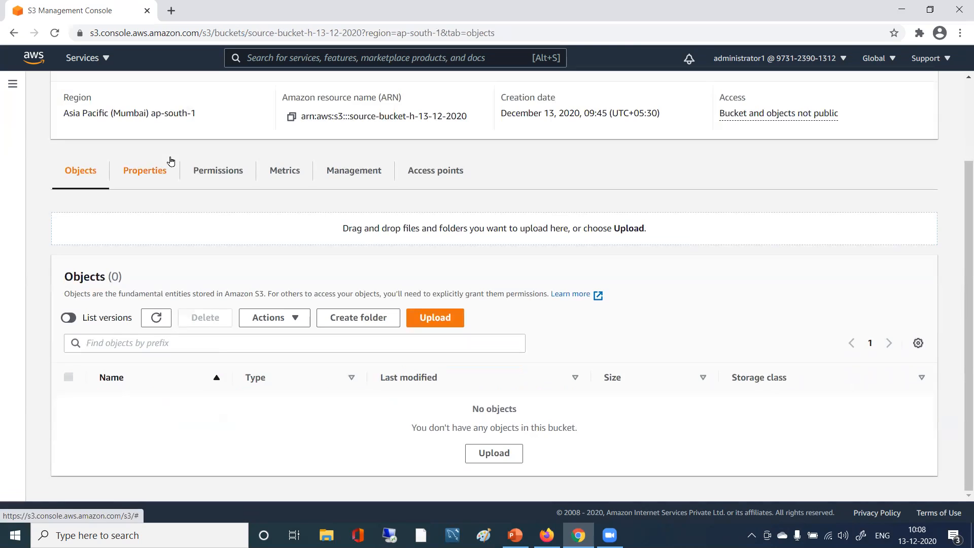
- Clear the open windows to reach the desktop, check the contents of test1.txt in Notepad, and return to the S3 console in Chrome
left_click(930, 9)
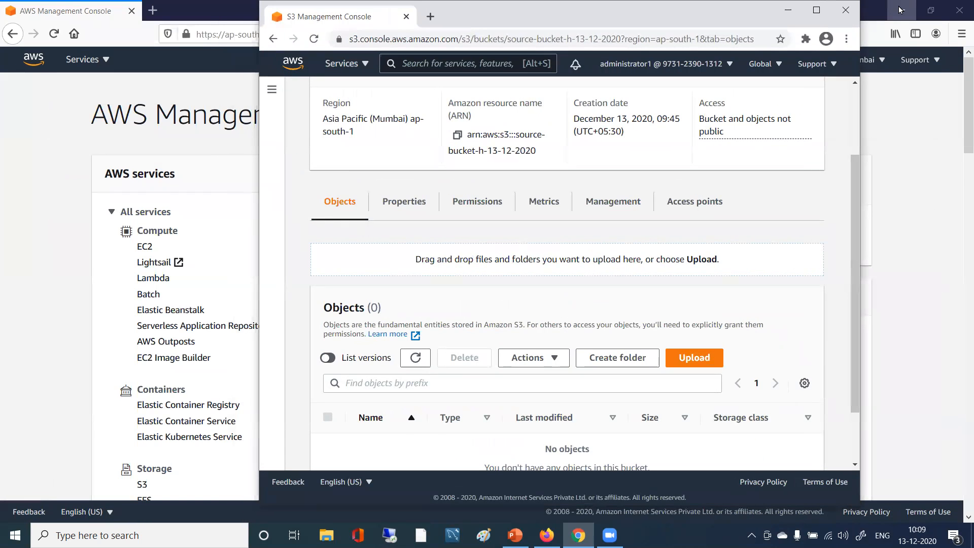
left_click(901, 7)
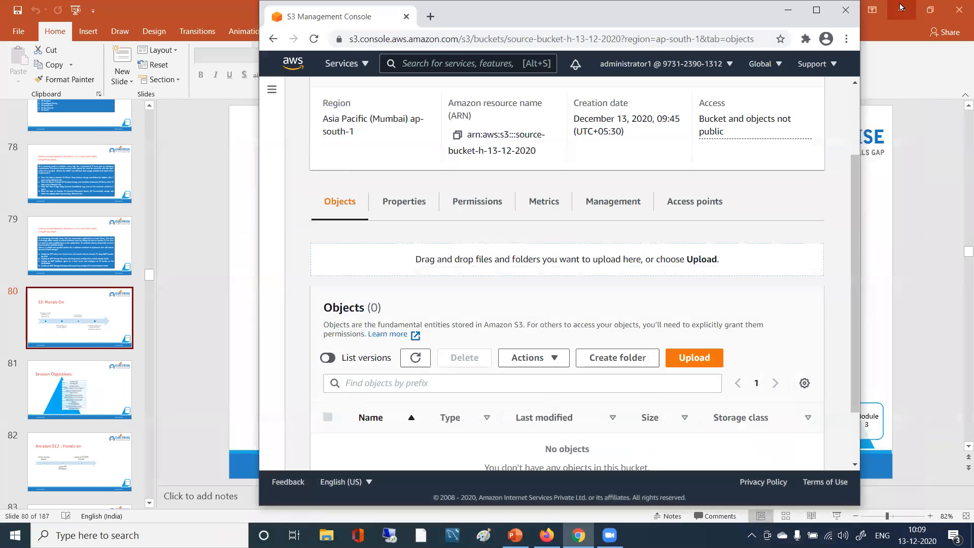
left_click(901, 7)
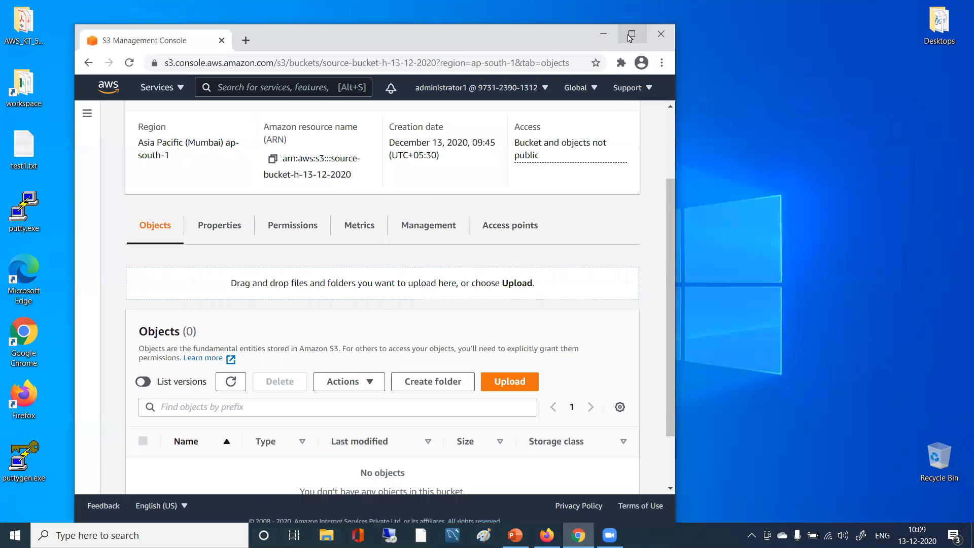
double_click(604, 16)
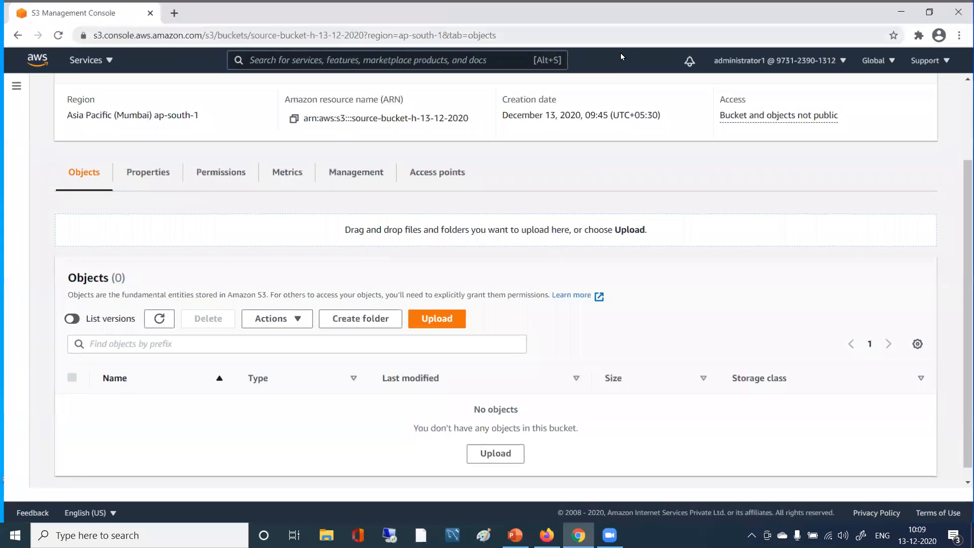
left_click(901, 9)
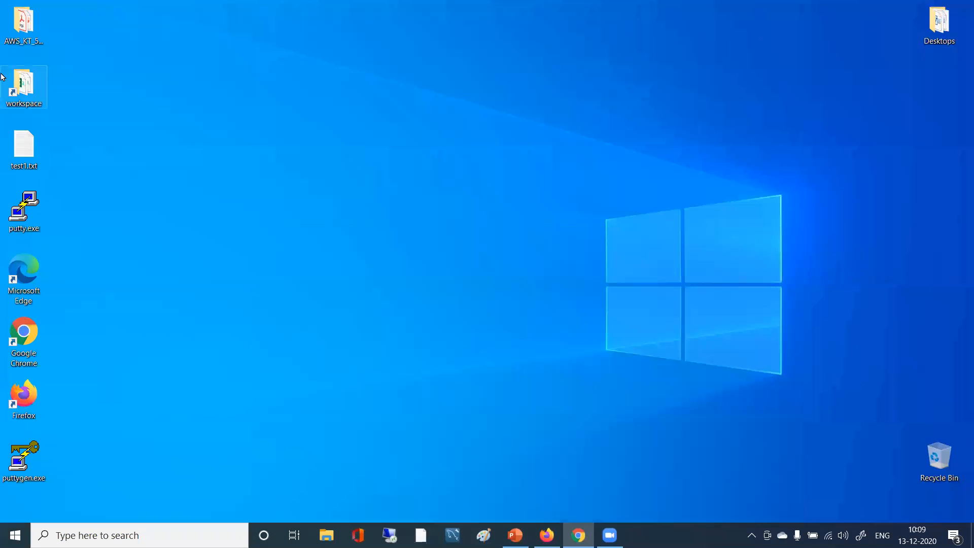
double_click(17, 150)
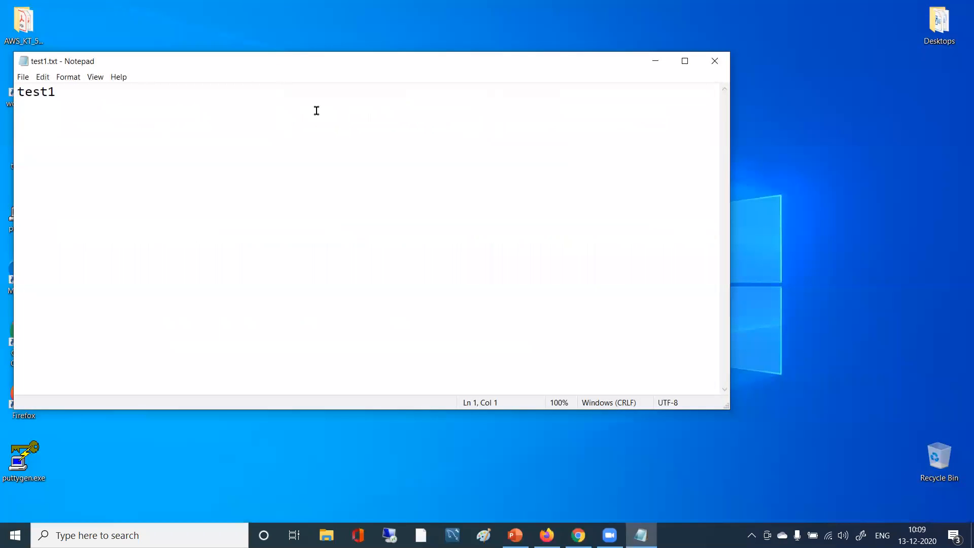
left_click(719, 61)
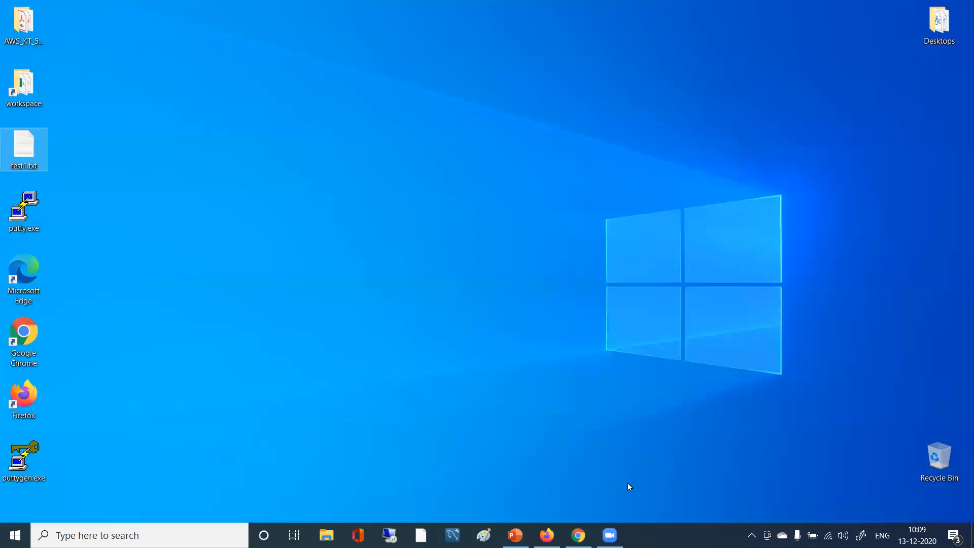
left_click(577, 535)
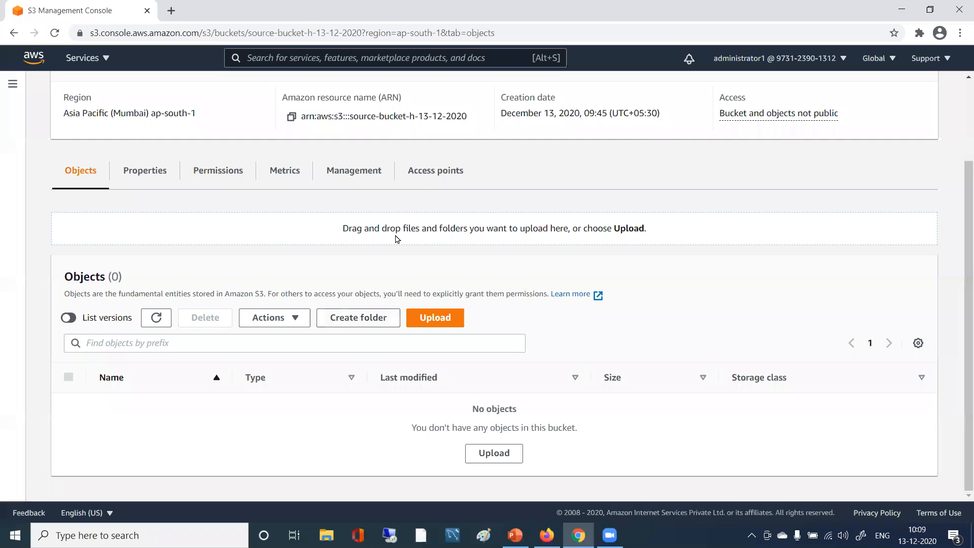
- Examine the source bucket's overview, object list and properties, from Bucket Versioning through to Static website hosting
scroll(397, 240, "up", 3)
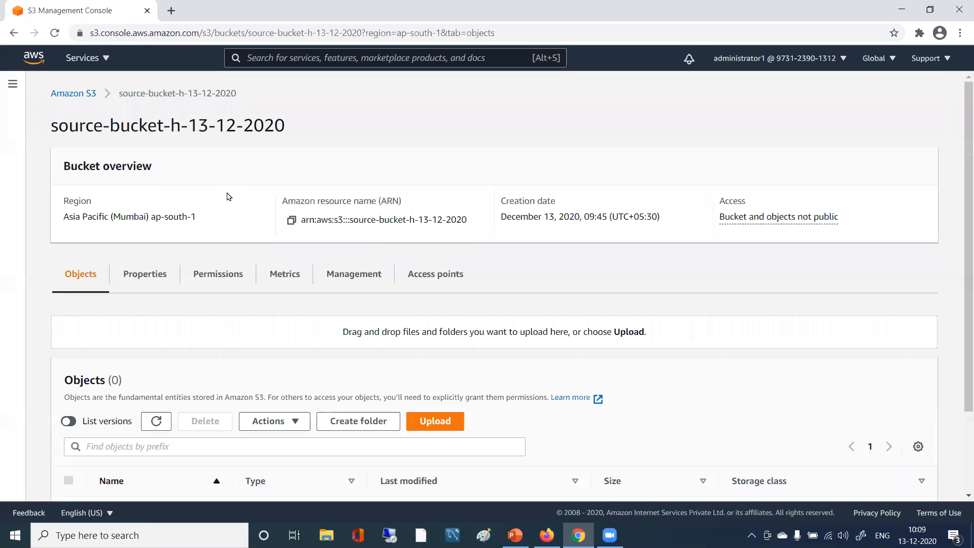
scroll(382, 344, "down", 2)
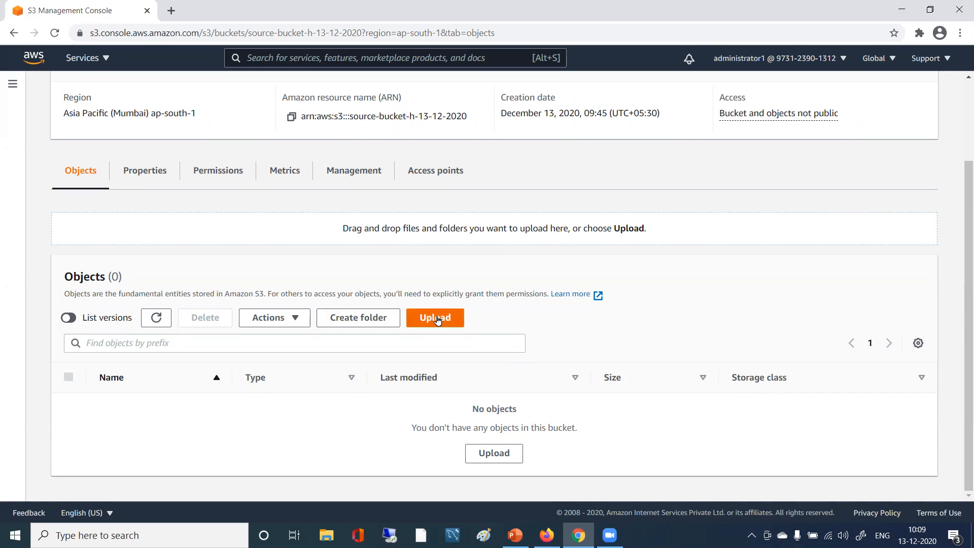
scroll(438, 319, "up", 3)
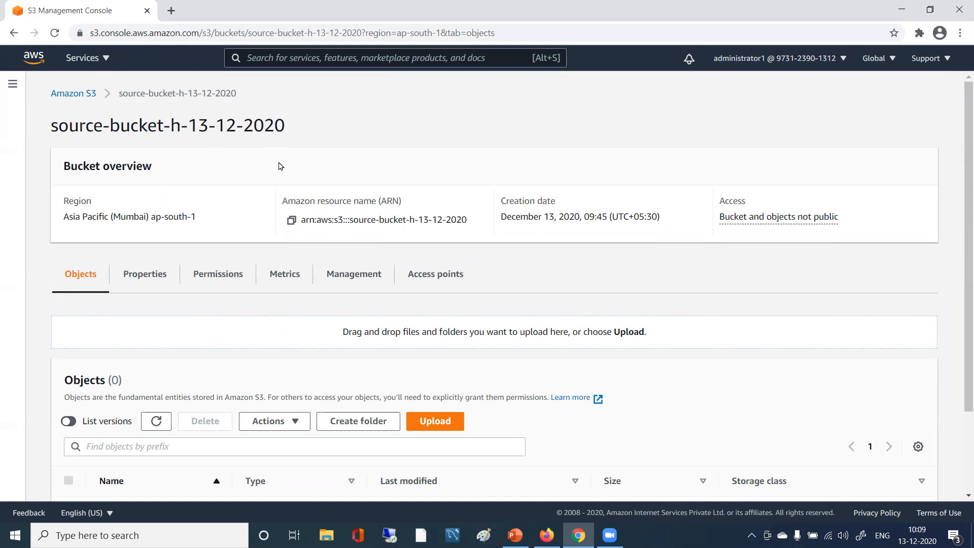
scroll(358, 230, "down", 2)
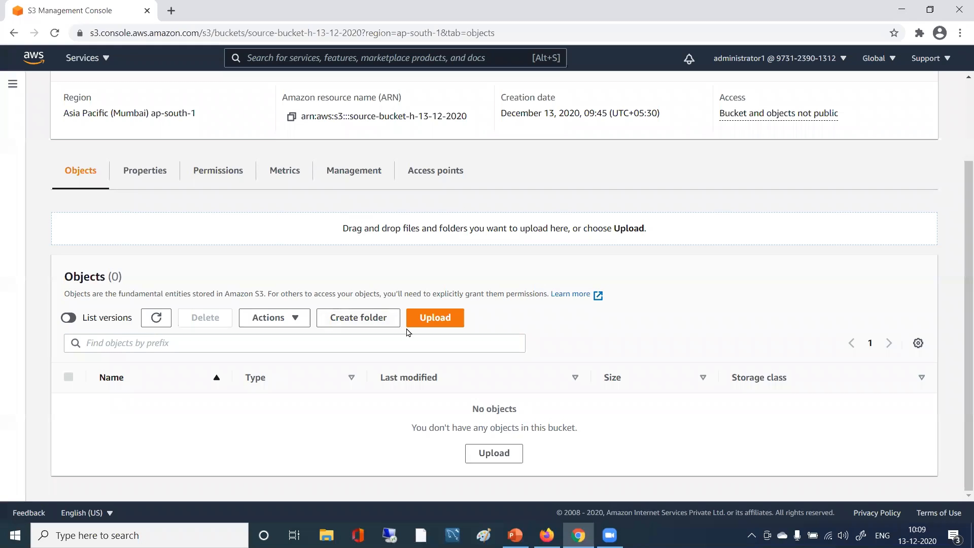
scroll(409, 332, "up", 2)
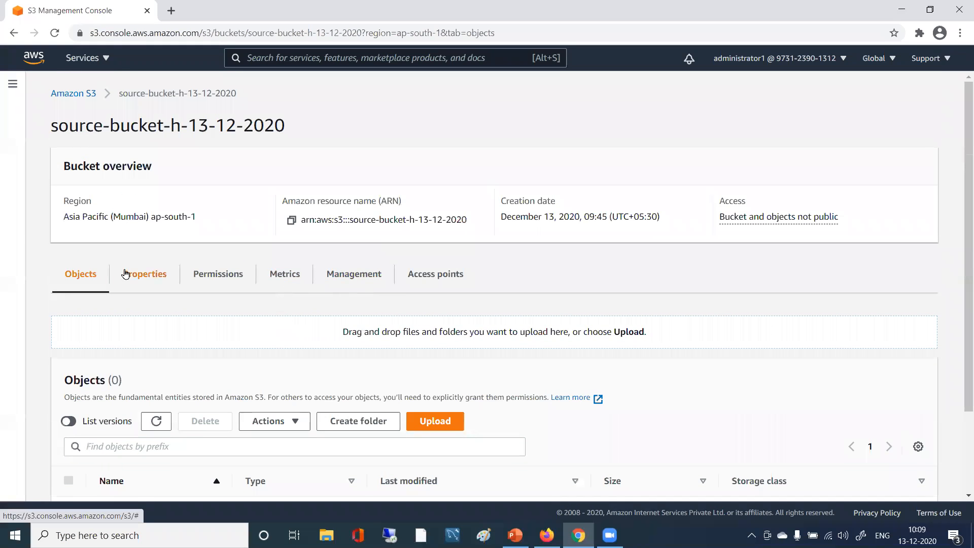
left_click(135, 275)
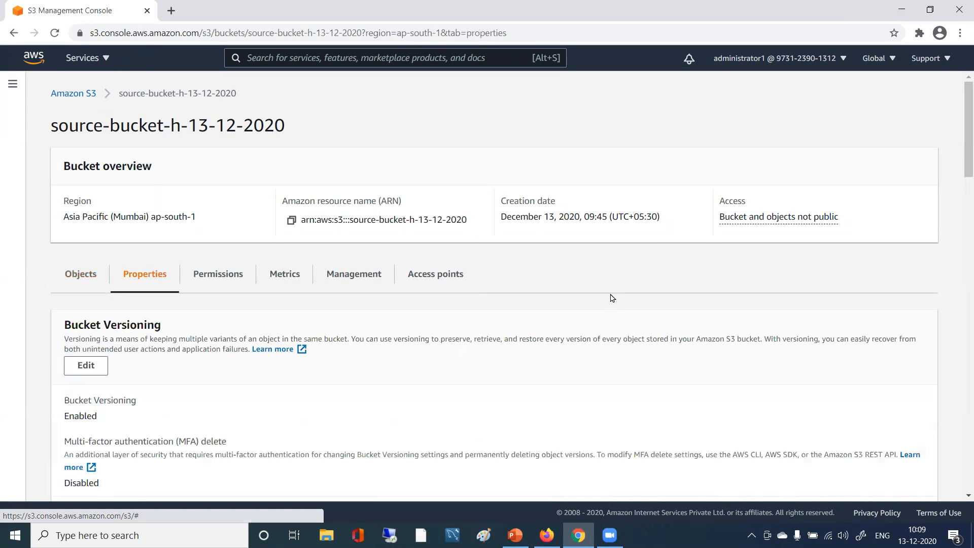
scroll(612, 298, "down", 4)
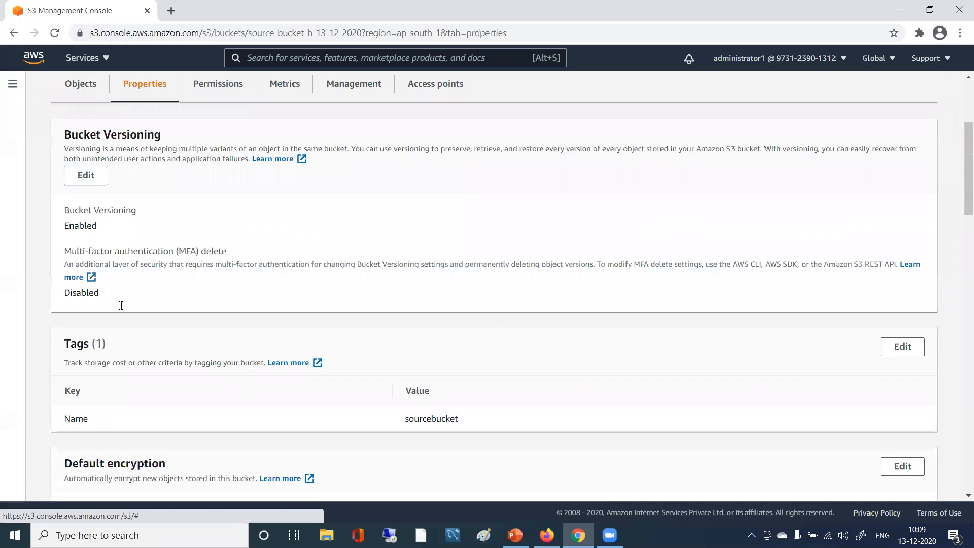
scroll(203, 332, "down", 4)
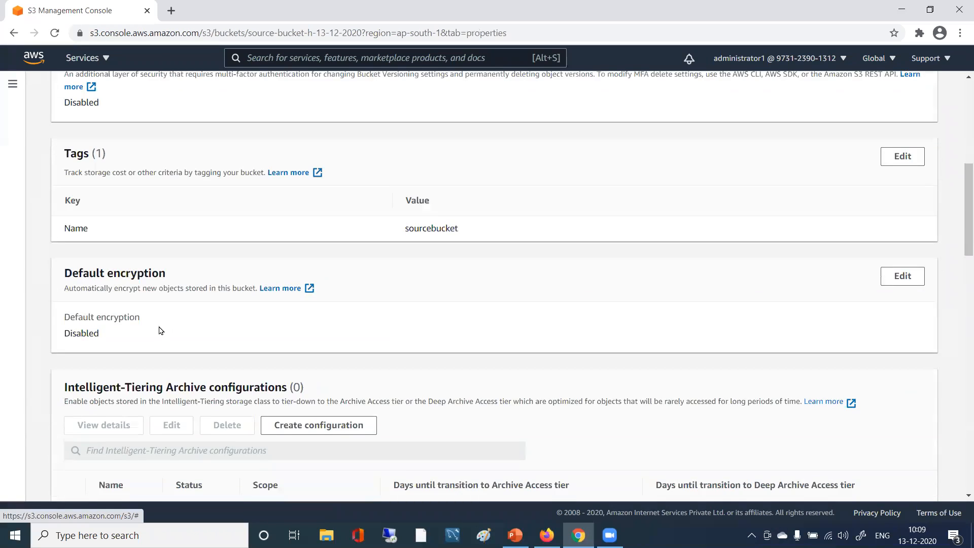
scroll(182, 376, "down", 15)
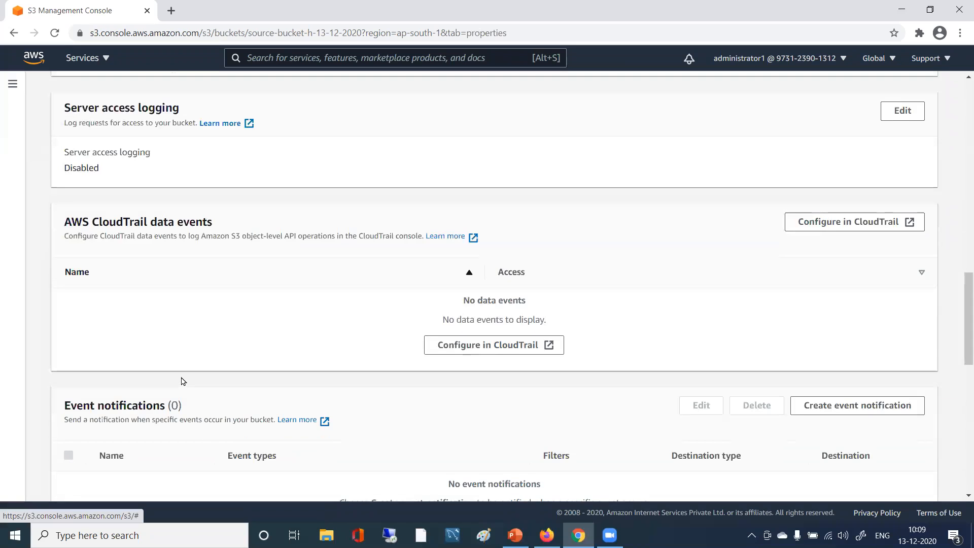
scroll(182, 376, "down", 6)
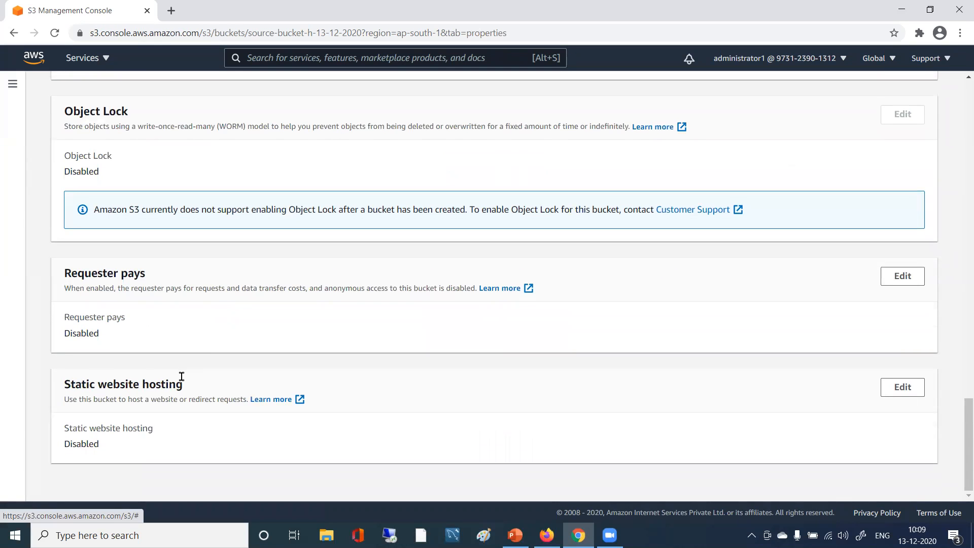
scroll(182, 376, "up", 20)
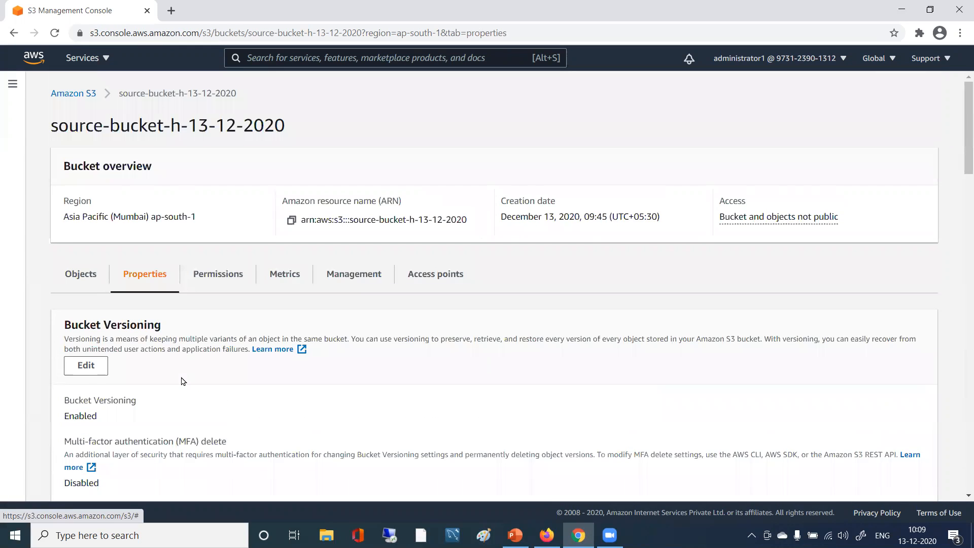
- Check the replication rules listed in the source bucket's management settings
left_click(350, 273)
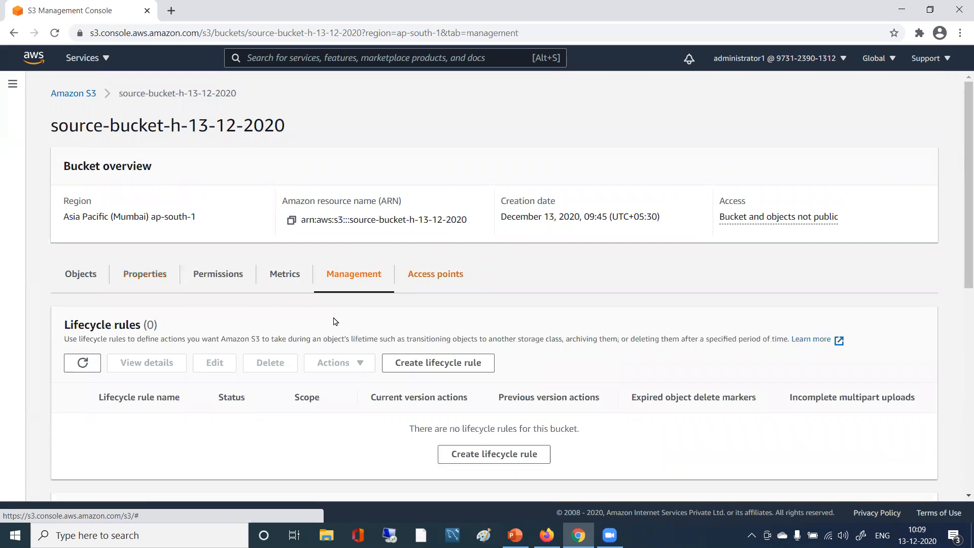
scroll(294, 302, "down", 6)
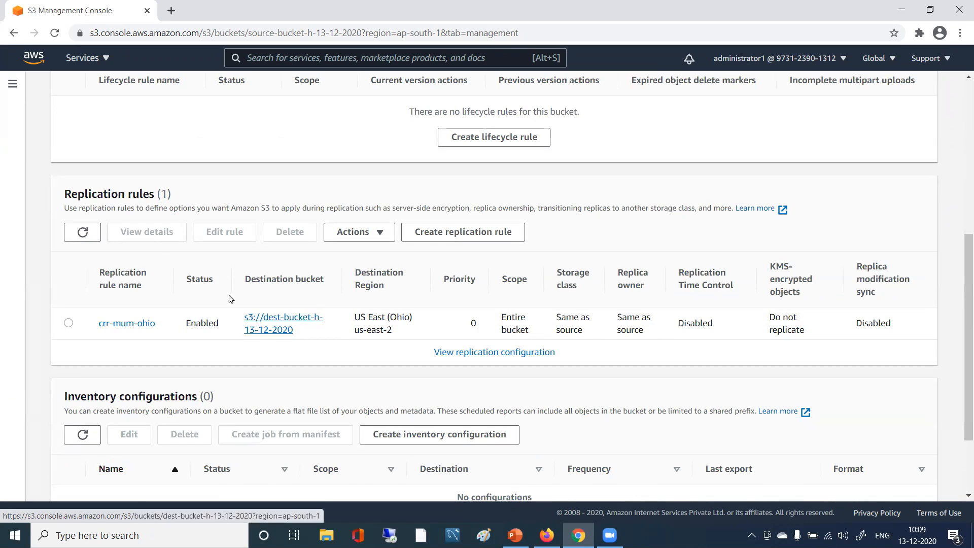
scroll(391, 330, "up", 6)
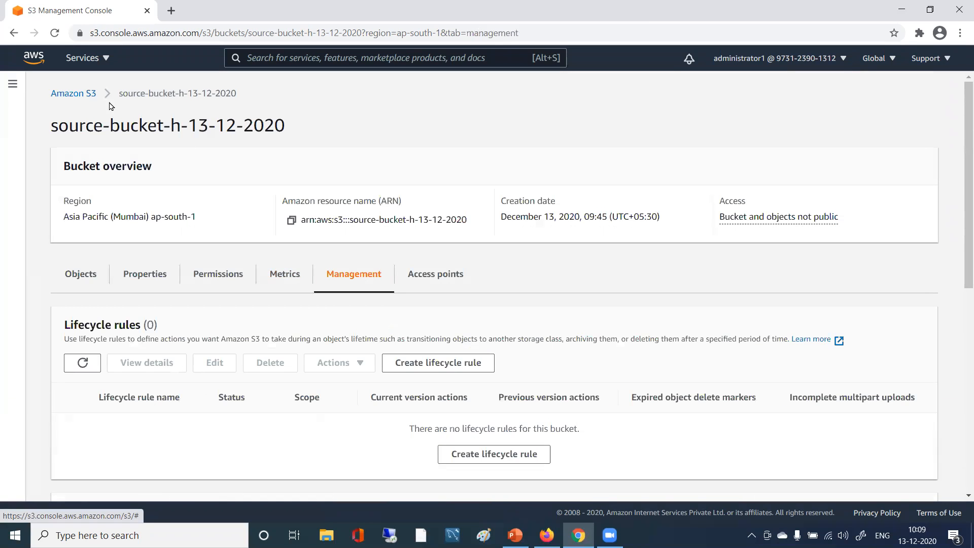
- Start an upload to source-bucket-h-13-12-2020 and add test1.txt from the Desktop folder
left_click(70, 274)
left_click(434, 421)
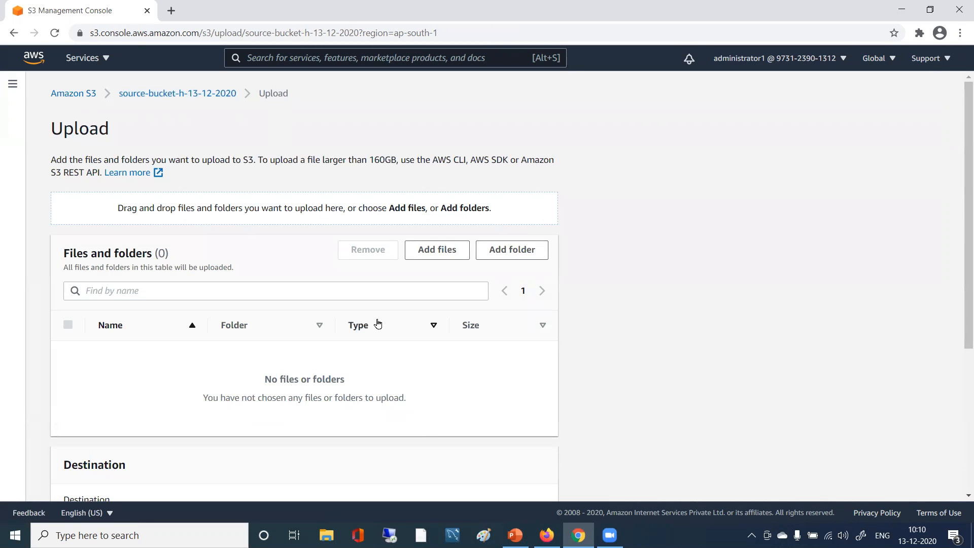
left_click(435, 253)
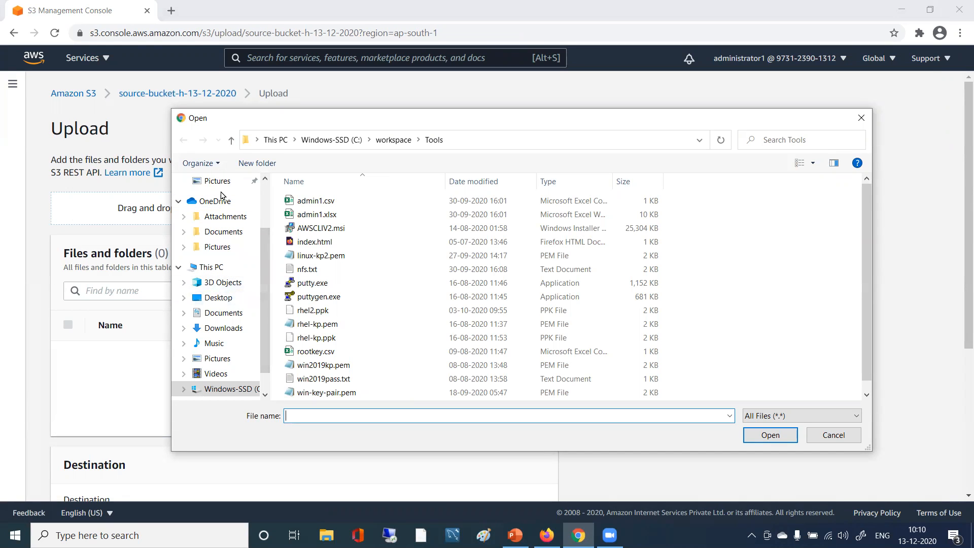
left_click(217, 299)
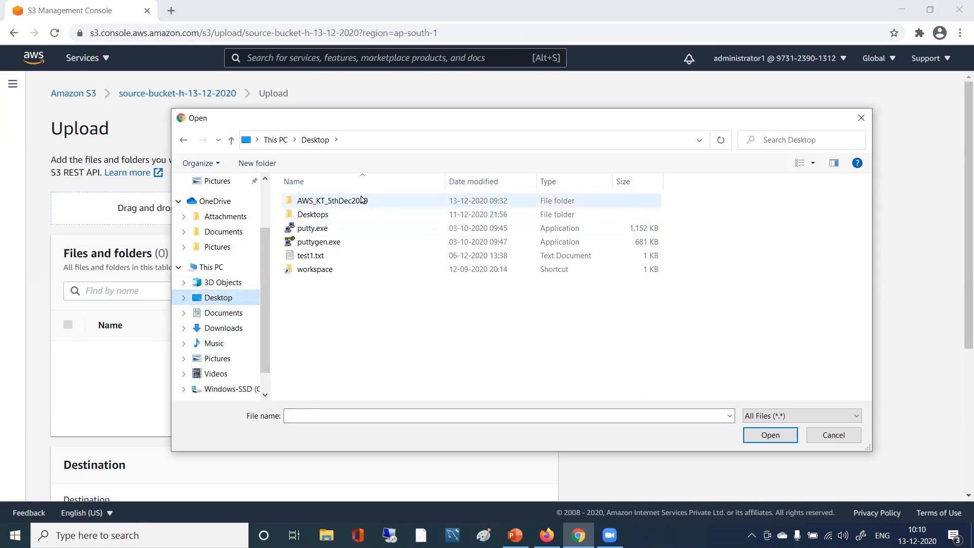
left_click(333, 255)
double_click(332, 256)
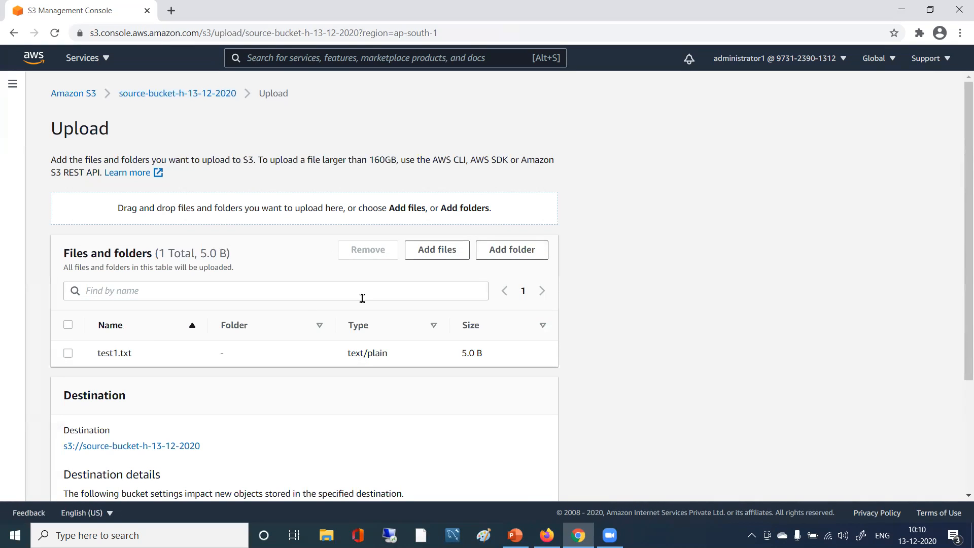
- Examine the upload's destination details and additional options, from storage class, encryption and ACL through to tags and metadata
scroll(253, 303, "down", 2)
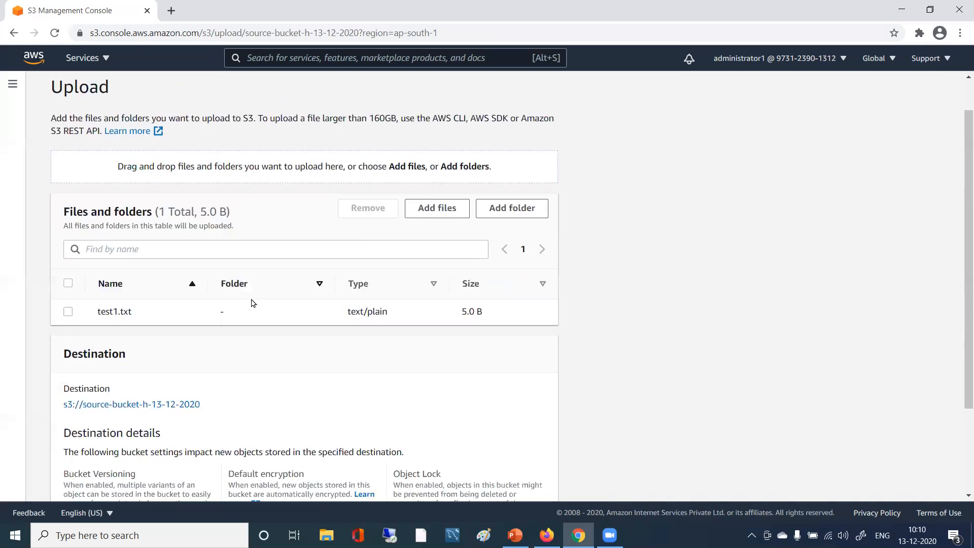
scroll(253, 303, "down", 3)
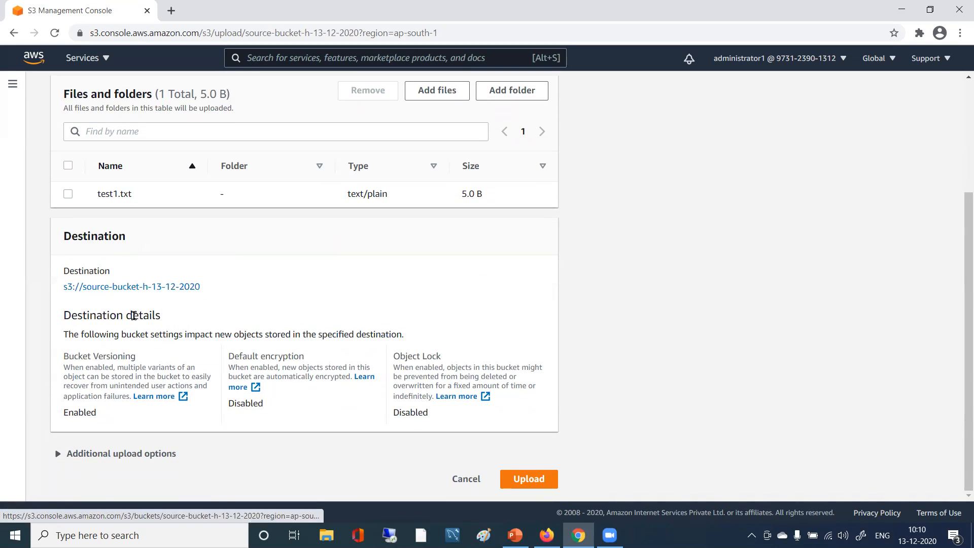
left_click(120, 455)
scroll(252, 376, "down", 5)
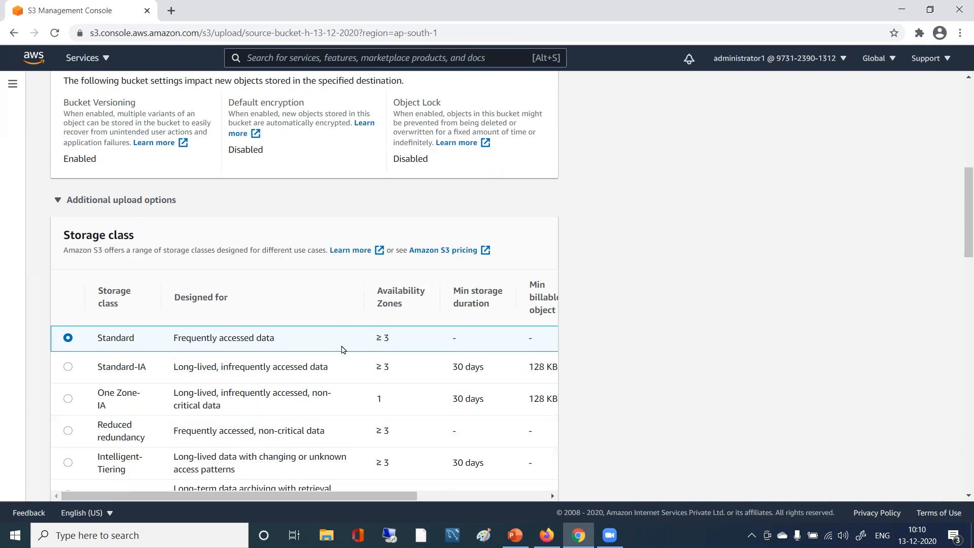
scroll(348, 350, "down", 2)
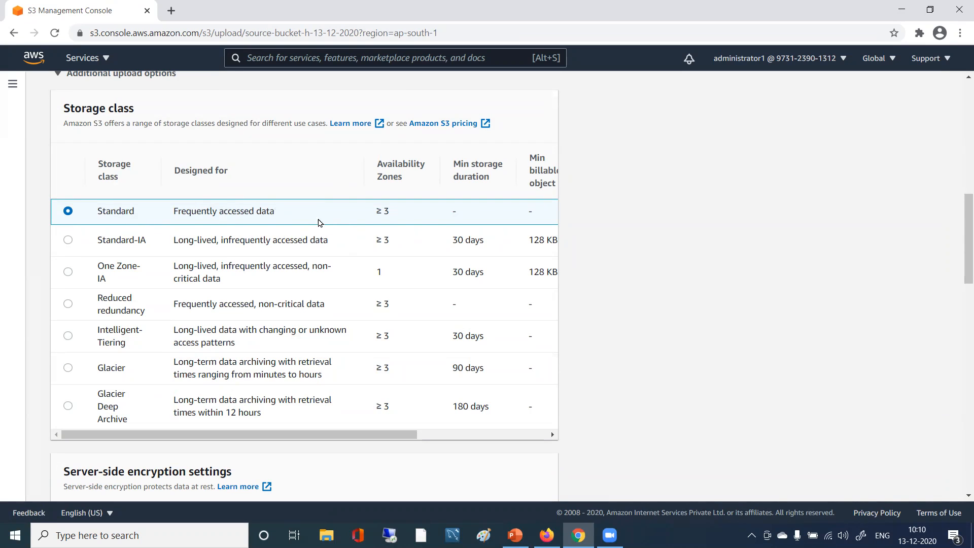
scroll(394, 296, "up", 2)
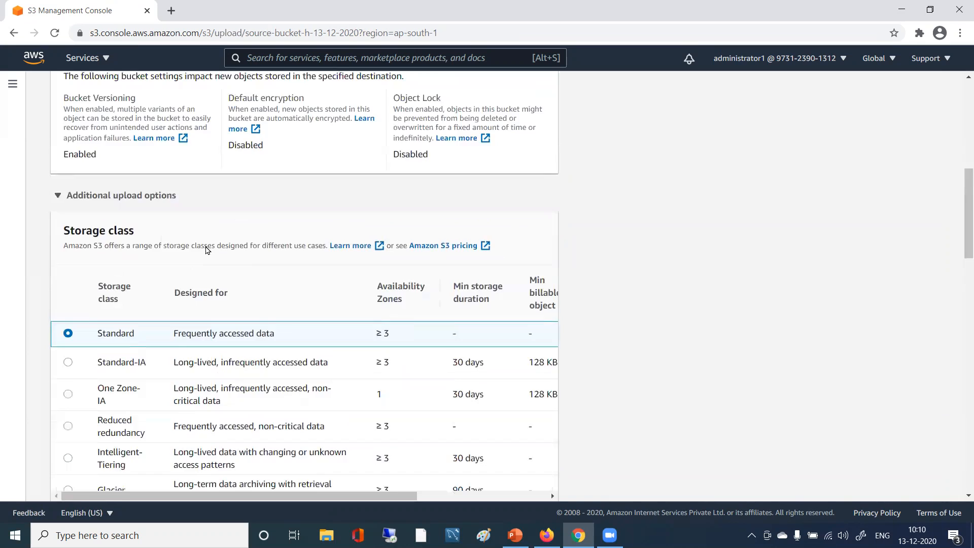
scroll(206, 249, "down", 5)
scroll(207, 248, "down", 3)
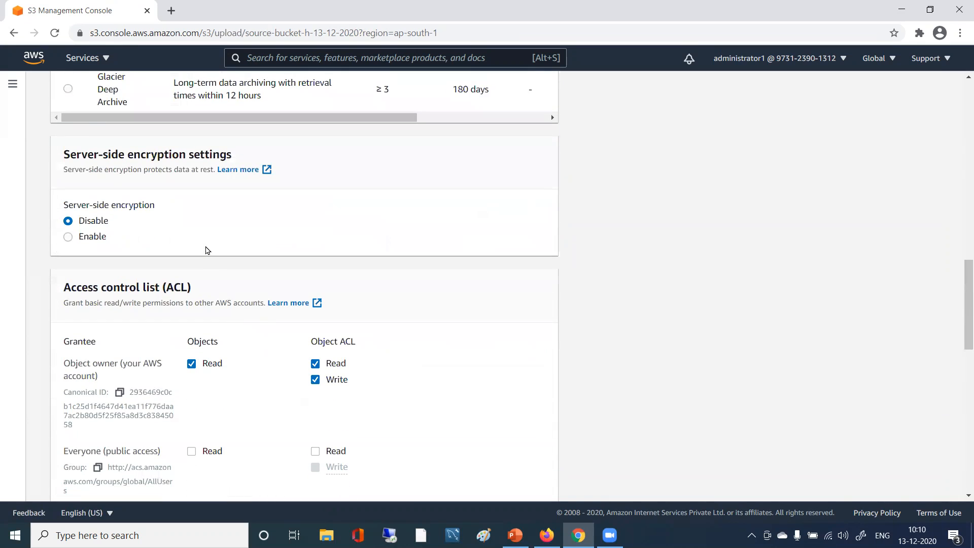
scroll(376, 274, "down", 5)
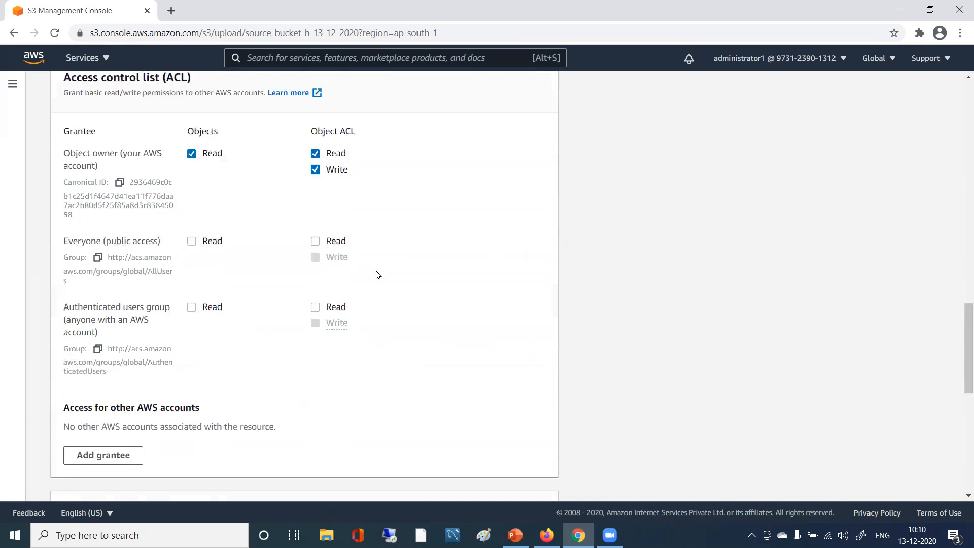
scroll(376, 274, "down", 9)
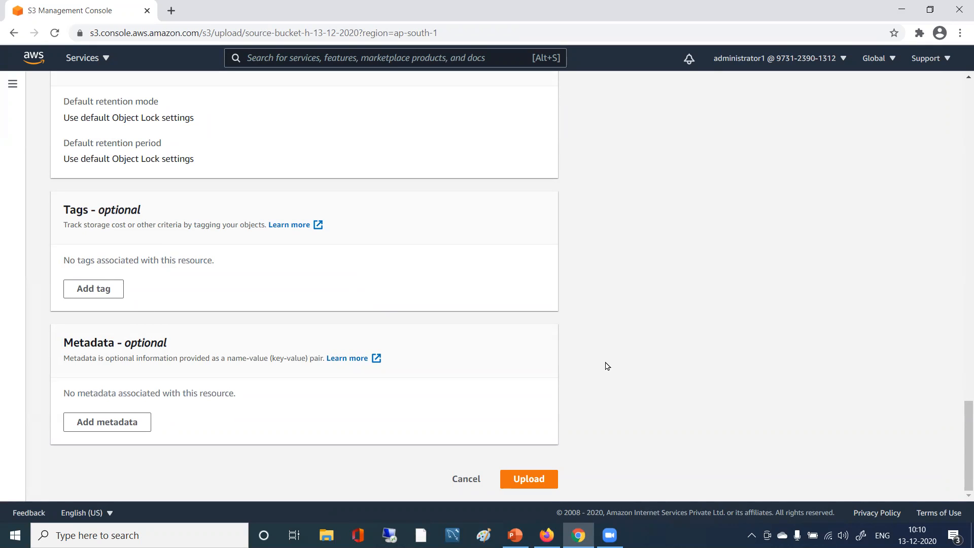
- Upload test1.txt with the default options and return to the source bucket's object list
left_click(530, 478)
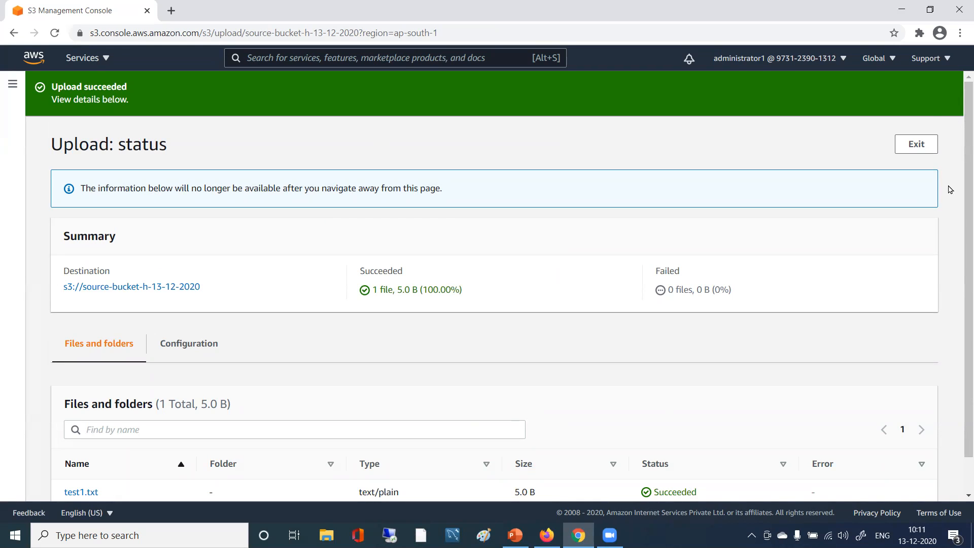
left_click(917, 145)
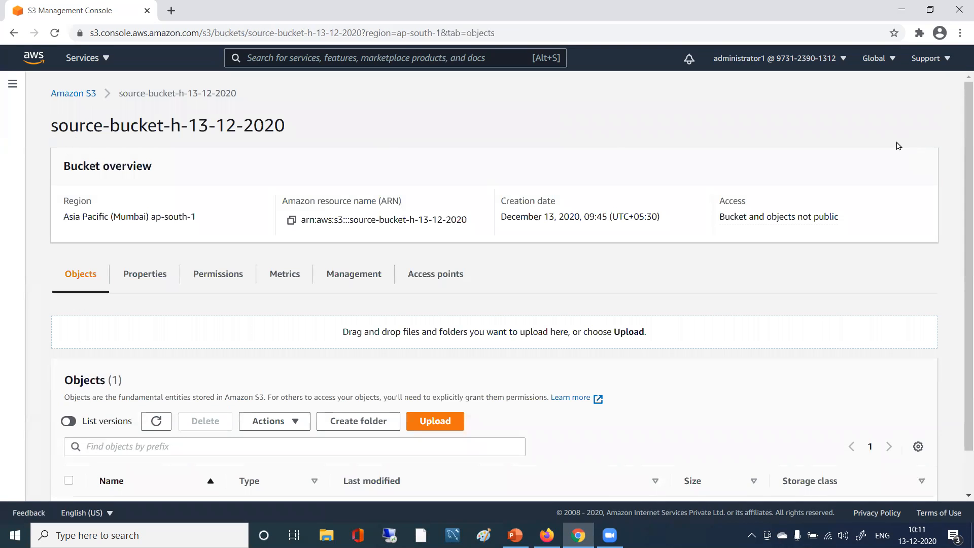
scroll(364, 279, "down", 1)
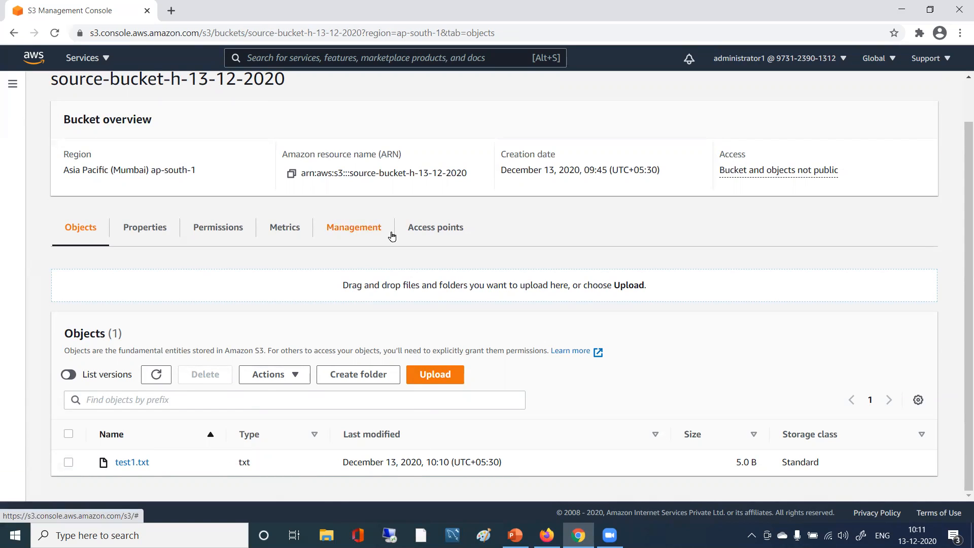
- Open test1.txt from the source bucket to check its contents, and close its browser tab
left_click(68, 465)
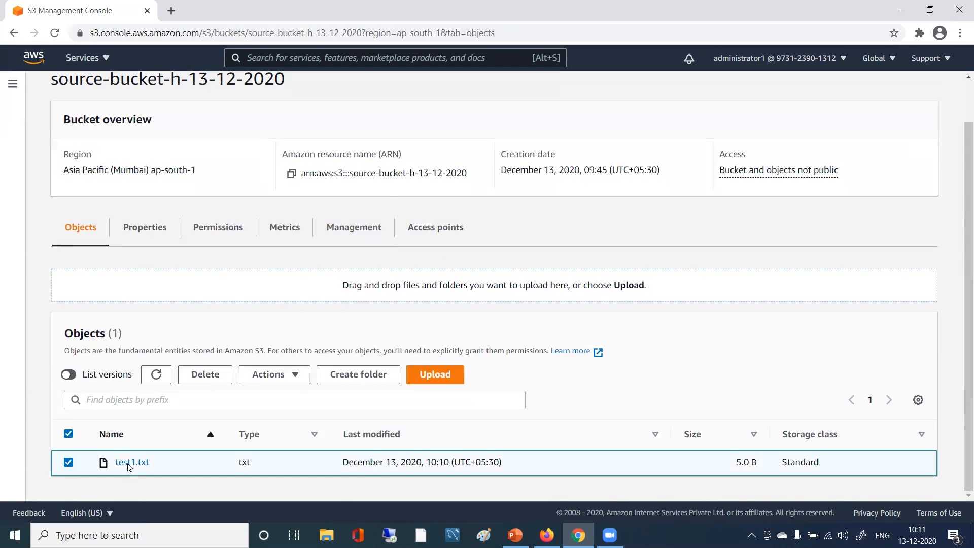
left_click(294, 376)
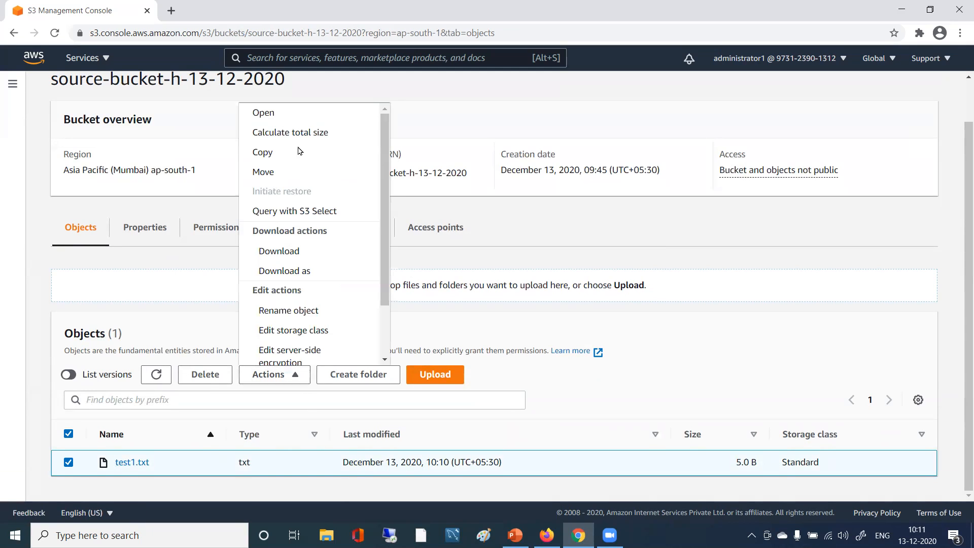
left_click(284, 118)
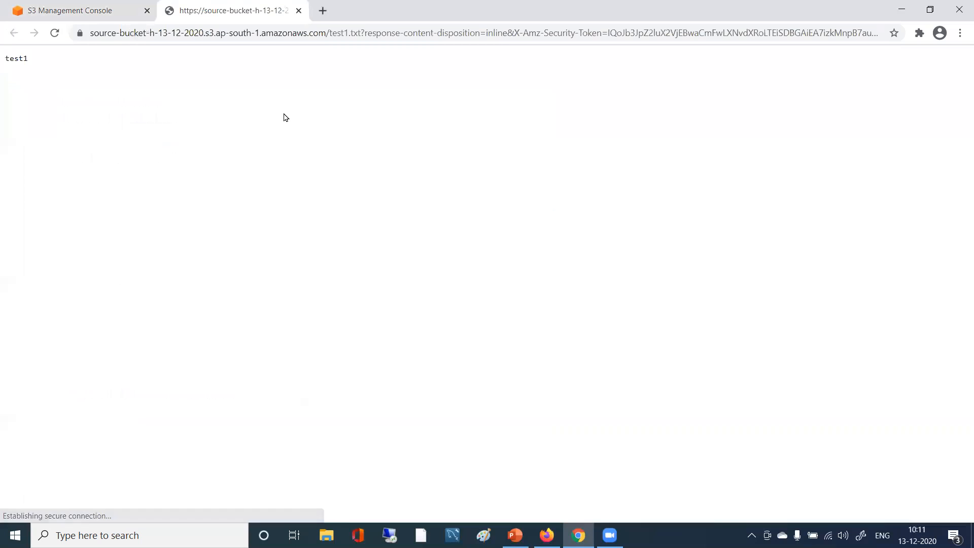
left_click(299, 11)
- Open dest-bucket-h-13-12-2020 from the bucket list and refresh its object list to check for the replicated file
scroll(196, 308, "up", 1)
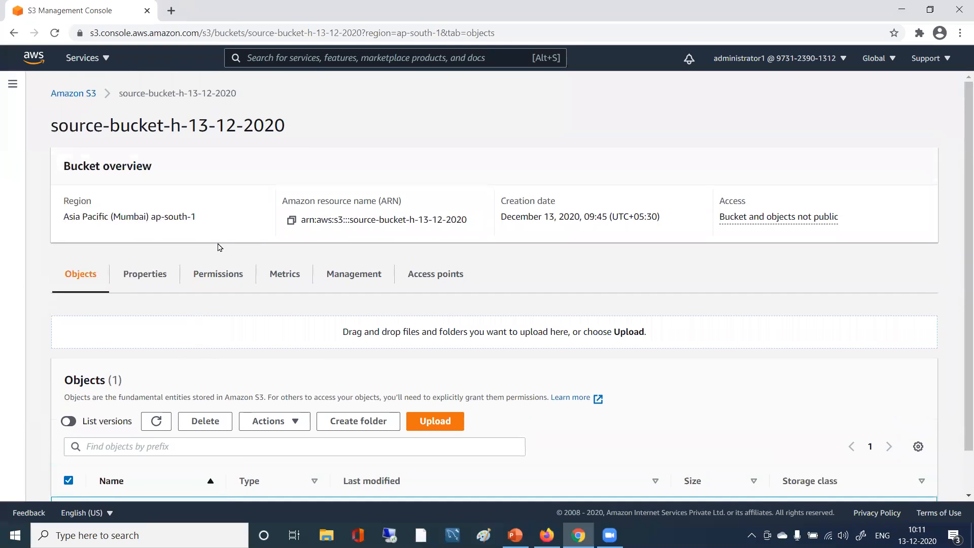
left_click(56, 96)
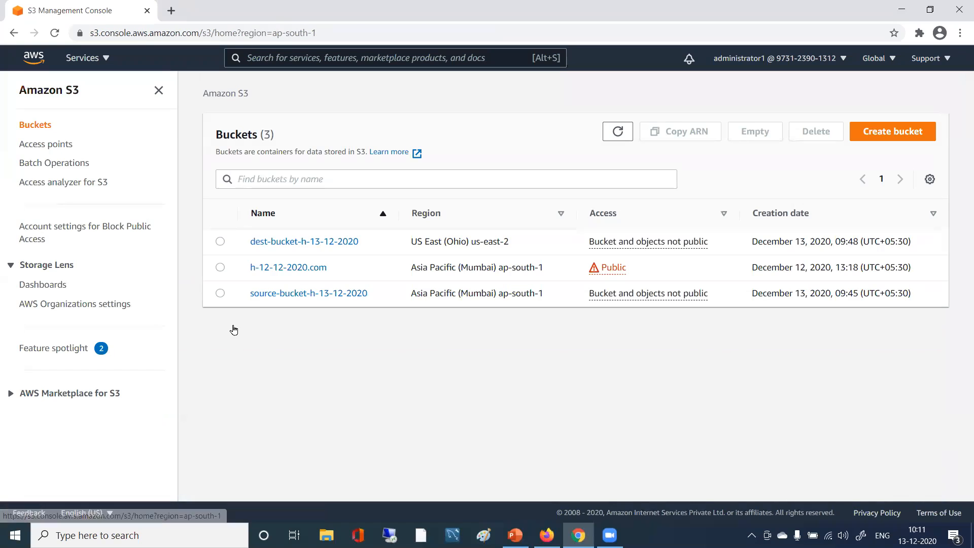
left_click(292, 246)
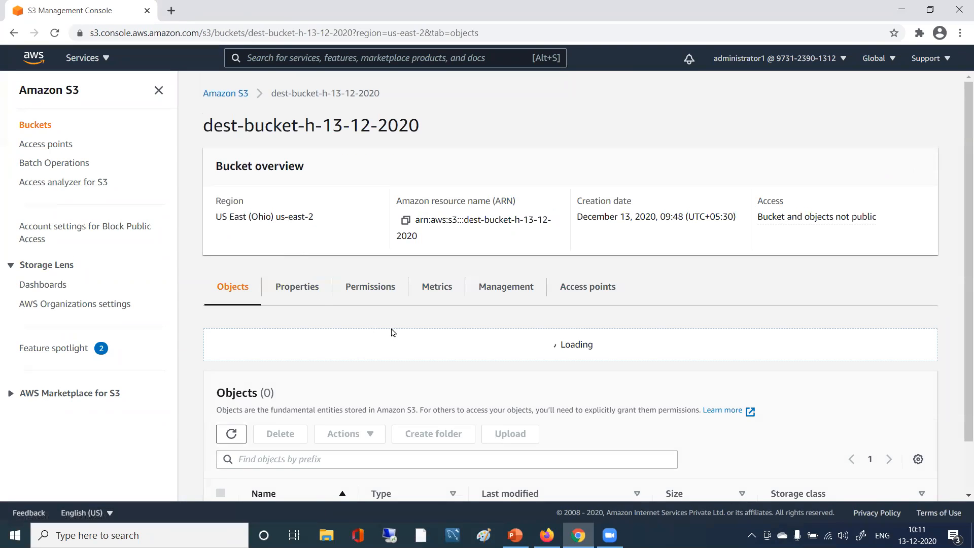
scroll(393, 333, "down", 1)
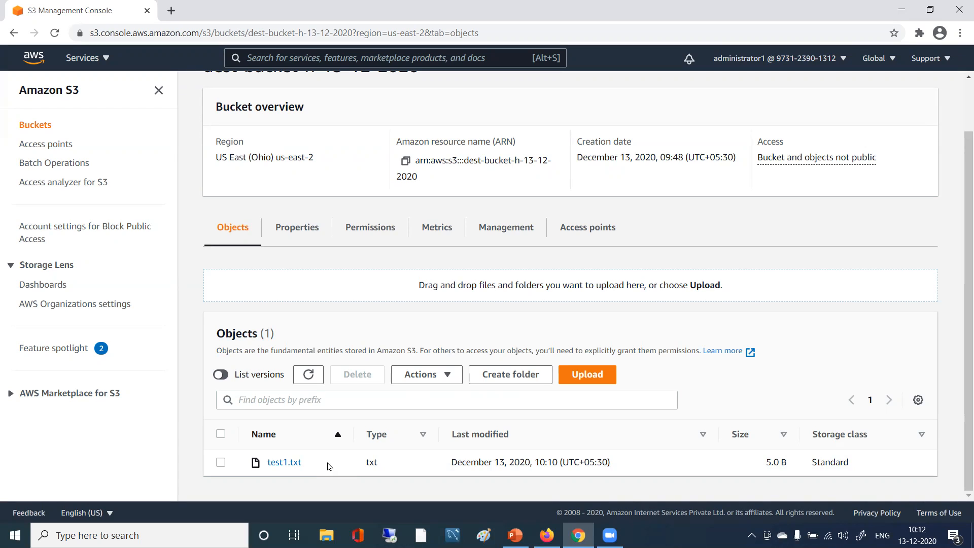
left_click(309, 372)
scroll(348, 421, "up", 2)
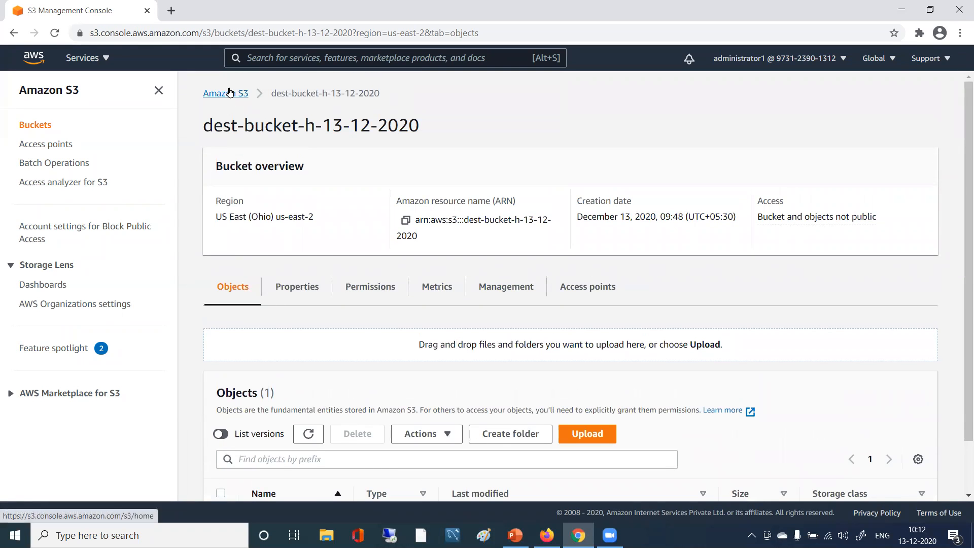
- Select the h-12-12-2020.com bucket in the bucket list, inspect its objects, and return to the list
left_click(225, 94)
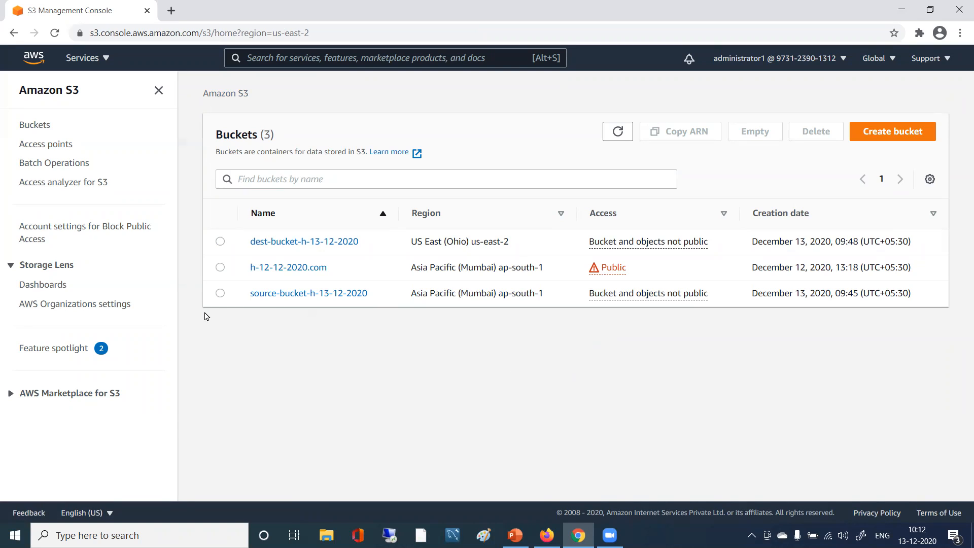
left_click(221, 268)
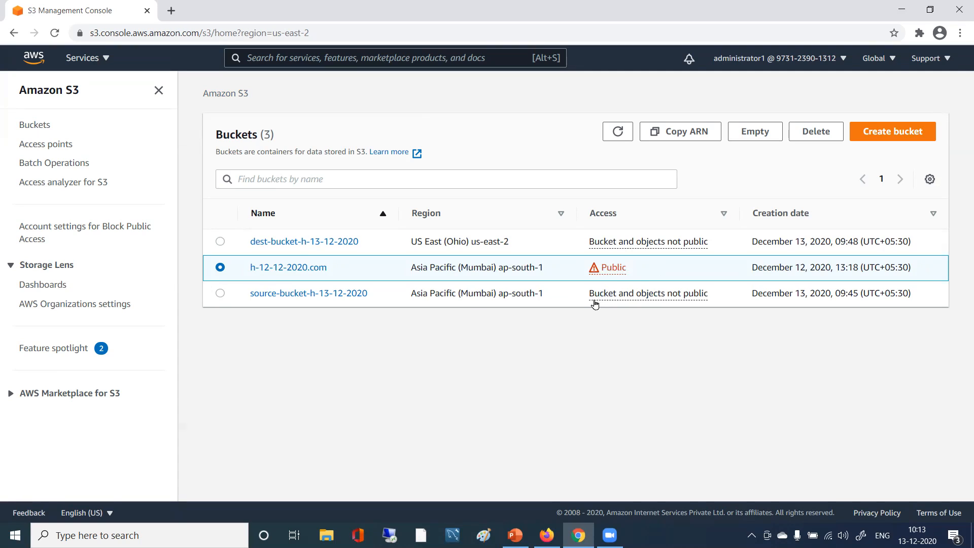
left_click(282, 268)
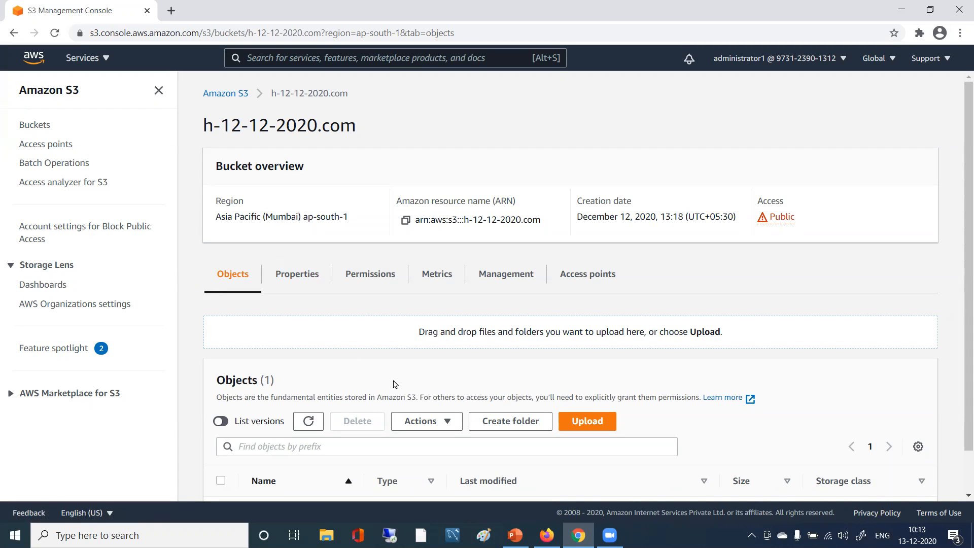
scroll(266, 348, "down", 1)
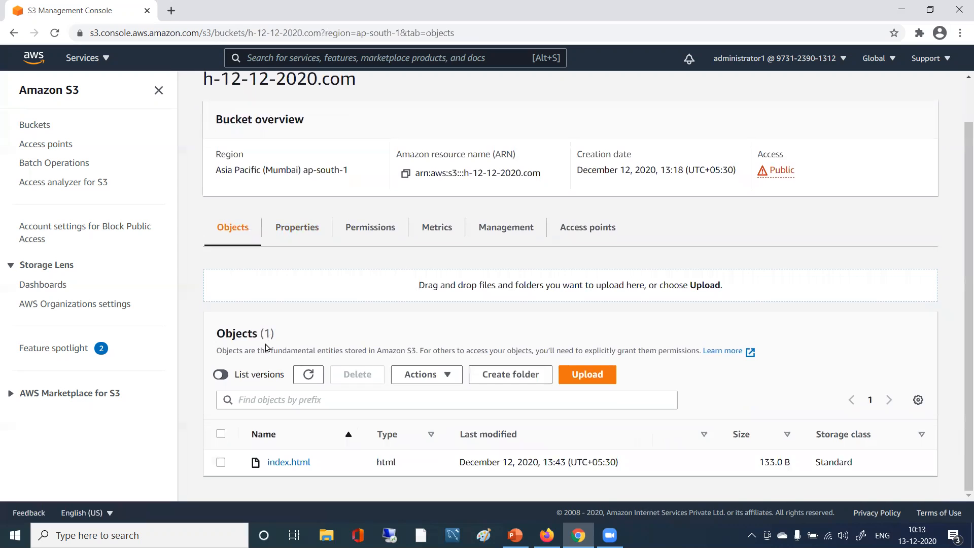
scroll(267, 348, "up", 1)
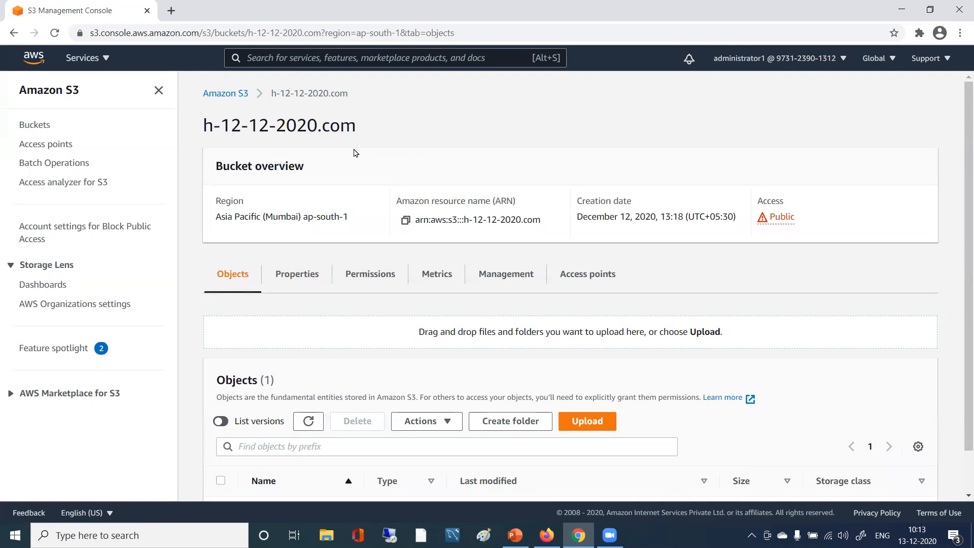
left_click(229, 97)
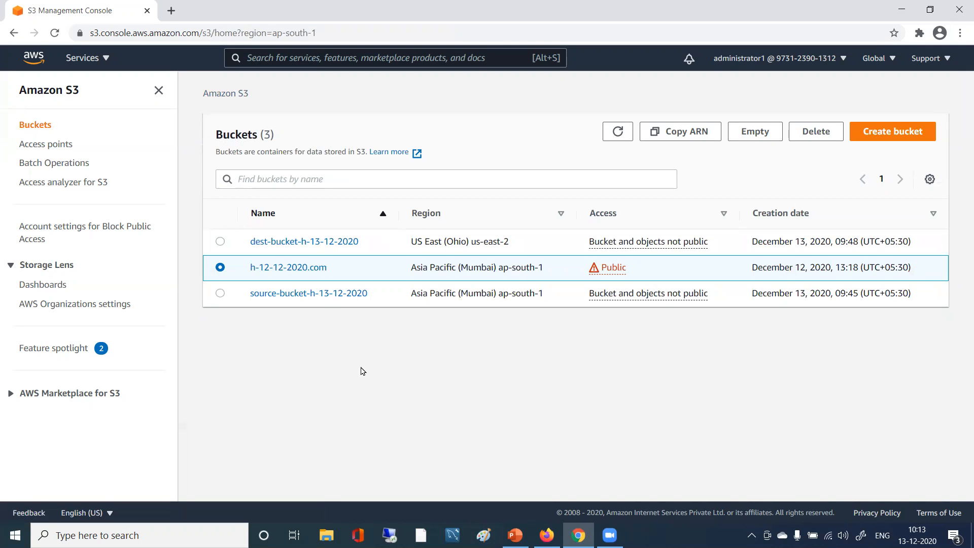
- Empty the h-12-12-2020.com bucket, confirming with "permanently delete", and exit the status page to return to the bucket list
left_click(757, 131)
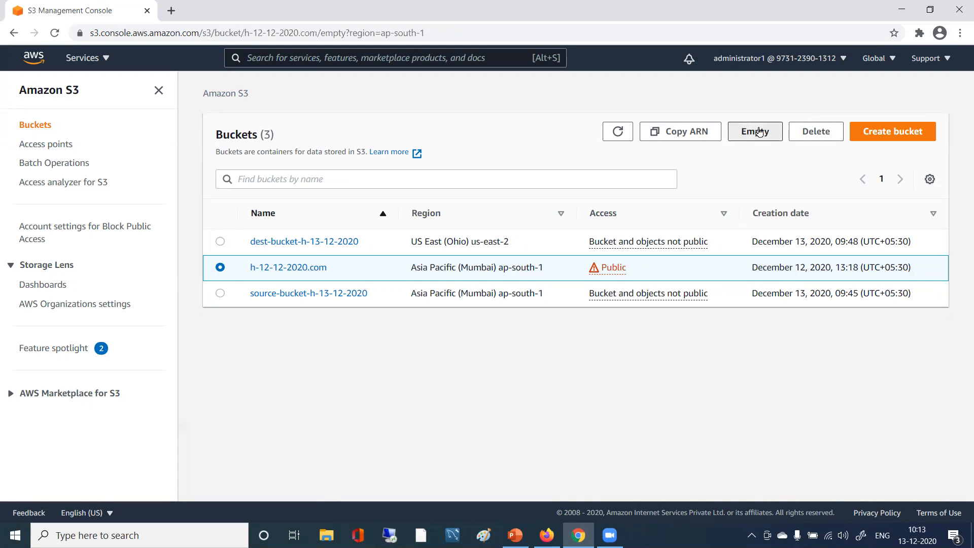
left_click(140, 283)
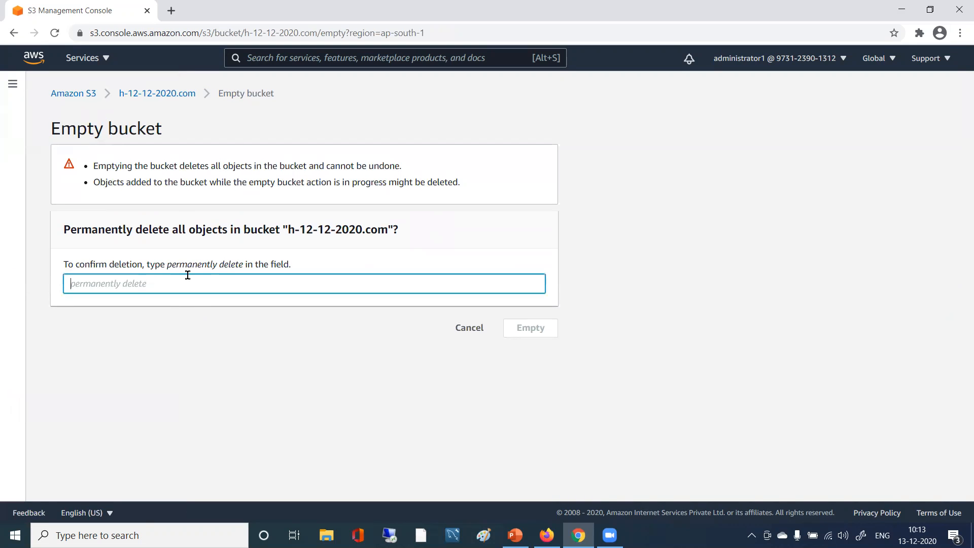
left_click_drag(168, 264, 245, 269)
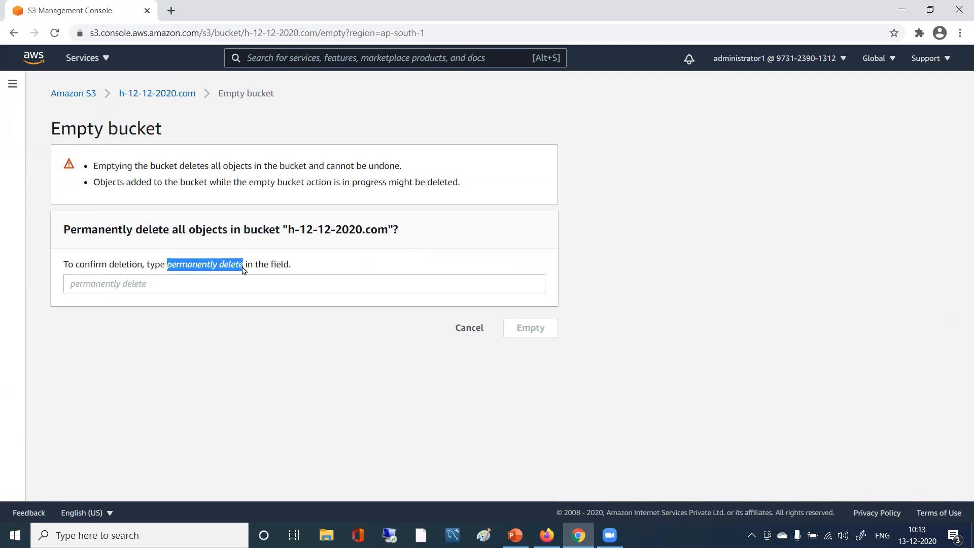
right_click(229, 266)
left_click(258, 280)
left_click(167, 282)
key("ctrl+v")
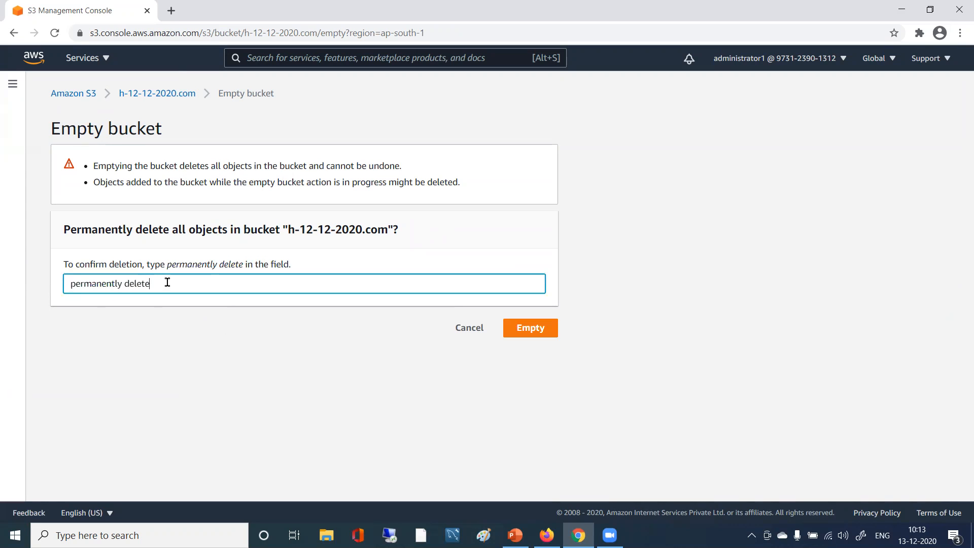
left_click(525, 330)
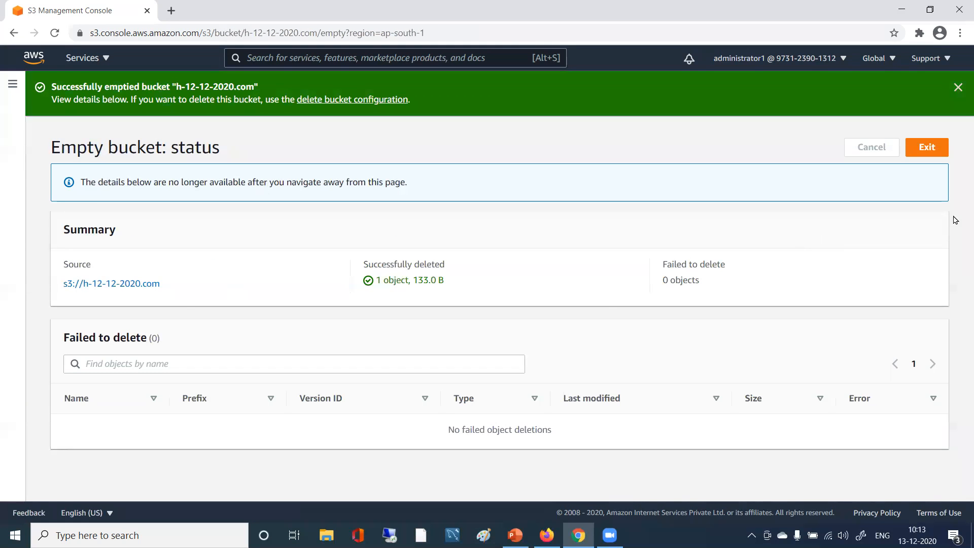
left_click(927, 148)
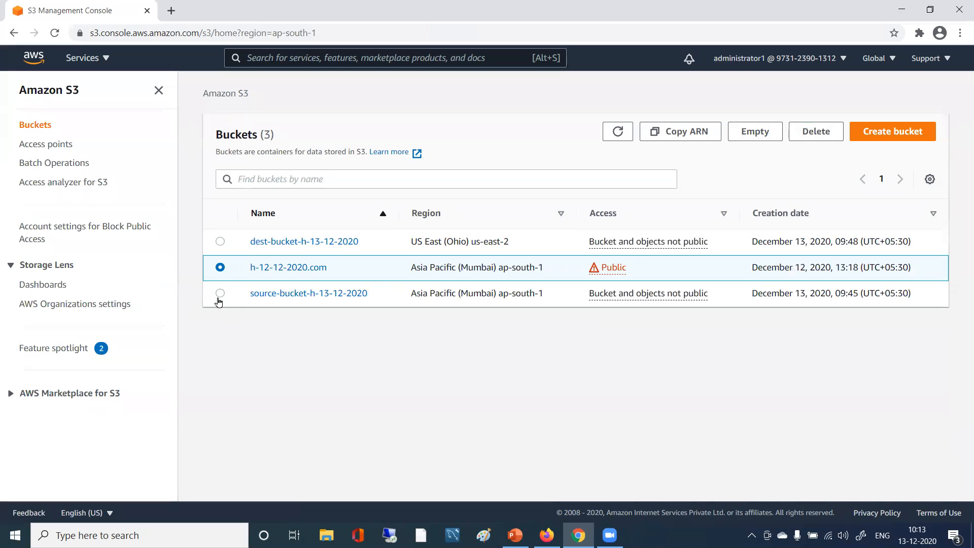
- Delete the h-12-12-2020.com bucket, confirming the deletion with the bucket's name
left_click(816, 133)
left_click(130, 324)
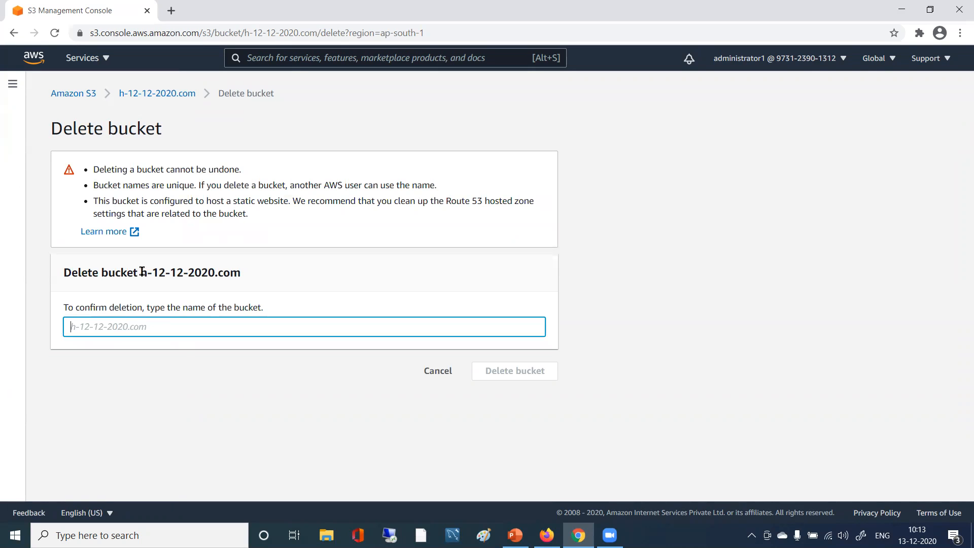
left_click_drag(144, 272, 261, 269)
left_click(166, 261)
left_click_drag(141, 273, 236, 271)
right_click(239, 273)
left_click(269, 281)
left_click(131, 325)
key("ctrl+v")
left_click(511, 372)
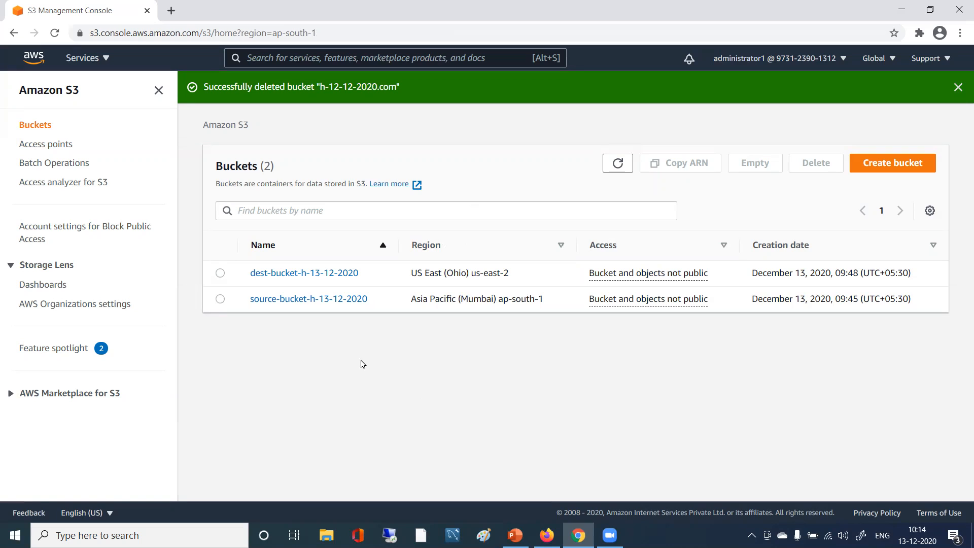
- Examine the properties of source-bucket-h-13-12-2020, from bucket versioning down to static website hosting
left_click(299, 301)
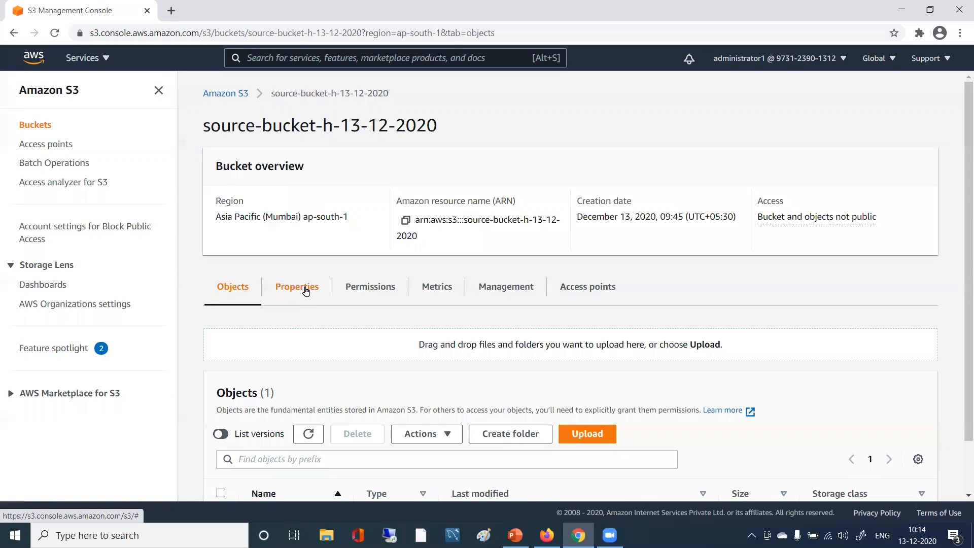
left_click(305, 291)
scroll(396, 365, "down", 15)
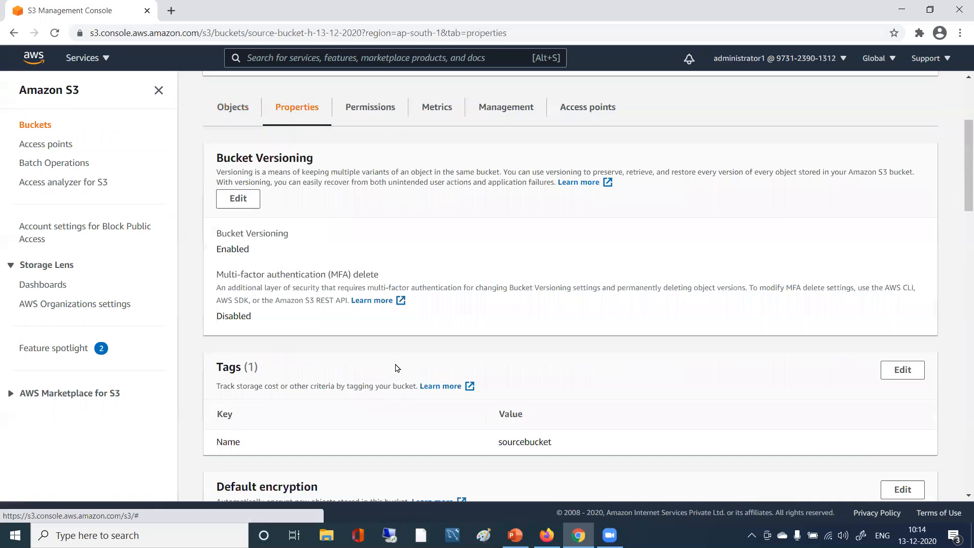
scroll(397, 368, "down", 10)
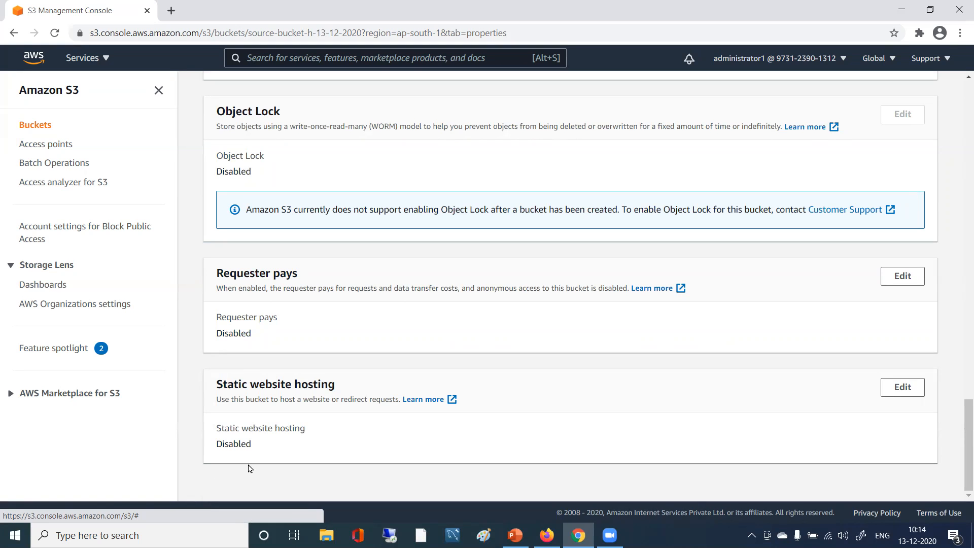
scroll(558, 183, "up", 20)
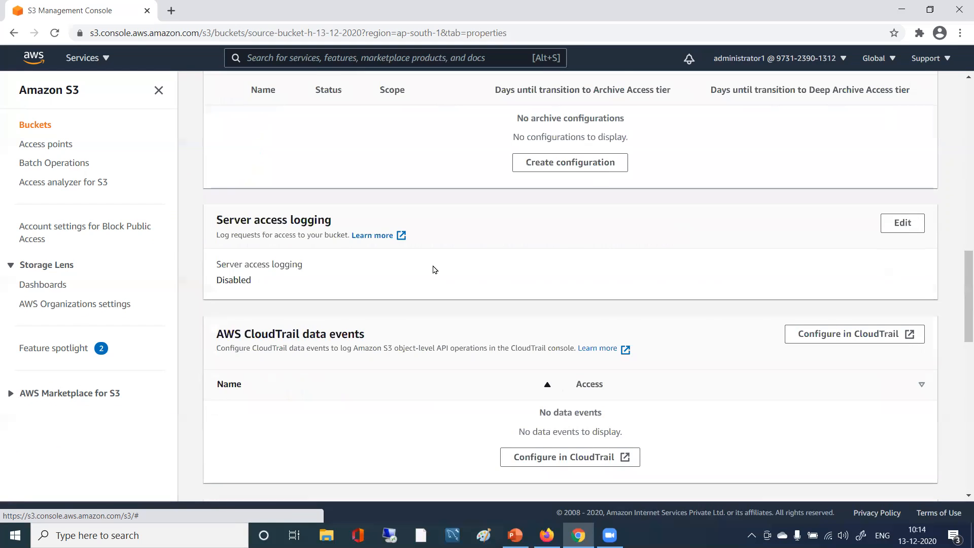
scroll(398, 242, "up", 10)
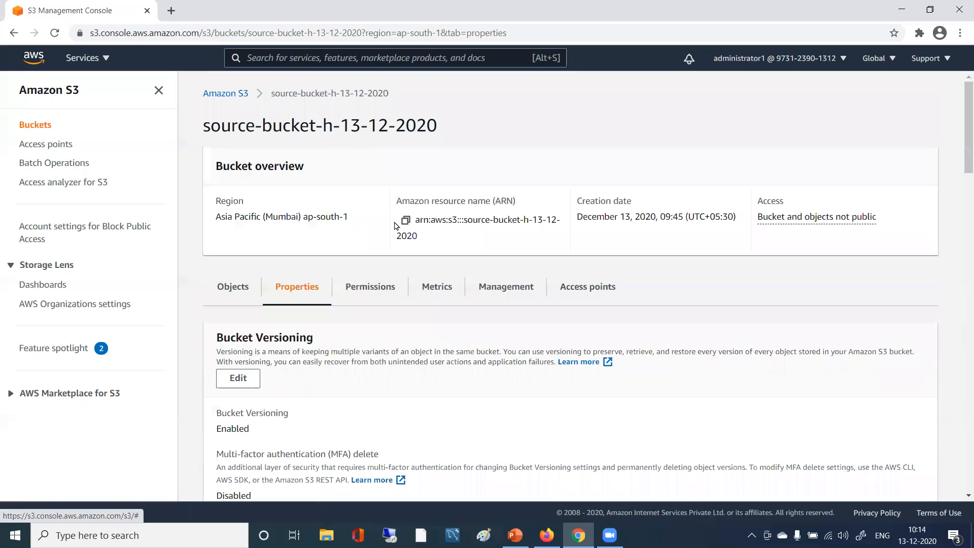
left_click(235, 94)
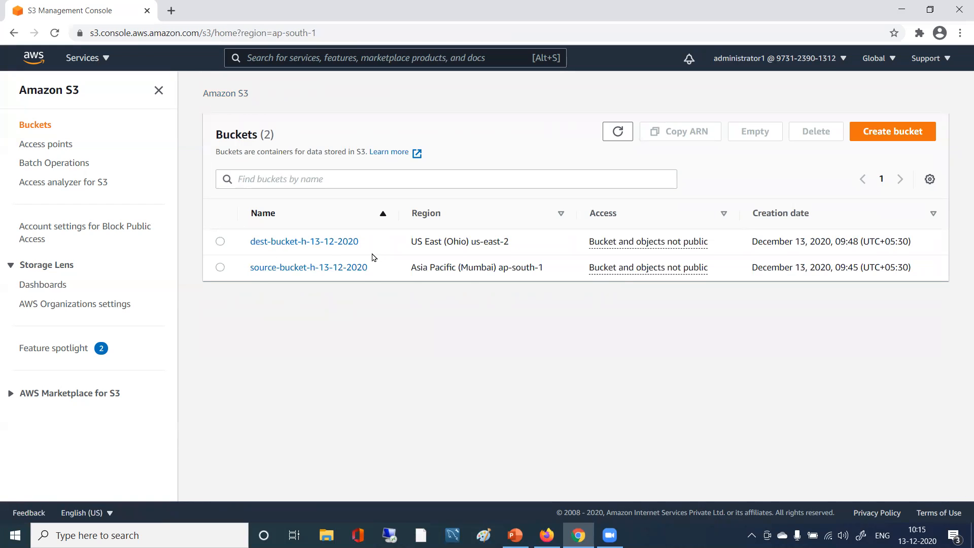
left_click(339, 268)
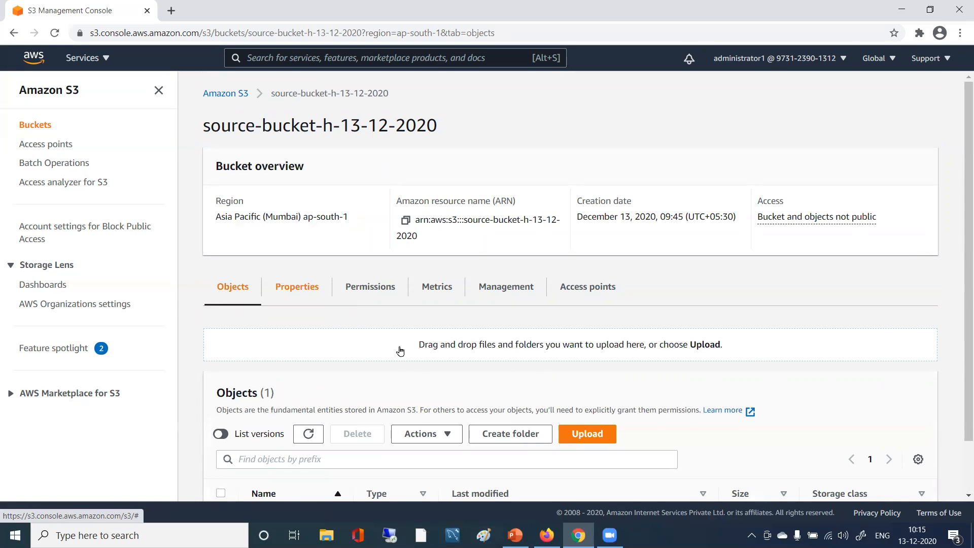
scroll(400, 350, "down", 15)
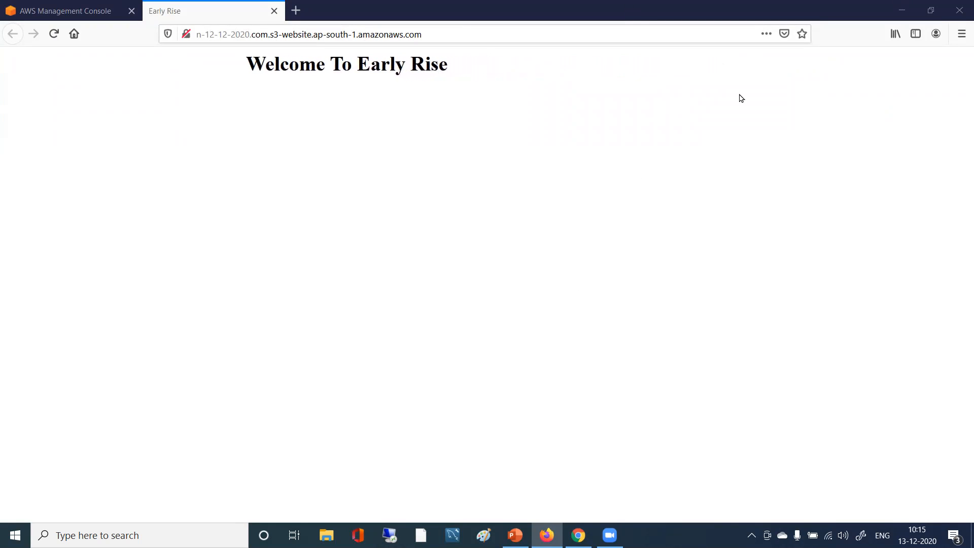
- Close the Early Rise website's tab in Firefox, then switch back to Chrome and return to the S3 bucket list
left_click(273, 11)
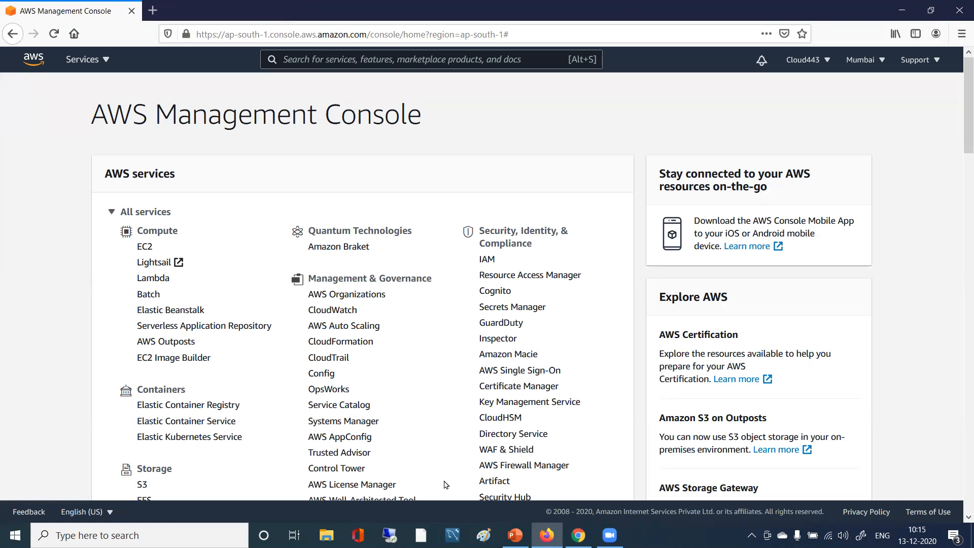
left_click(578, 535)
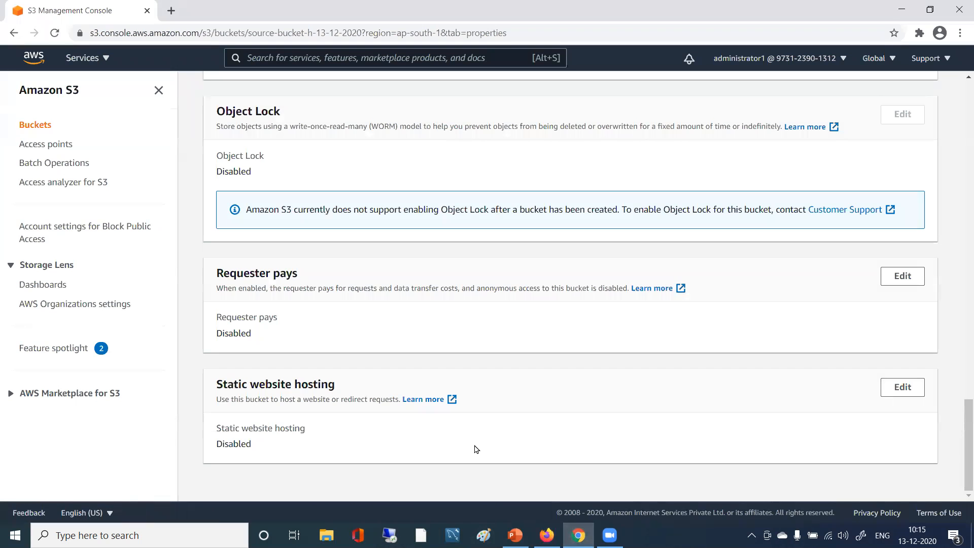
scroll(476, 449, "up", 20)
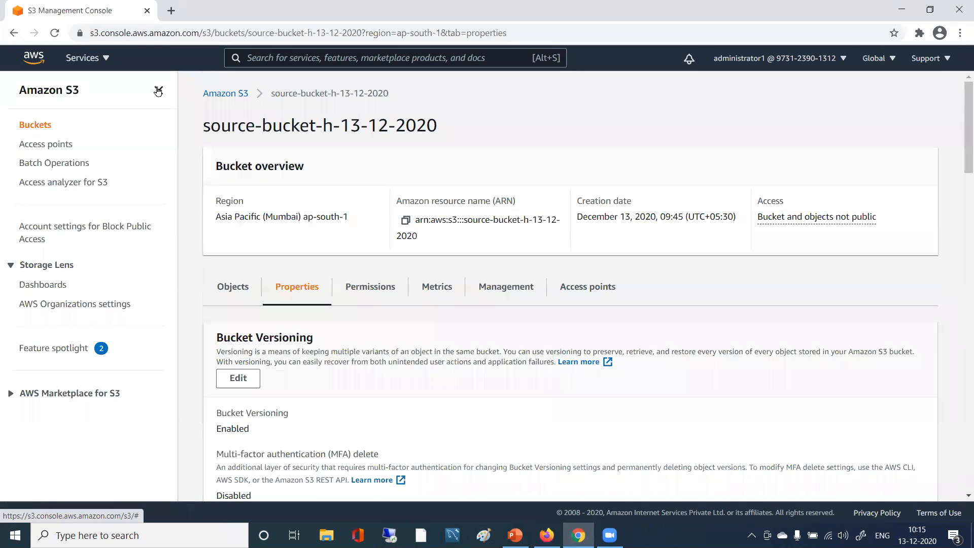
left_click(227, 93)
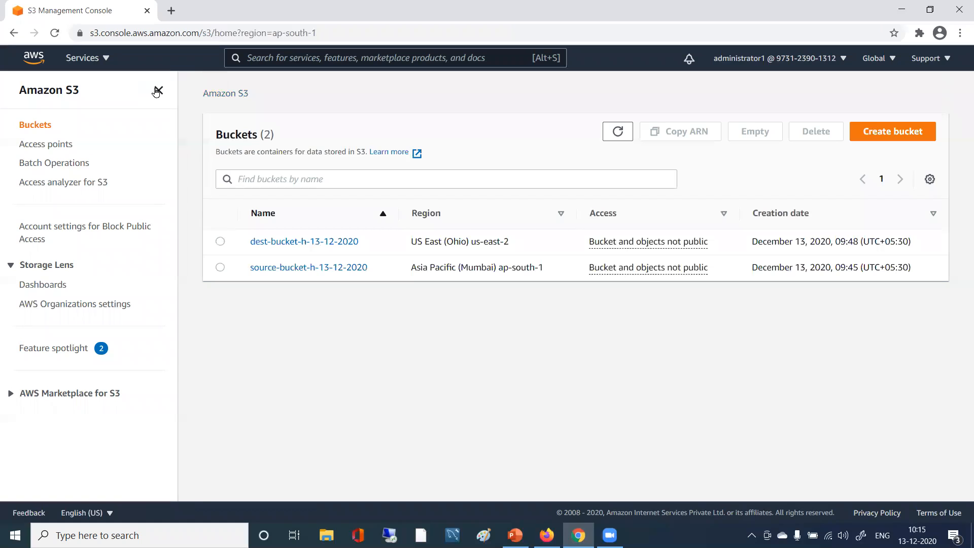
- Check the objects stored in source-bucket-h-13-12-2020 and return to the bucket list
left_click(298, 270)
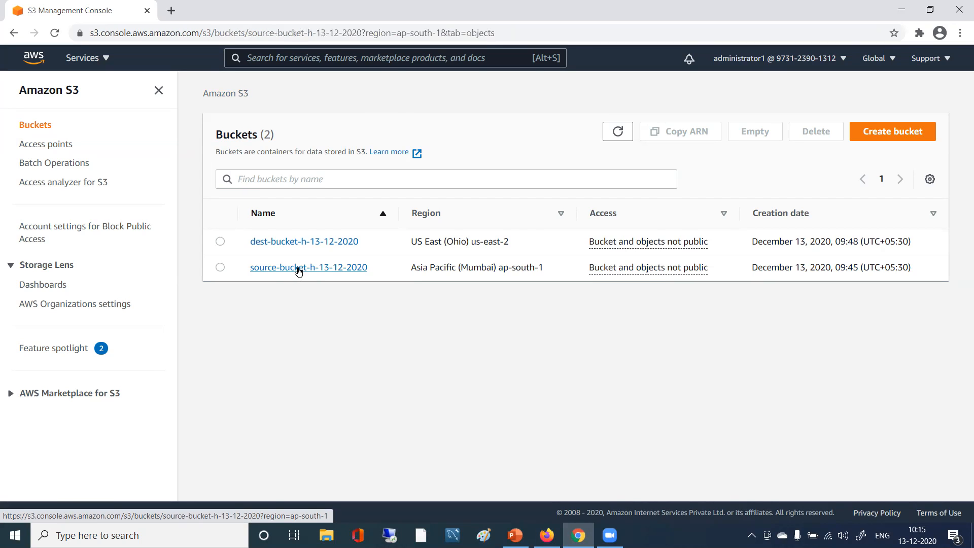
scroll(389, 399, "down", 1)
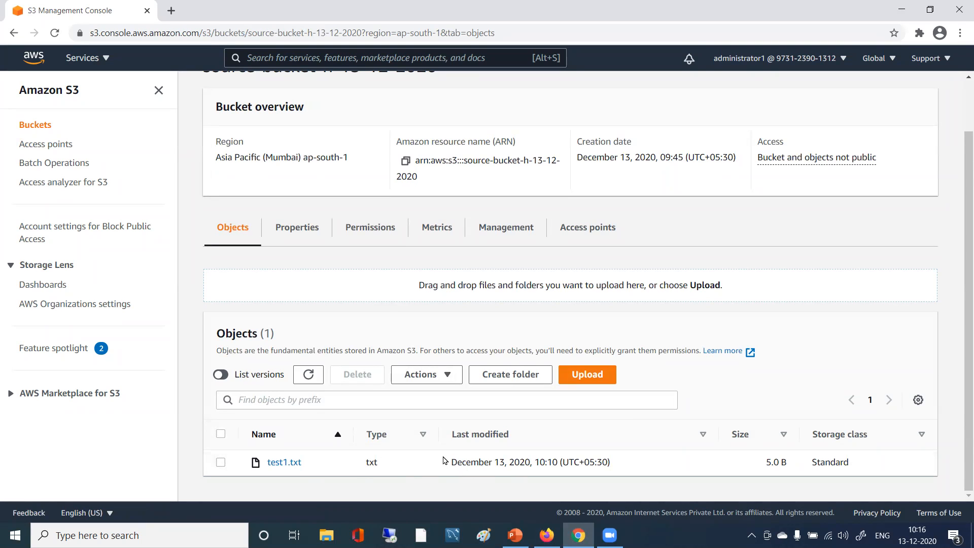
scroll(441, 451, "up", 1)
left_click(229, 93)
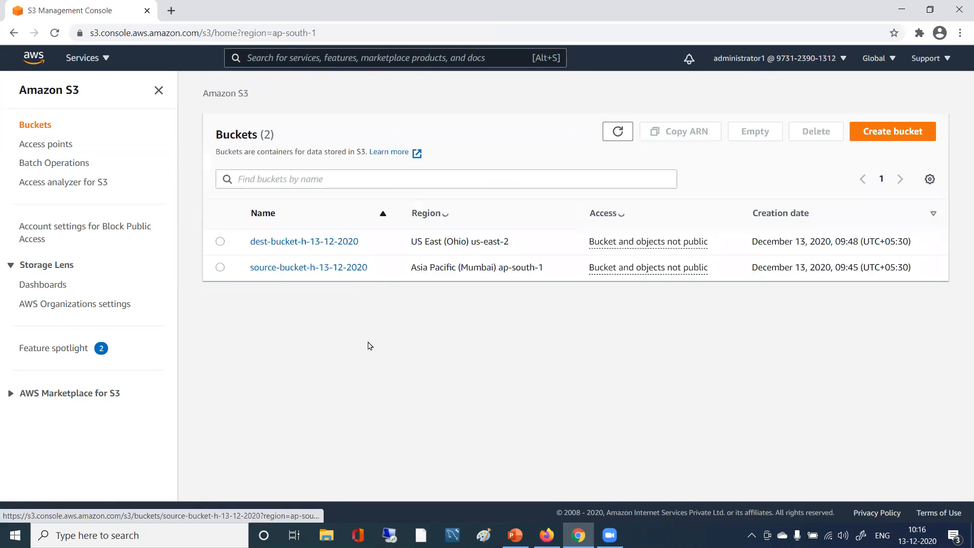
- Refresh the object list of dest-bucket-h-13-12-2020 to check the replicated file, and return to the bucket list
left_click(297, 242)
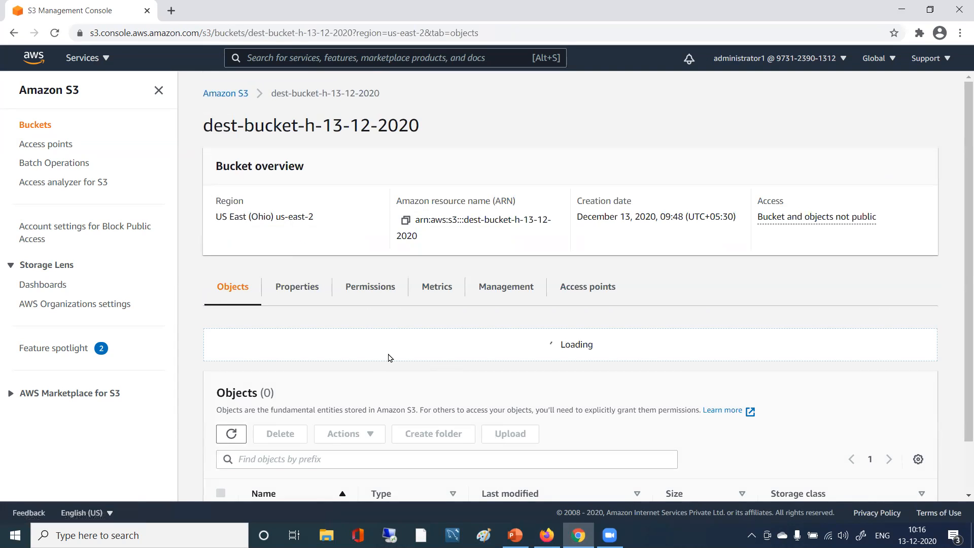
scroll(447, 375, "down", 1)
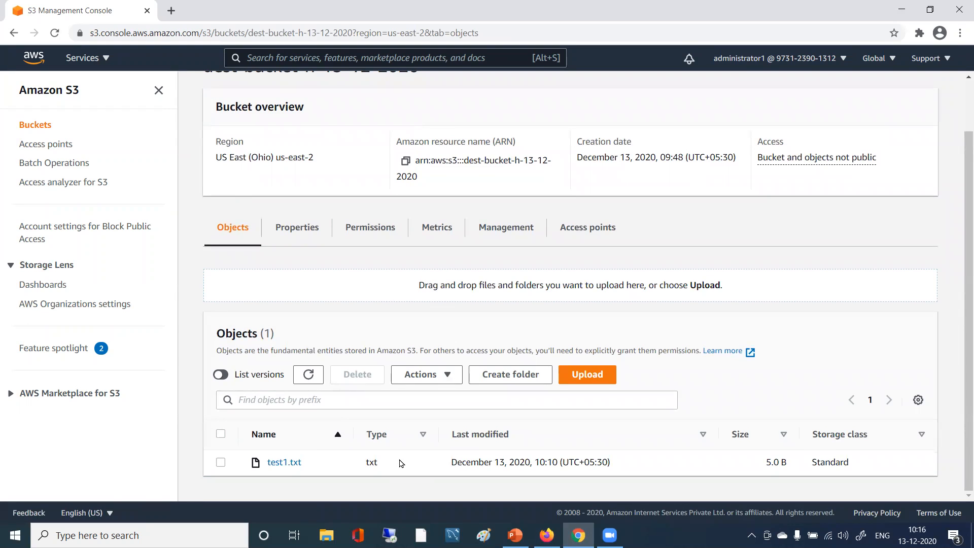
left_click(307, 376)
left_click(305, 377)
left_click(306, 375)
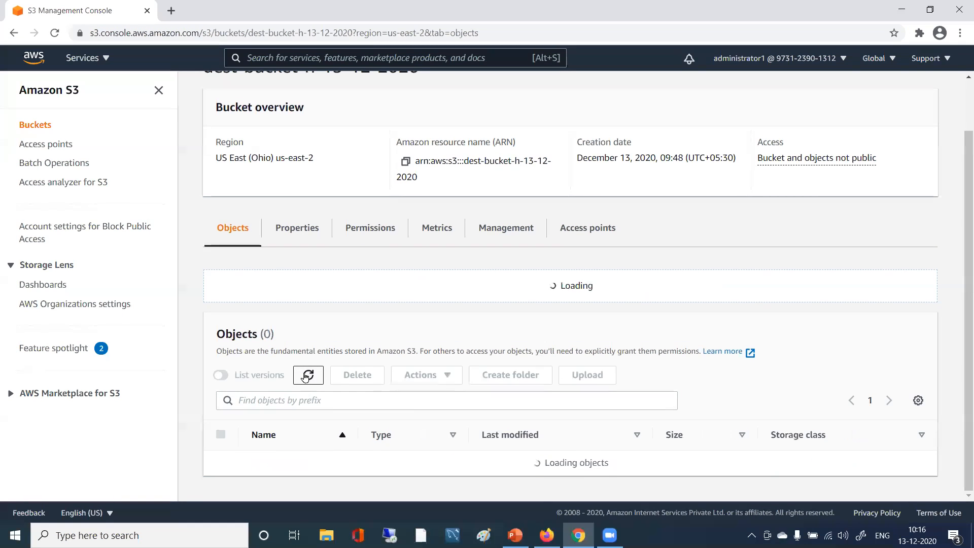
left_click(306, 375)
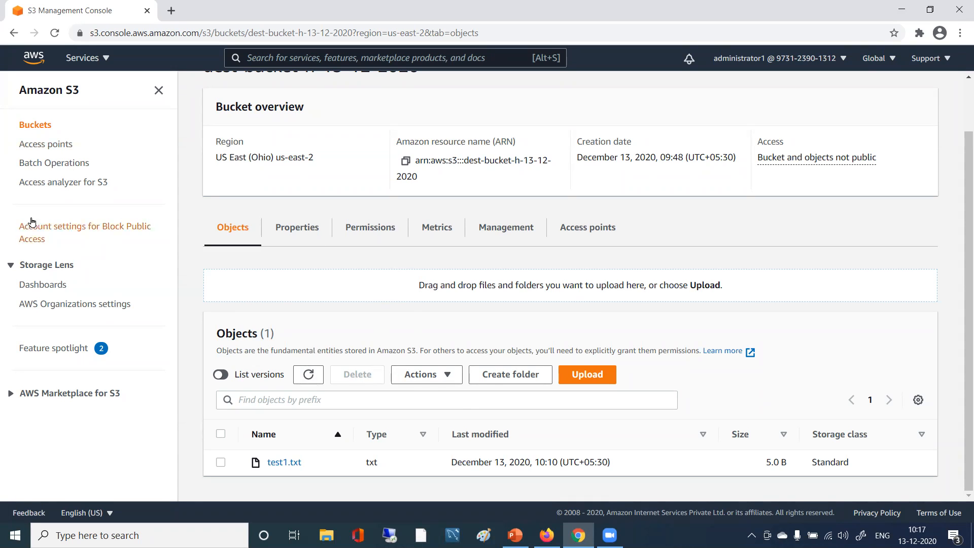
scroll(371, 257, "up", 2)
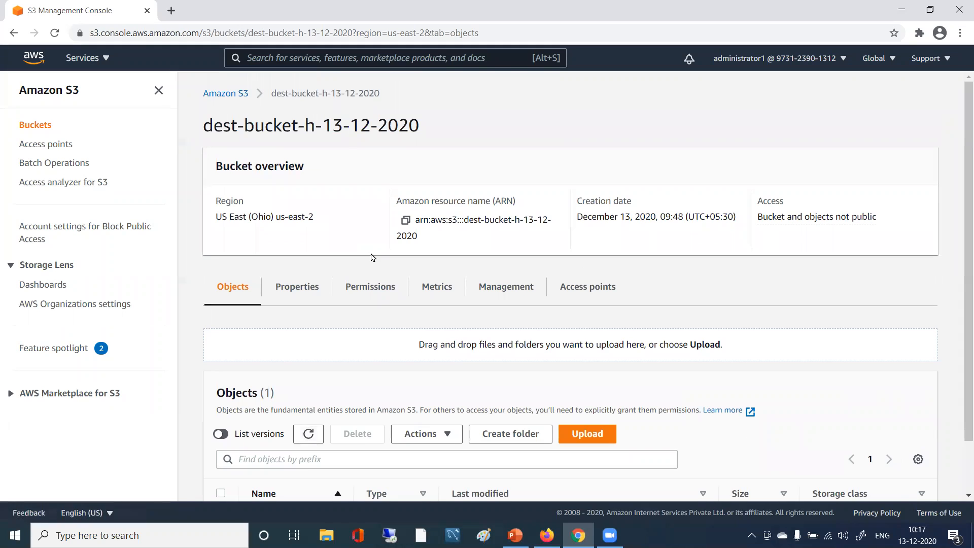
left_click(213, 93)
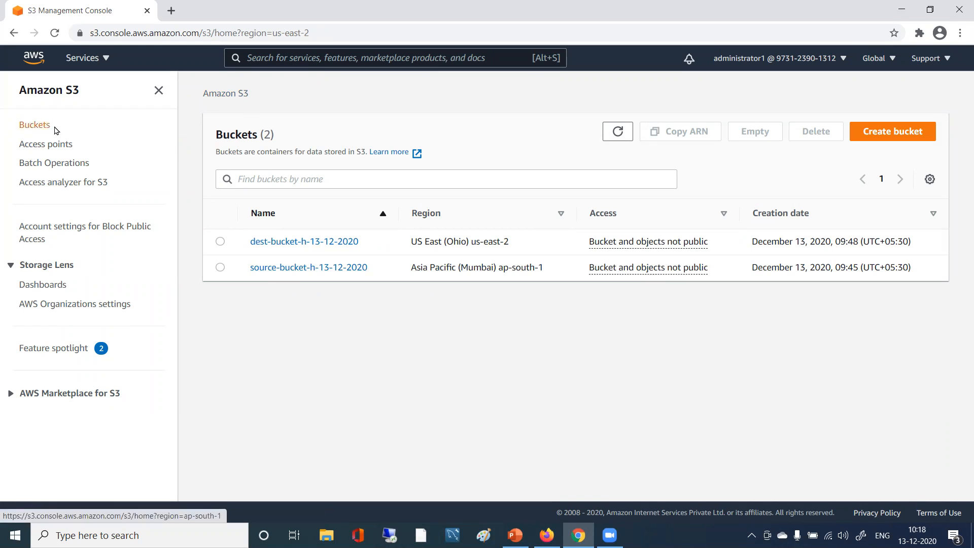
- Delete all replication rules of source-bucket-h-13-12-2020, confirming the removal with the word "delete"
left_click(292, 268)
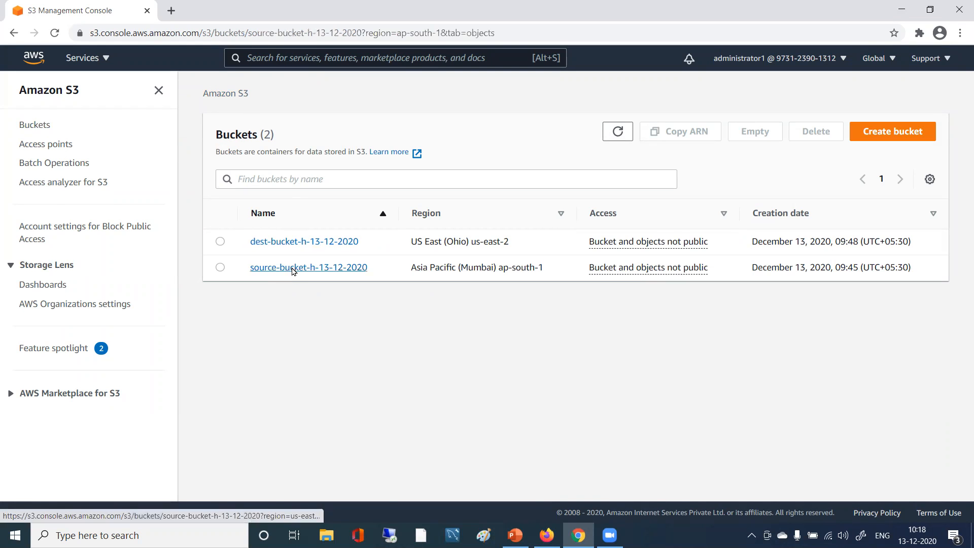
scroll(322, 324, "down", 1)
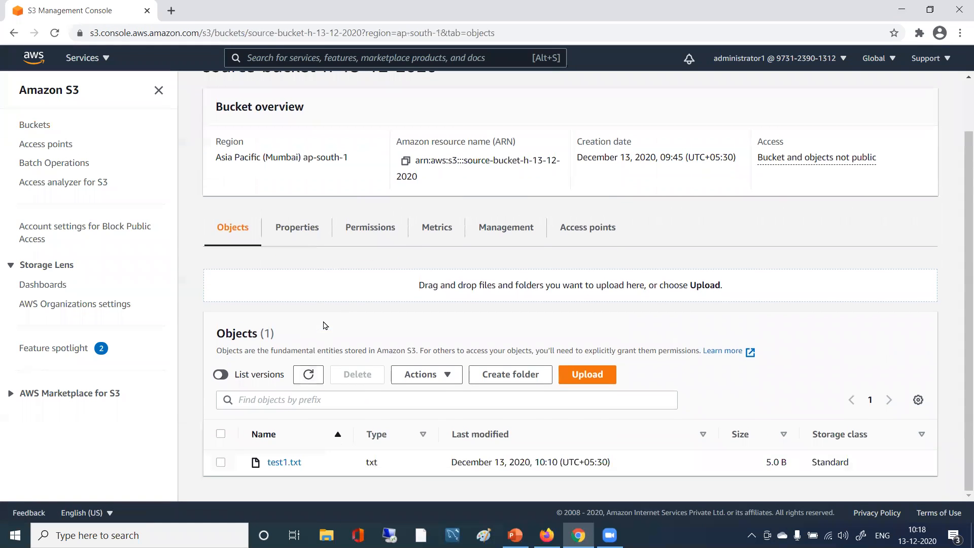
left_click(498, 230)
scroll(370, 329, "down", 6)
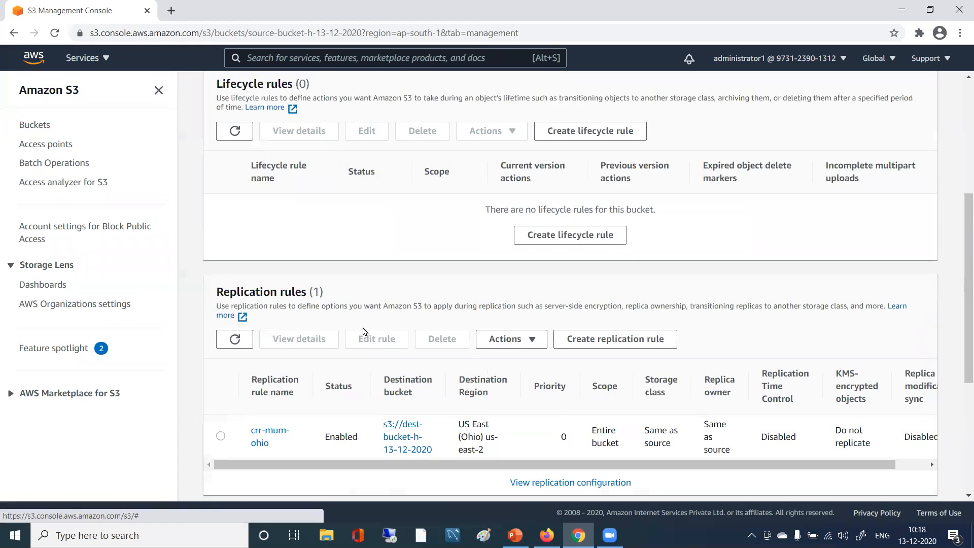
left_click(220, 309)
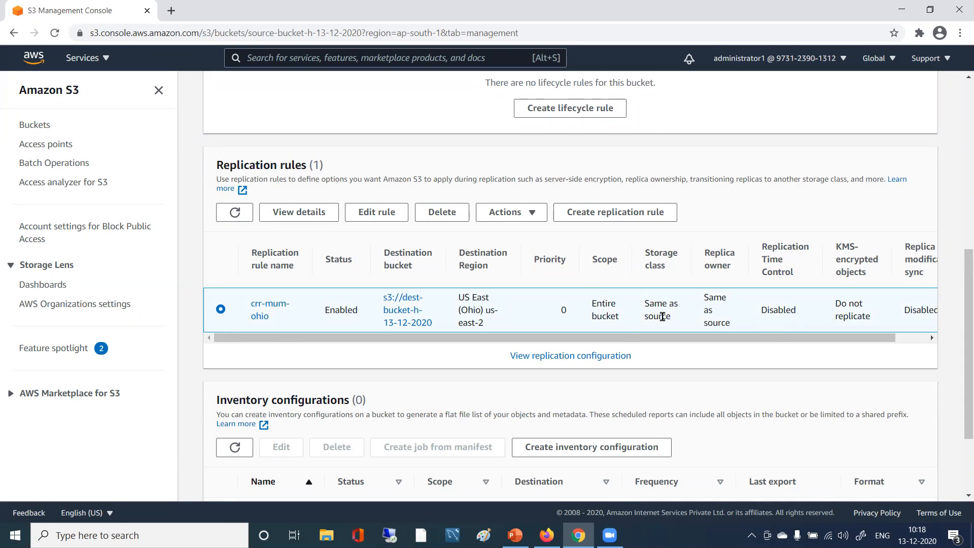
left_click(518, 216)
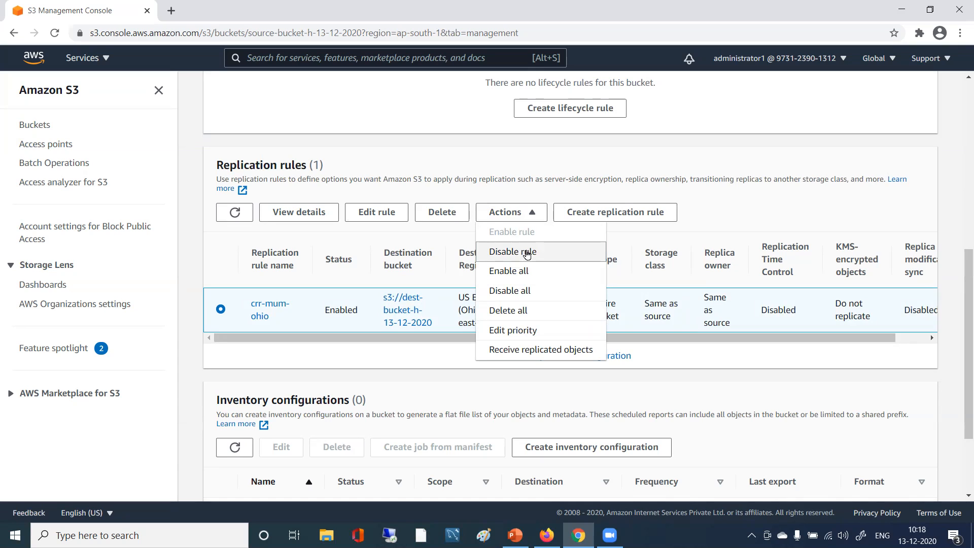
left_click(529, 312)
left_click(350, 316)
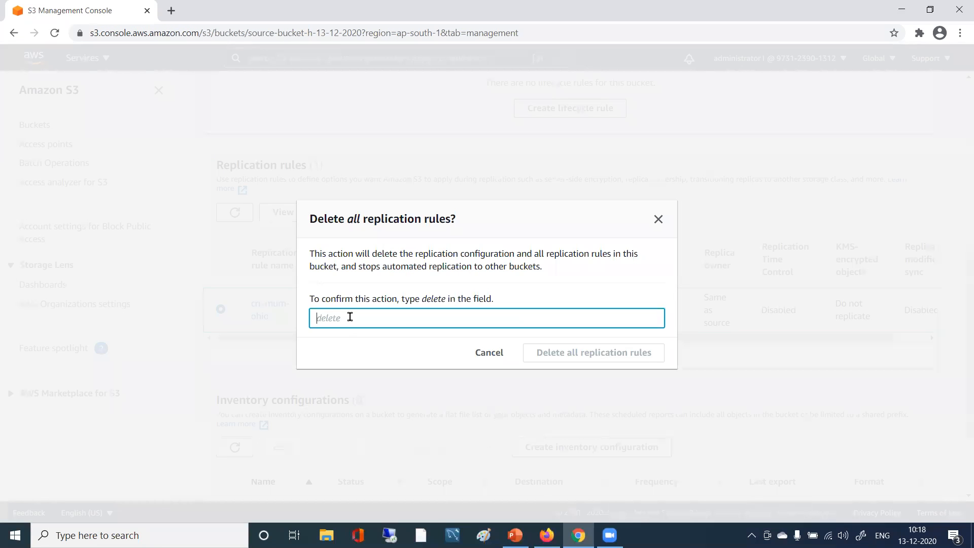
type("delete")
left_click(629, 356)
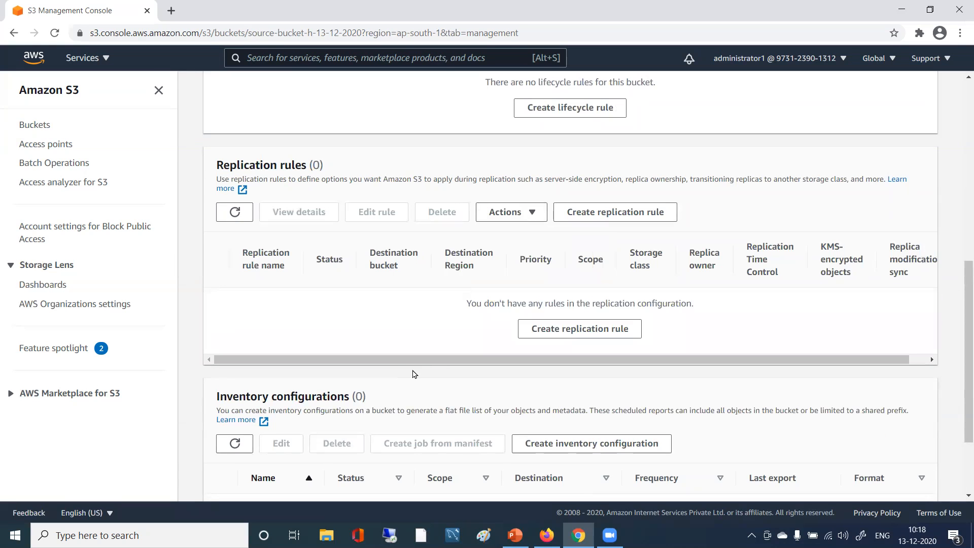
scroll(413, 374, "down", 2)
scroll(412, 369, "up", 5)
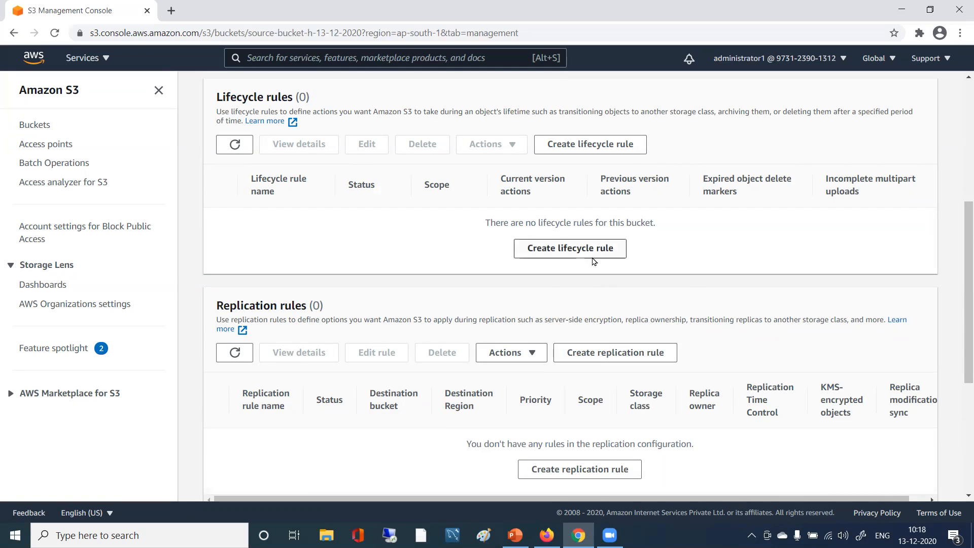
scroll(663, 298, "up", 4)
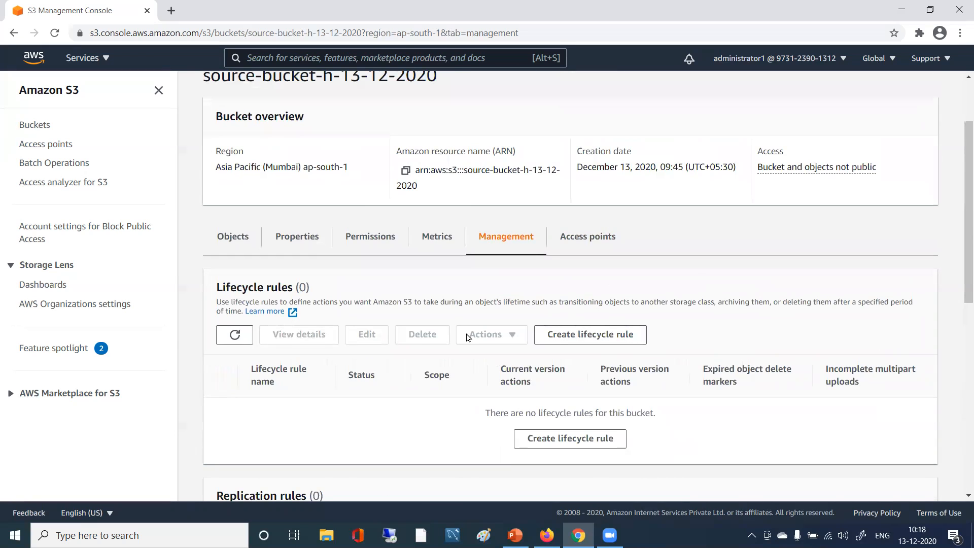
scroll(414, 340, "down", 3)
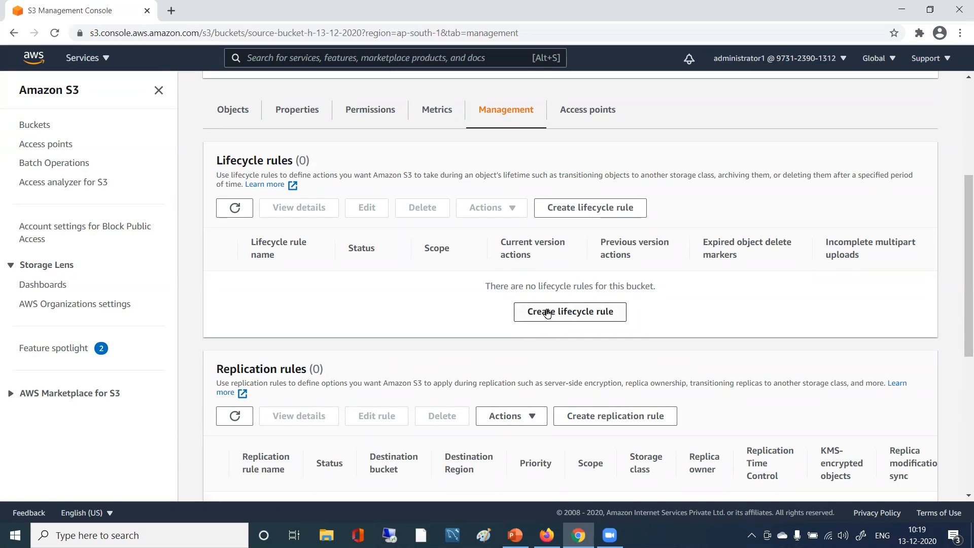
scroll(335, 311, "up", 3)
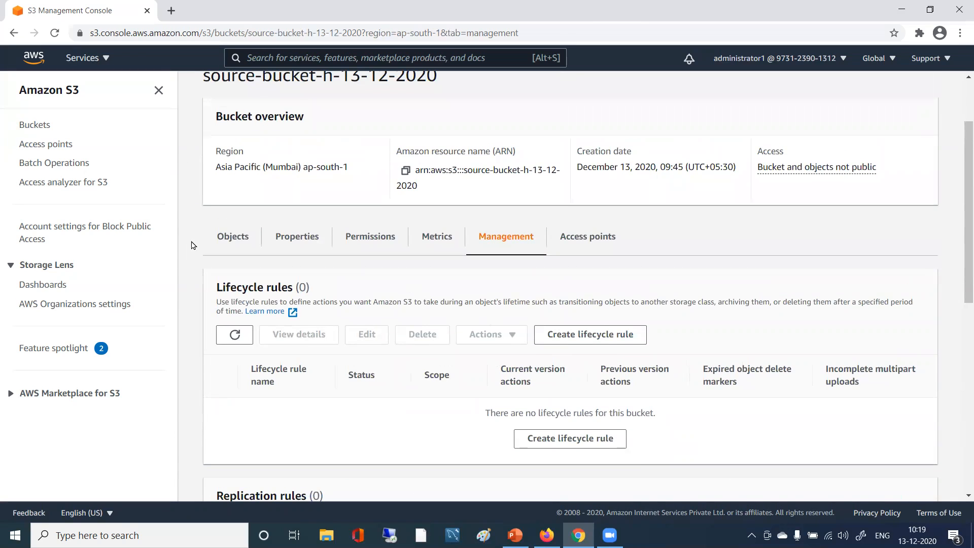
left_click(241, 241)
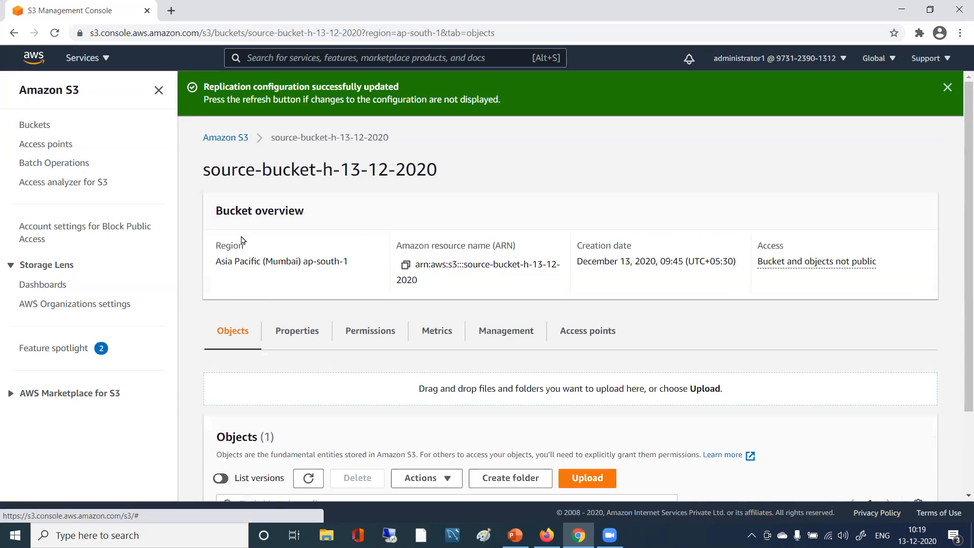
scroll(616, 318, "down", 2)
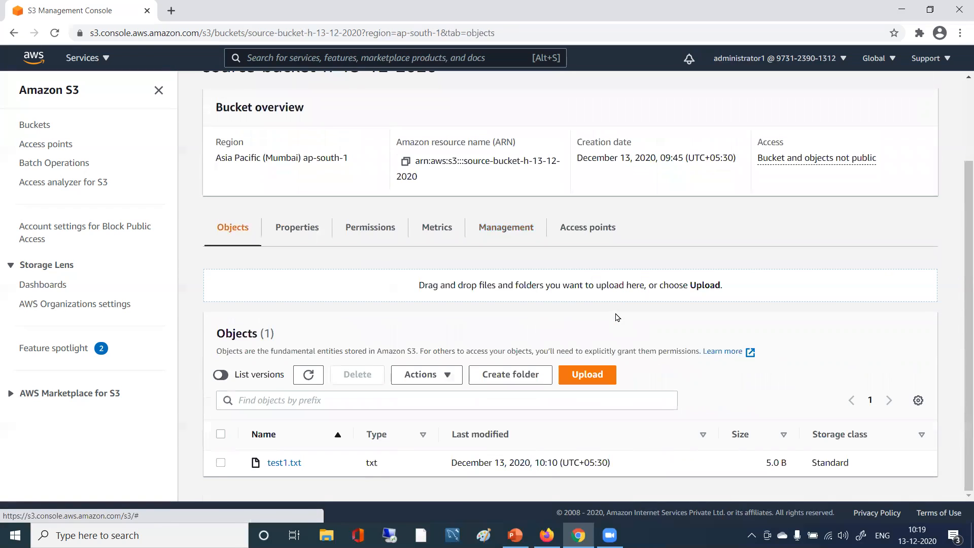
left_click(220, 462)
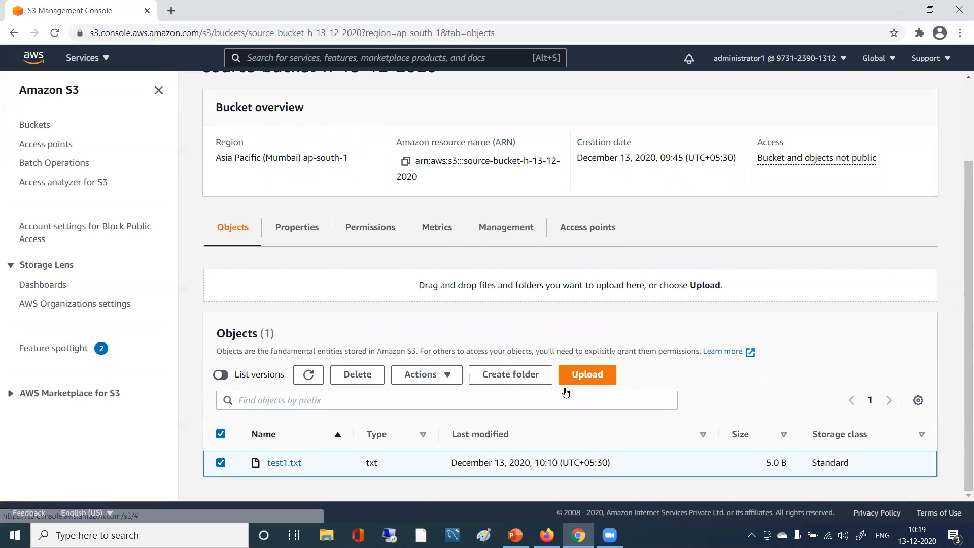
left_click(355, 376)
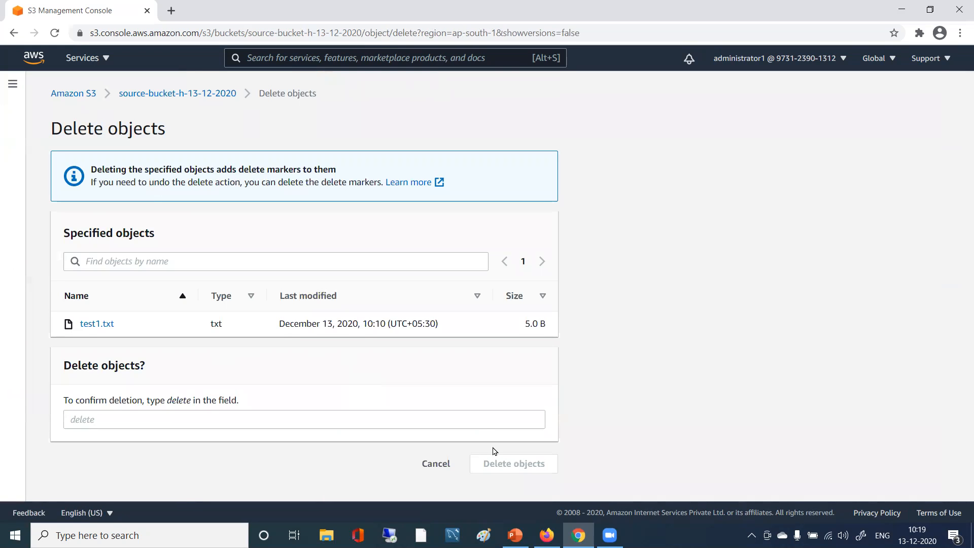
left_click(433, 464)
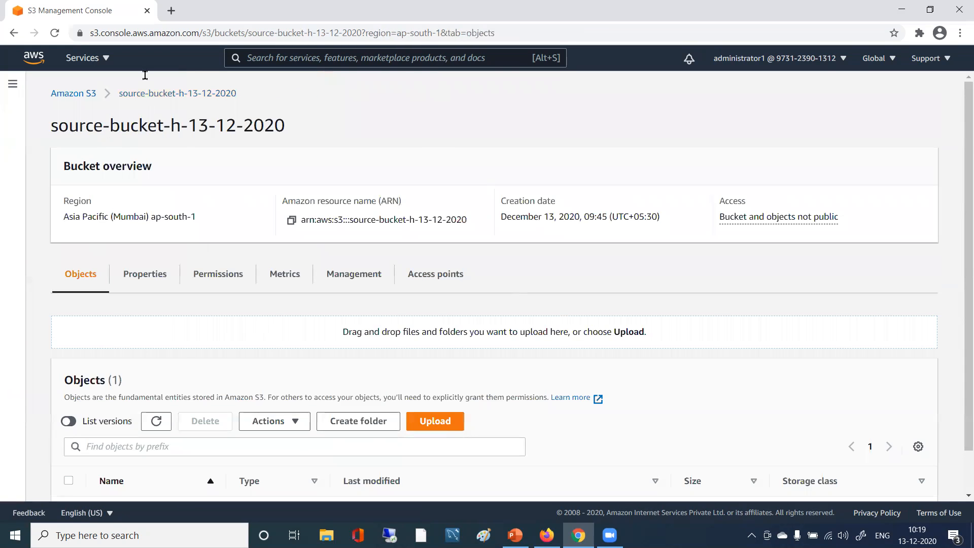
scroll(475, 450, "down", 1)
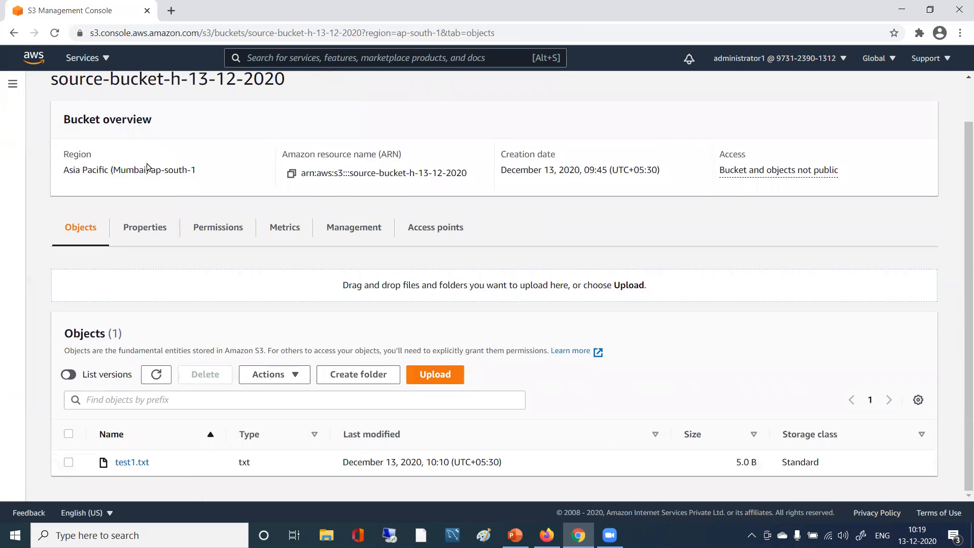
scroll(254, 336, "up", 1)
left_click(95, 96)
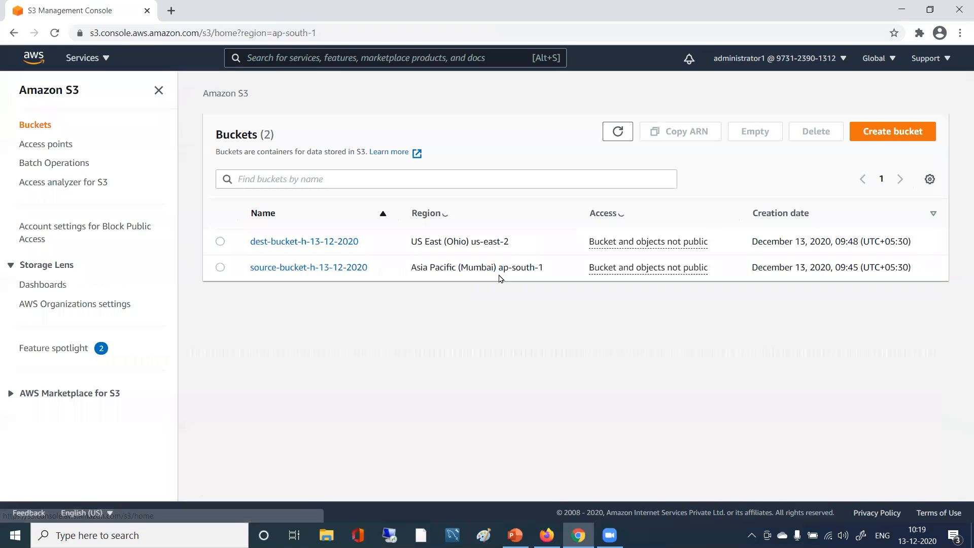
left_click(321, 270)
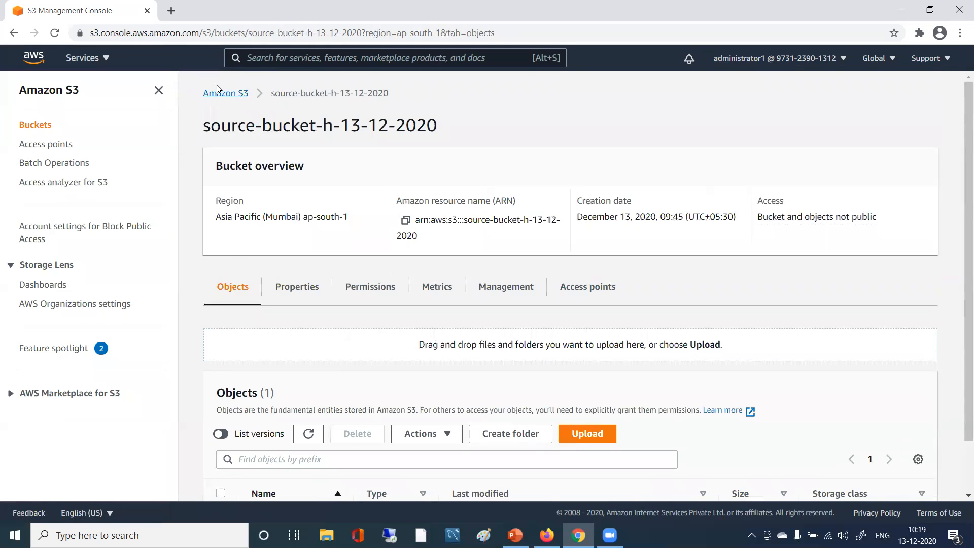
- Return to the bucket list and open the objects of dest-bucket-h-13-12-2020
left_click(230, 94)
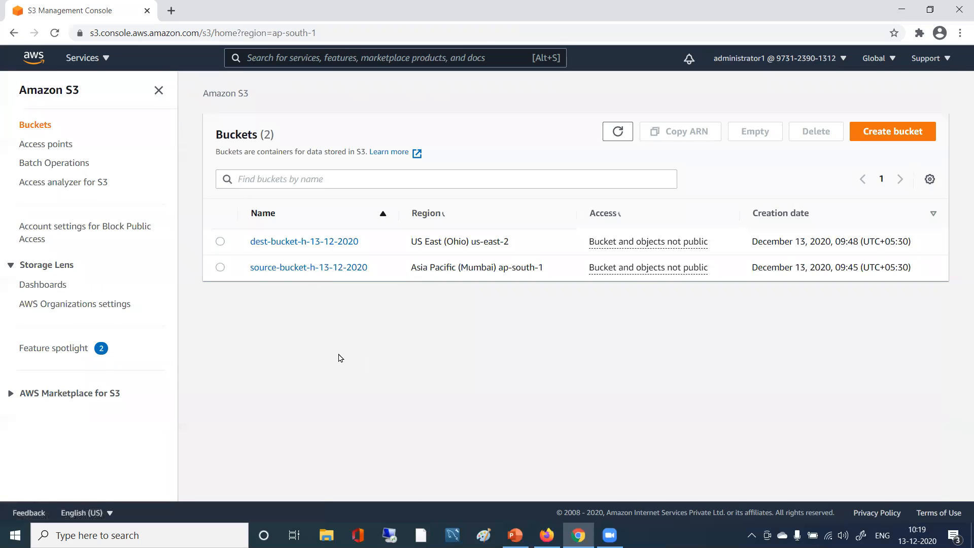
left_click(308, 243)
scroll(475, 345, "down", 1)
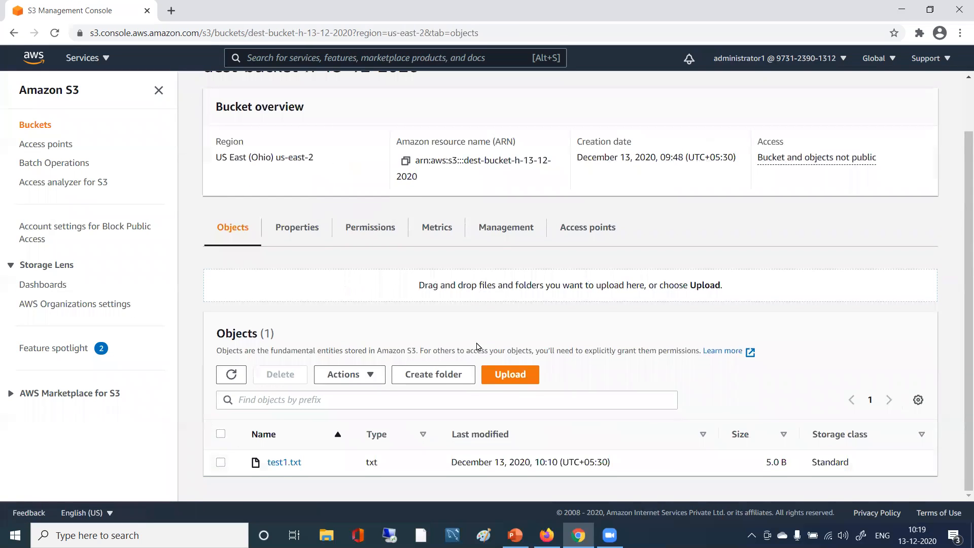
left_click(221, 462)
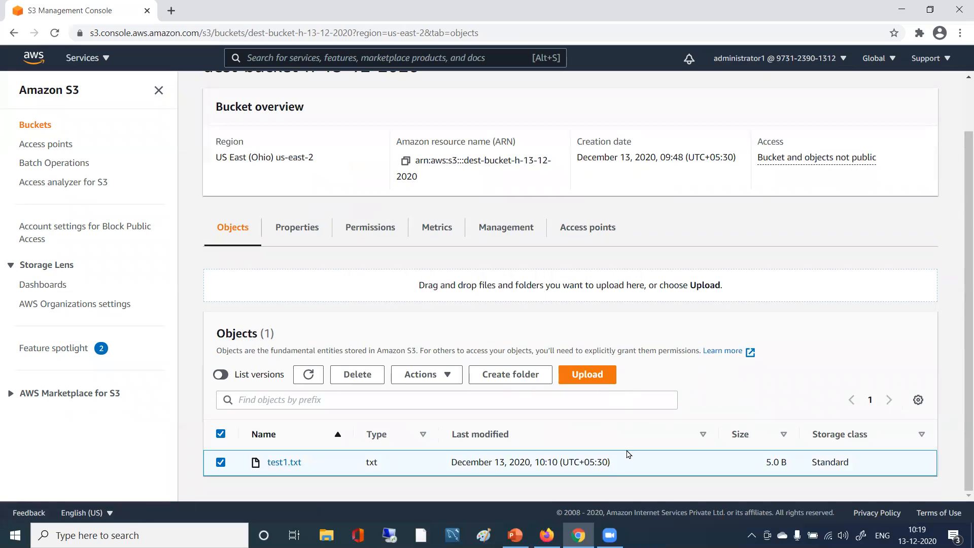
left_click(357, 375)
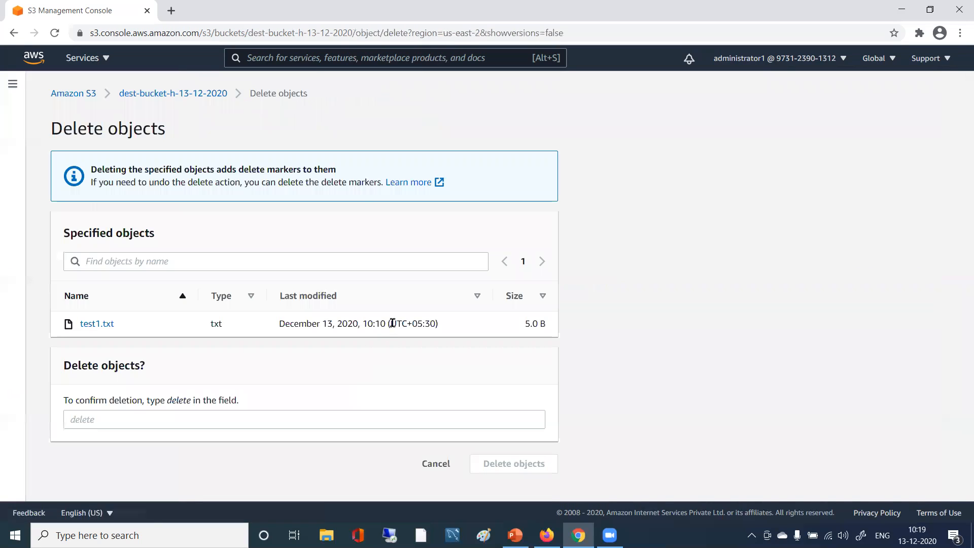
left_click(195, 260)
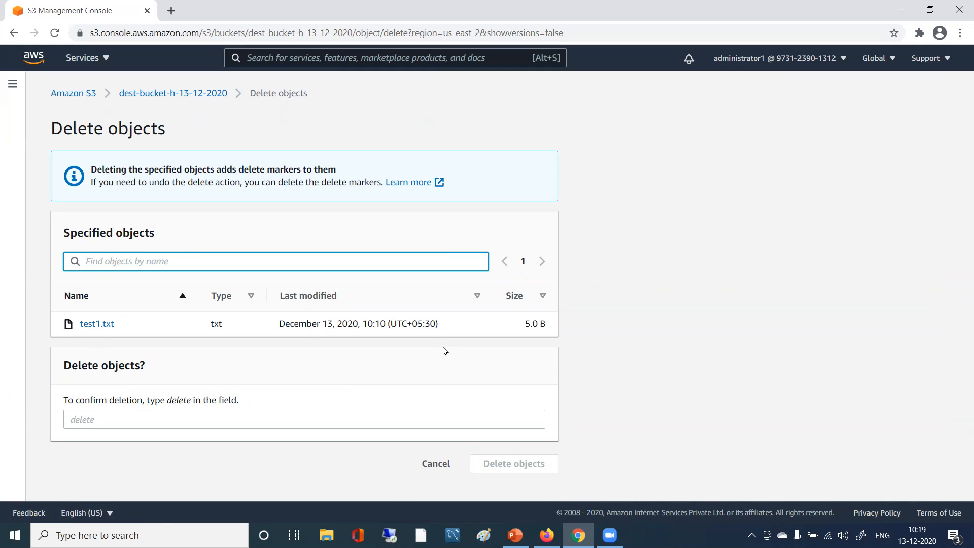
left_click(187, 94)
scroll(294, 327, "down", 1)
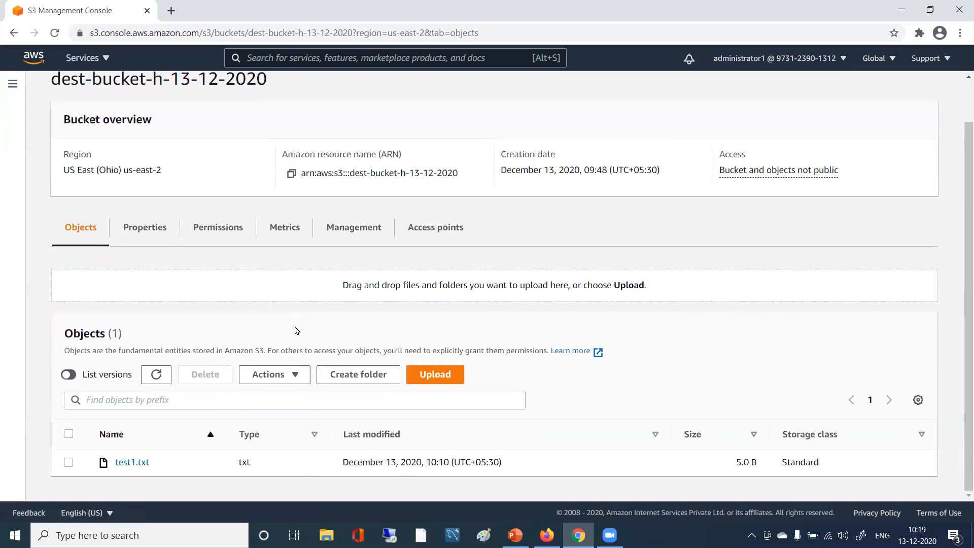
- Delete test1.txt from dest-bucket-h-13-12-2020, confirming with the word "delete", and leave the deletion status page
left_click(69, 462)
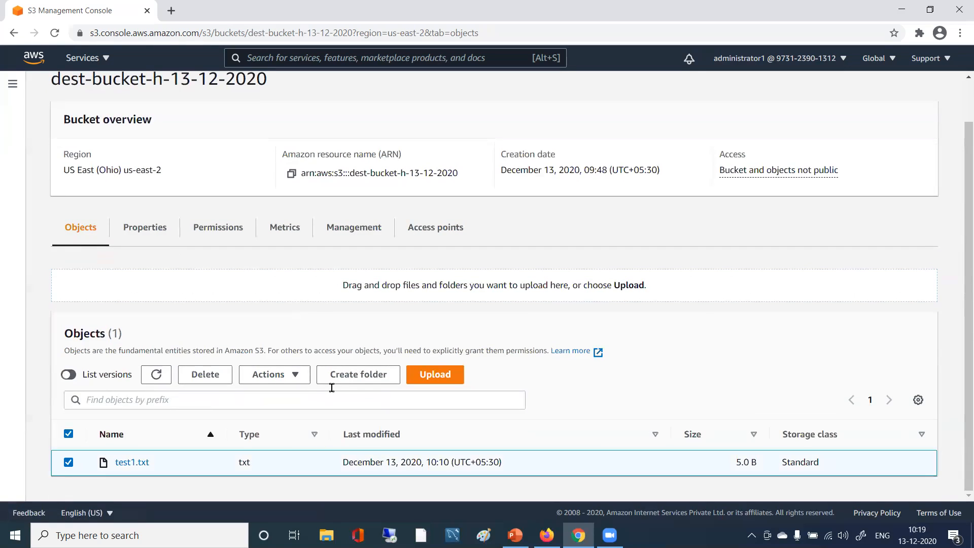
left_click(205, 374)
left_click(101, 417)
type("delete")
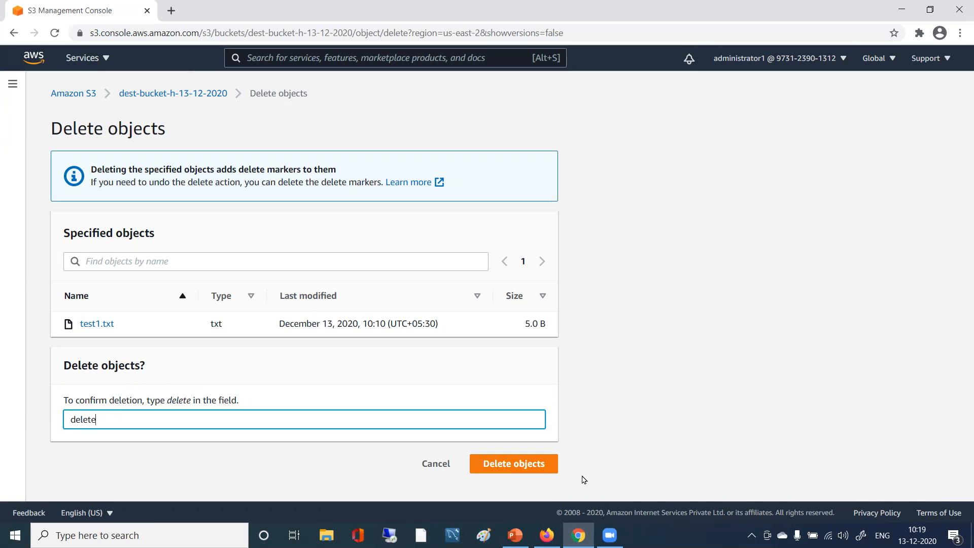
left_click(520, 463)
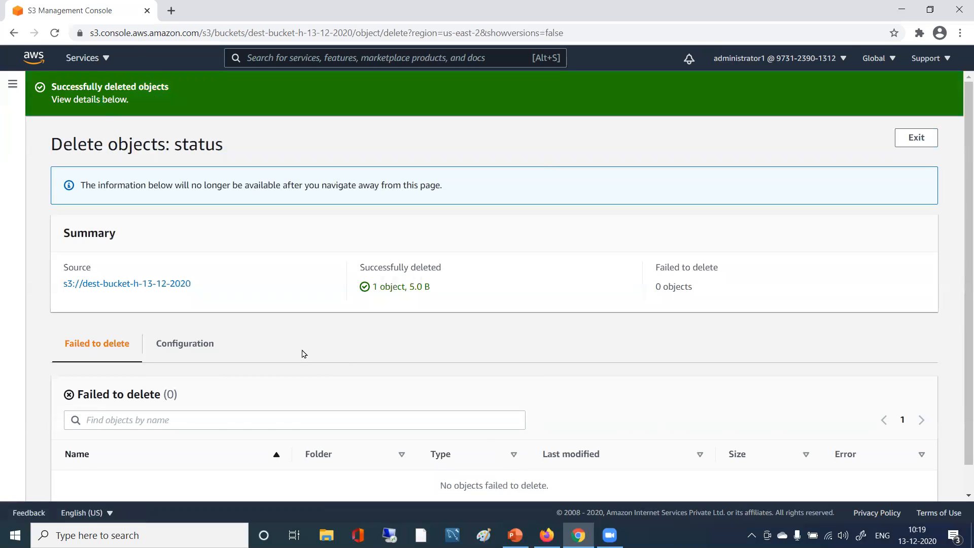
left_click(914, 141)
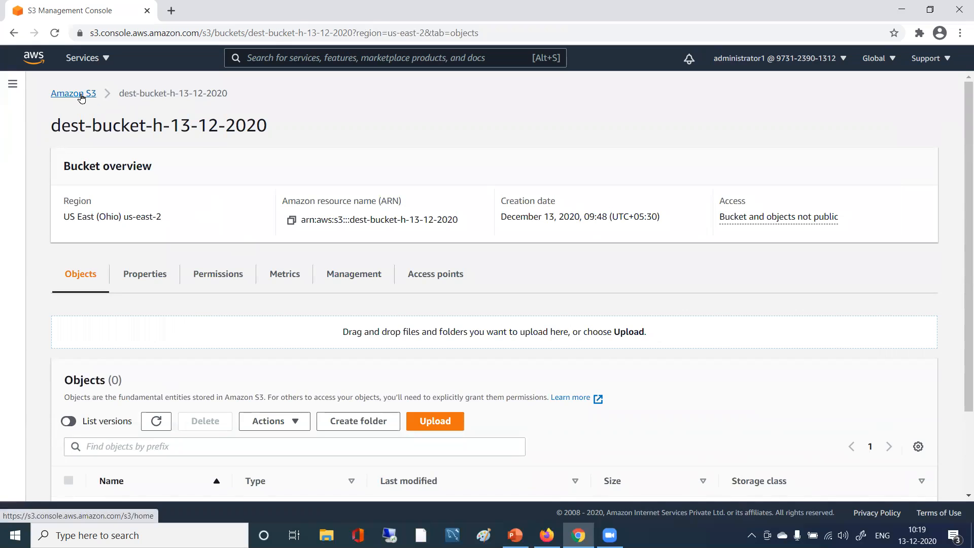
- Compare the stored objects of source-bucket-h-13-12-2020 with those of dest-bucket-h-13-12-2020
left_click(81, 96)
left_click(283, 268)
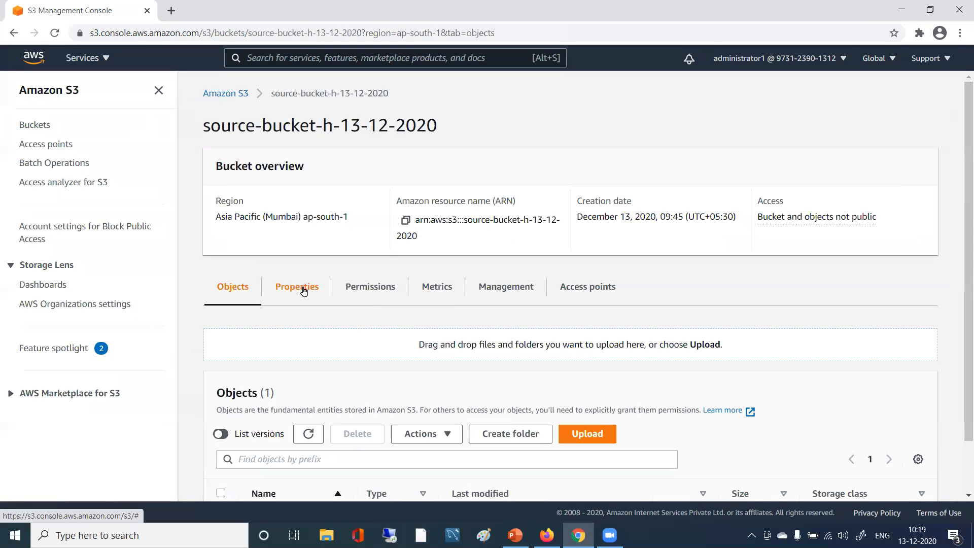
scroll(304, 290, "down", 1)
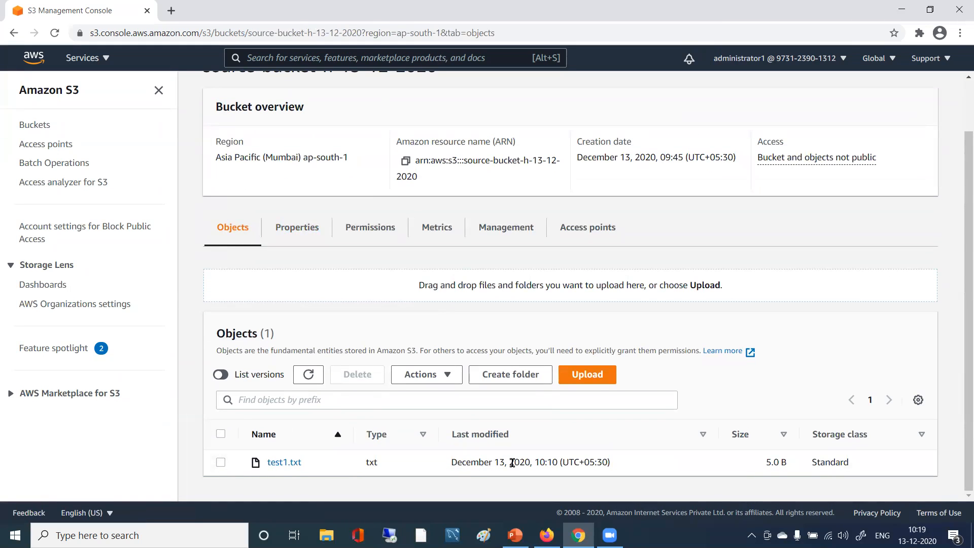
scroll(413, 435, "up", 1)
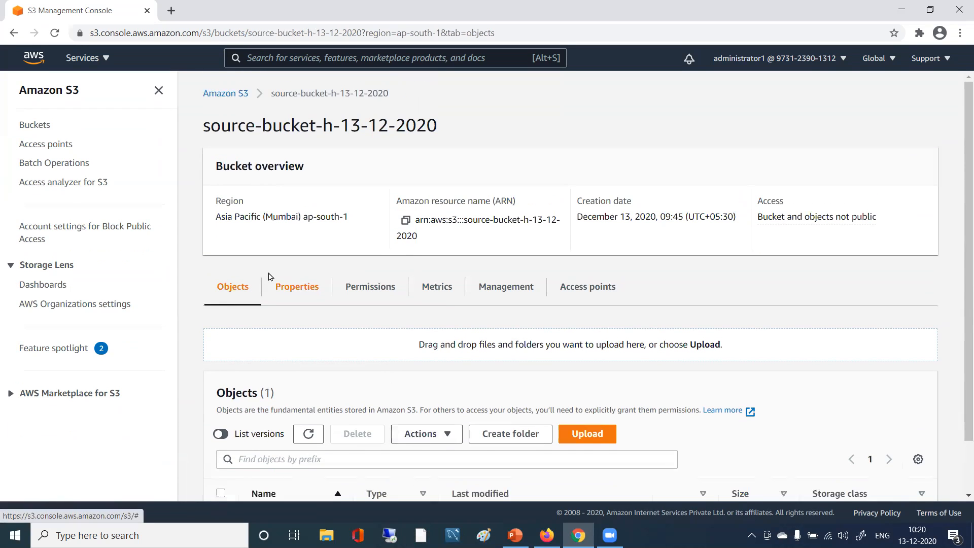
left_click(235, 93)
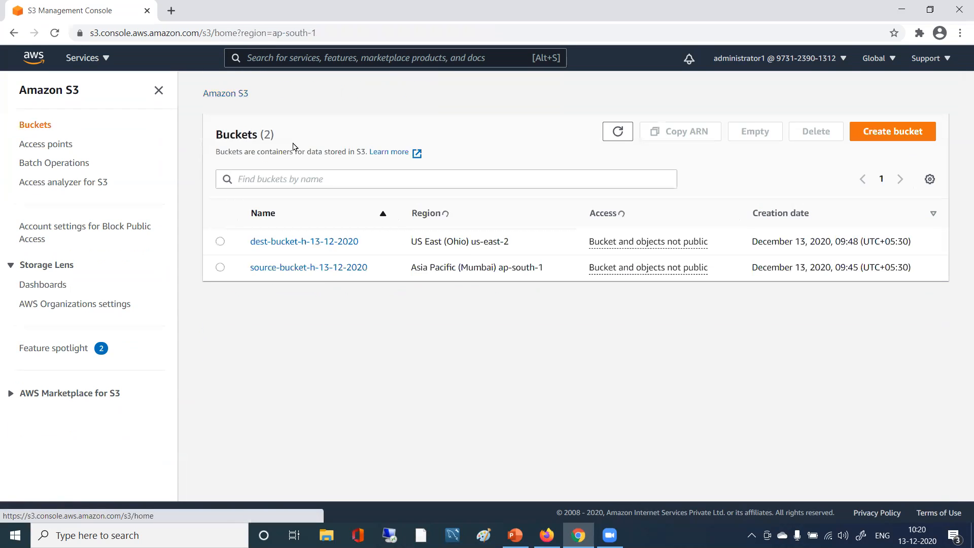
left_click(309, 242)
scroll(391, 298, "down", 2)
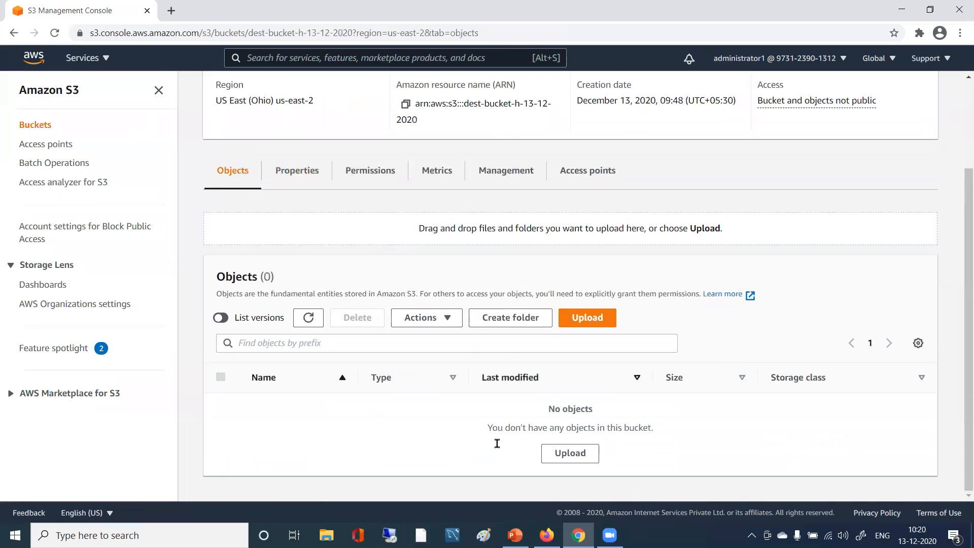
scroll(423, 376, "up", 2)
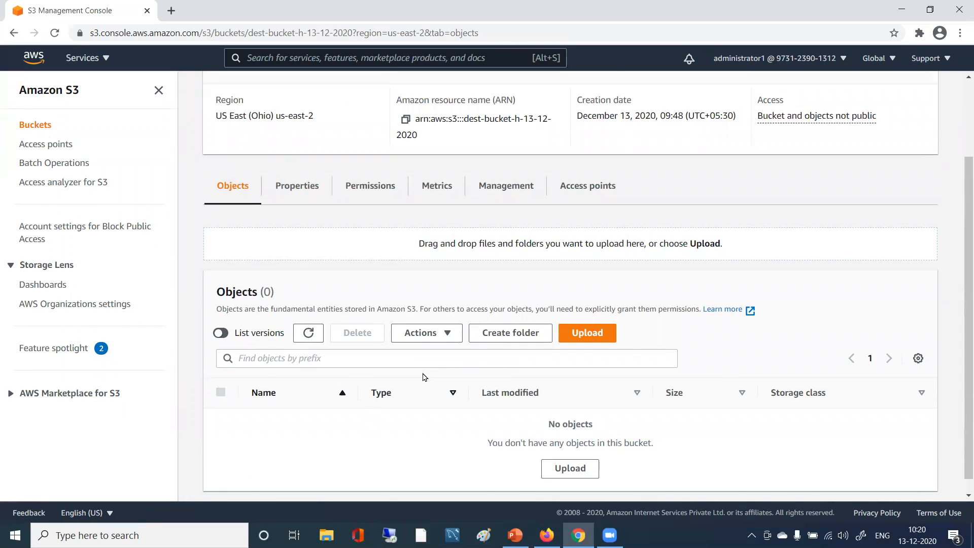
- Return to the S3 bucket list, reveal the Windows desktop and copy the test1.txt file there
left_click(235, 94)
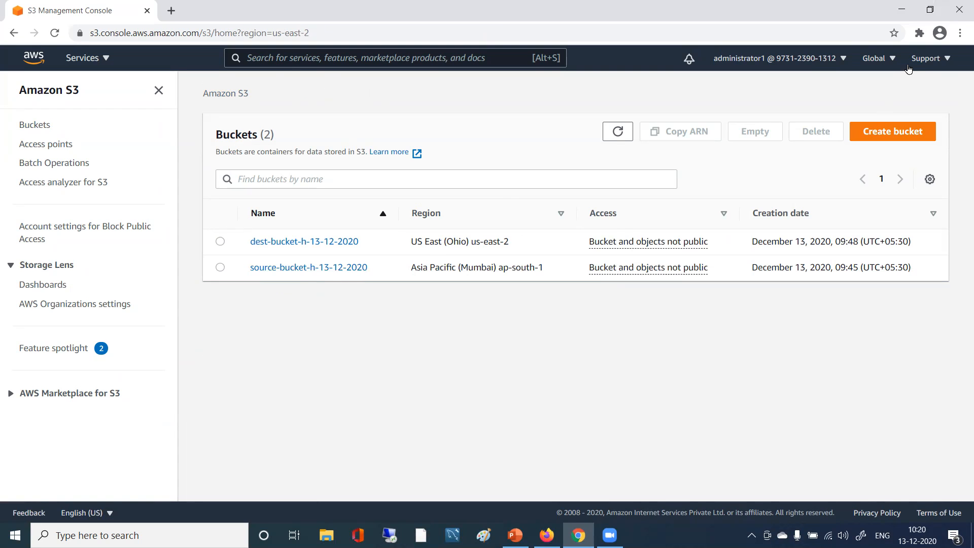
left_click(900, 8)
left_click(900, 9)
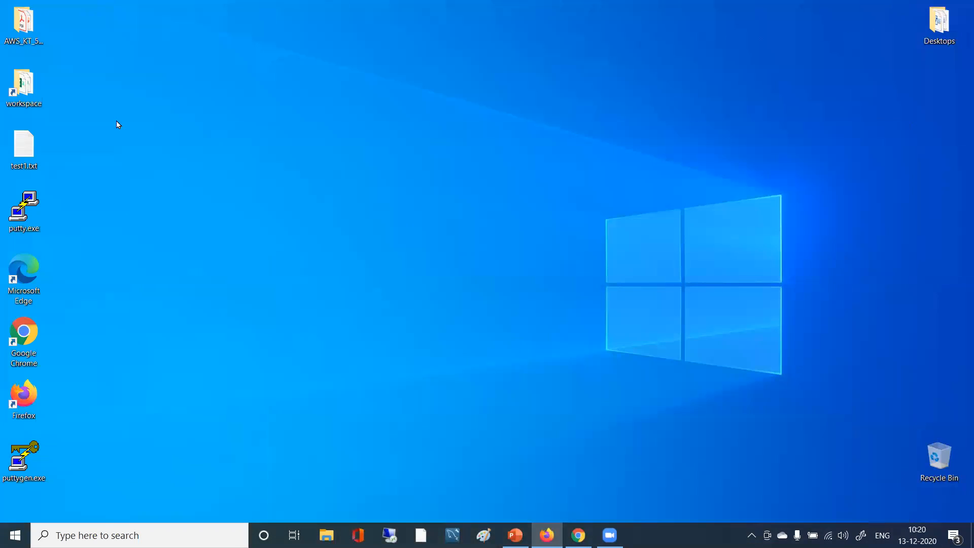
right_click(2, 148)
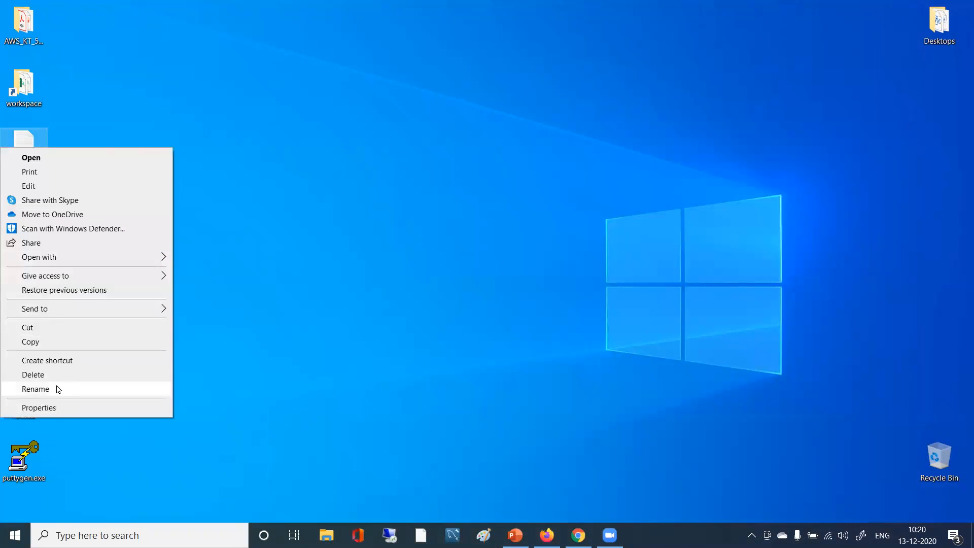
left_click(51, 341)
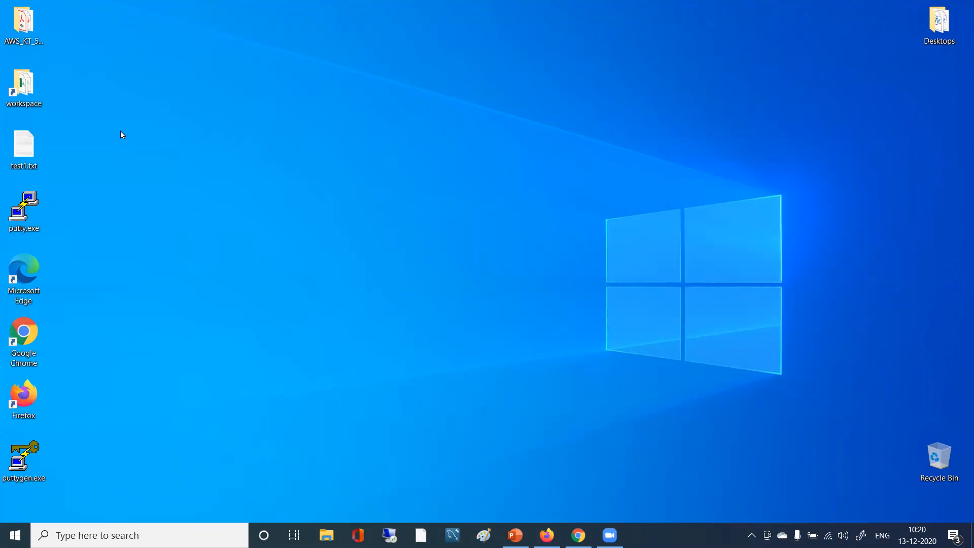
right_click(2, 131)
left_click(60, 189)
- Switch back to Chrome and open source-bucket-h-13-12-2020
left_click(579, 535)
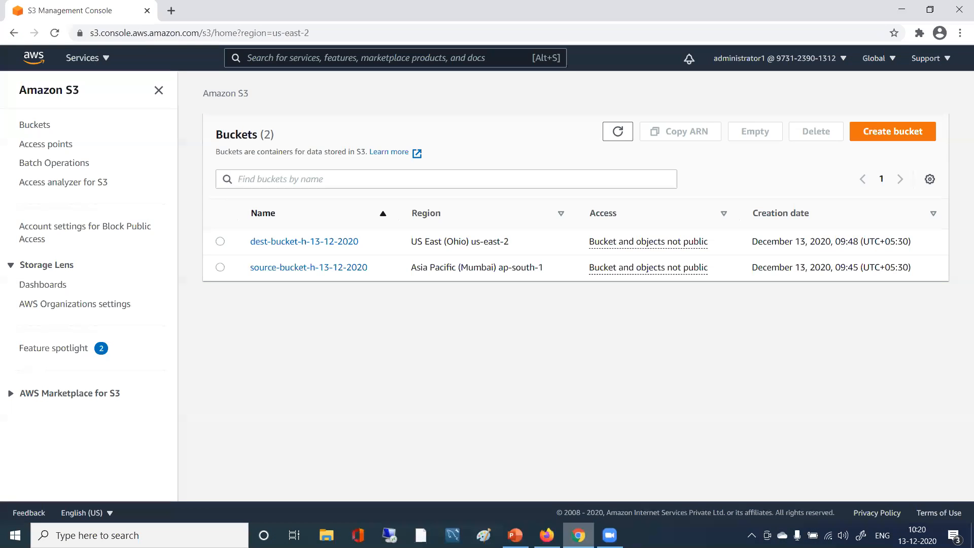
left_click(291, 272)
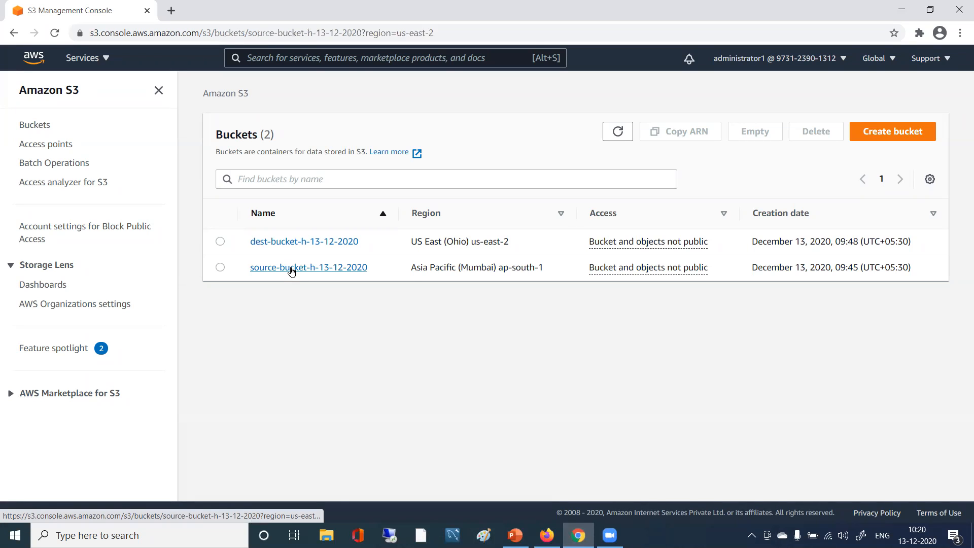
scroll(283, 271, "down", 2)
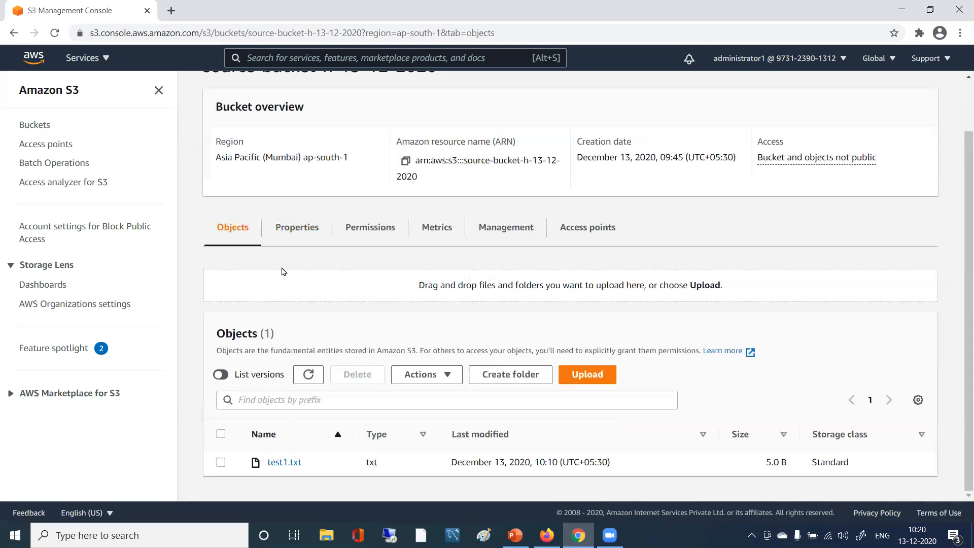
left_click(504, 226)
scroll(374, 239, "down", 5)
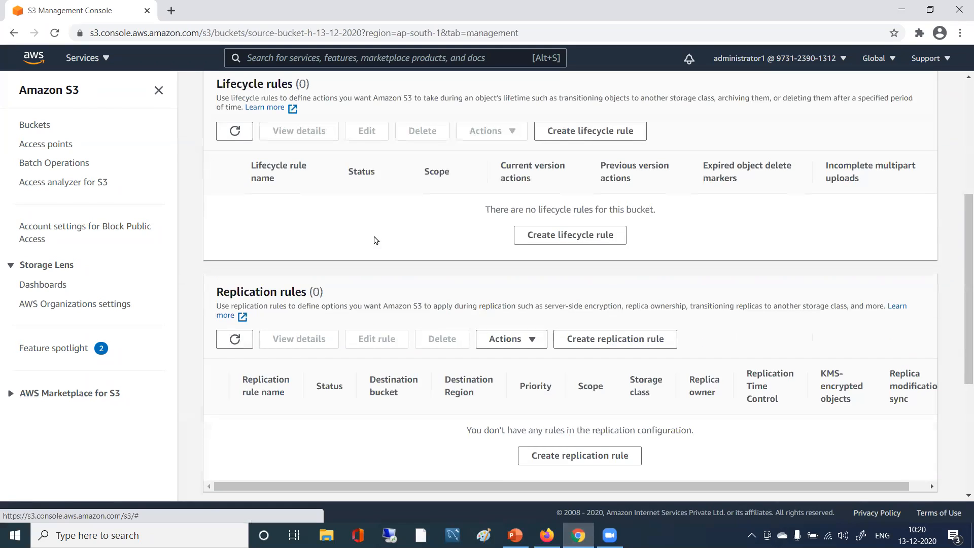
left_click(556, 247)
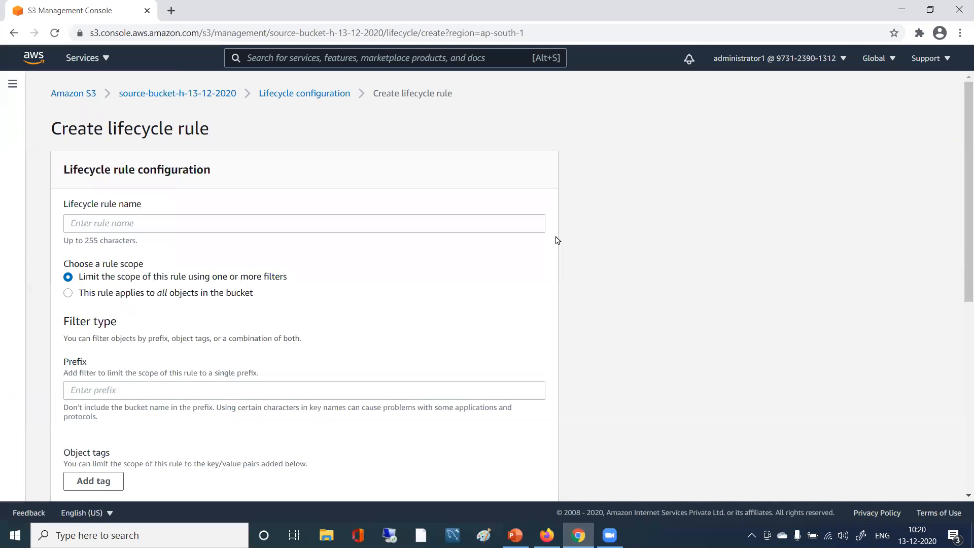
left_click(120, 227)
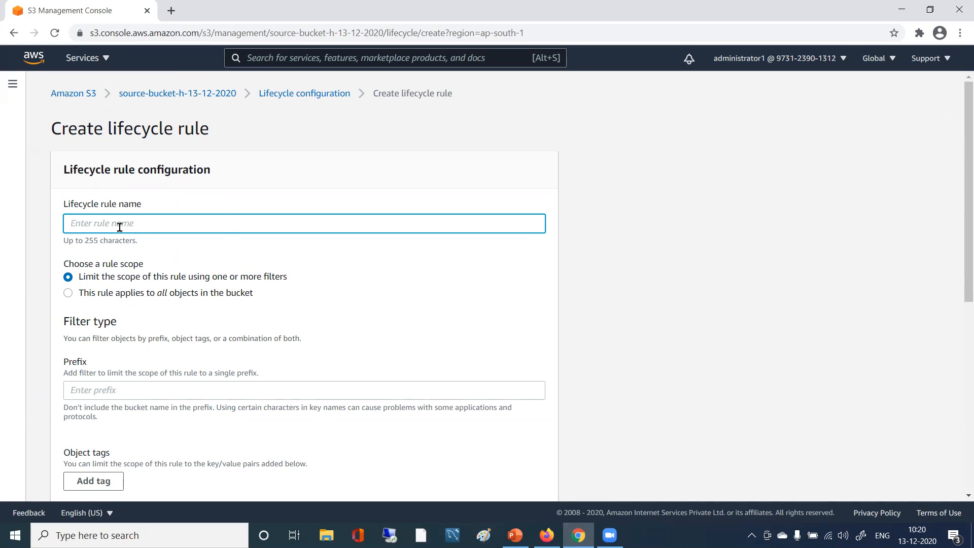
left_click(142, 94)
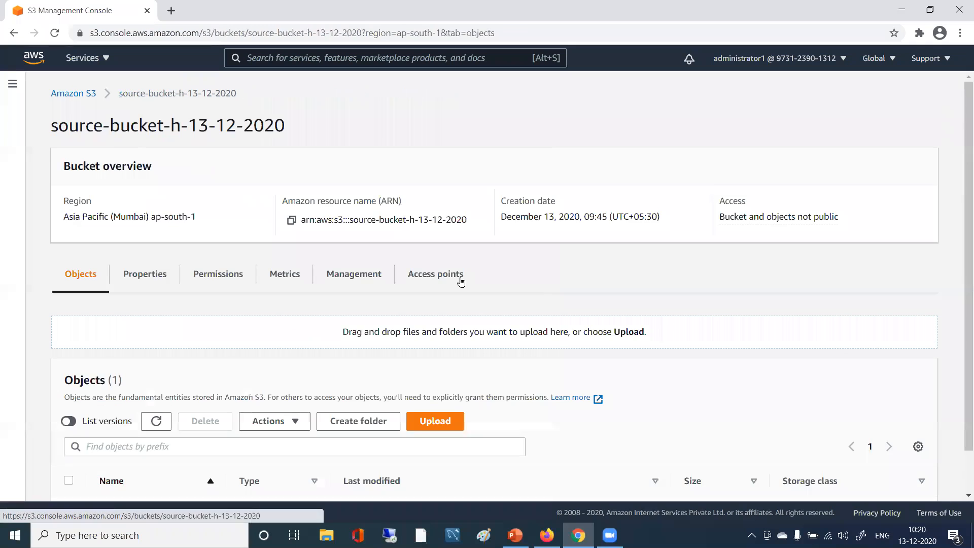
- Start a new replication rule for source-bucket-h-13-12-2020 and name it mum-ohio-2nd-rule
scroll(507, 294, "down", 1)
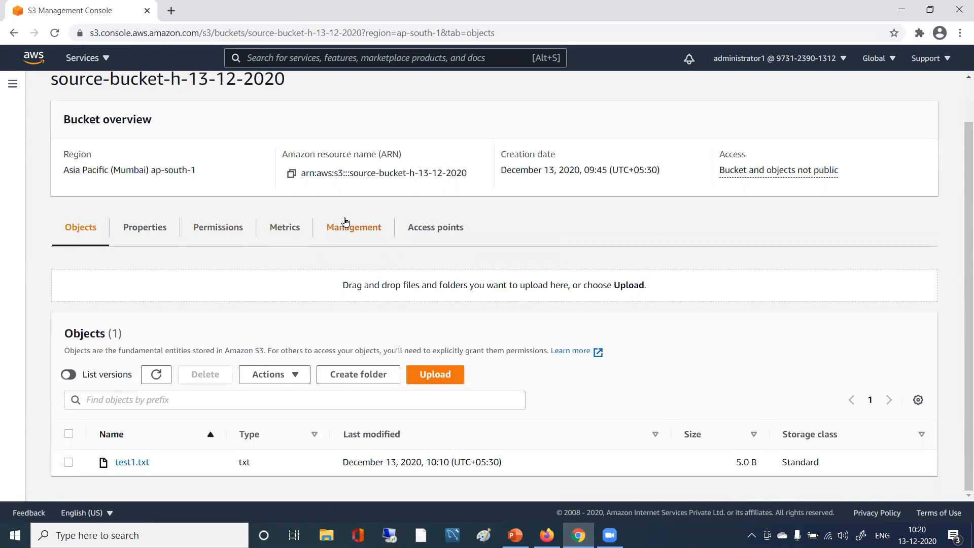
left_click(346, 223)
scroll(560, 334, "down", 6)
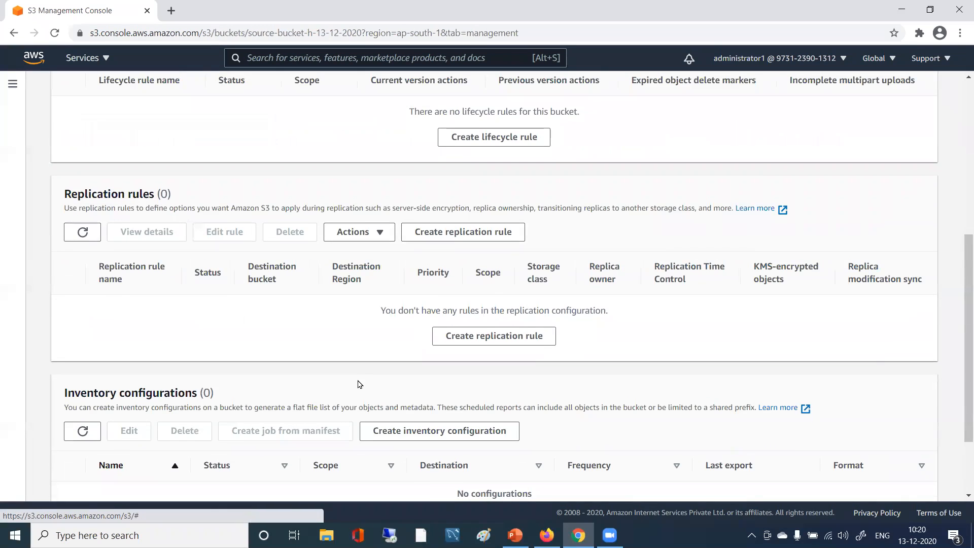
scroll(359, 384, "down", 1)
left_click(456, 169)
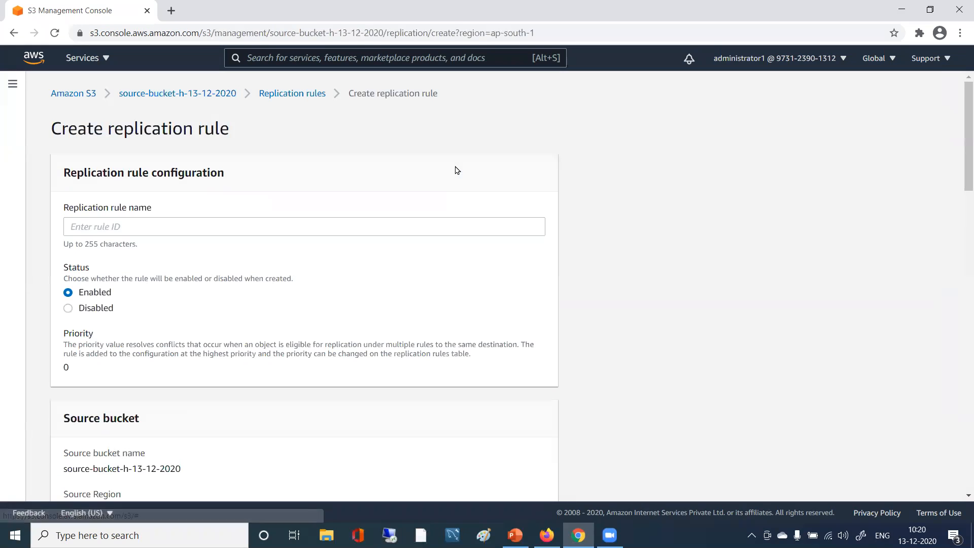
left_click(169, 217)
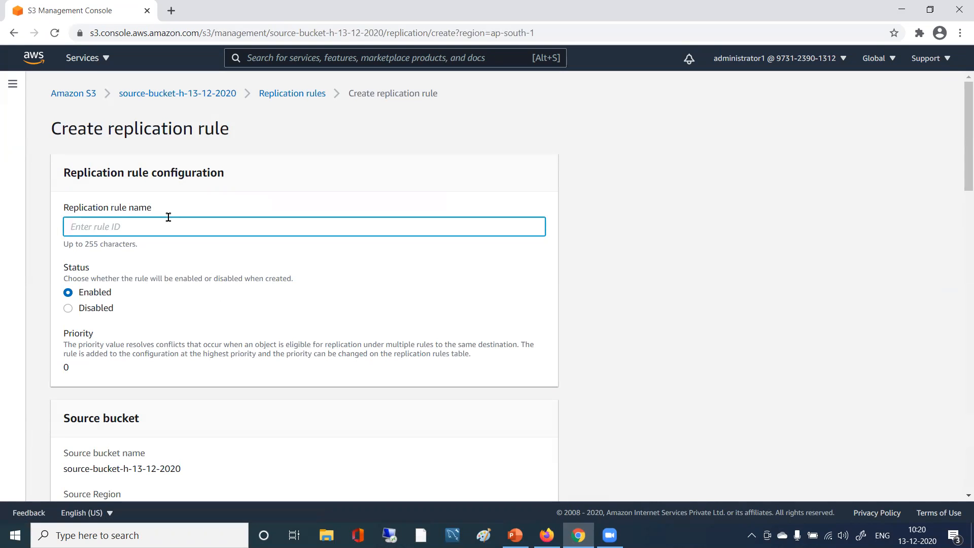
type("mum-ohio-2")
type("nd-rule")
scroll(162, 264, "down", 1)
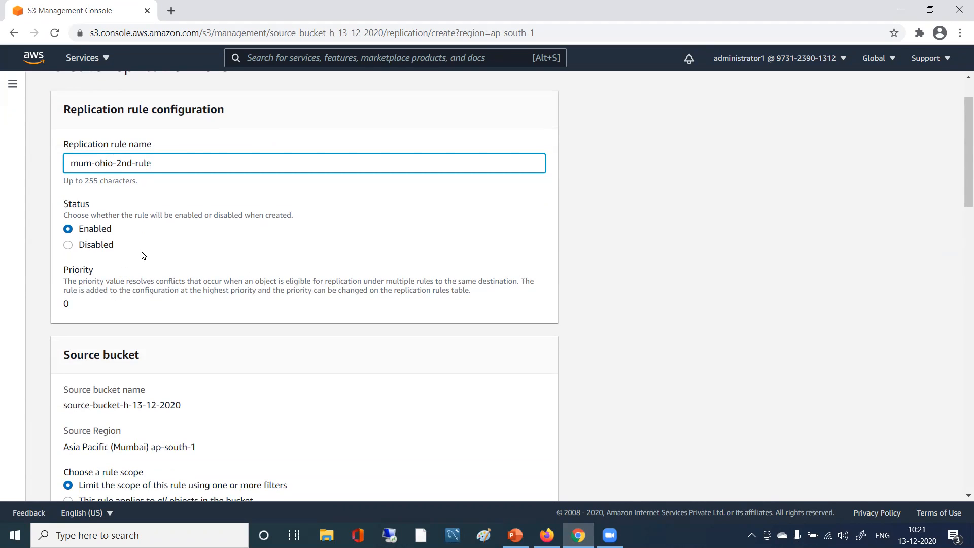
- Set the replication rule's scope to all objects in the source bucket
scroll(211, 348, "down", 2)
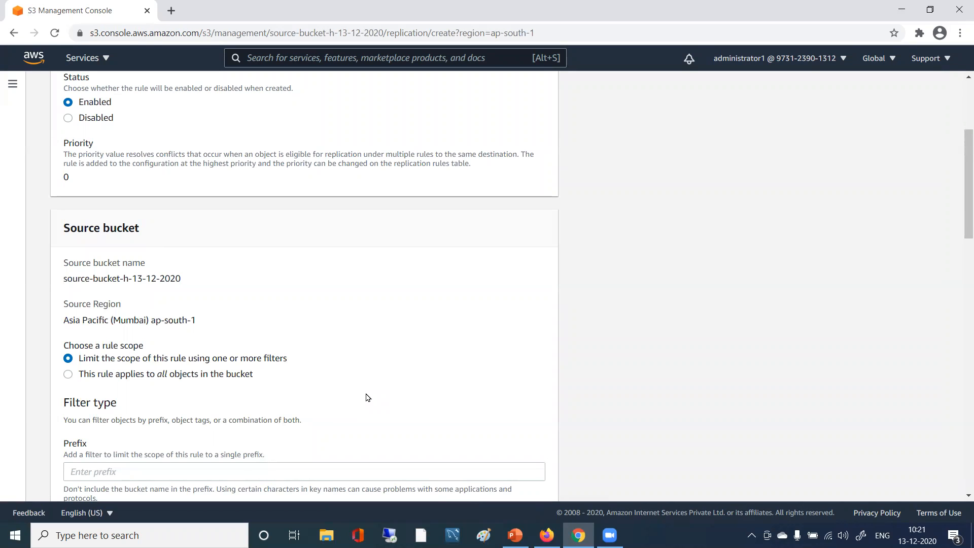
scroll(368, 398, "down", 2)
scroll(368, 398, "up", 4)
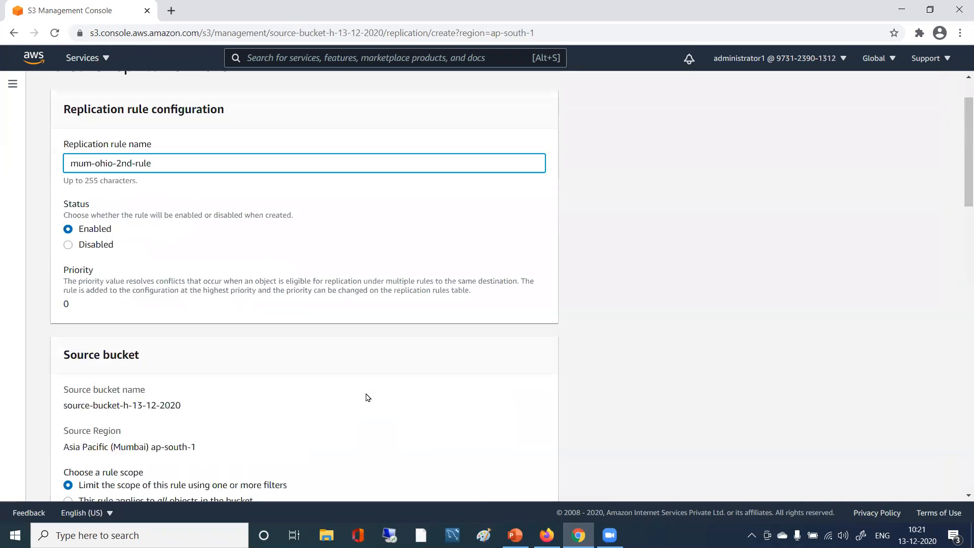
scroll(228, 364, "down", 3)
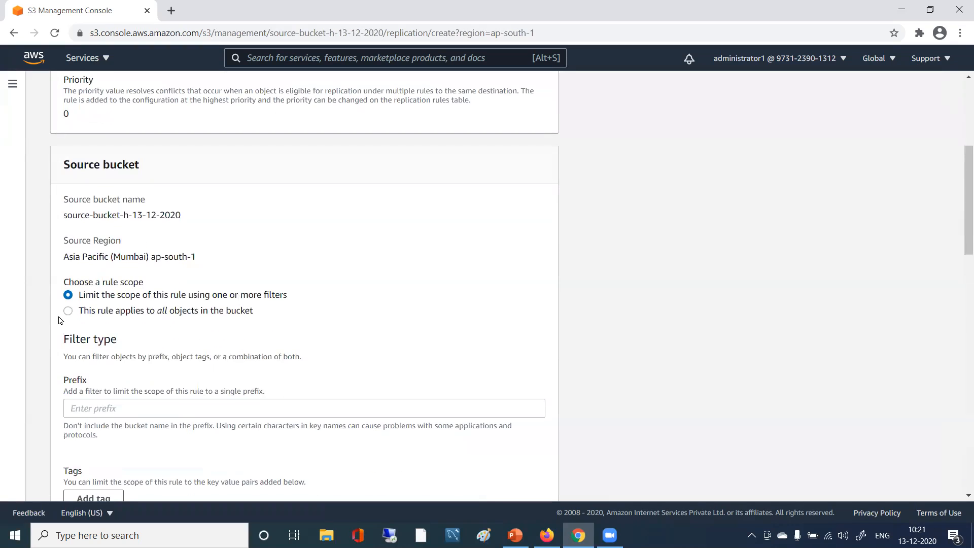
left_click(68, 310)
- Choose dest-bucket-h-13-12-2020 in this account as the replication rule's destination
scroll(511, 327, "down", 3)
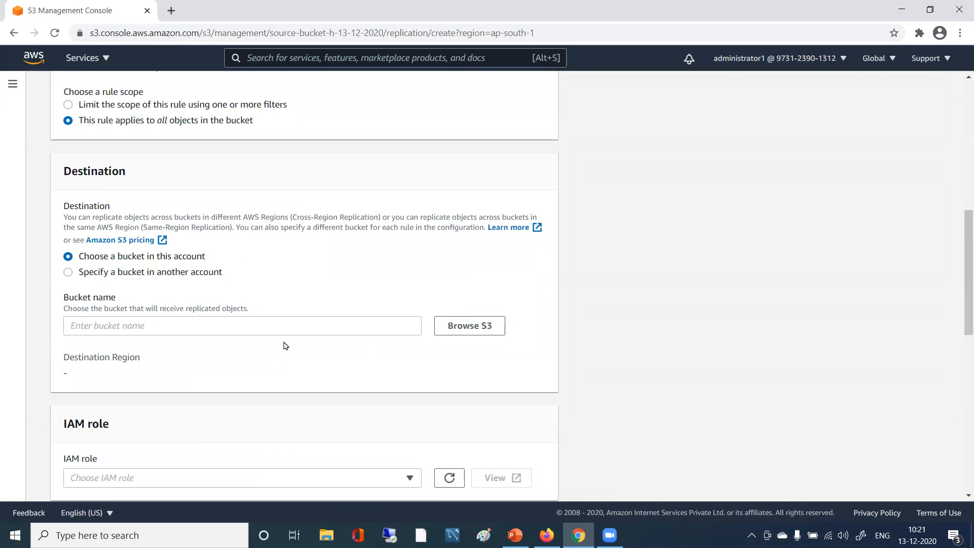
scroll(284, 345, "down", 1)
left_click(240, 256)
left_click(463, 263)
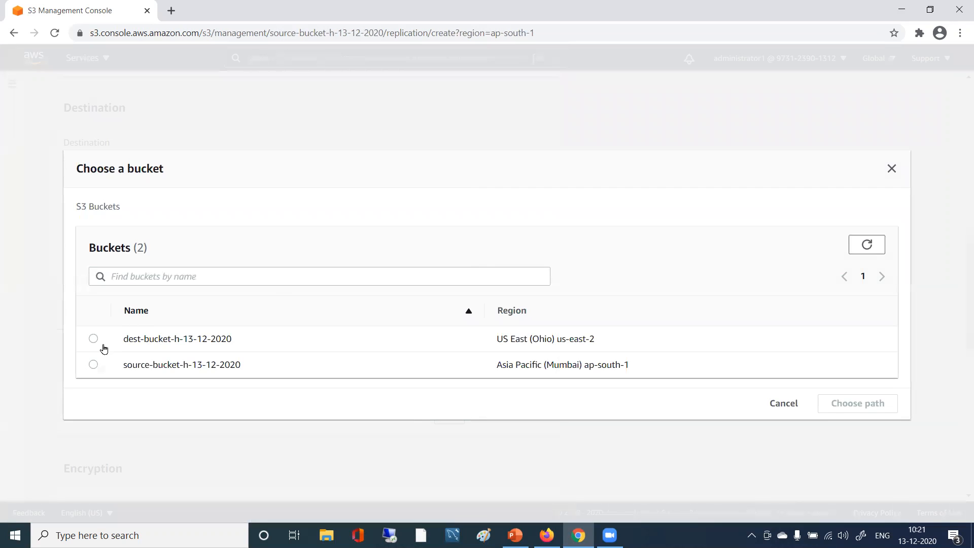
left_click(94, 339)
left_click(857, 403)
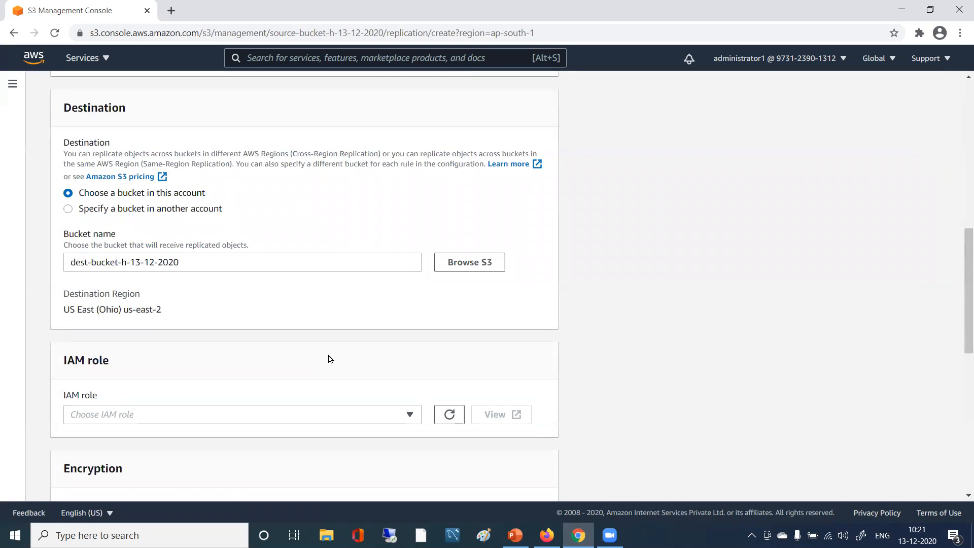
- Have a new IAM role created for the replication rule, save the rule and dismiss the notification
scroll(330, 359, "down", 3)
left_click(407, 224)
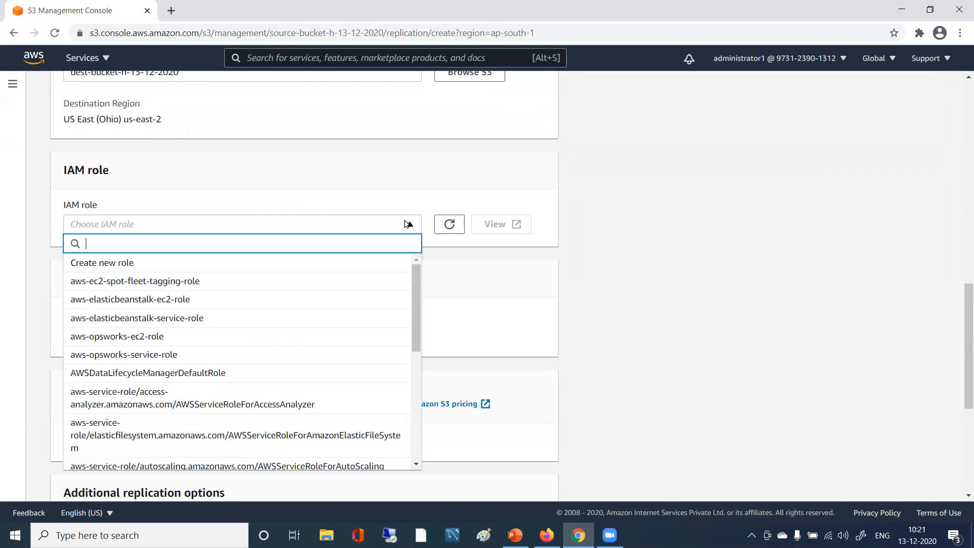
left_click(115, 262)
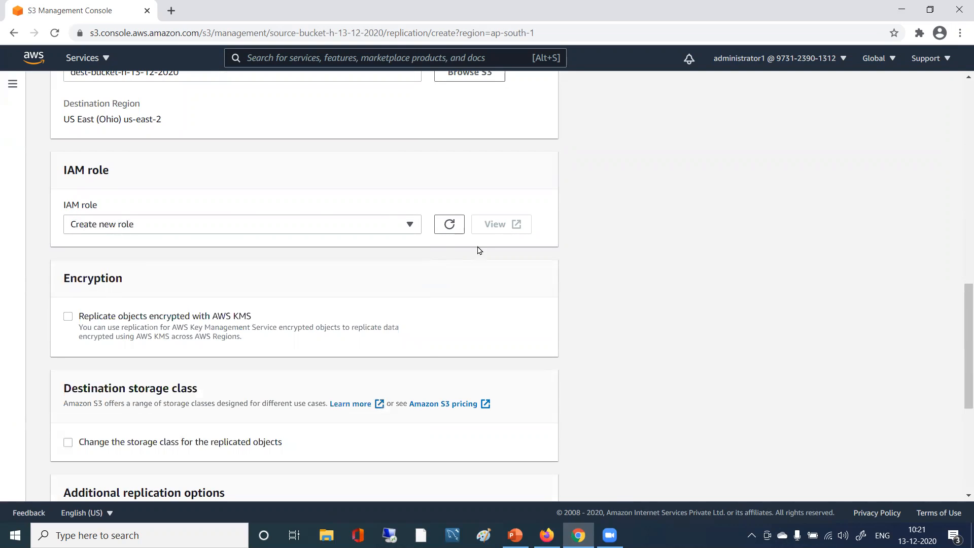
scroll(277, 351, "down", 2)
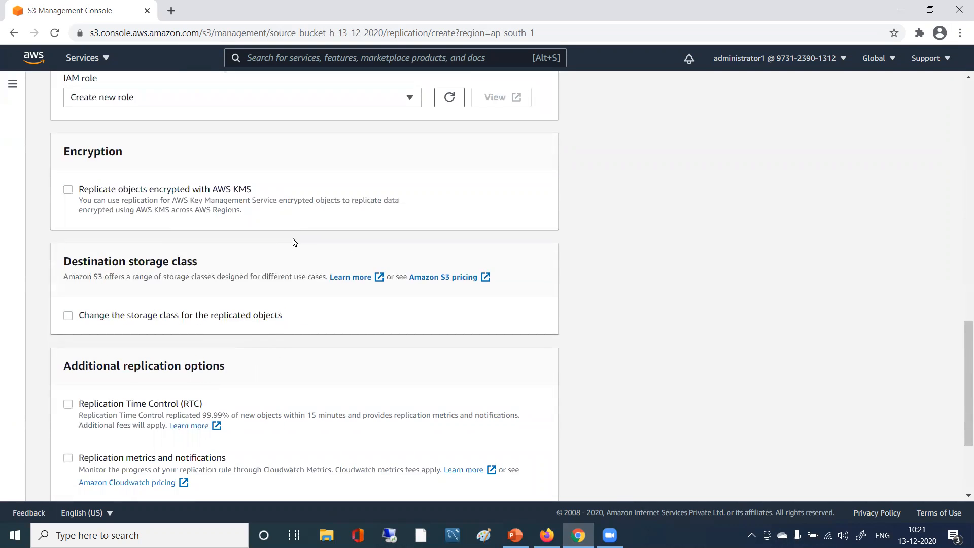
scroll(318, 360, "down", 1)
scroll(420, 331, "down", 2)
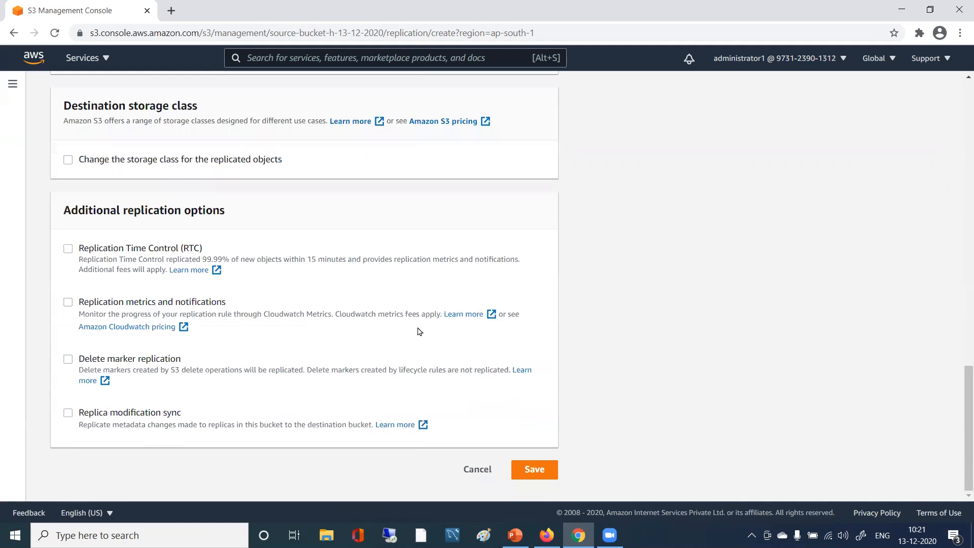
left_click(538, 471)
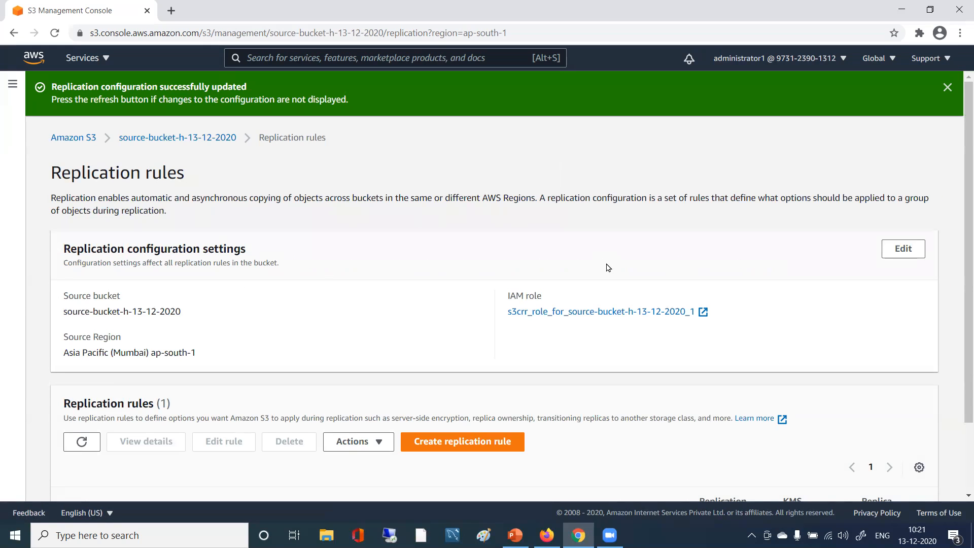
left_click(948, 87)
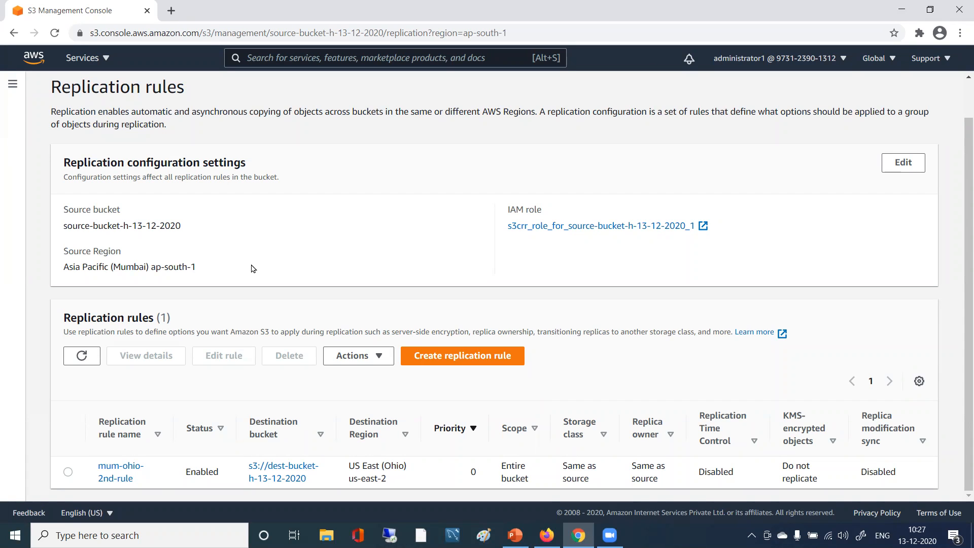
- Check the bucket list and review the overview and stored objects of source-bucket-h-13-12-2020
scroll(253, 268, "up", 1)
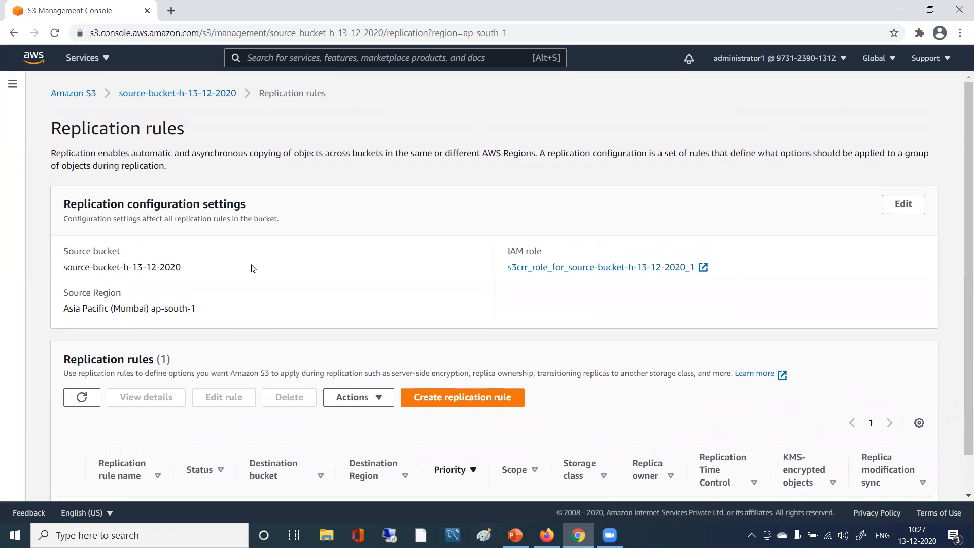
left_click(181, 94)
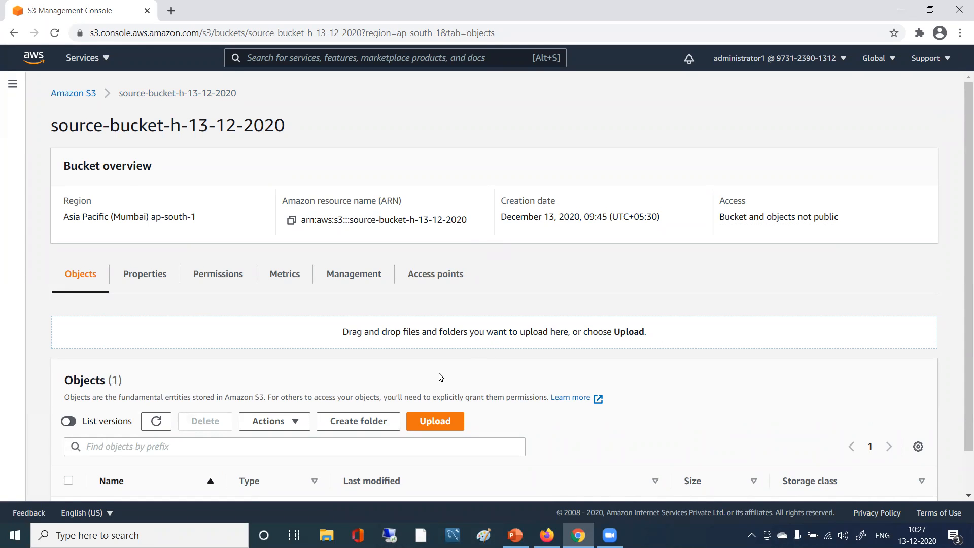
scroll(440, 376, "down", 1)
scroll(266, 354, "up", 1)
left_click(57, 95)
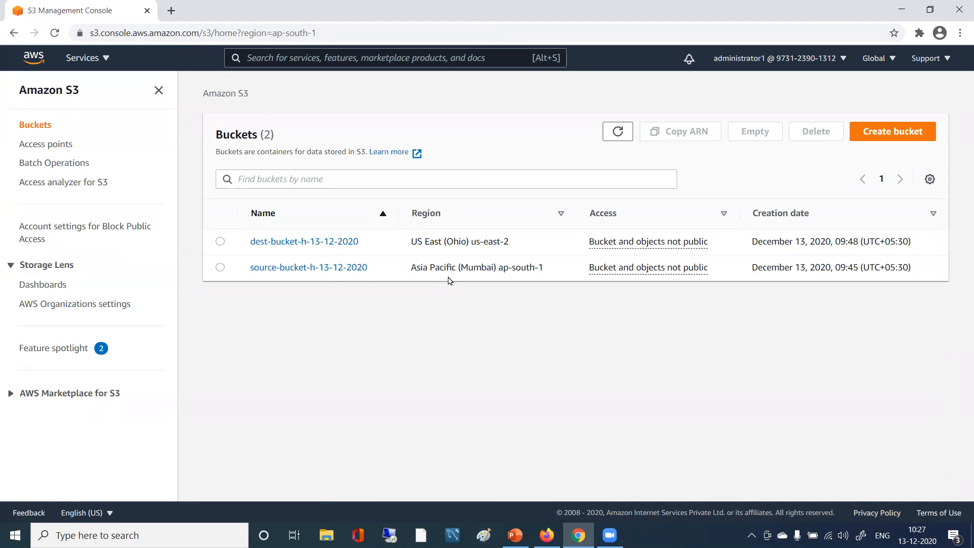
left_click(325, 269)
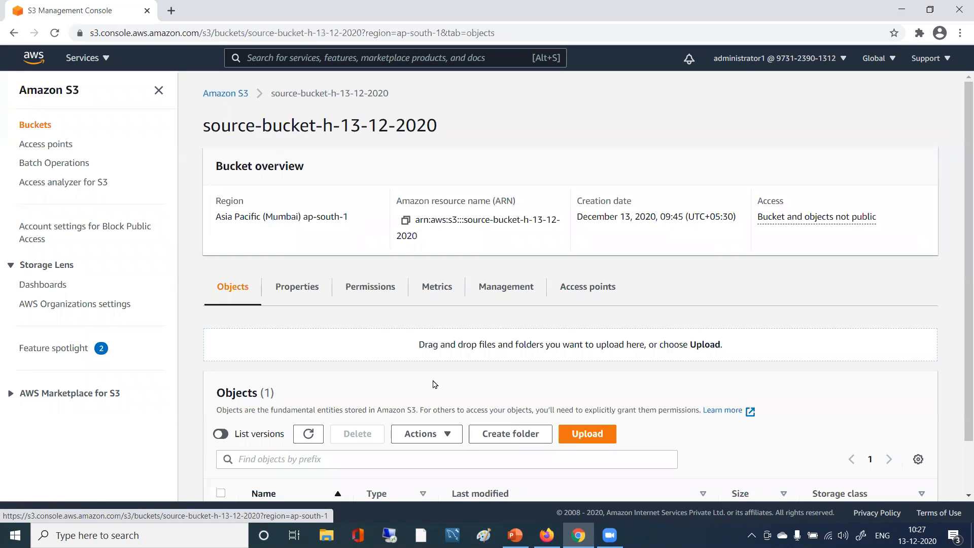
scroll(404, 405, "down", 1)
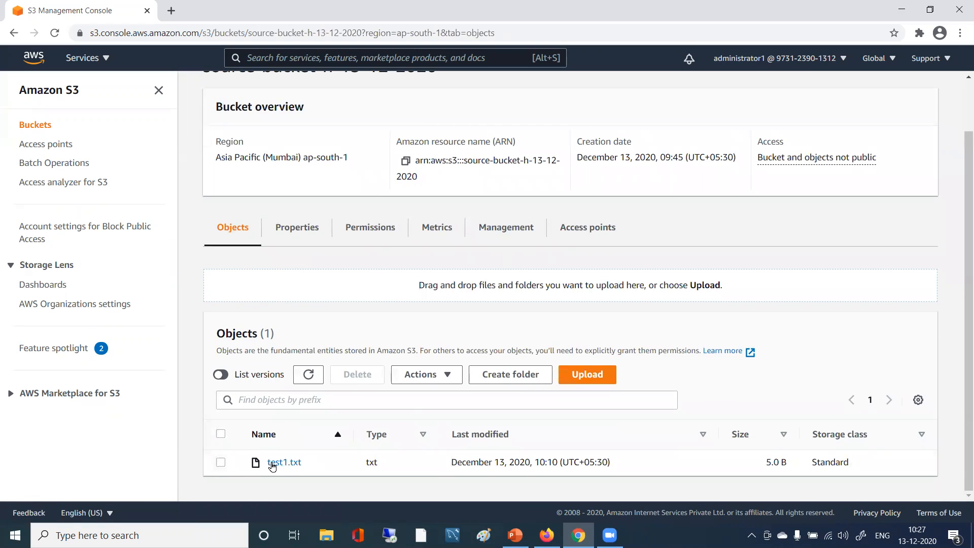
scroll(307, 426, "up", 1)
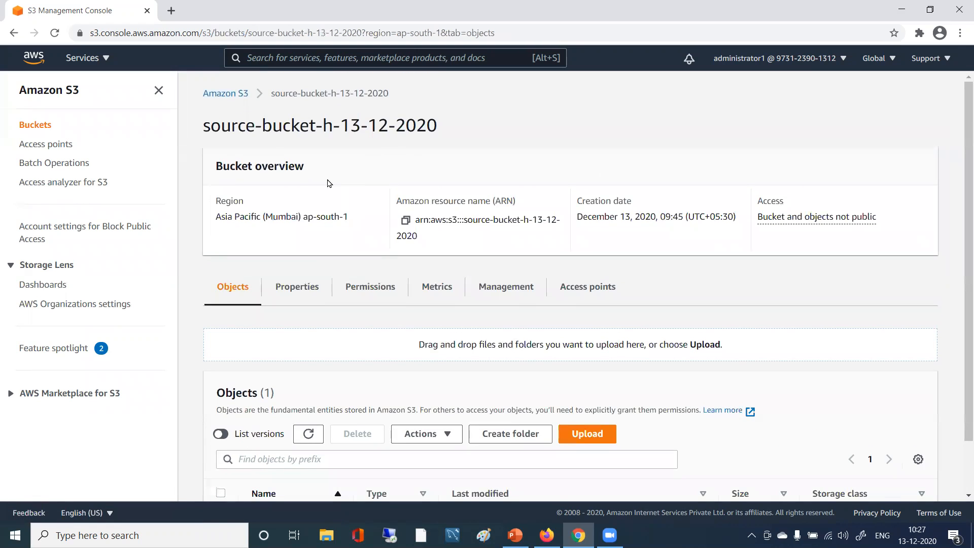
- Open dest-bucket-h-13-12-2020 from the bucket list and check its objects
left_click(224, 93)
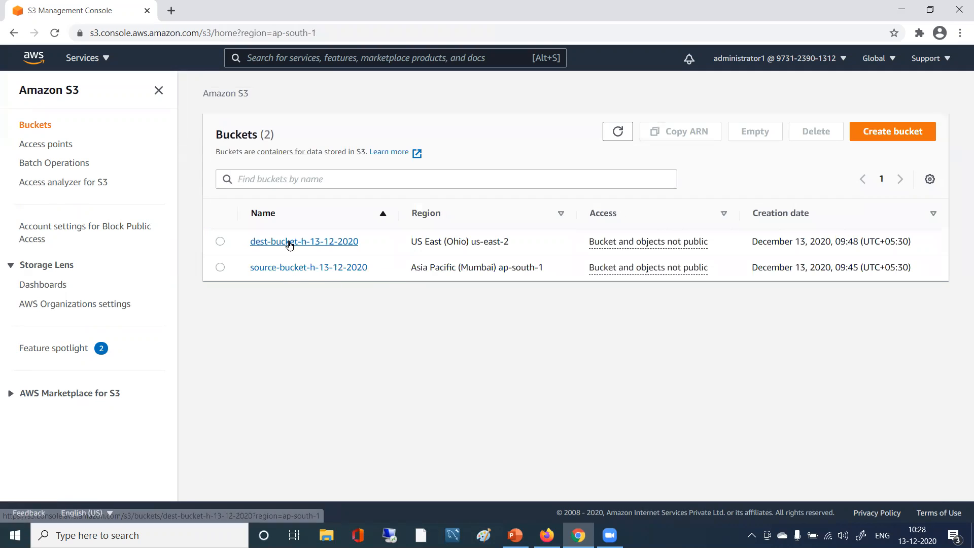
left_click(287, 243)
scroll(487, 396, "down", 1)
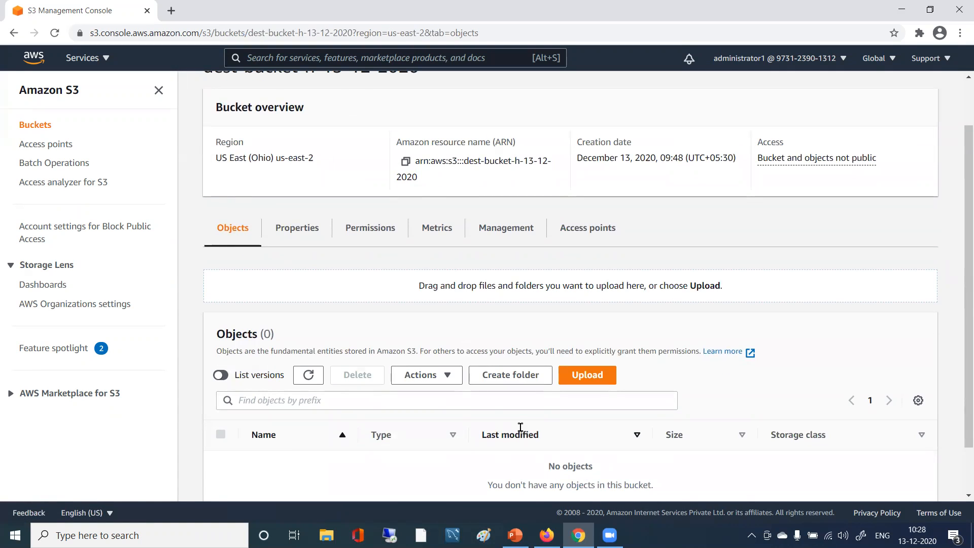
scroll(518, 426, "up", 2)
- Open the management settings of source-bucket-h-13-12-2020 and examine its replication rule mum-ohio-2nd-rule
left_click(225, 93)
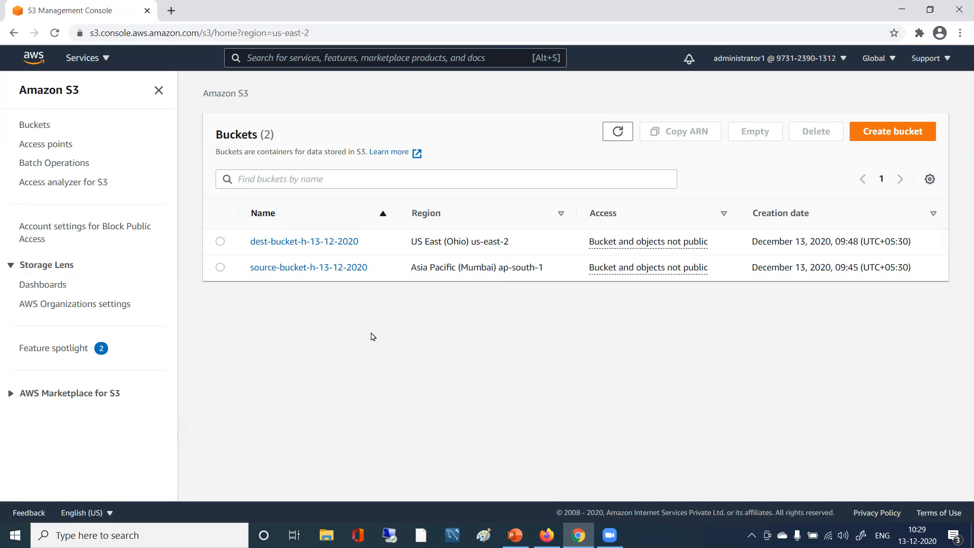
left_click(298, 269)
scroll(386, 351, "down", 1)
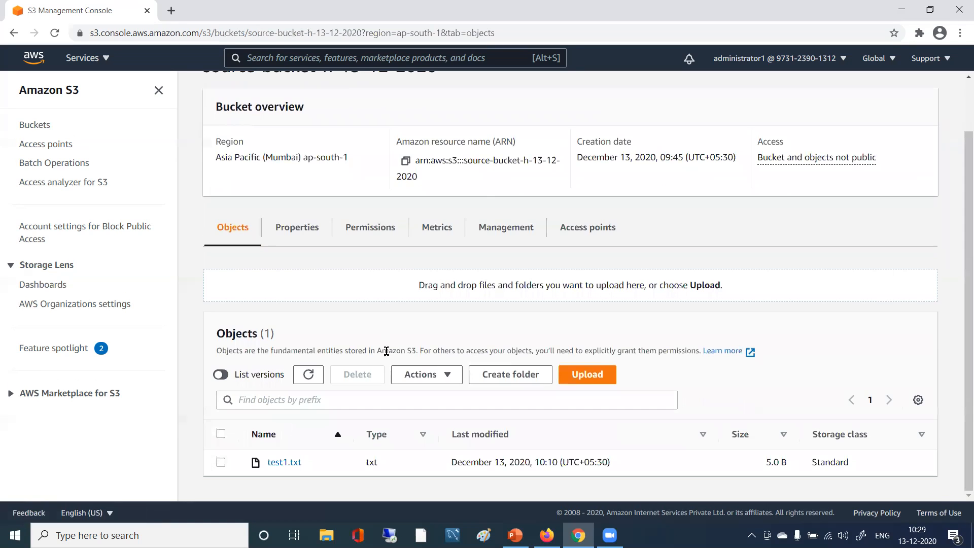
left_click(499, 223)
scroll(317, 326, "down", 8)
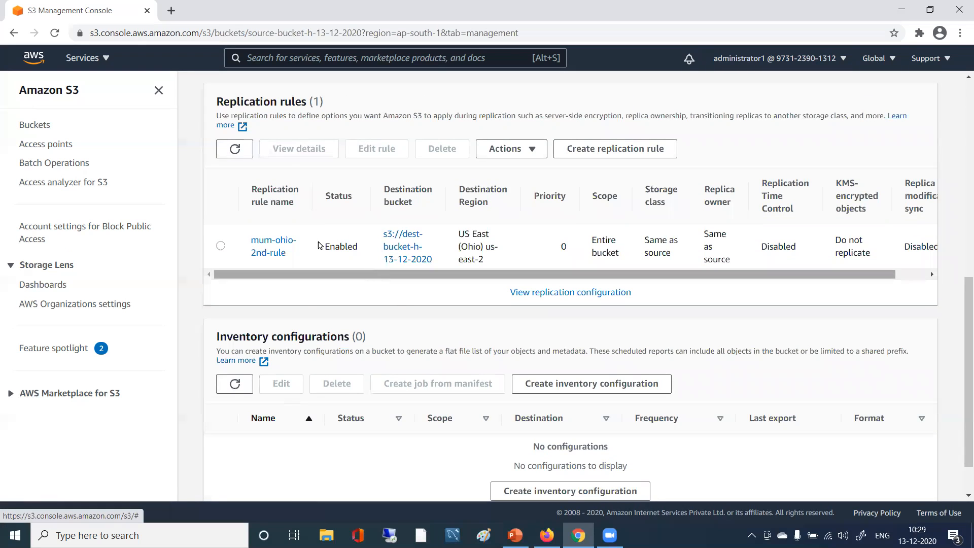
left_click(270, 253)
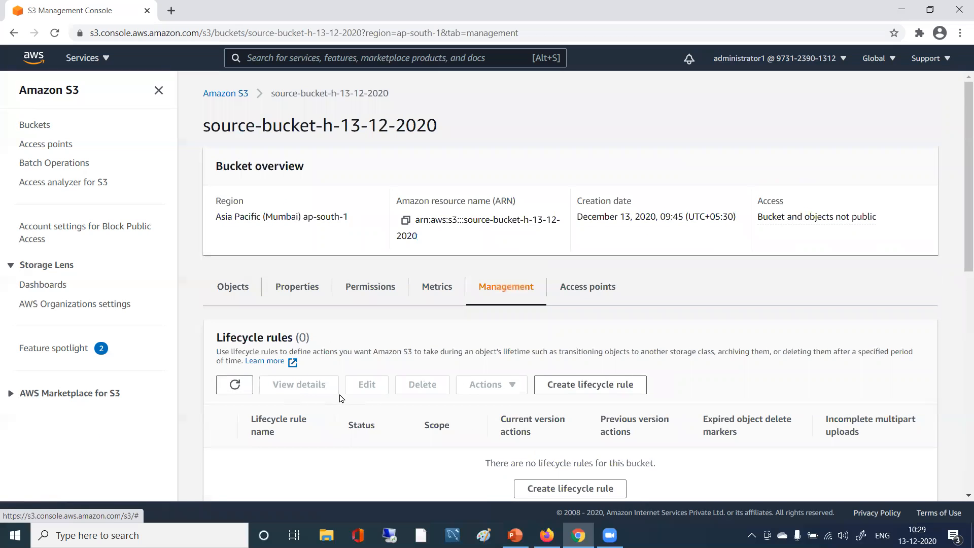
- Return to dest-bucket-h-13-12-2020 and refresh its object list to check for replicated objects
left_click(242, 94)
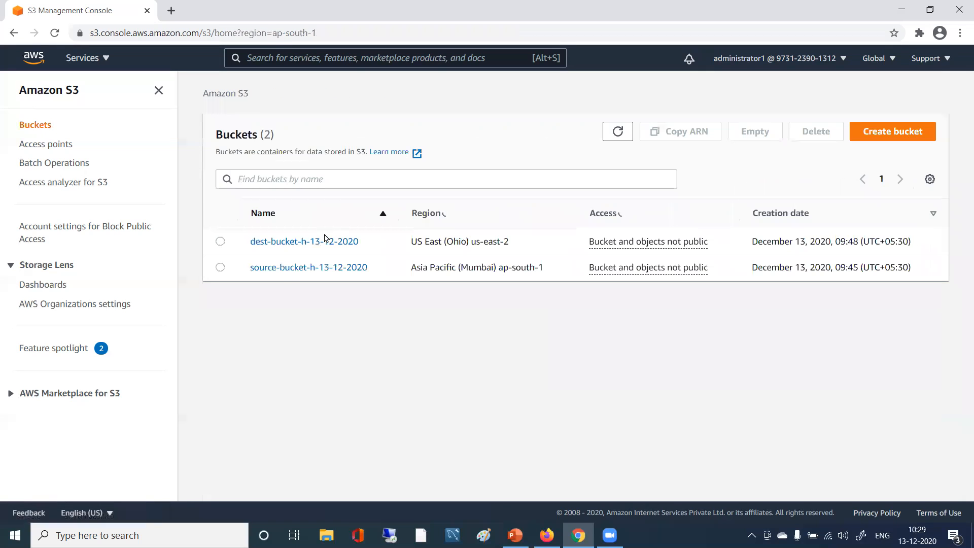
left_click(283, 240)
scroll(439, 368, "down", 2)
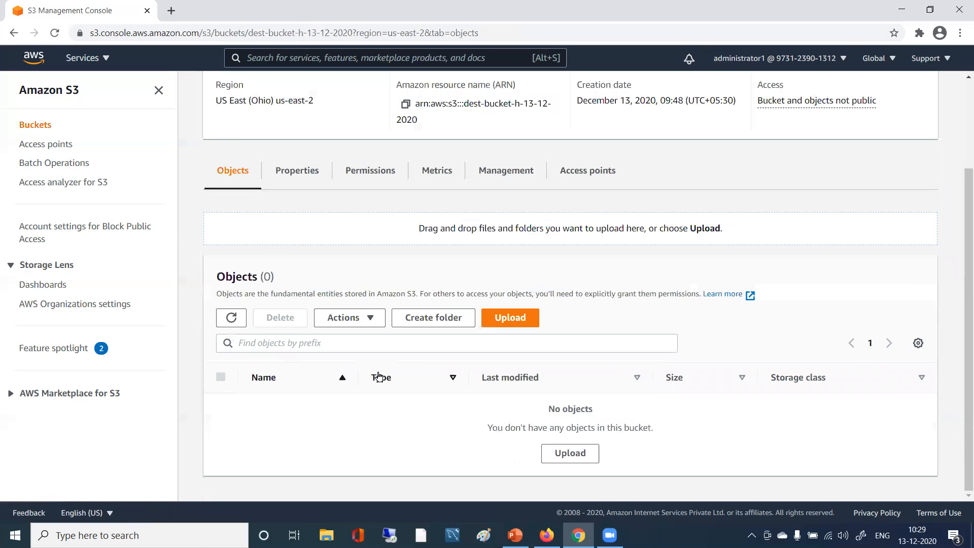
left_click(305, 323)
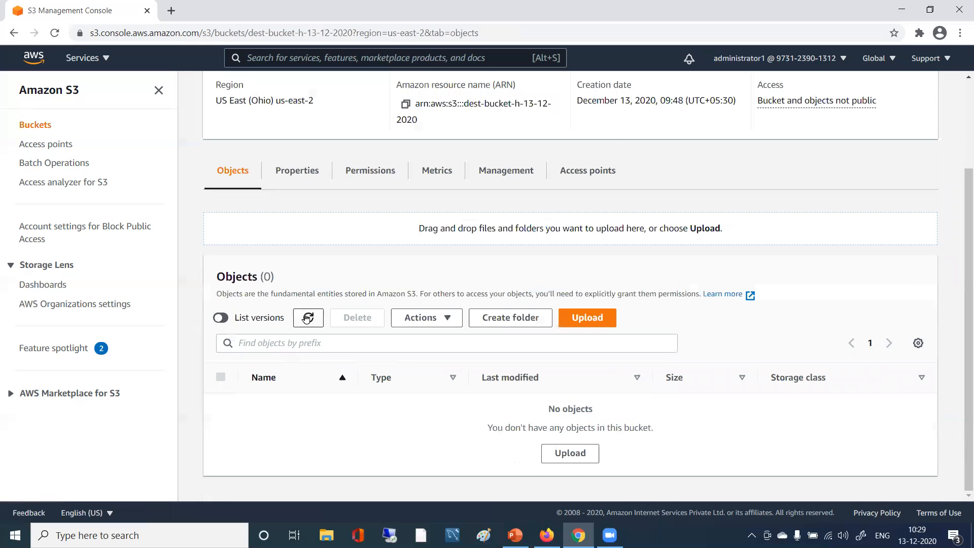
left_click(305, 324)
left_click(305, 323)
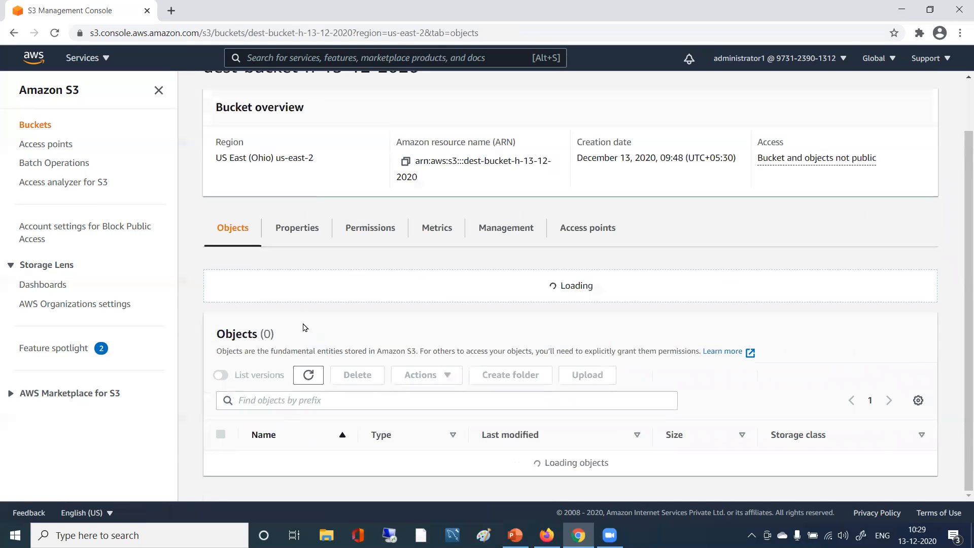
left_click(305, 322)
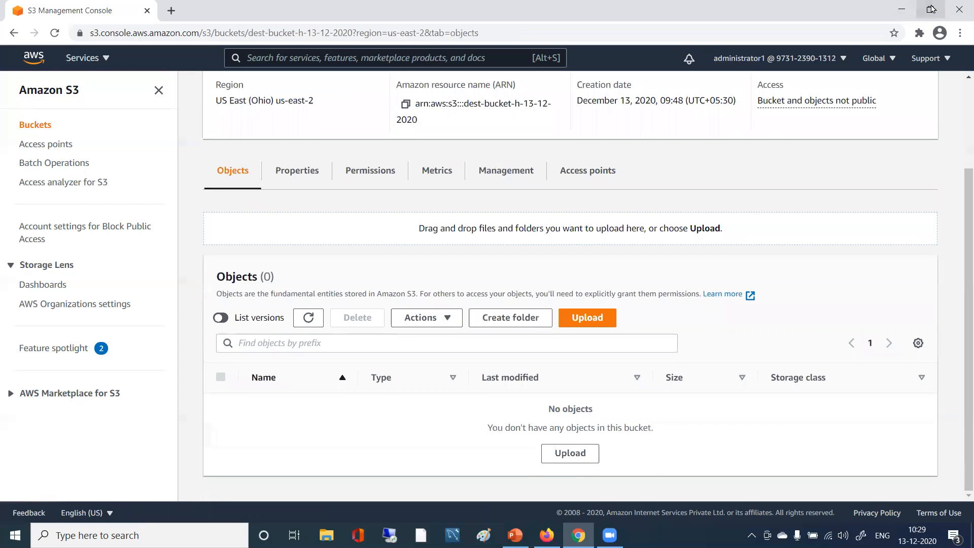
left_click(931, 9)
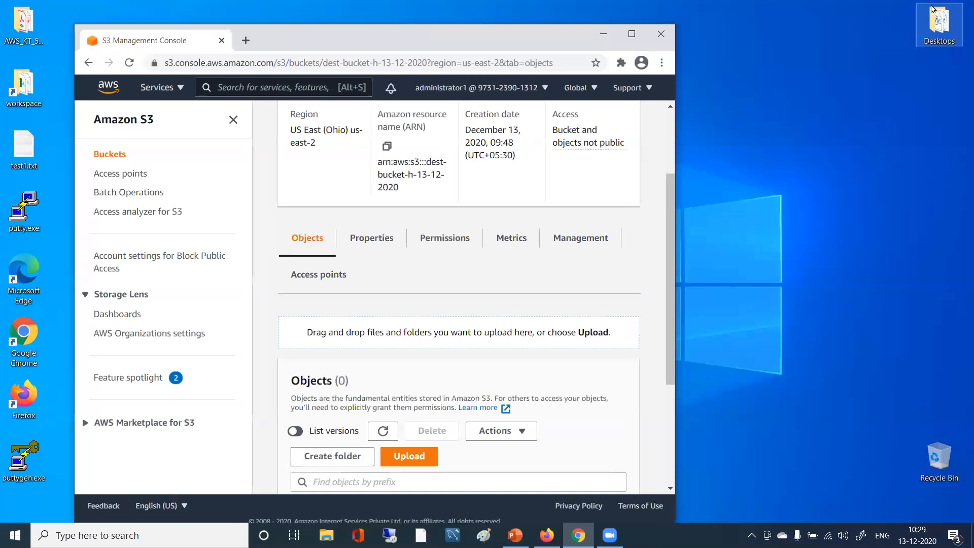
double_click(429, 34)
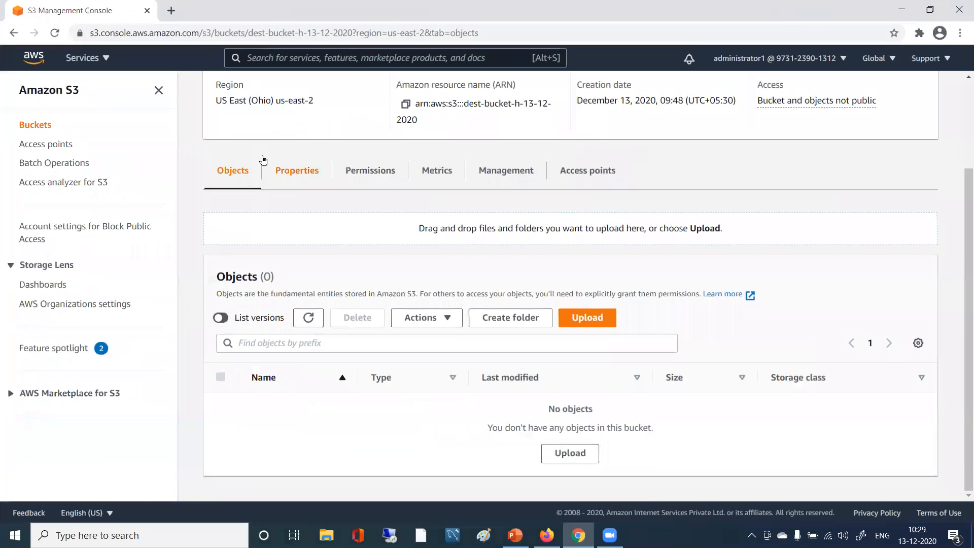
- Start an upload into source-bucket-h-13-12-2020 and add the file test1 - Copy.txt from the Desktop folder
scroll(263, 161, "up", 3)
left_click(228, 94)
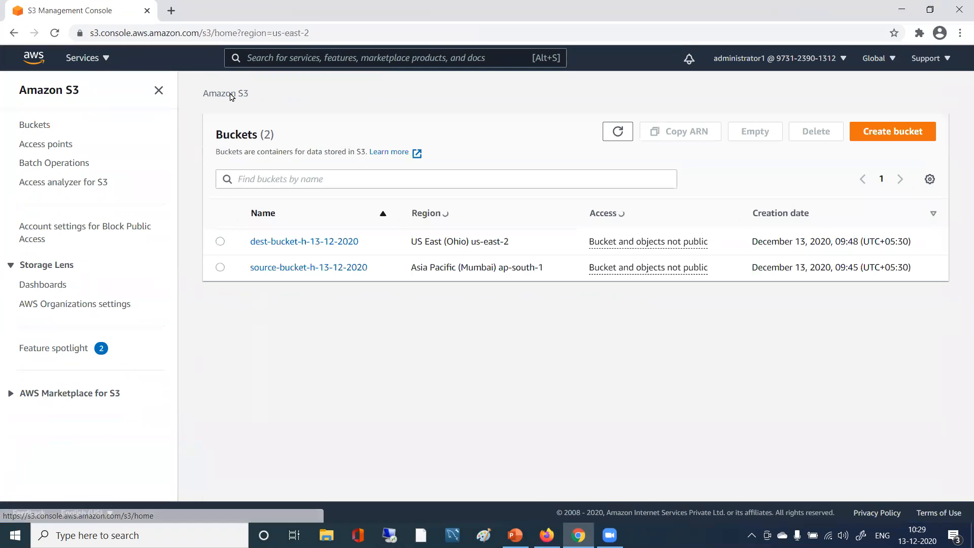
left_click(279, 267)
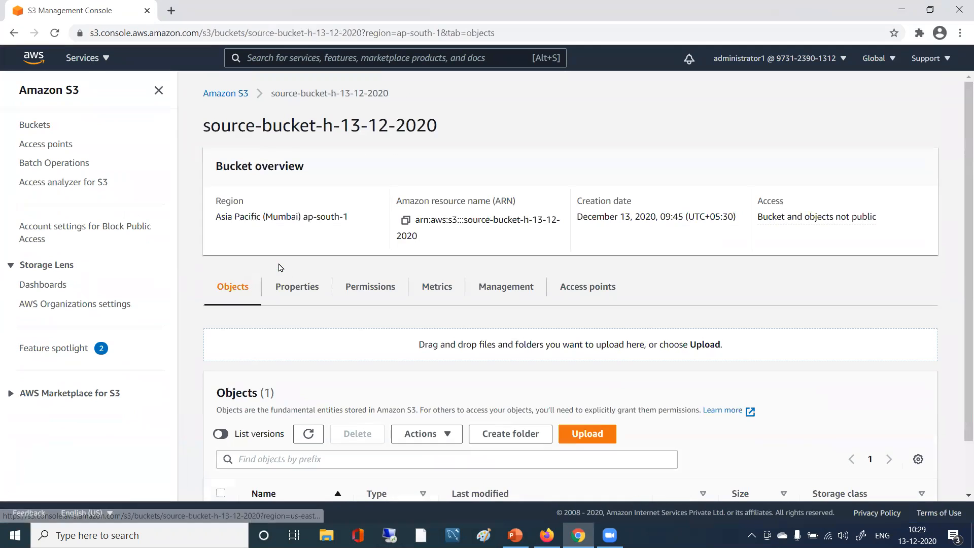
scroll(424, 337, "down", 1)
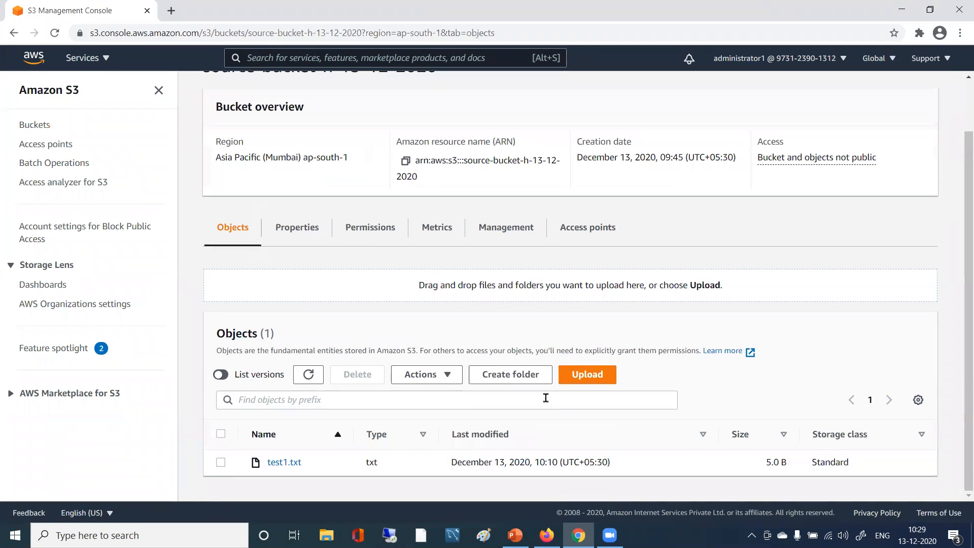
left_click(604, 374)
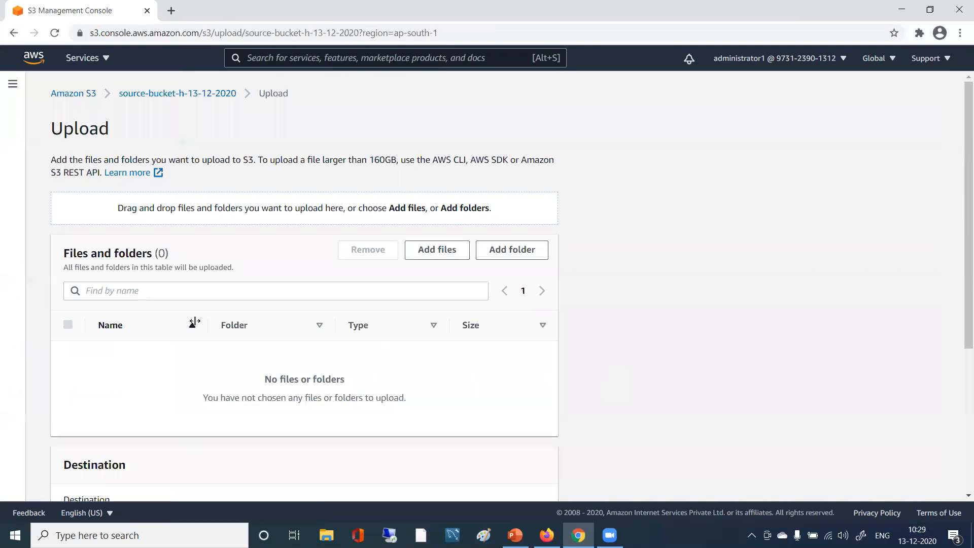
left_click(437, 250)
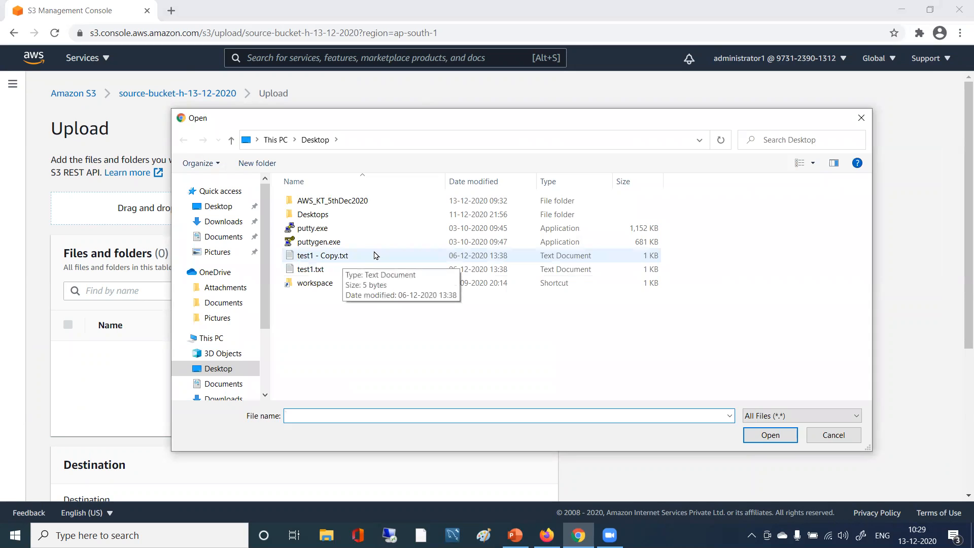
double_click(376, 256)
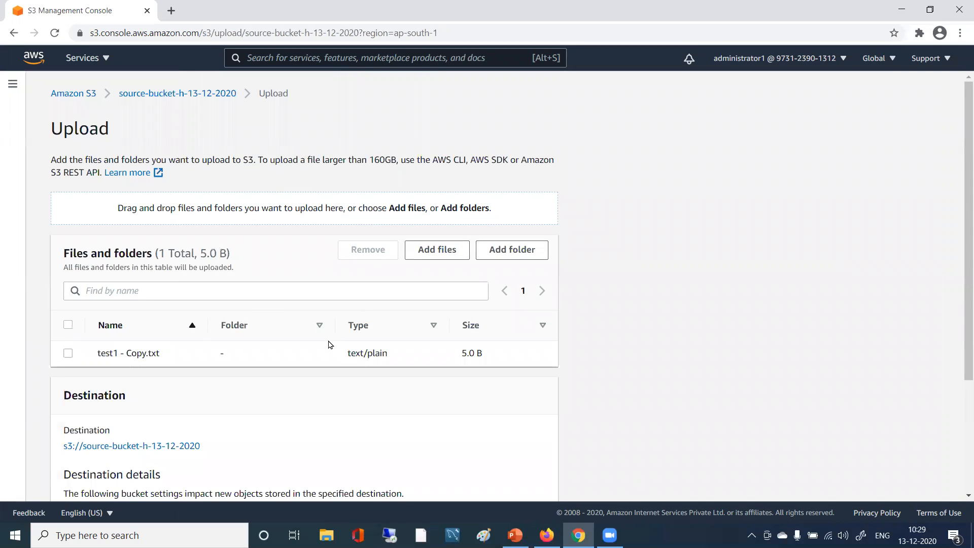
- Review the destination details and additional upload options, upload the file with the default settings, and exit the upload status page
scroll(331, 345, "down", 3)
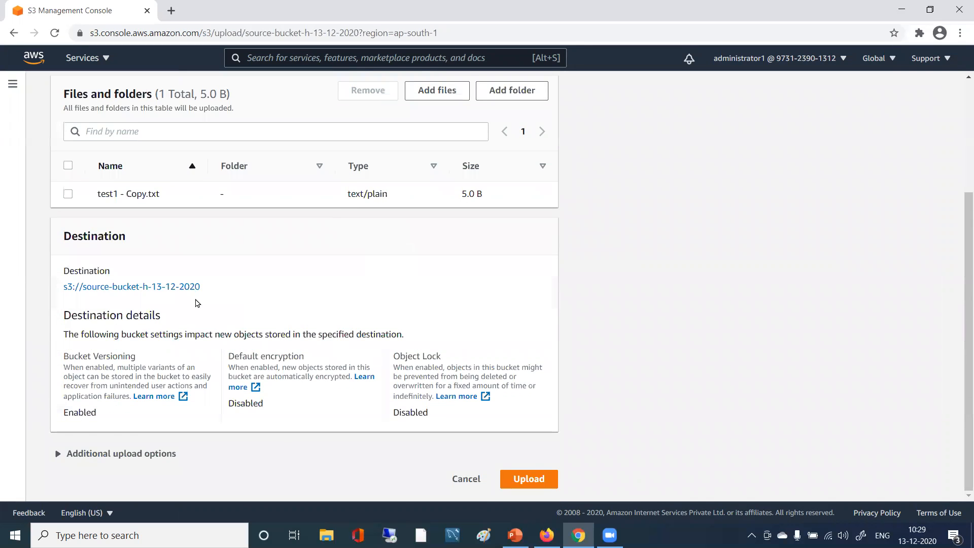
scroll(267, 293, "up", 3)
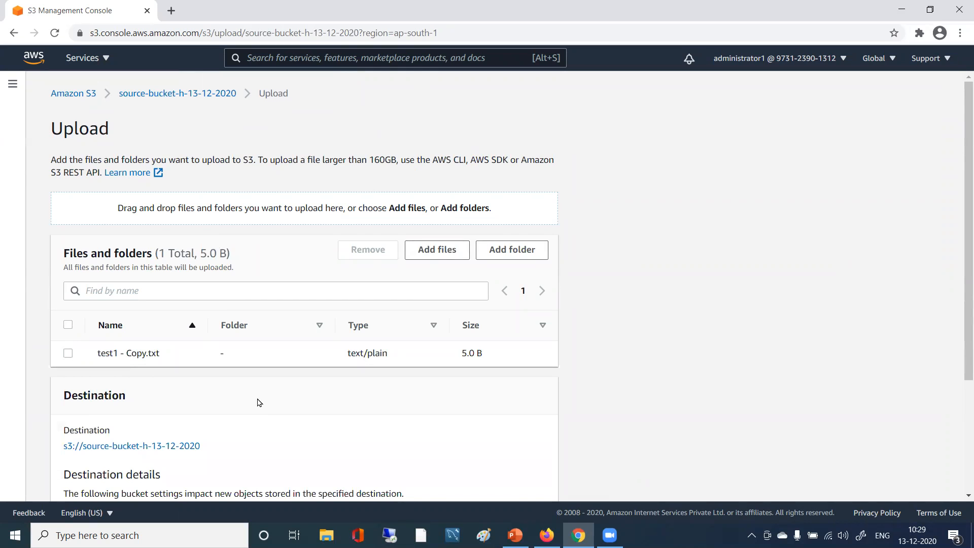
scroll(258, 403, "down", 3)
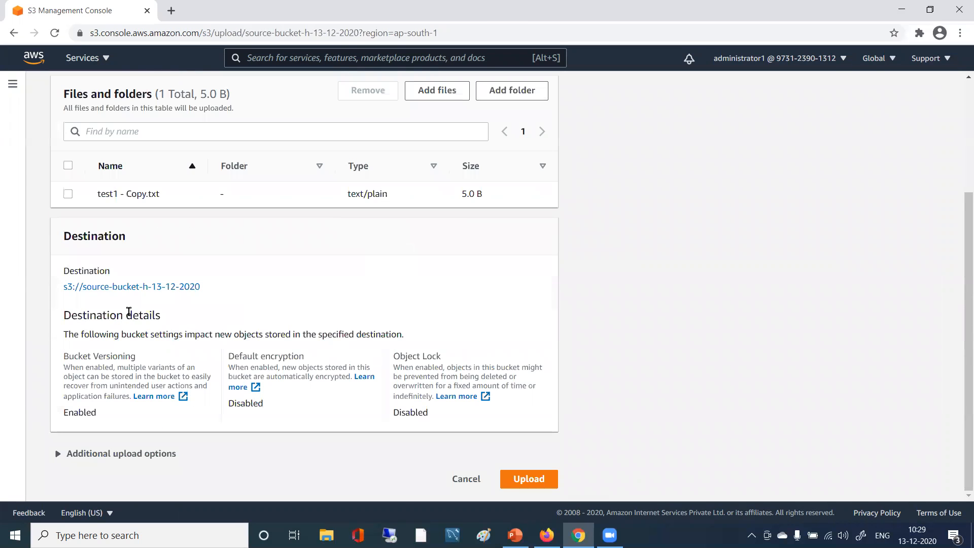
left_click(75, 455)
scroll(272, 451, "down", 15)
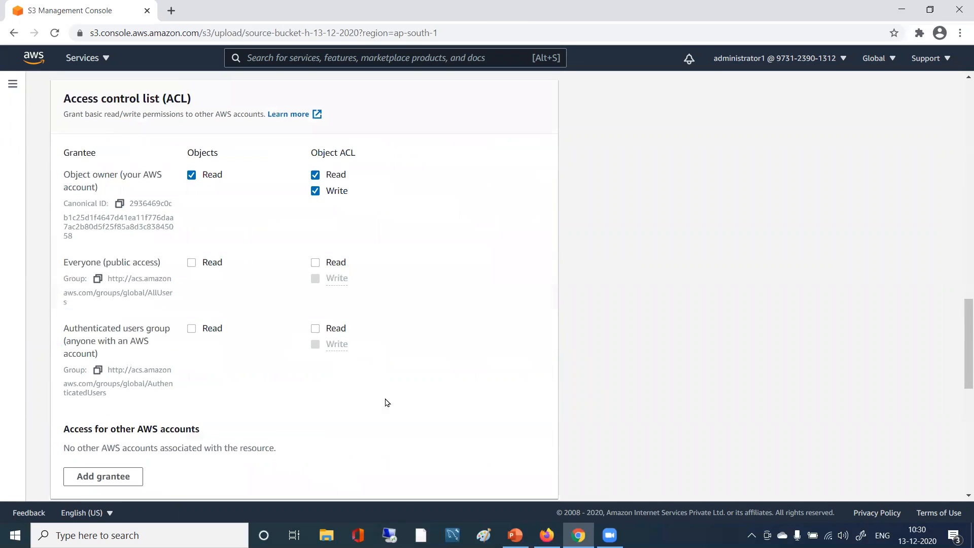
scroll(387, 403, "down", 10)
left_click(519, 472)
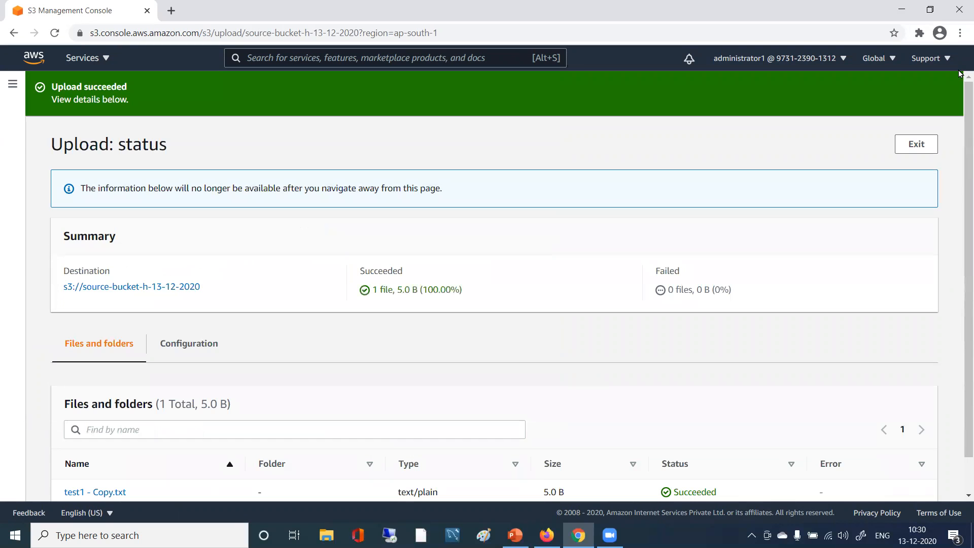
left_click(913, 145)
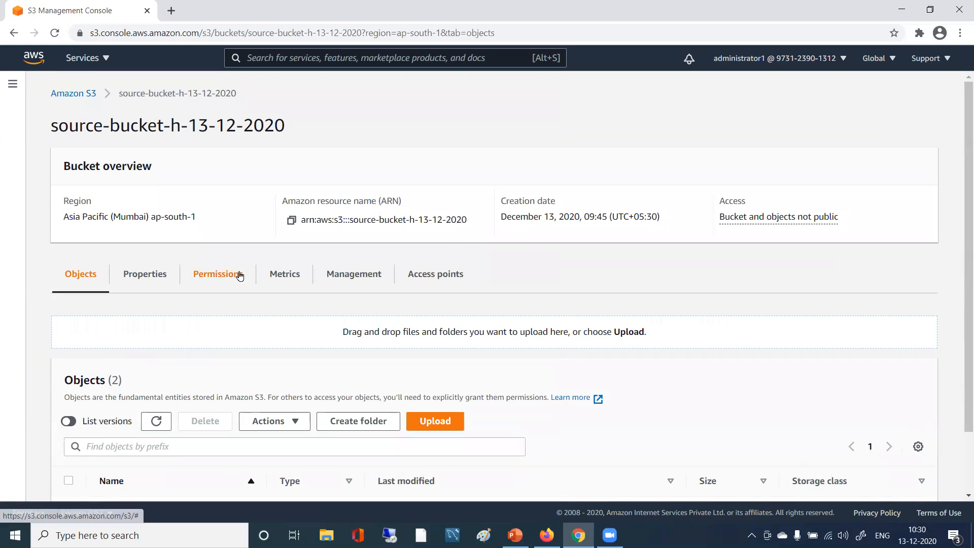
- Open dest-bucket-h-13-12-2020 and keep refreshing its object list to check whether test1 - Copy.txt has been replicated
left_click(75, 94)
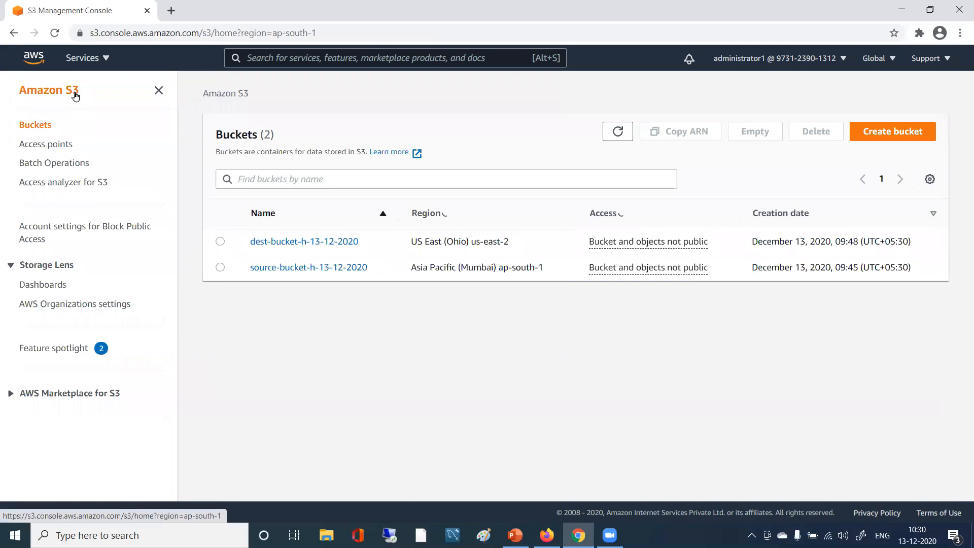
left_click(312, 241)
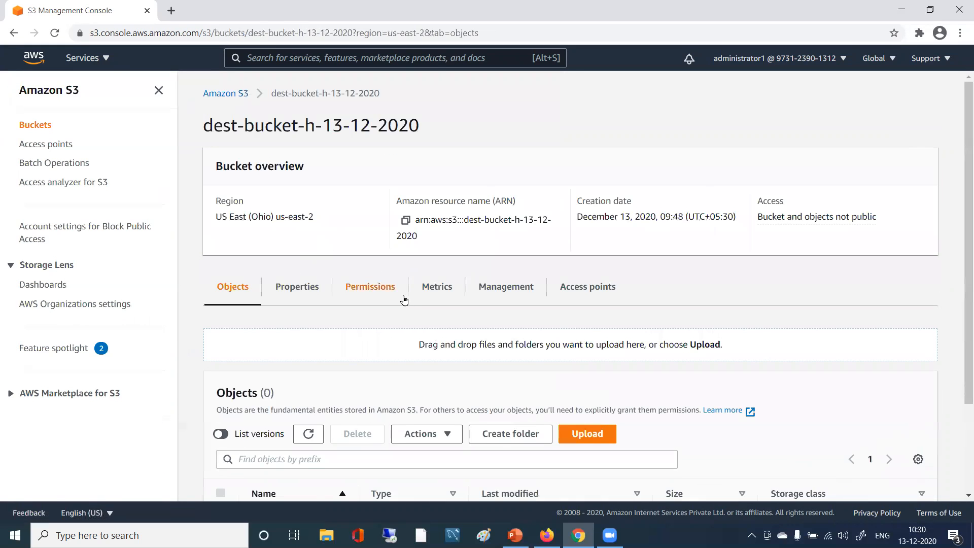
scroll(405, 300, "down", 3)
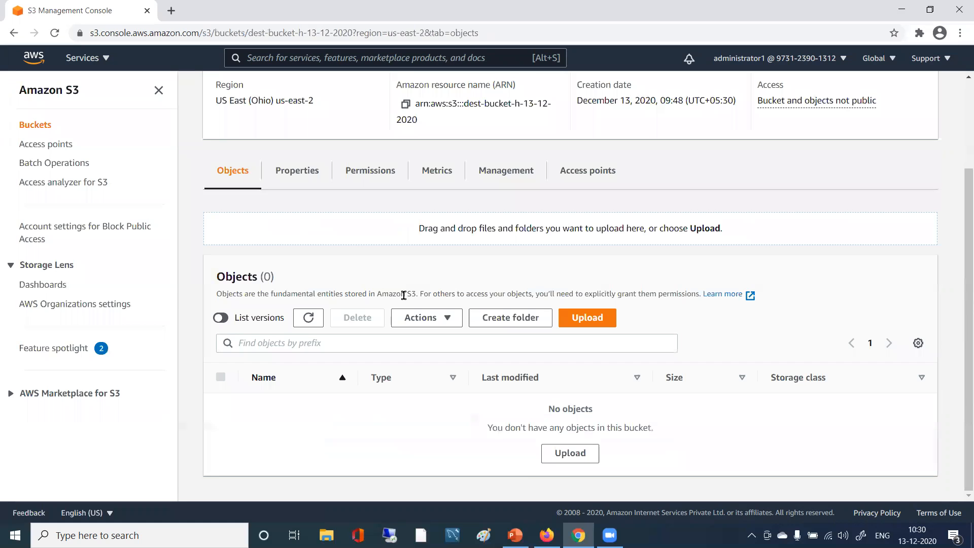
left_click(310, 318)
left_click(310, 318)
left_click(303, 321)
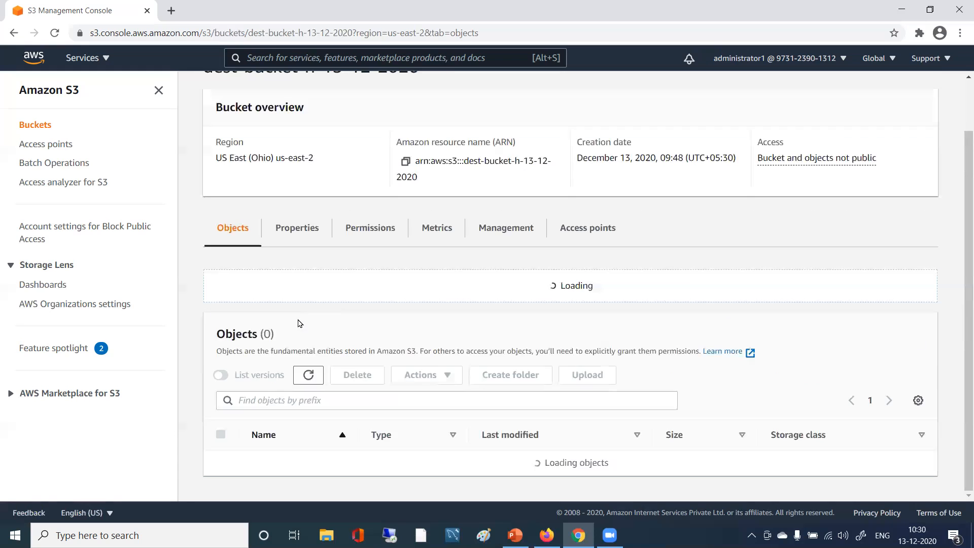
left_click(300, 323)
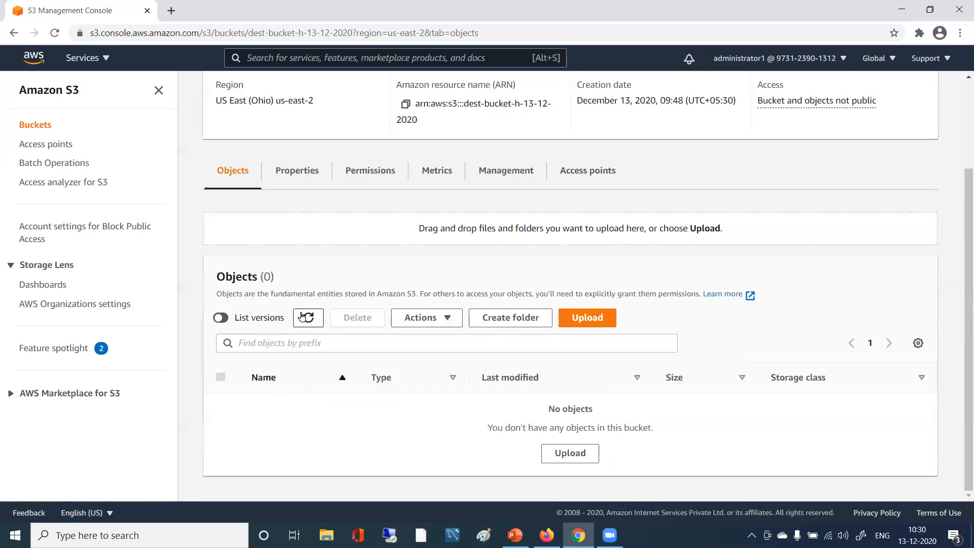
left_click(305, 319)
left_click(305, 319)
left_click(303, 319)
left_click(303, 319)
left_click(303, 318)
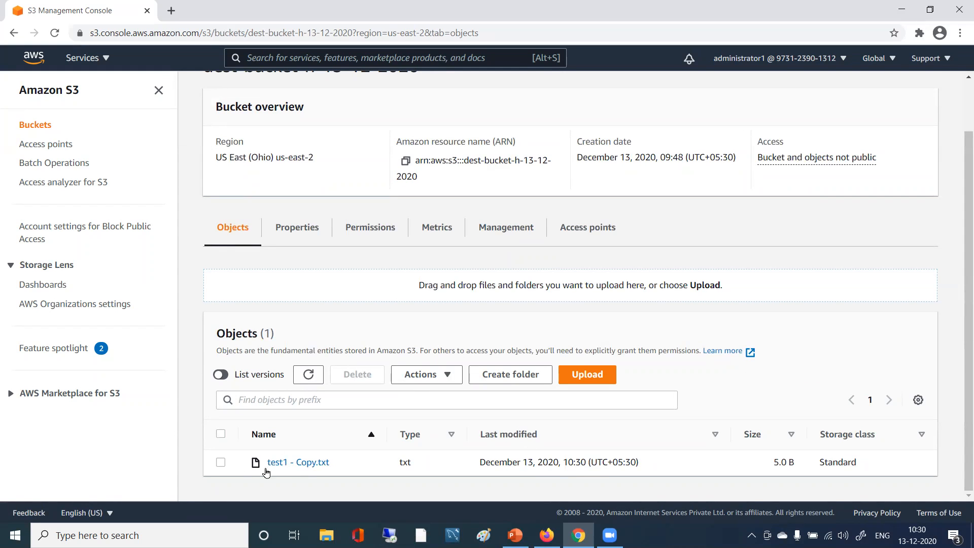
left_click(308, 375)
- Go back to source-bucket-h-13-12-2020 and review its objects for comparison with the destination bucket
scroll(297, 416, "up", 2)
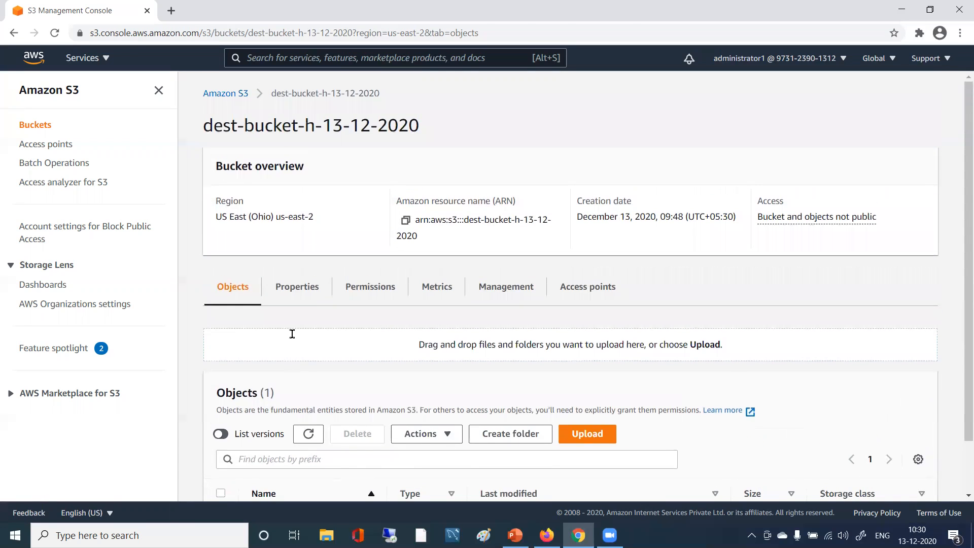
left_click(212, 94)
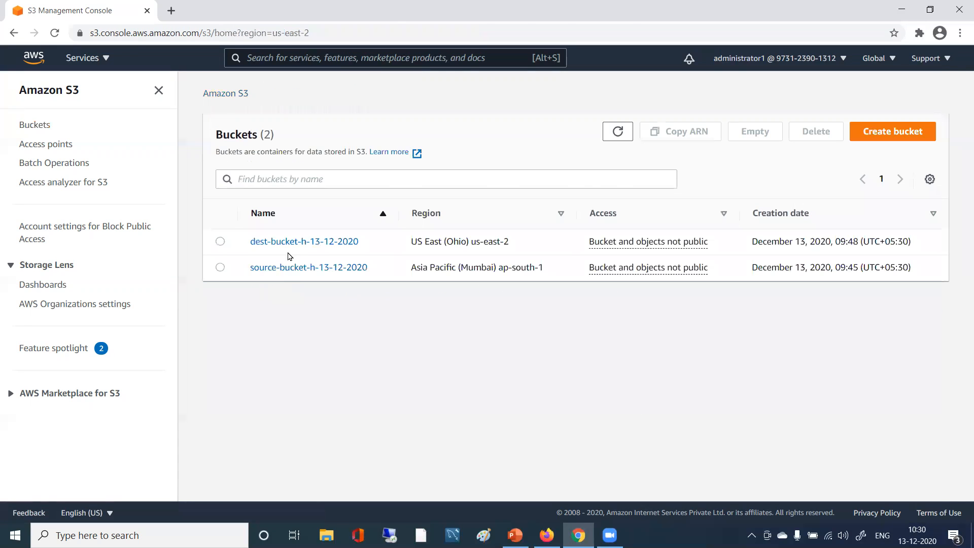
left_click(288, 268)
scroll(328, 321, "down", 2)
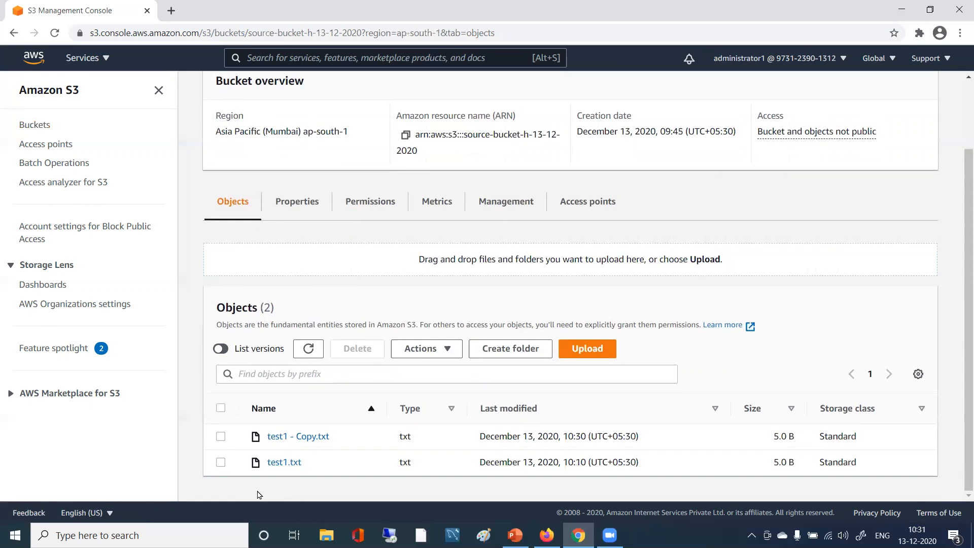
scroll(339, 402, "up", 3)
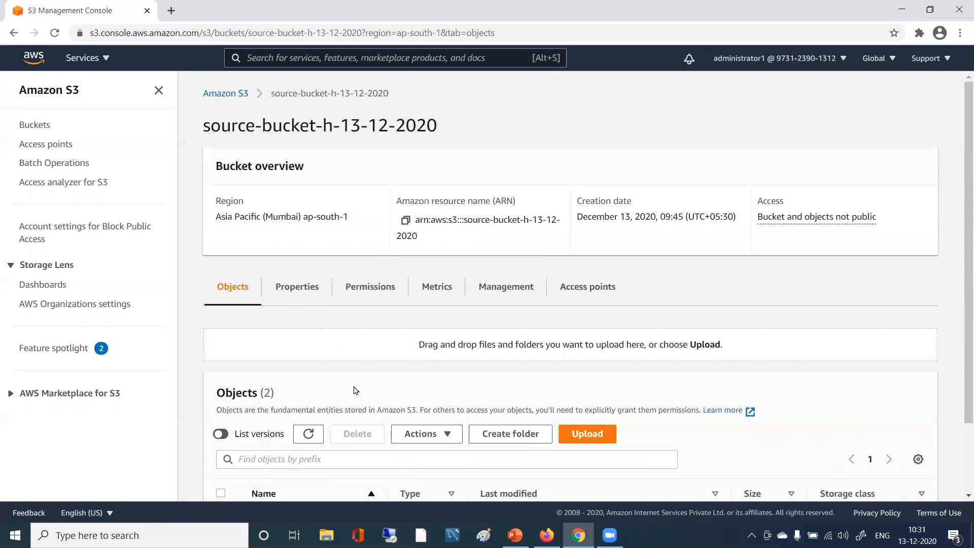
- Open dest-bucket-h-13-12-2020 from the bucket list, check its objects for test1 - Copy.txt, and return to the bucket list
left_click(223, 94)
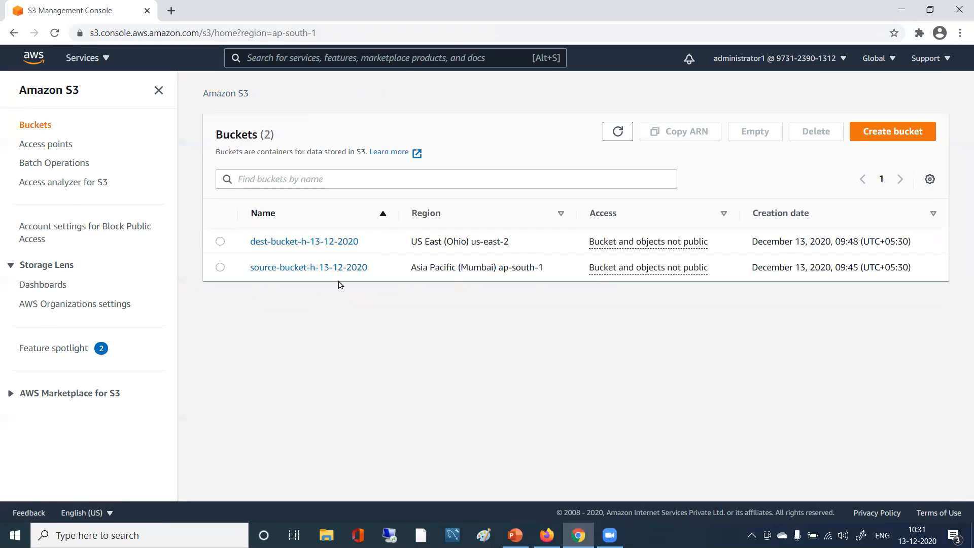
left_click(314, 242)
scroll(424, 284, "down", 2)
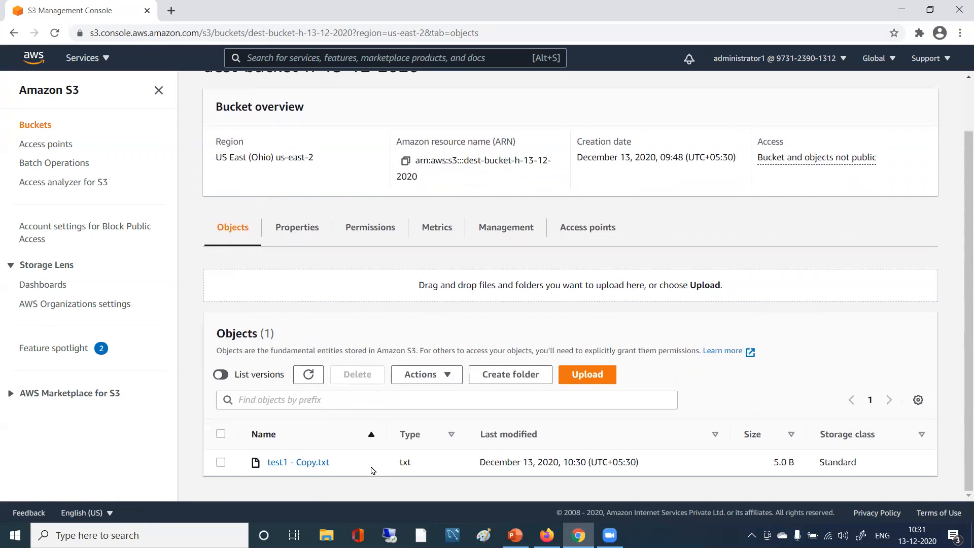
scroll(373, 469, "up", 2)
left_click(217, 99)
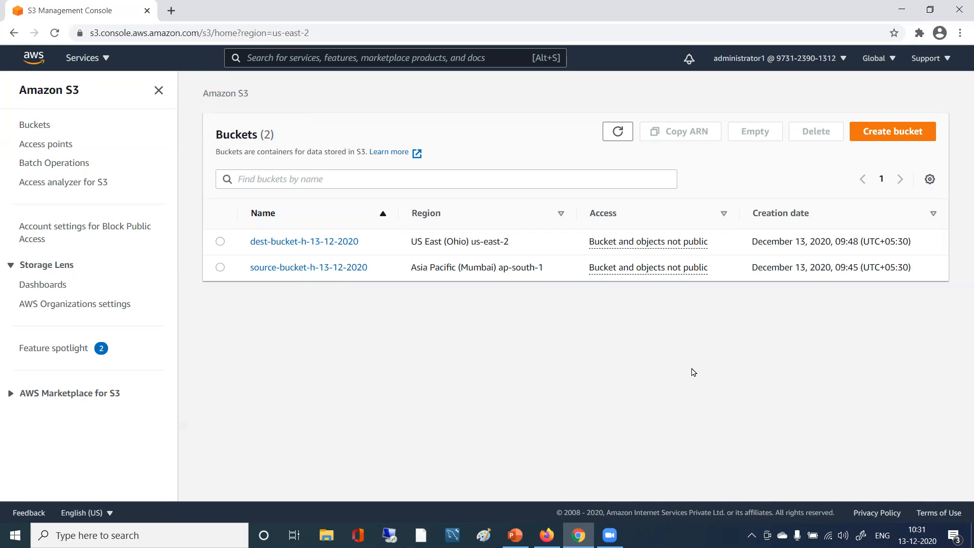
left_click(931, 60)
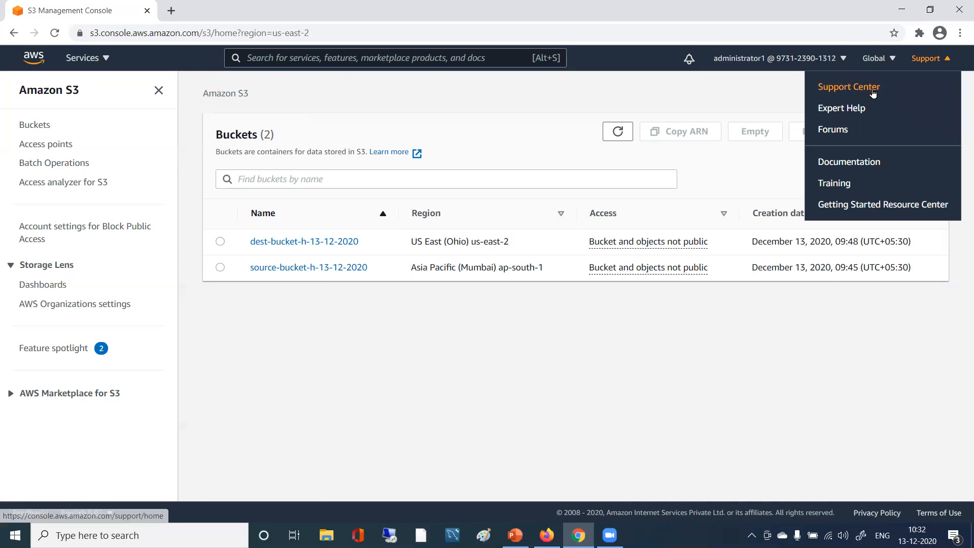
left_click(640, 387)
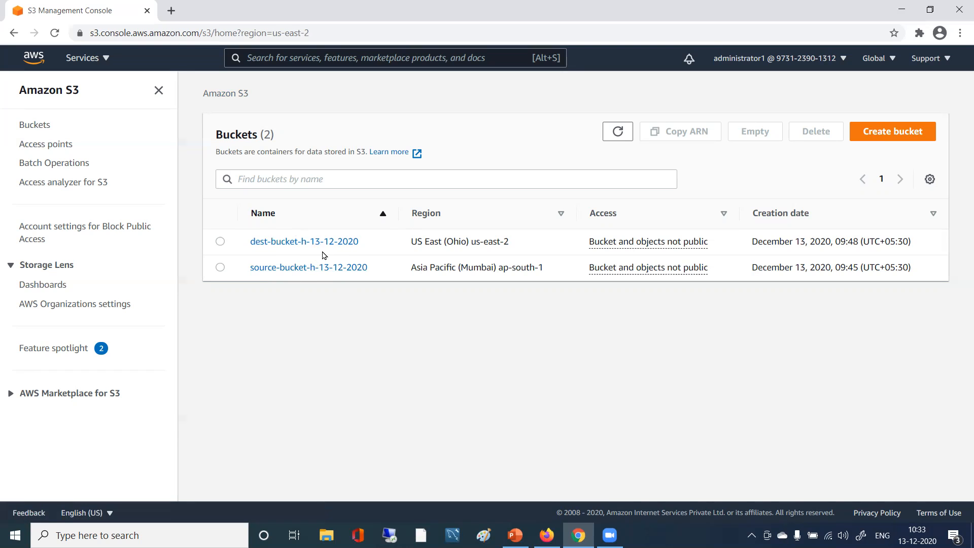
- Open source-bucket-h-13-12-2020 and compare the last modified times of test1 - Copy.txt and test1.txt
left_click(317, 270)
scroll(369, 348, "down", 2)
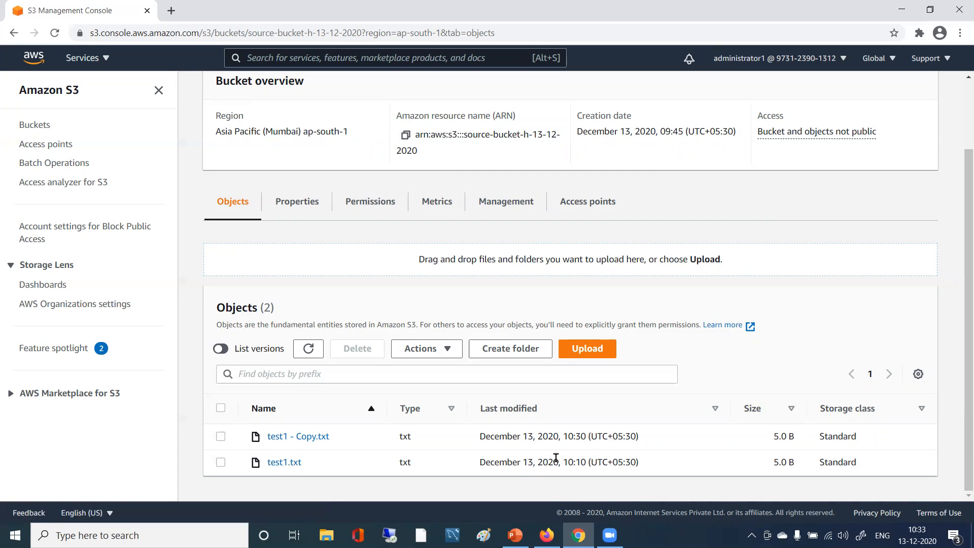
left_click_drag(562, 461, 588, 461)
left_click(544, 460)
left_click_drag(559, 462, 588, 457)
left_click(546, 453)
left_click_drag(501, 434, 594, 439)
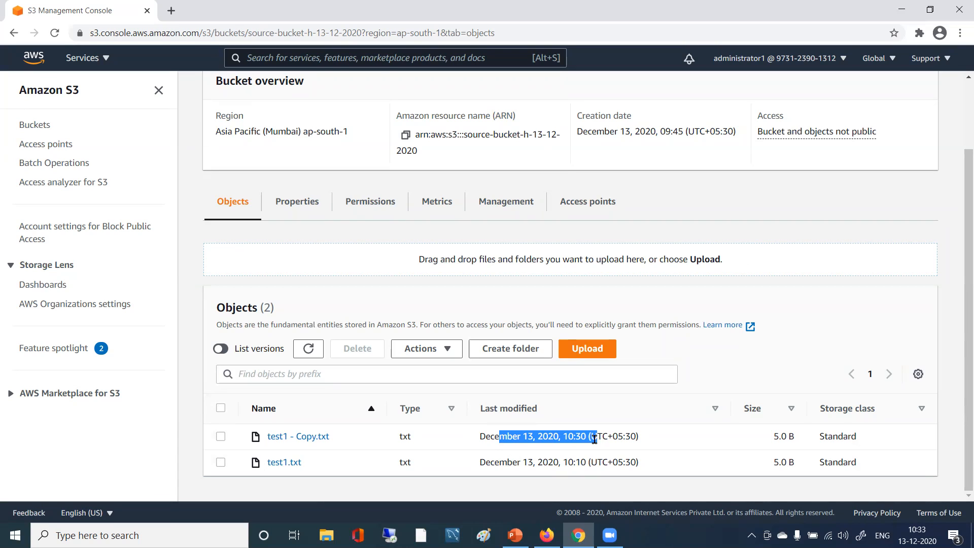
left_click(594, 439)
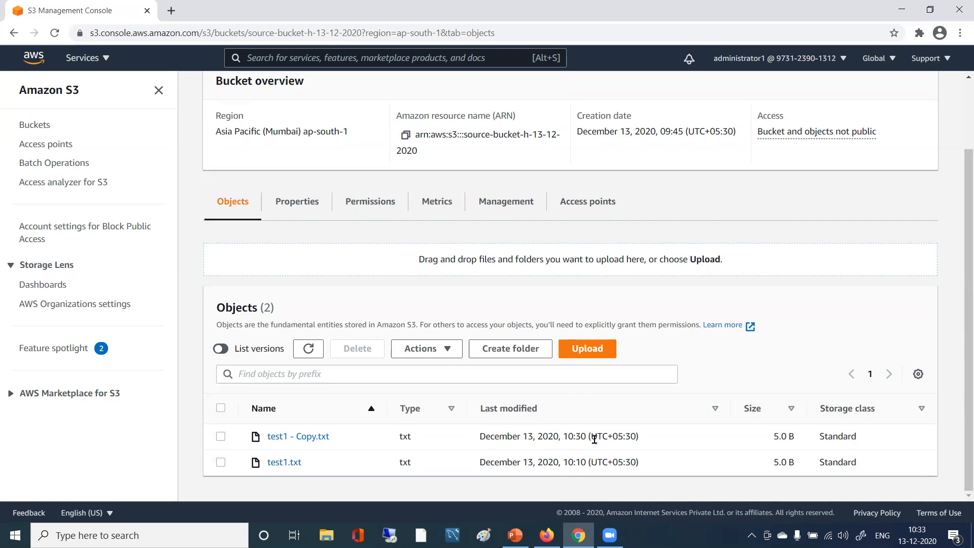
left_click_drag(505, 458, 588, 460)
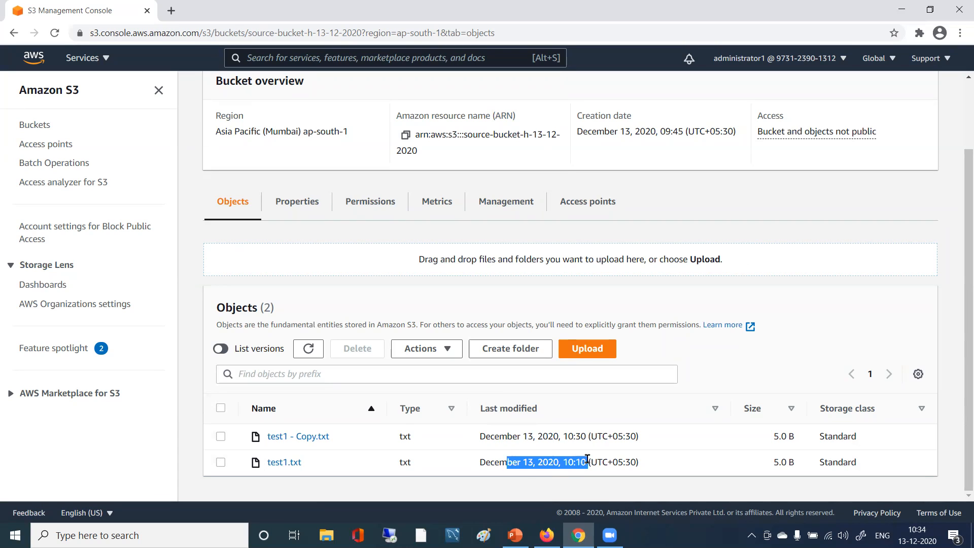
left_click(521, 439)
left_click_drag(500, 435, 624, 437)
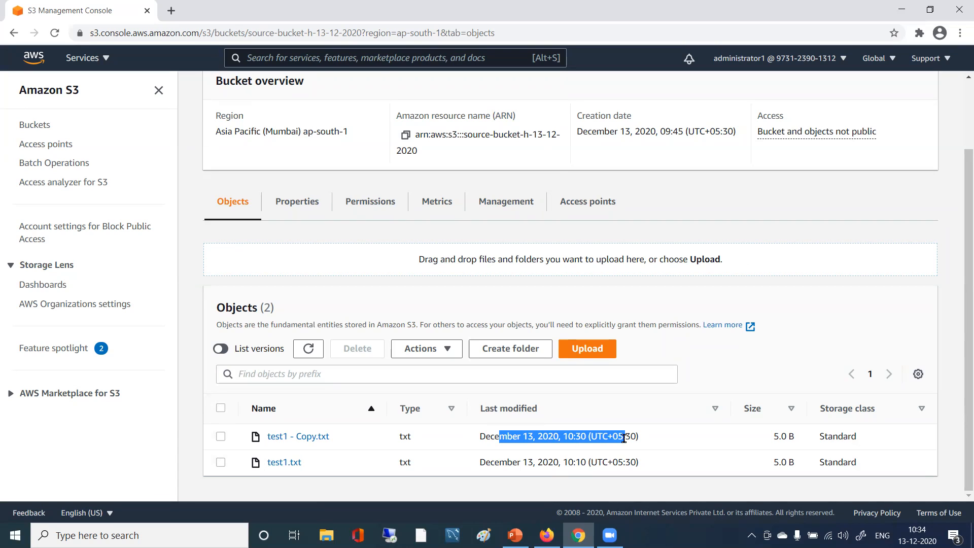
left_click(624, 437)
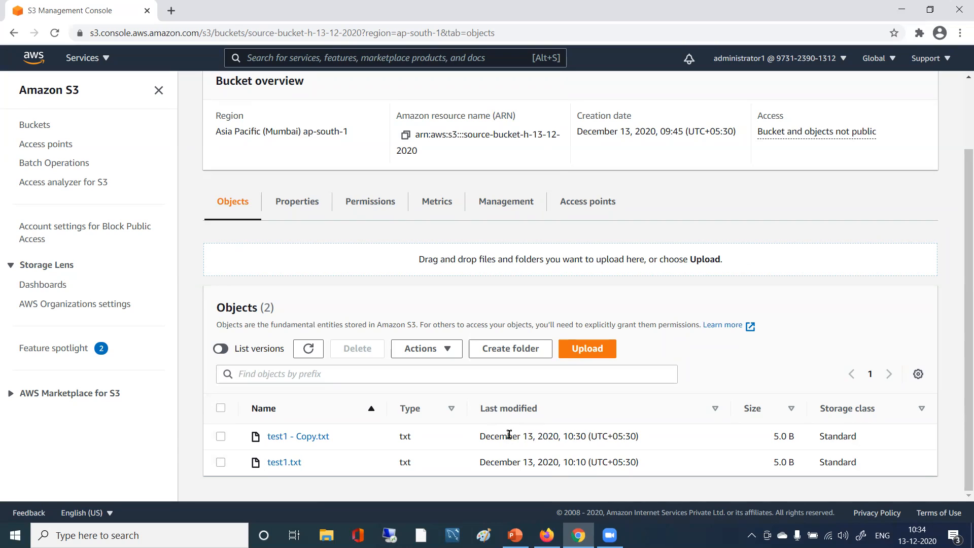
left_click_drag(507, 435, 602, 437)
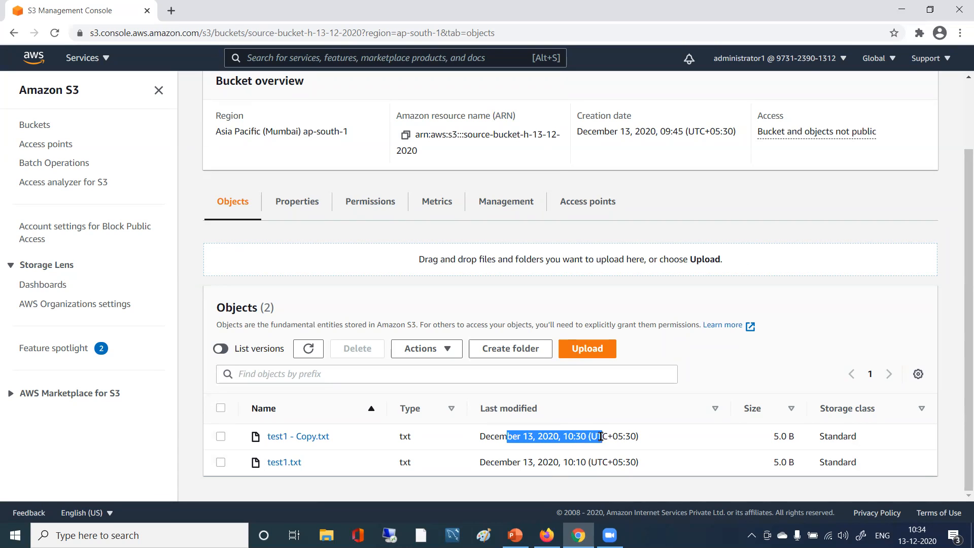
left_click(601, 436)
left_click_drag(523, 437, 603, 436)
left_click_drag(507, 462, 628, 464)
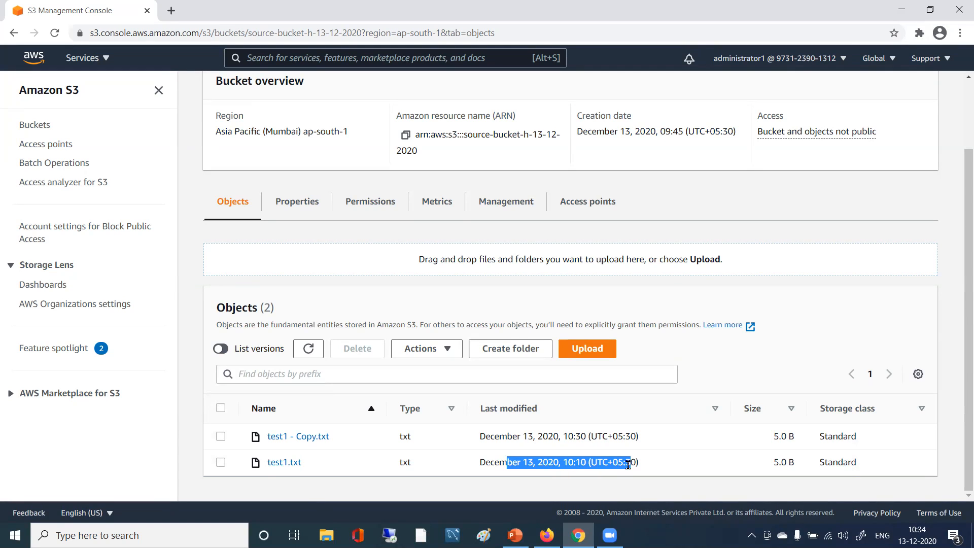
left_click(573, 456)
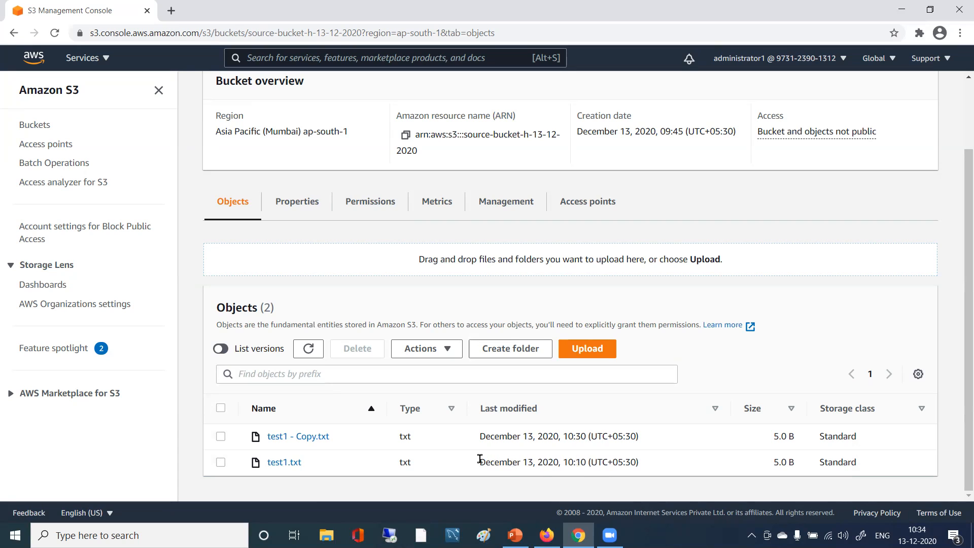
left_click_drag(480, 461, 639, 464)
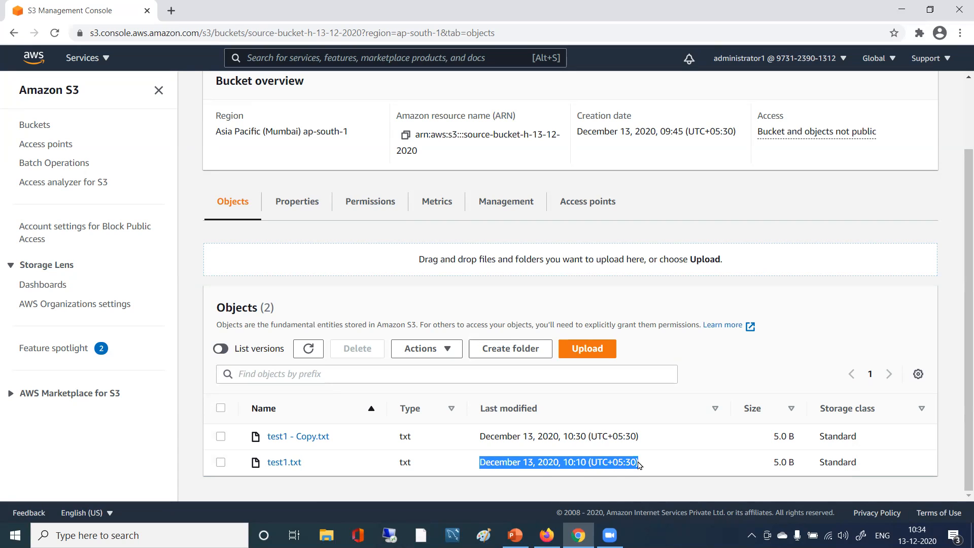
left_click(592, 457)
left_click_drag(481, 461, 640, 463)
left_click(518, 462)
left_click_drag(521, 462, 592, 463)
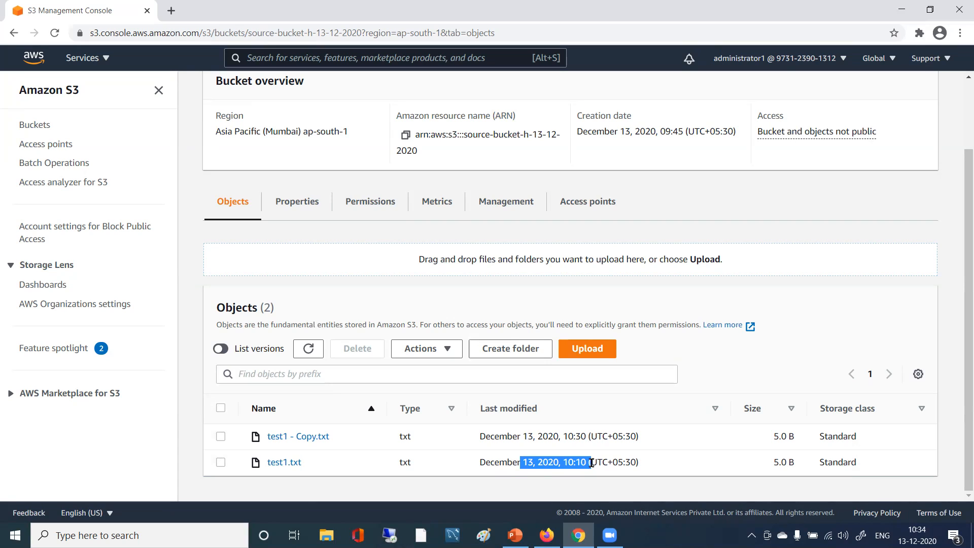
left_click(592, 462)
left_click_drag(512, 462, 603, 463)
left_click(602, 463)
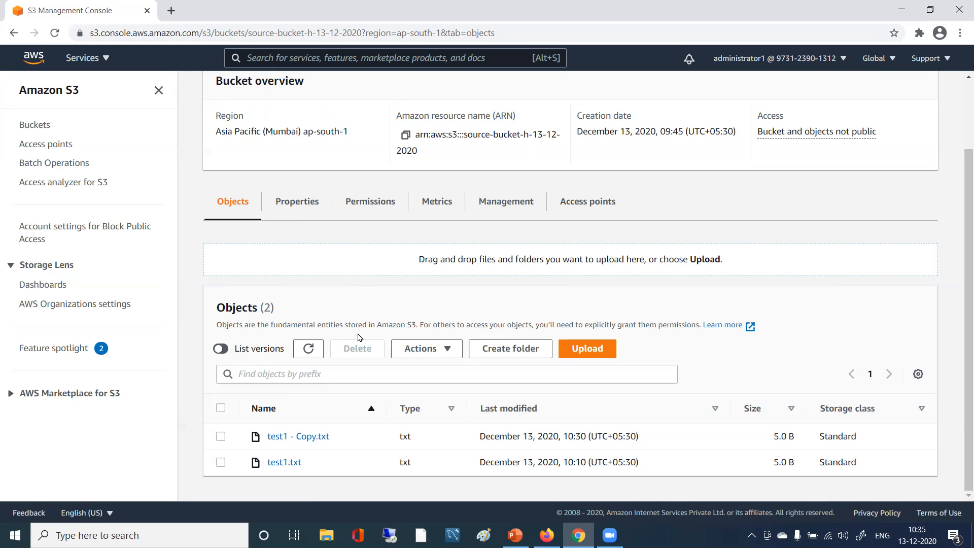
scroll(360, 337, "up", 2)
scroll(359, 337, "down", 2)
scroll(359, 337, "up", 2)
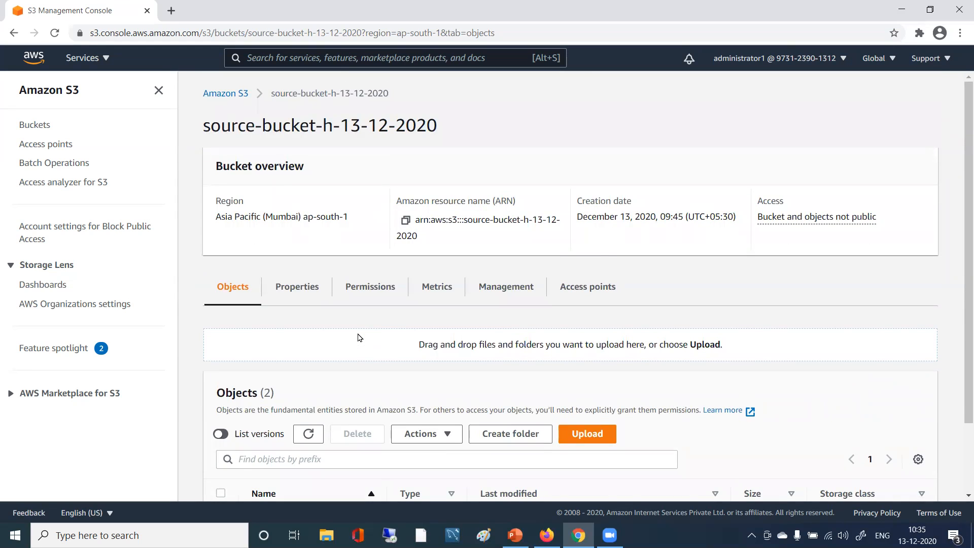
scroll(359, 337, "down", 2)
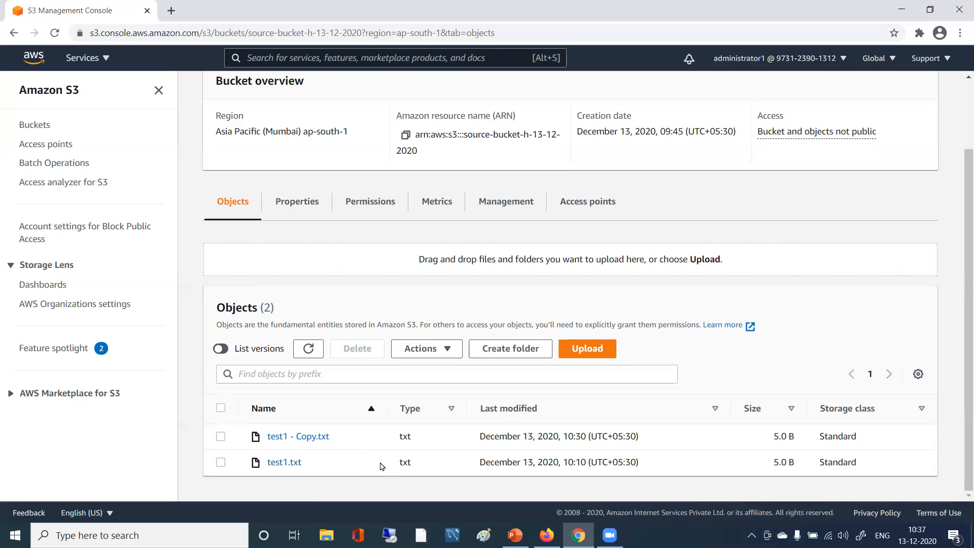
- Select test1.txt in the source bucket, open the object to view its contents, and close the opened file
left_click(221, 462)
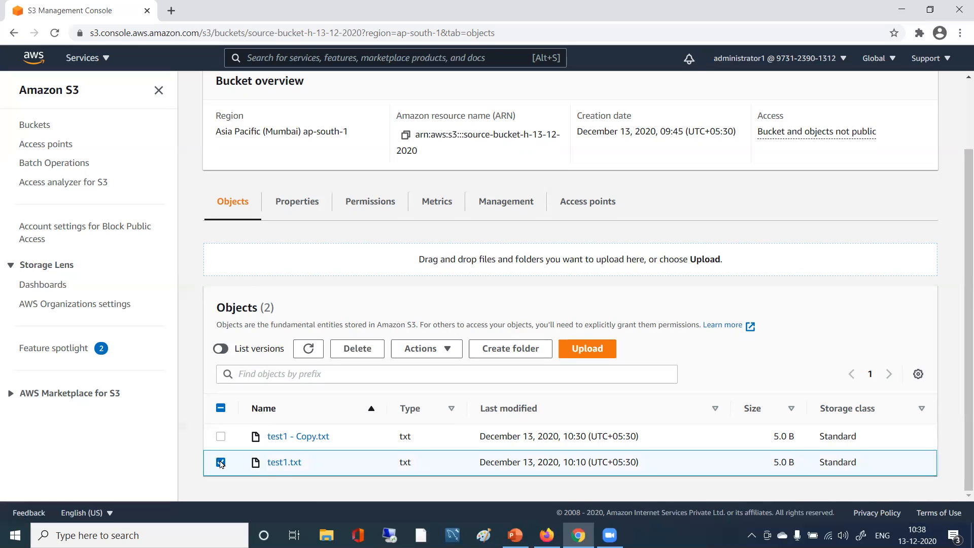
left_click(448, 351)
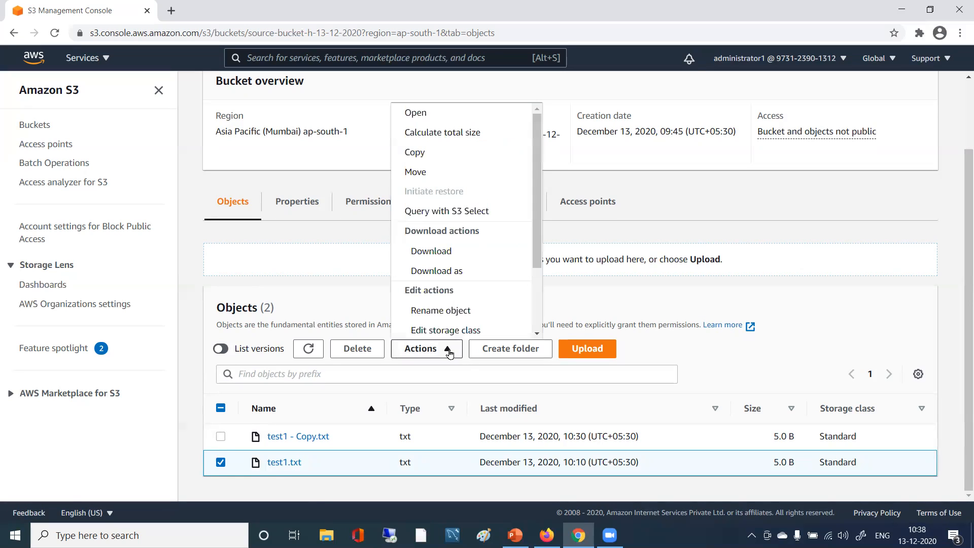
left_click(418, 114)
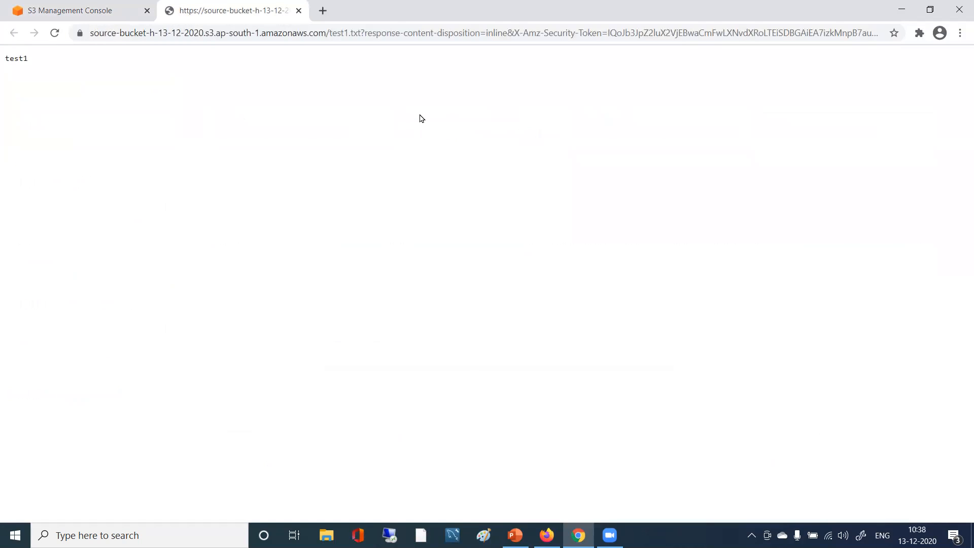
double_click(11, 60)
left_click(24, 84)
left_click(299, 11)
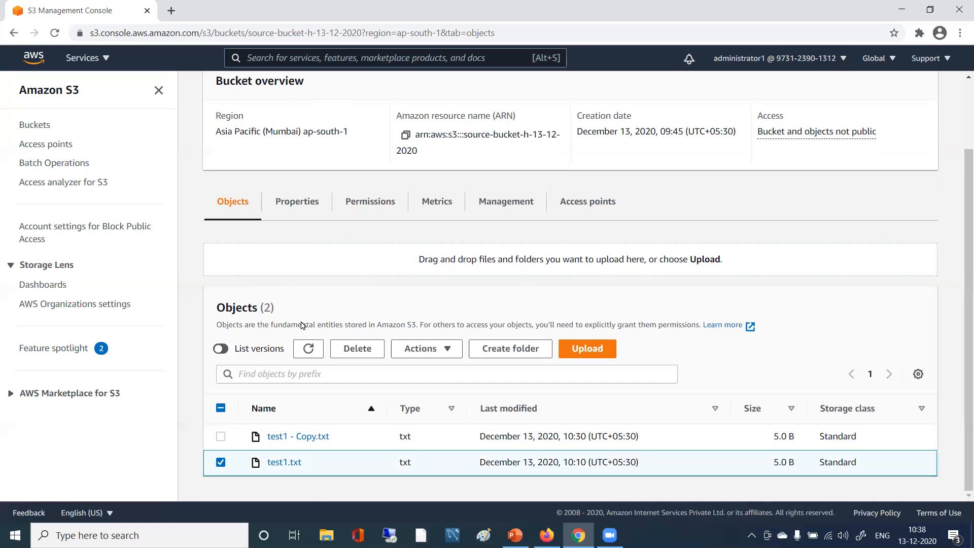
left_click(447, 350)
left_click(424, 113)
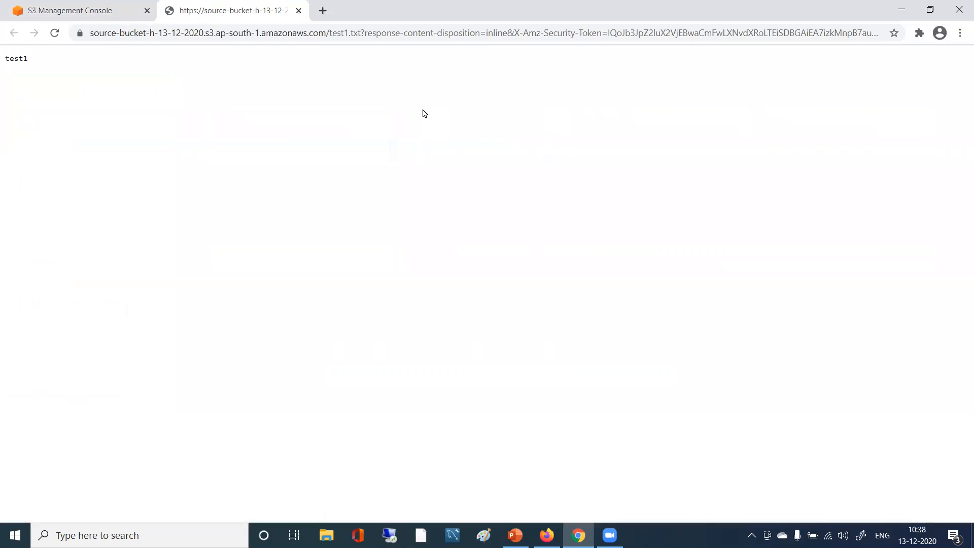
left_click(299, 10)
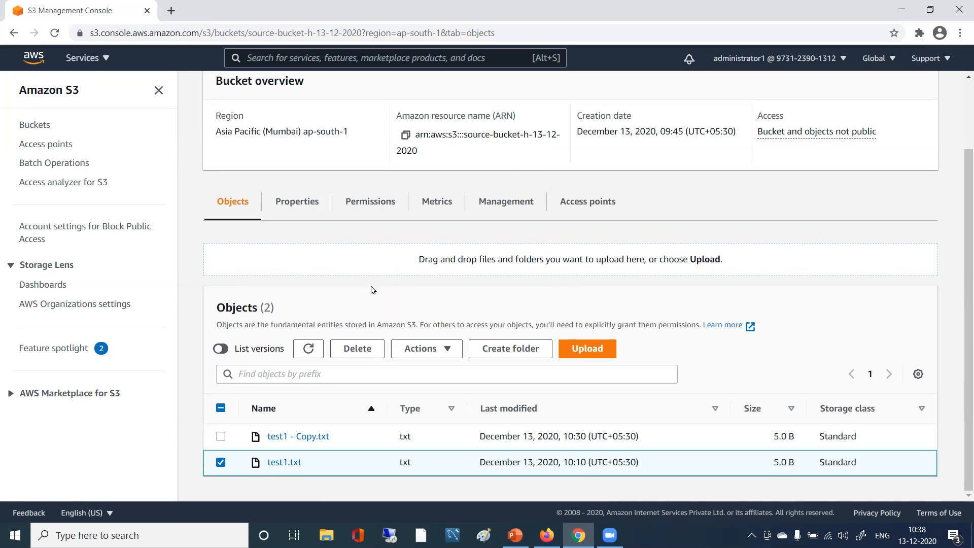
- Leave the source bucket and go to the IAM service by searching the console for iam
scroll(392, 300, "up", 2)
left_click(219, 94)
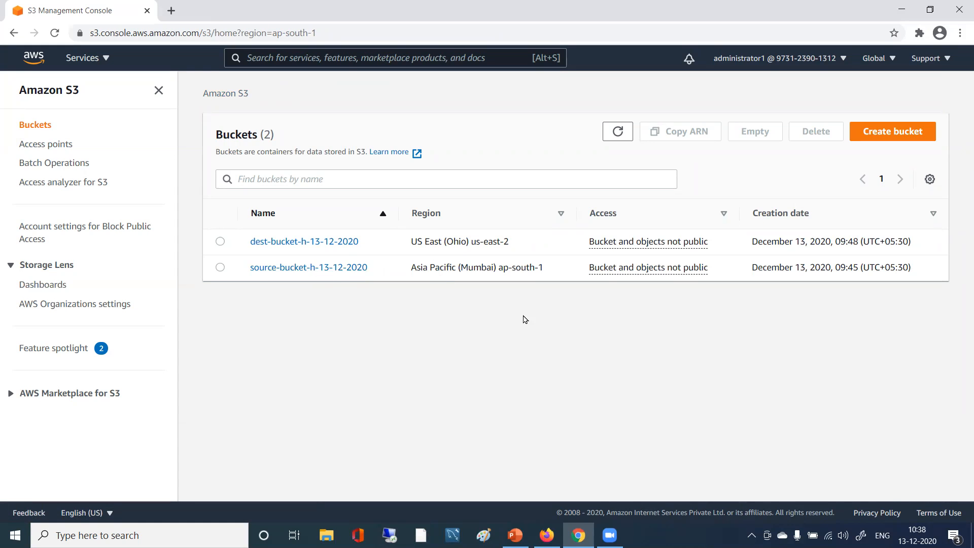
left_click(171, 10)
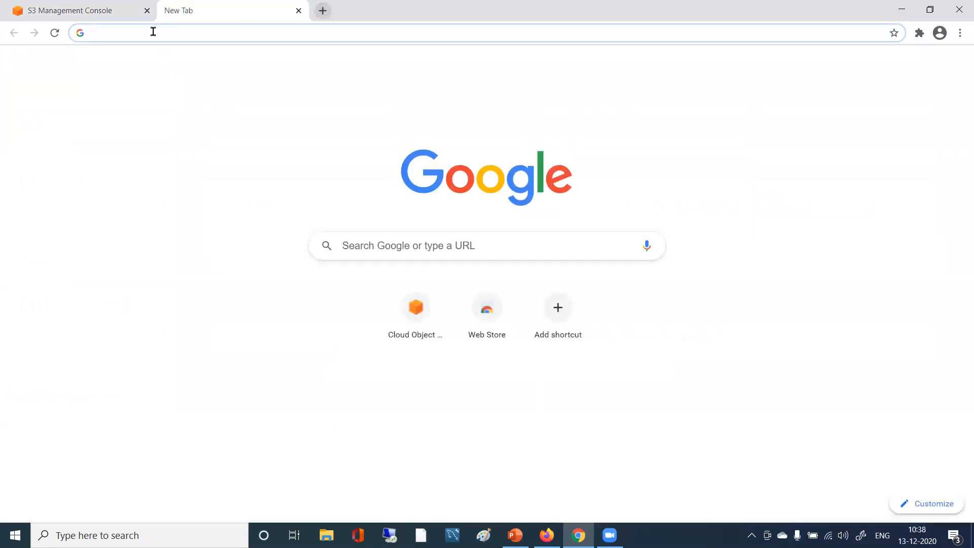
left_click(298, 10)
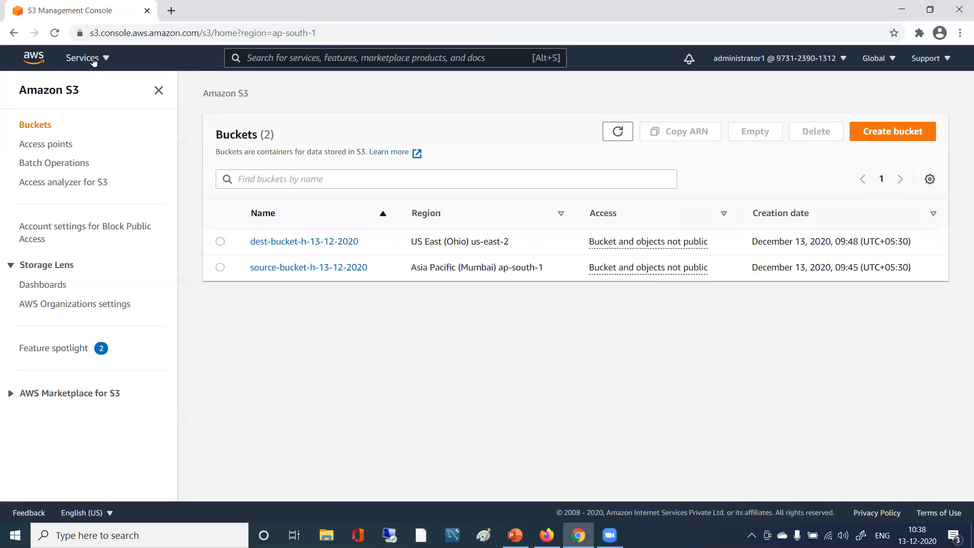
left_click(93, 61)
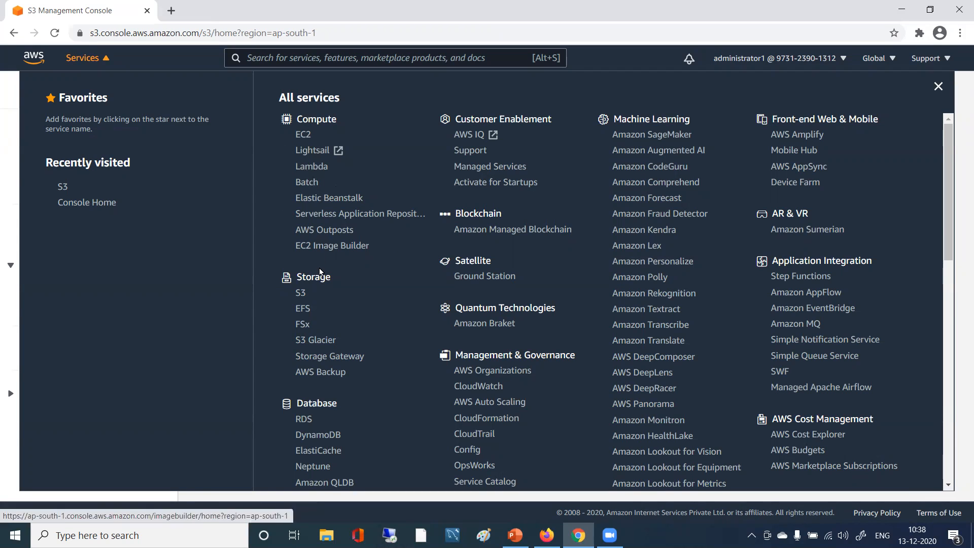
left_click(283, 57)
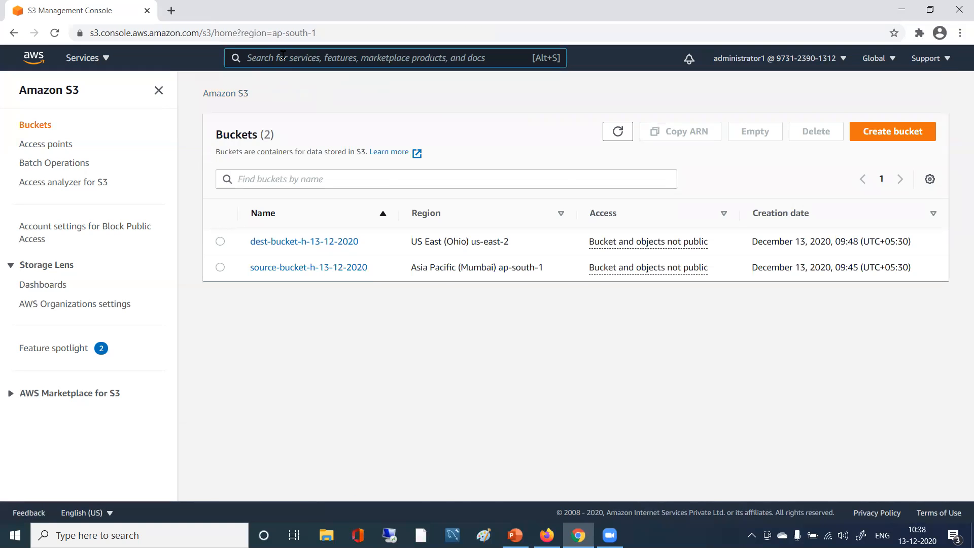
type("iam")
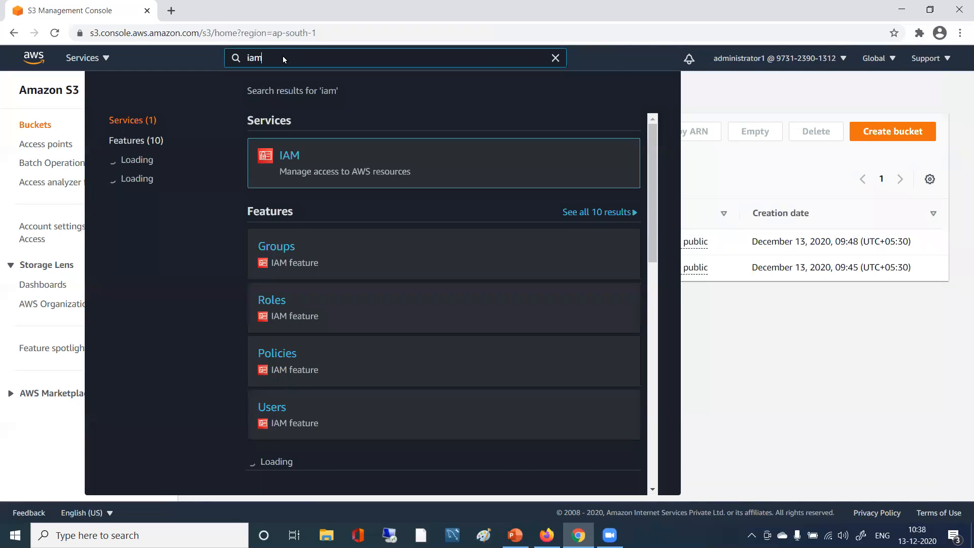
left_click(403, 139)
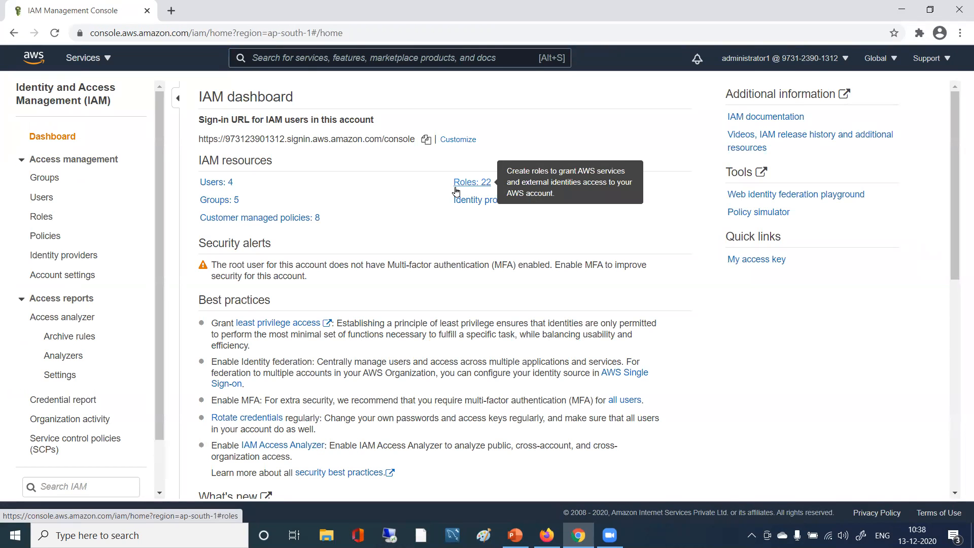
- Open the IAM roles list and filter the roles by crr
left_click(45, 217)
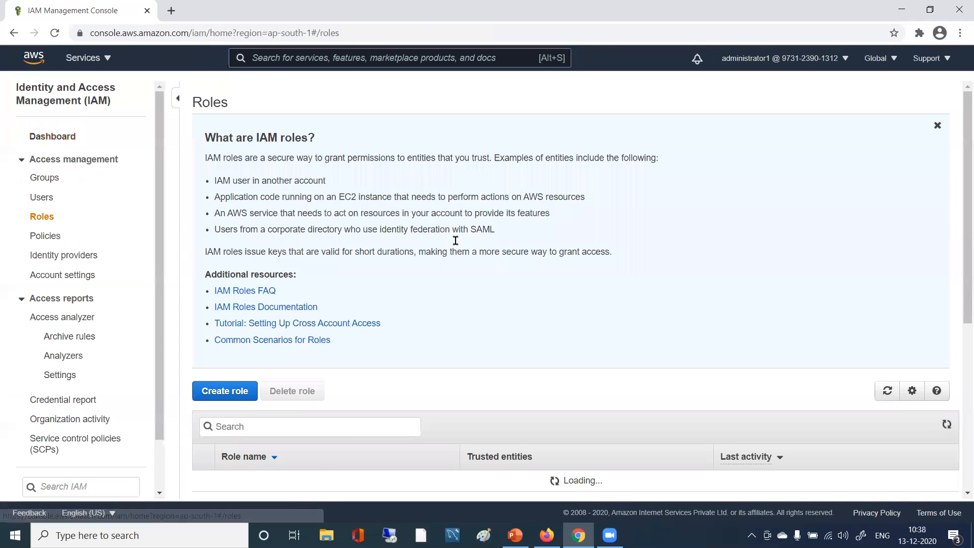
scroll(456, 241, "down", 4)
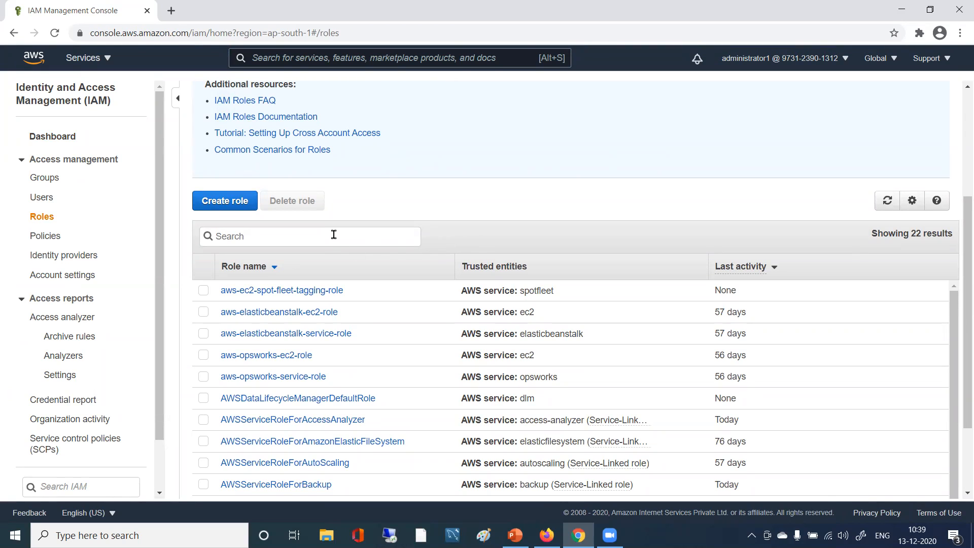
scroll(333, 235, "down", 5)
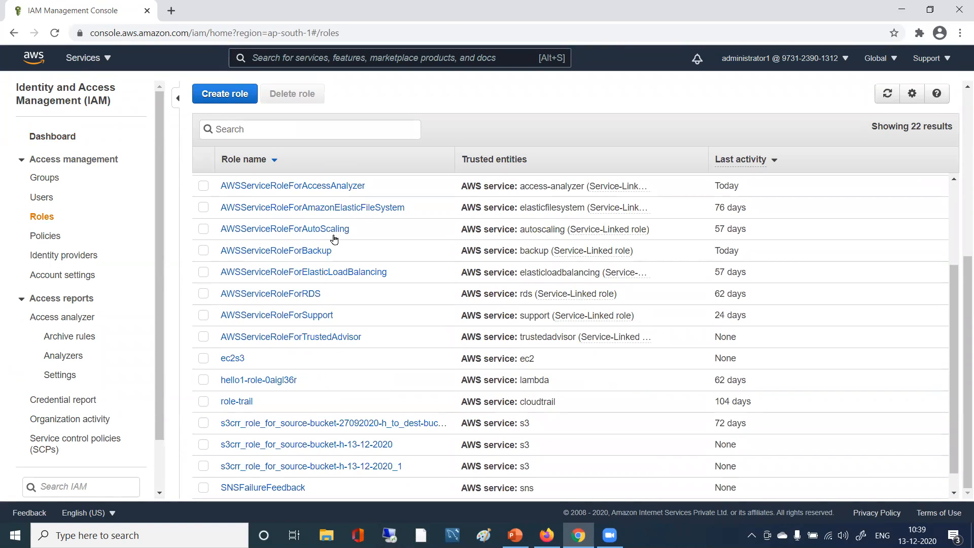
left_click(268, 124)
type("mum")
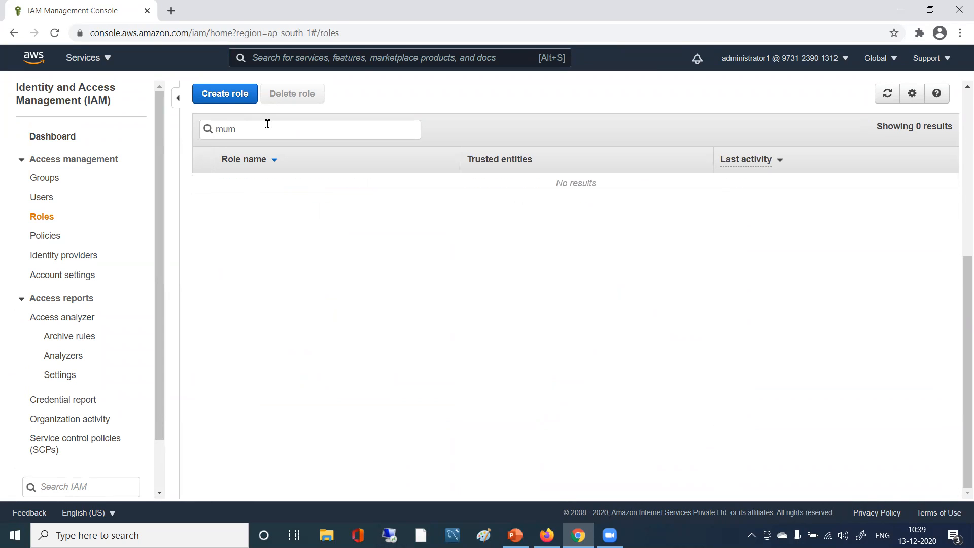
key("BackSpace")
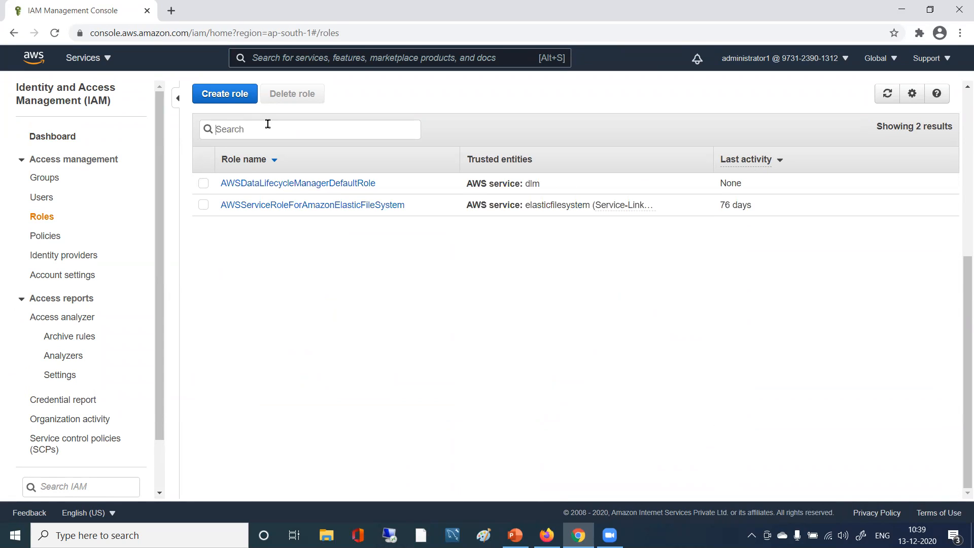
type("dr")
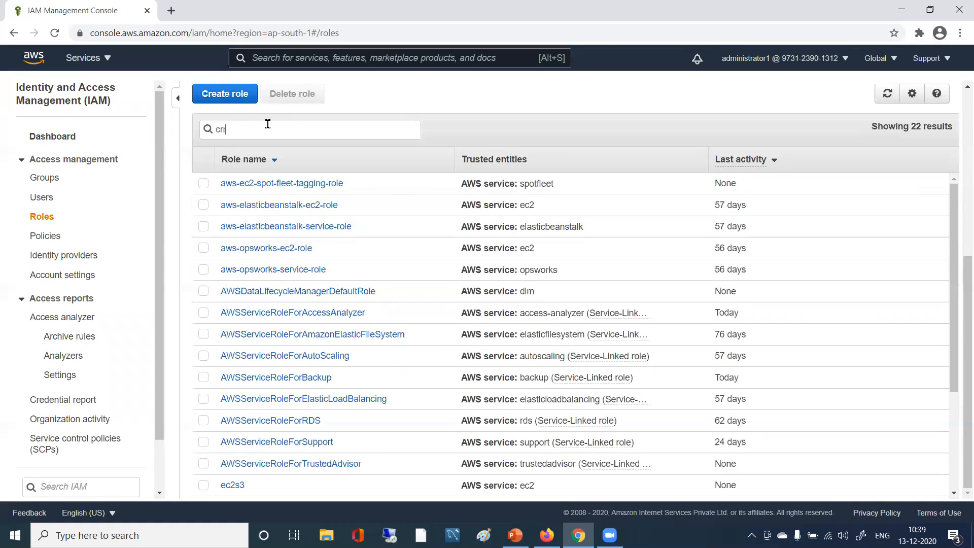
type("r")
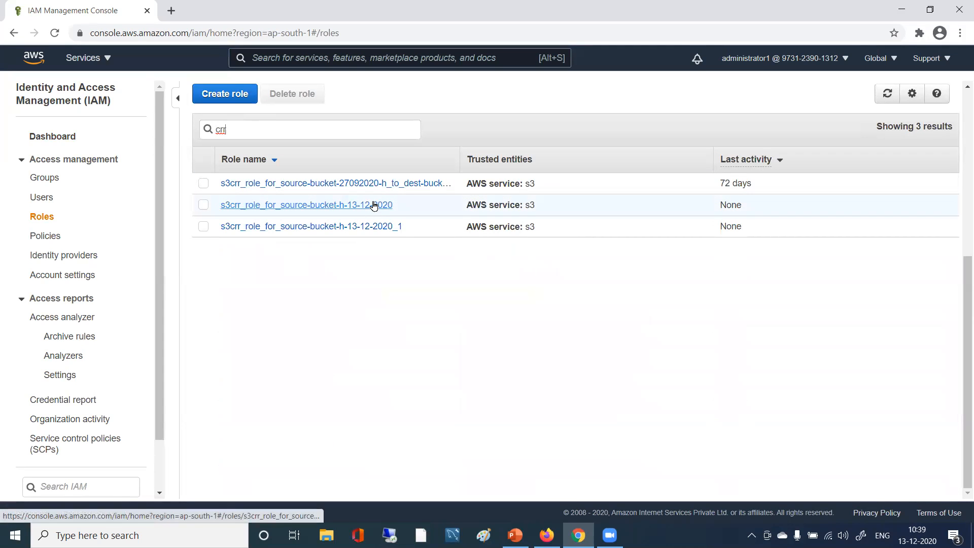
- Open the role s3crr_role_for_source-bucket-h-13-12-2020 to view its summary, and return to the filtered roles list
left_click(336, 206)
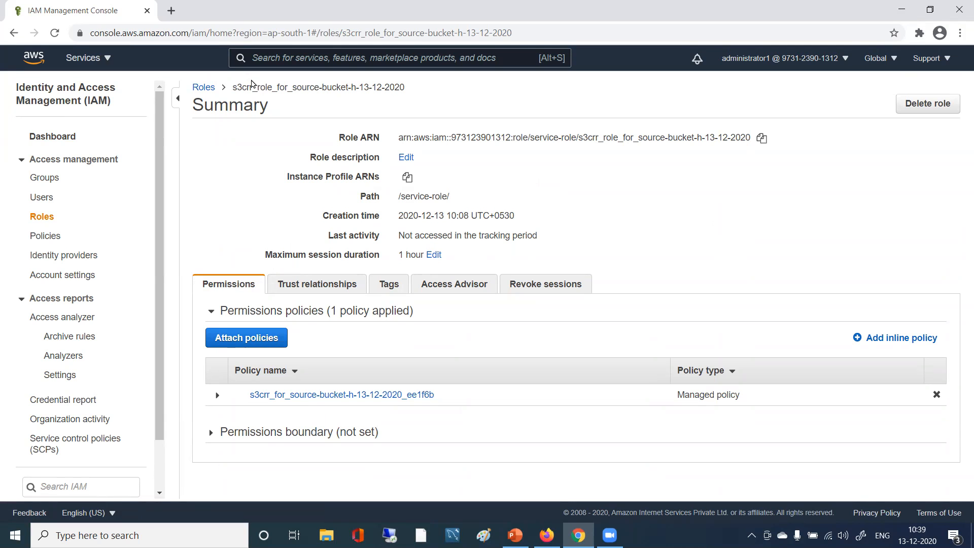
left_click(203, 88)
scroll(345, 239, "down", 5)
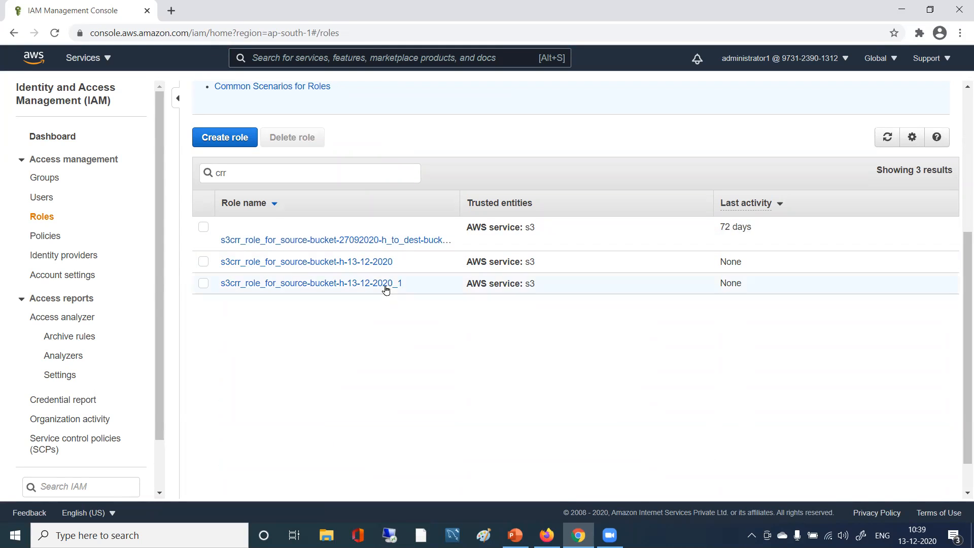
- Open the role s3crr_role_for_source-bucket-h-13-12-2020_1, expand its attached policy to review the permissions summary, and return to the roles list
left_click(369, 286)
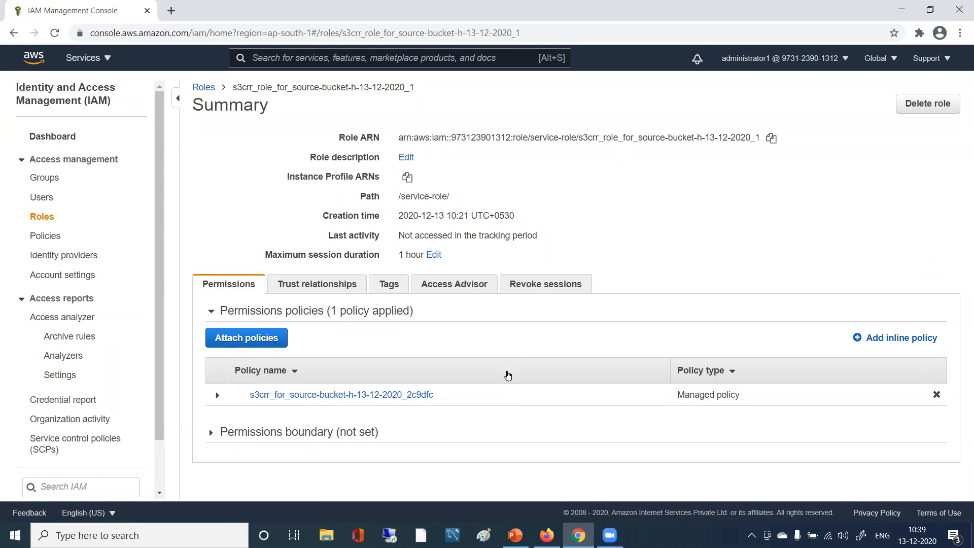
left_click(217, 396)
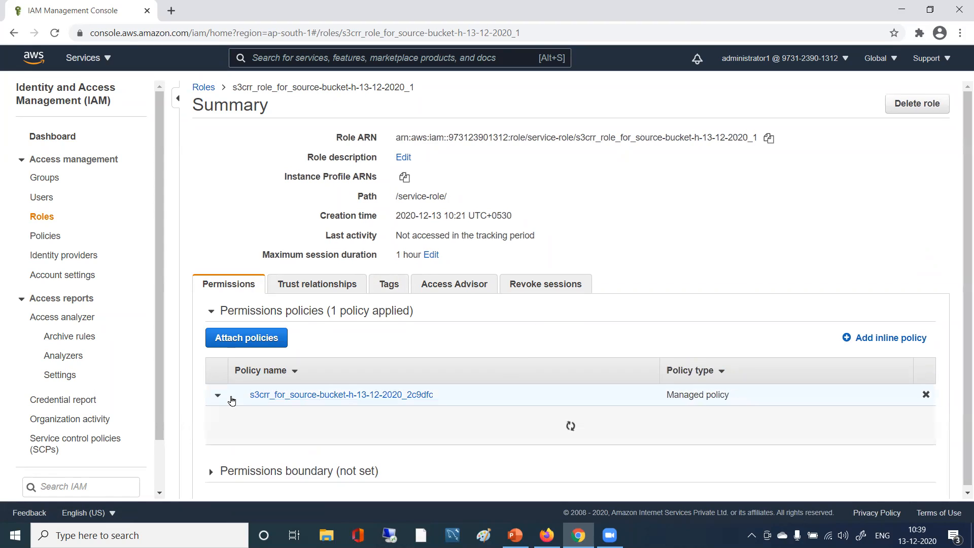
scroll(571, 350, "down", 2)
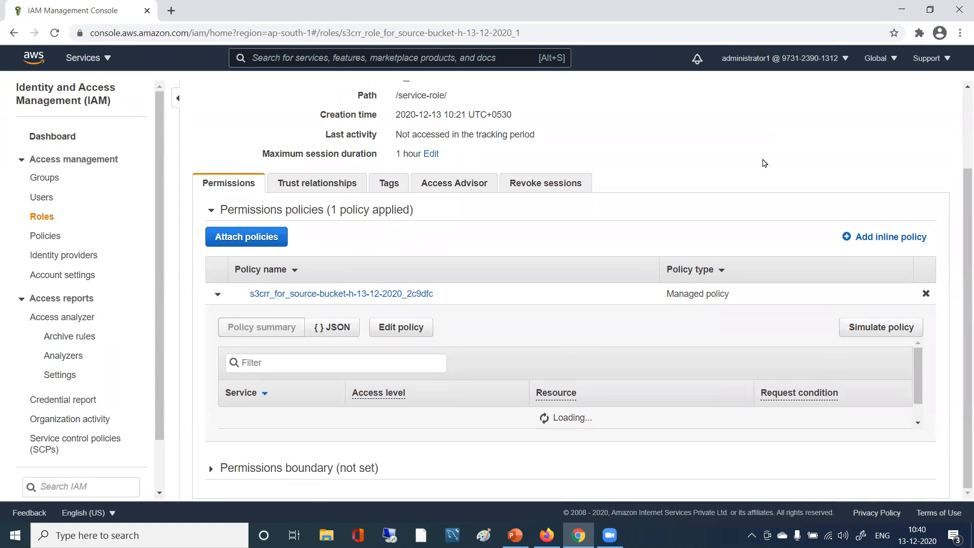
scroll(798, 150, "down", 1)
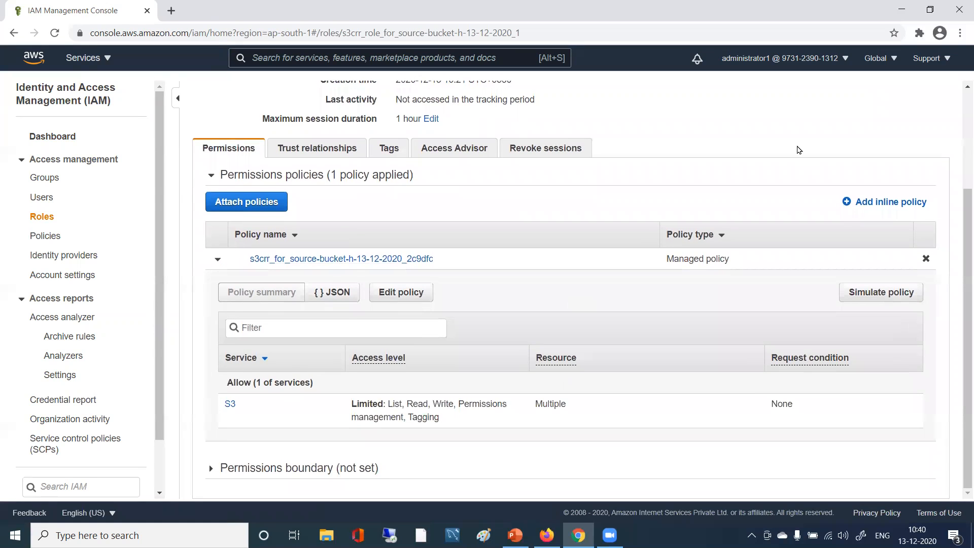
scroll(708, 252, "up", 3)
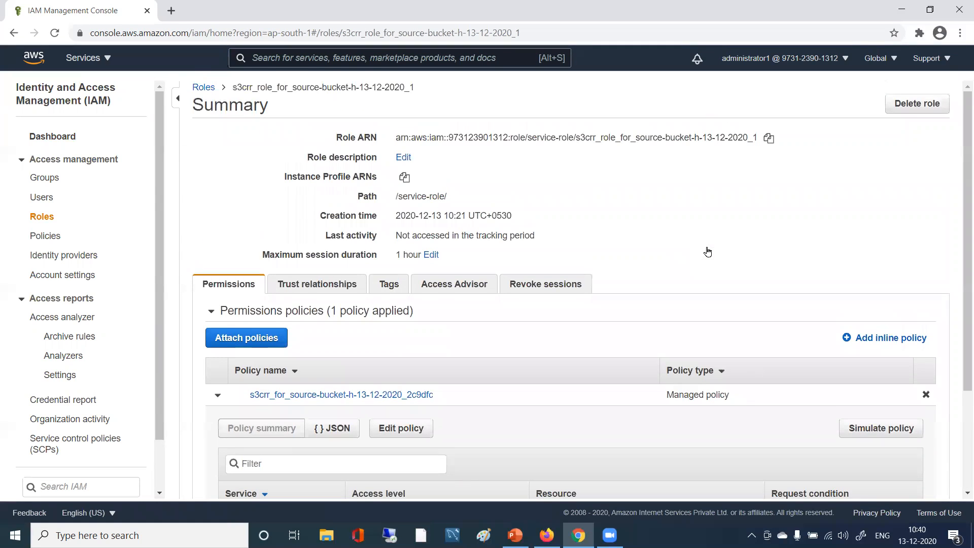
left_click(201, 88)
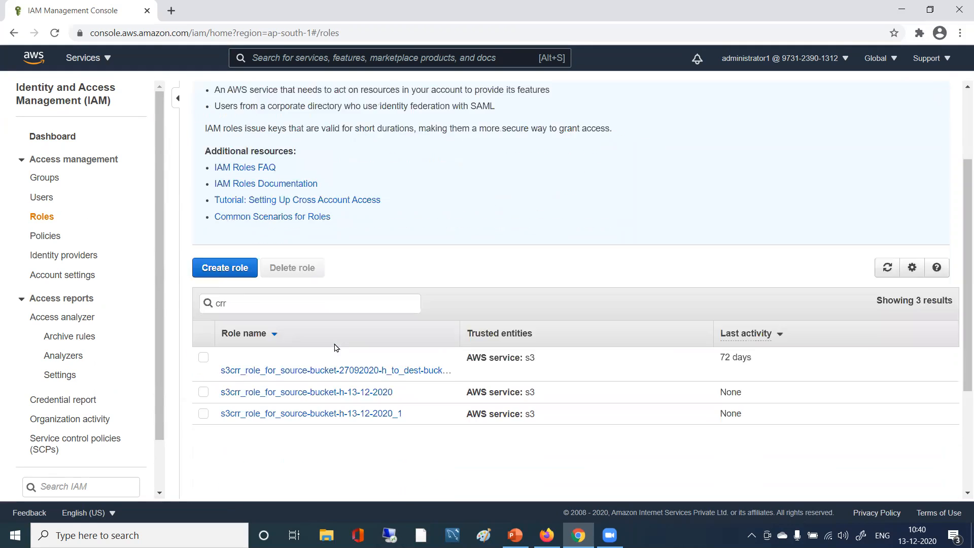
- From s3crr_role_for_source-bucket-h-13-12-2020_1, open its attached policy, check the policy usage, and open the role that uses it
scroll(333, 348, "down", 5)
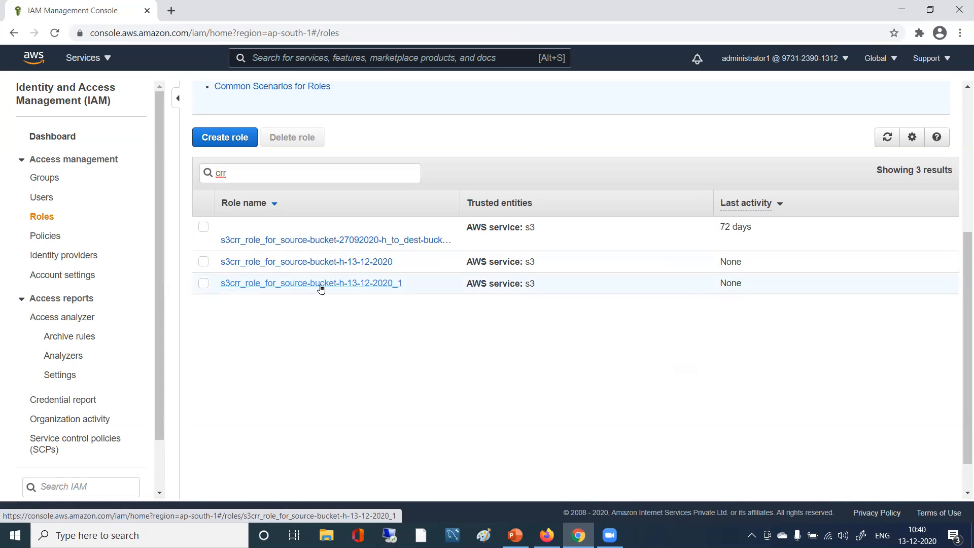
left_click(349, 287)
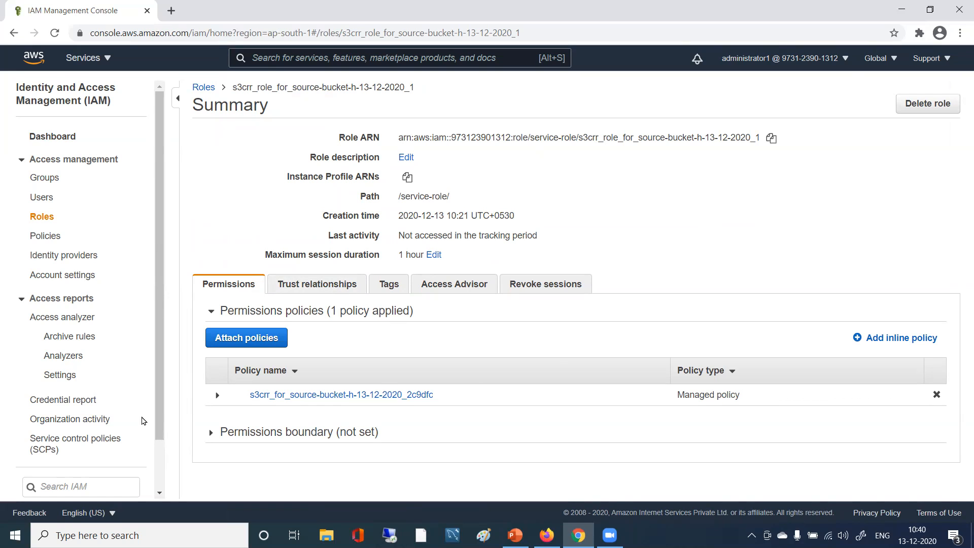
left_click(299, 396)
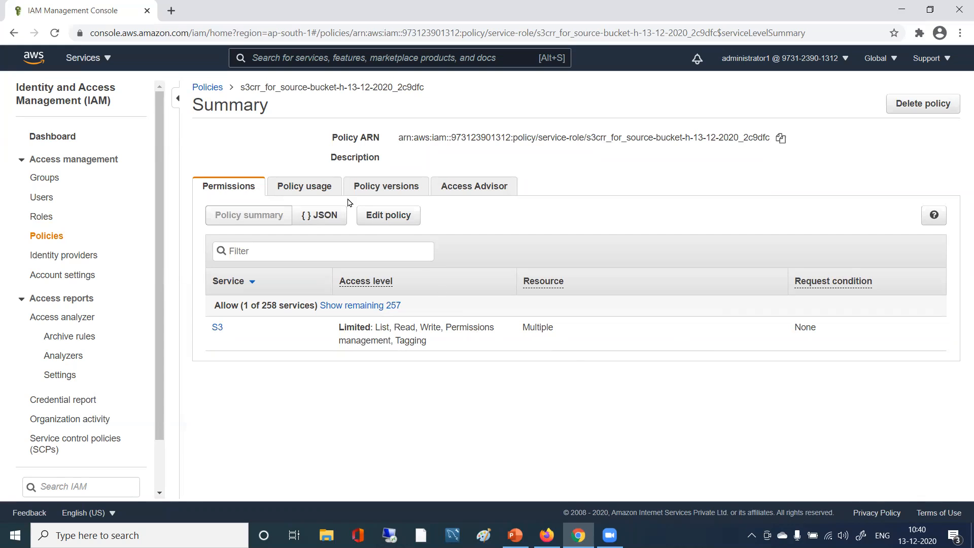
left_click(311, 186)
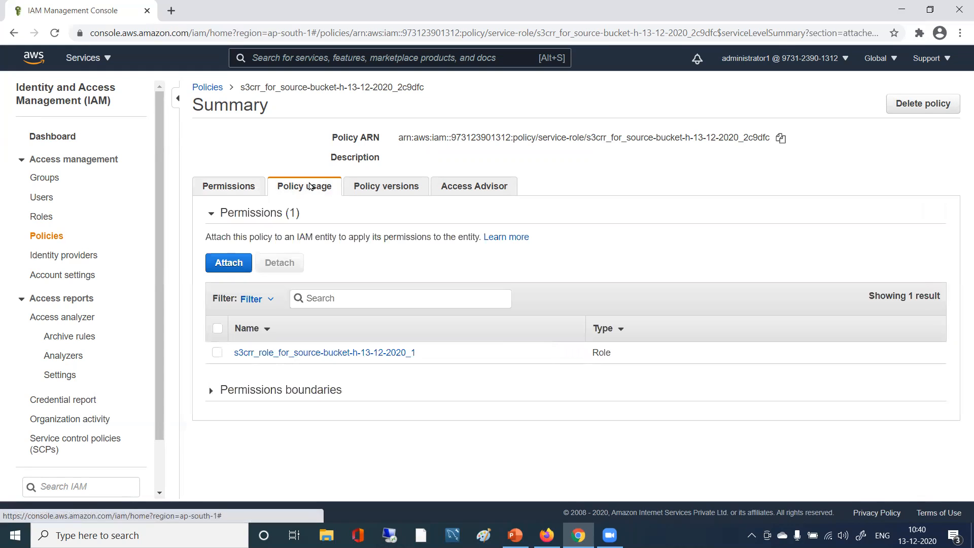
left_click(348, 352)
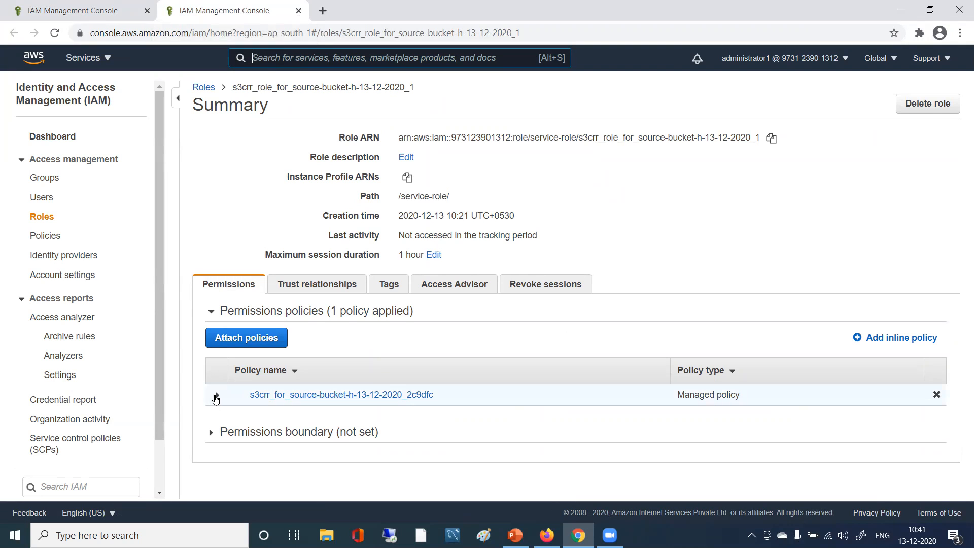
- Expand the role's attached policy s3crr_for_source-bucket-h-13-12-2020_2c9dfc, open it for editing, and expand its second S3 permission block
left_click(216, 397)
scroll(509, 284, "down", 2)
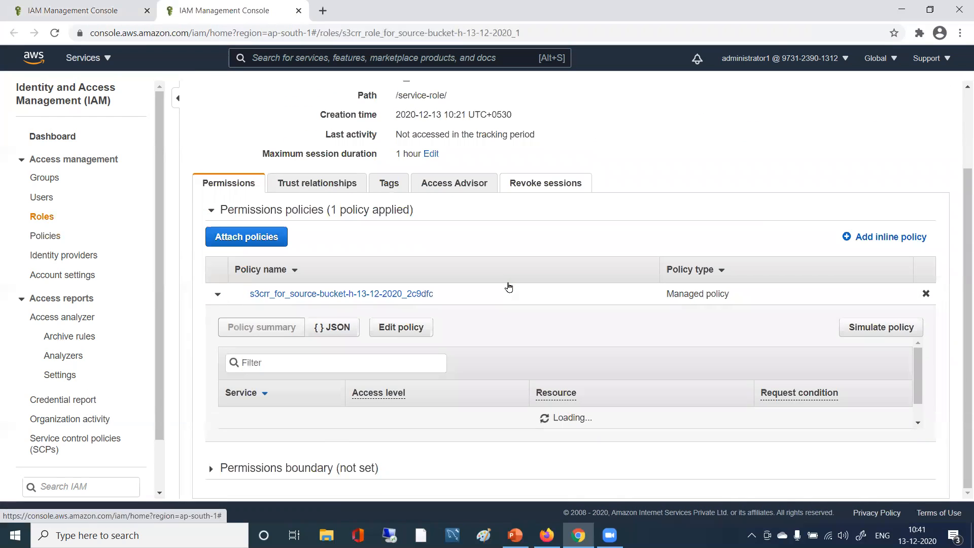
left_click(395, 329)
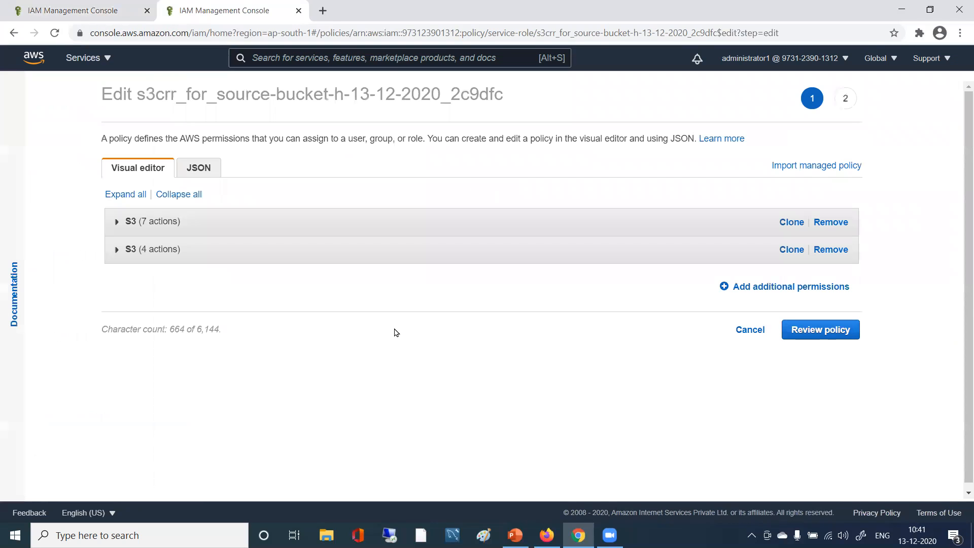
left_click(115, 250)
- Examine the policy's JSON for the allowed S3 actions and the source and destination bucket resources, and return to the visual editor
left_click(198, 167)
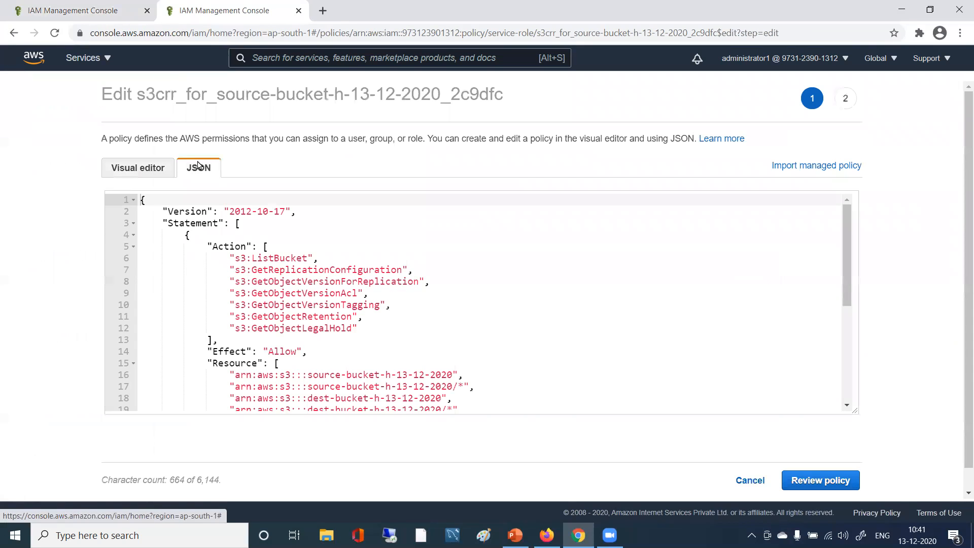
left_click(330, 304)
scroll(330, 307, "down", 1)
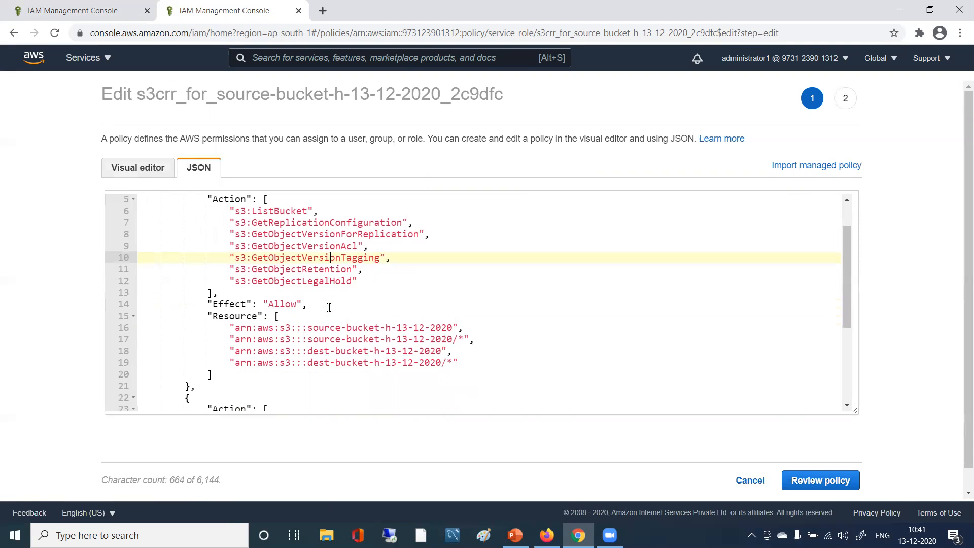
scroll(330, 308, "down", 1)
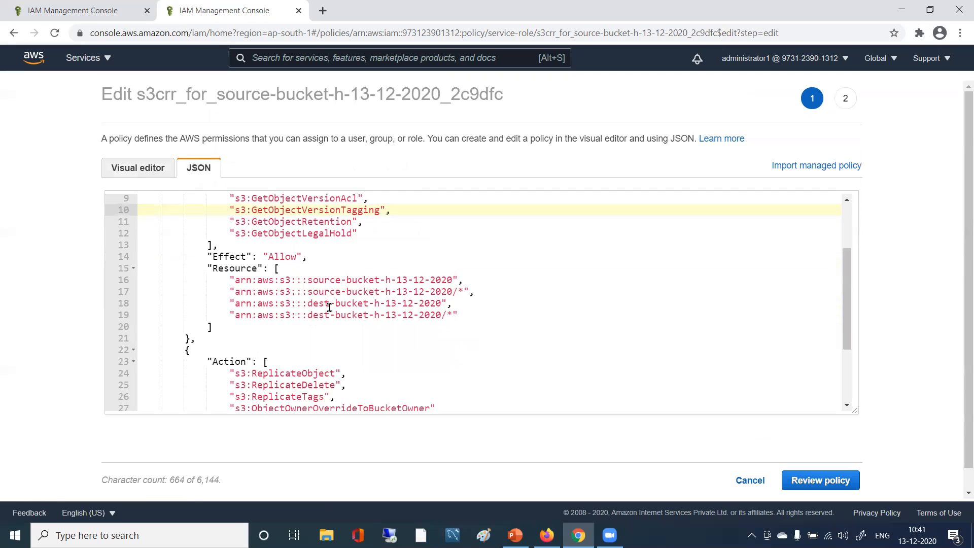
scroll(330, 308, "down", 2)
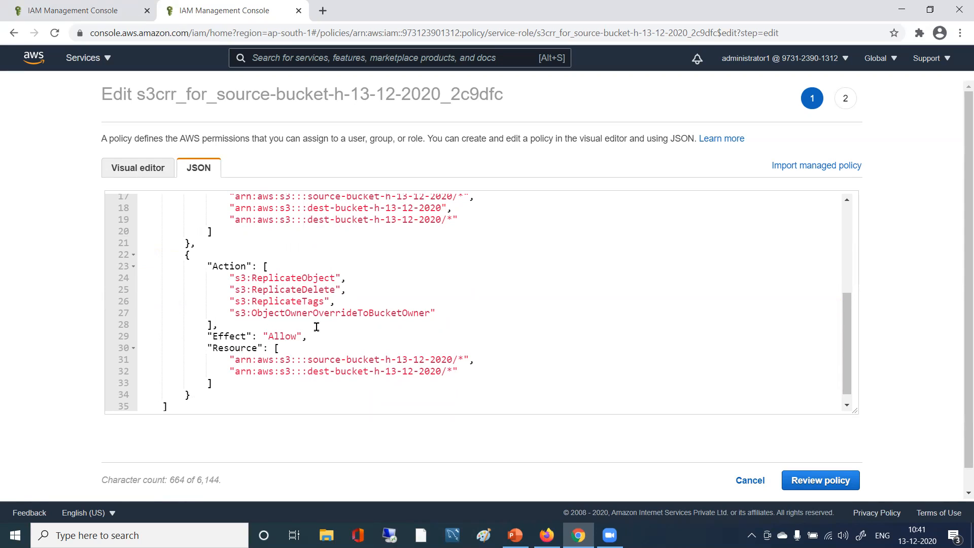
scroll(487, 327, "down", 2)
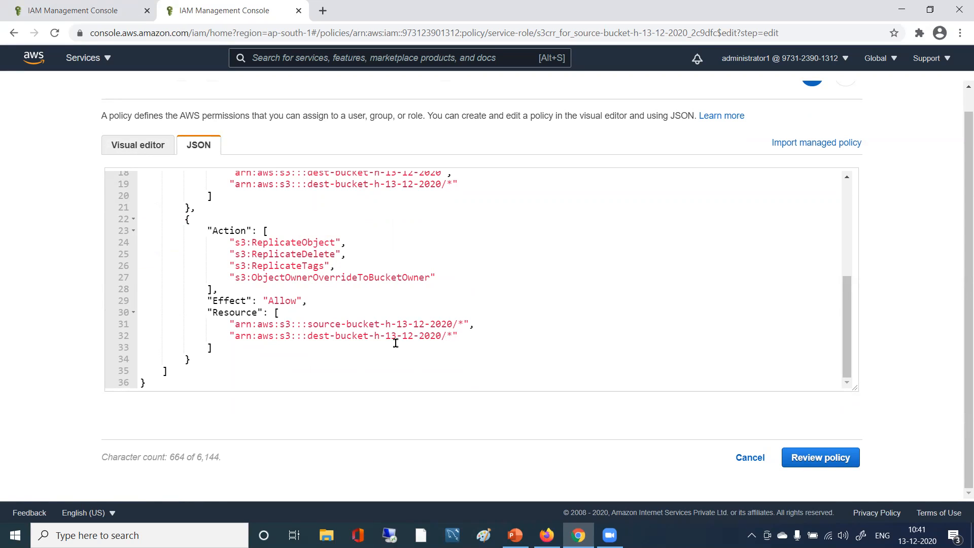
scroll(396, 343, "up", 3)
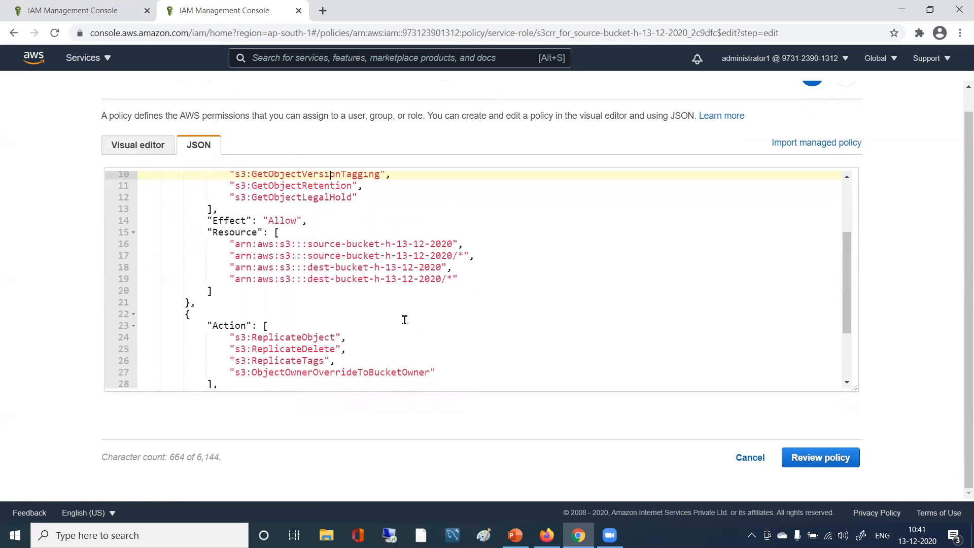
scroll(405, 319, "up", 3)
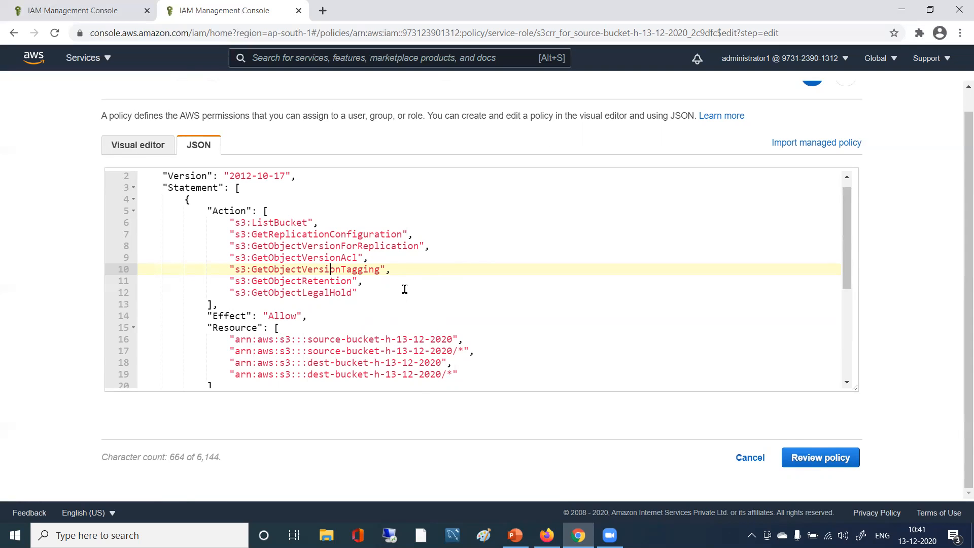
scroll(405, 288, "up", 1)
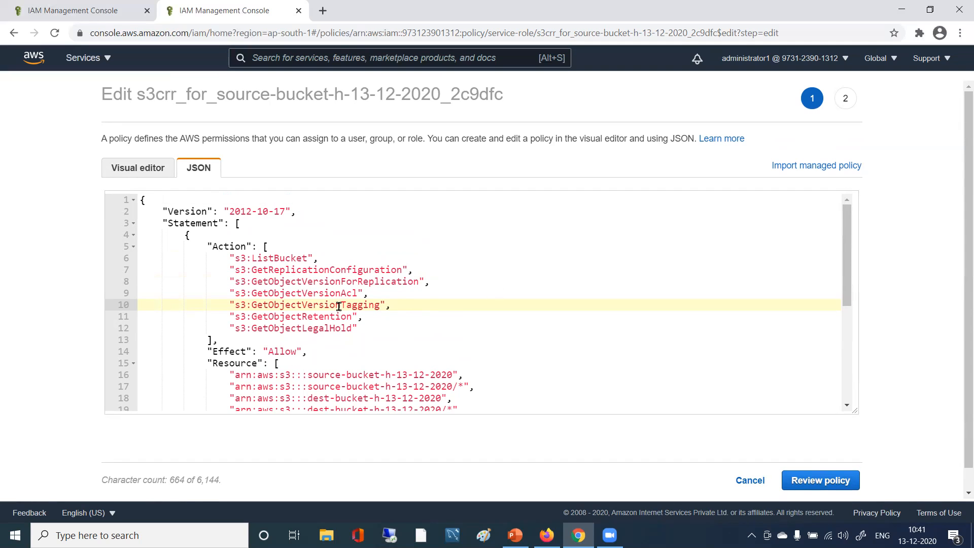
scroll(330, 318, "down", 1)
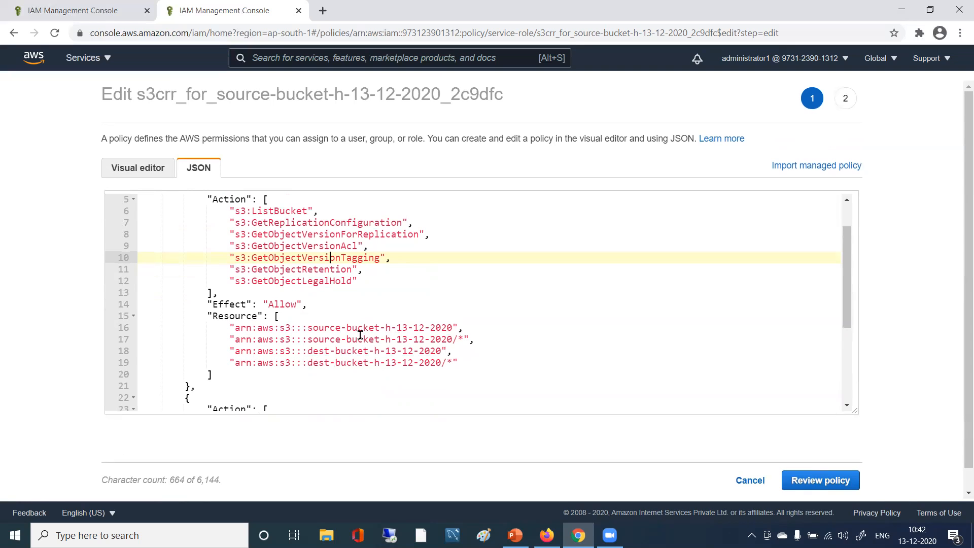
scroll(343, 361, "down", 1)
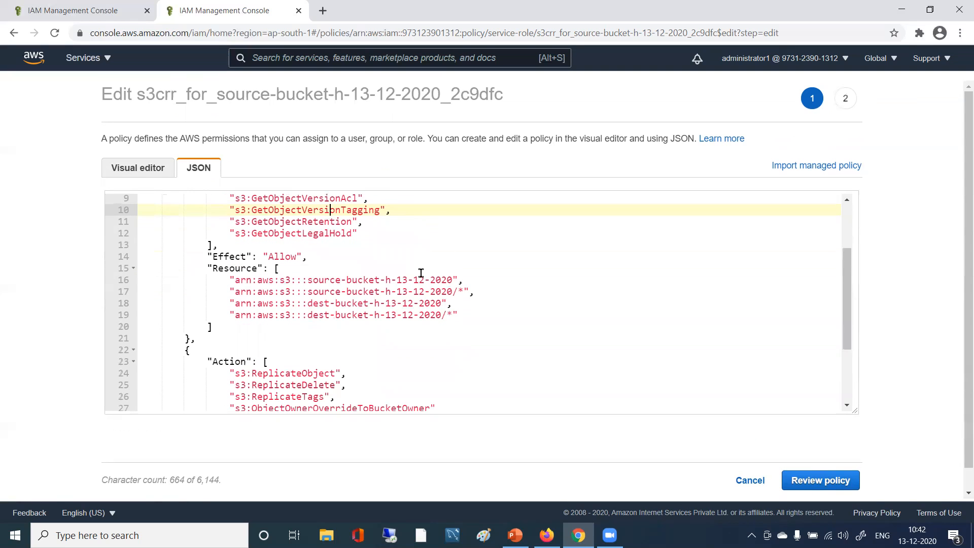
scroll(371, 312, "down", 1)
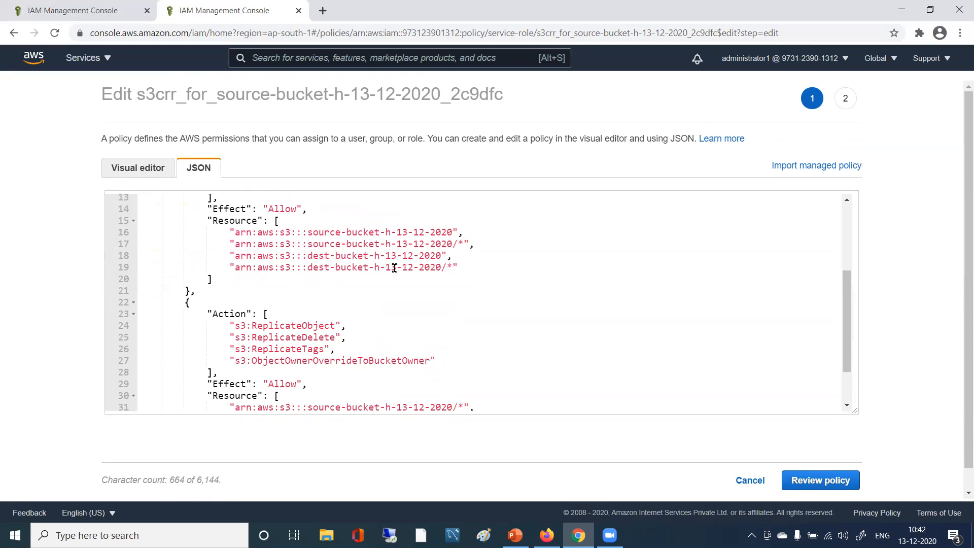
scroll(395, 268, "up", 3)
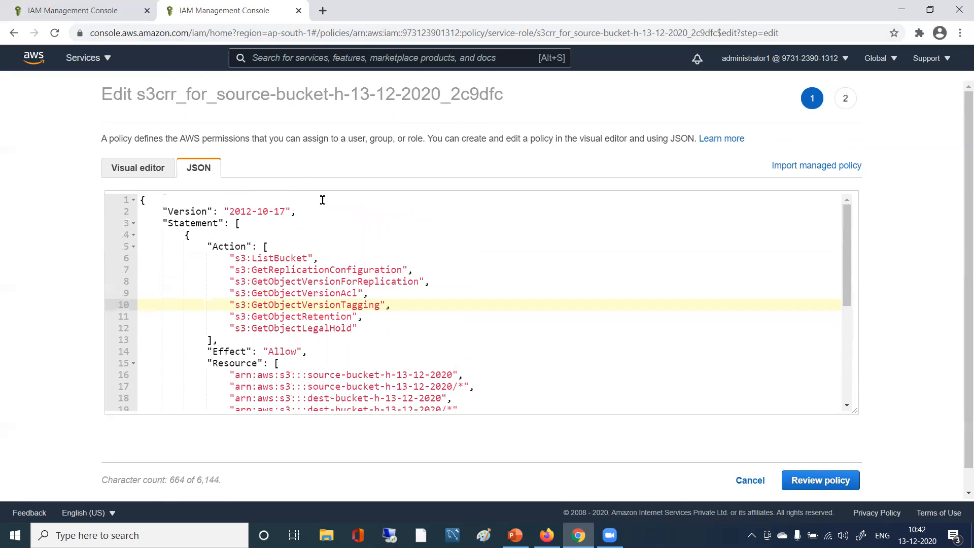
left_click(139, 168)
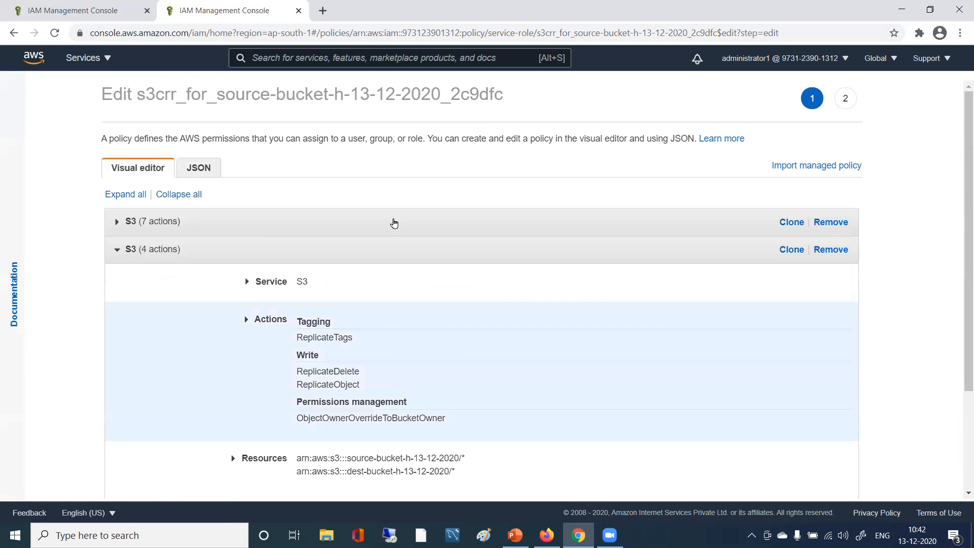
- Expand the resources and the request conditions of the policy's four-action S3 block to review its object ARNs and optional conditions
scroll(556, 375, "down", 3)
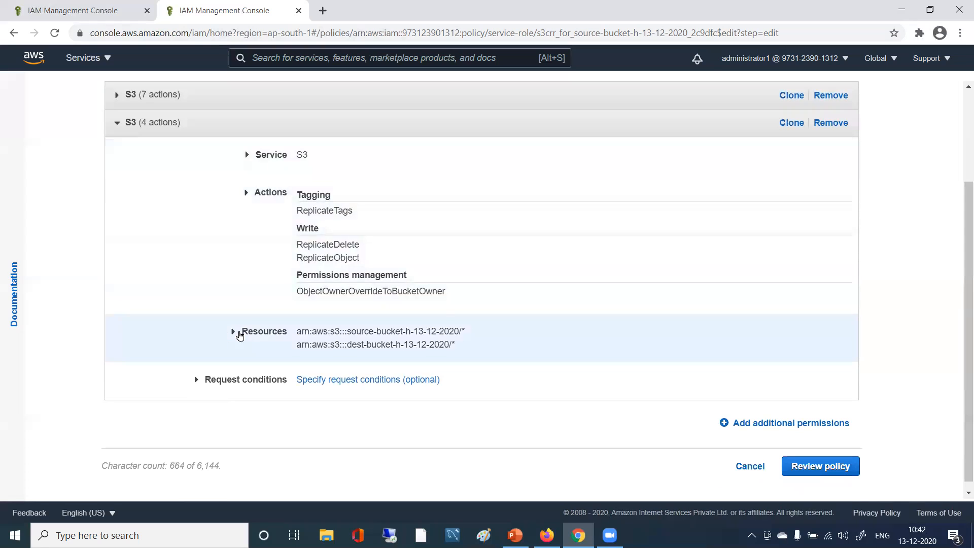
left_click(243, 333)
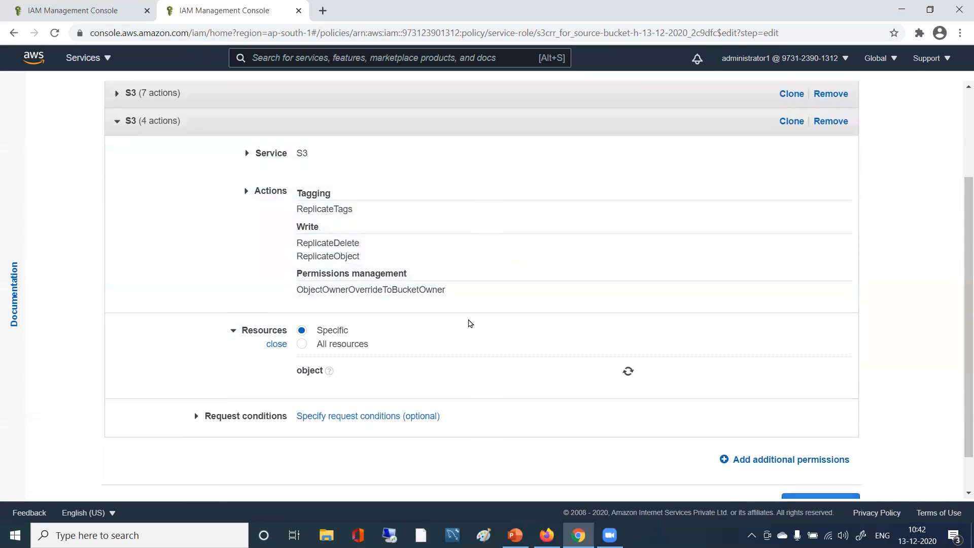
scroll(470, 323, "down", 1)
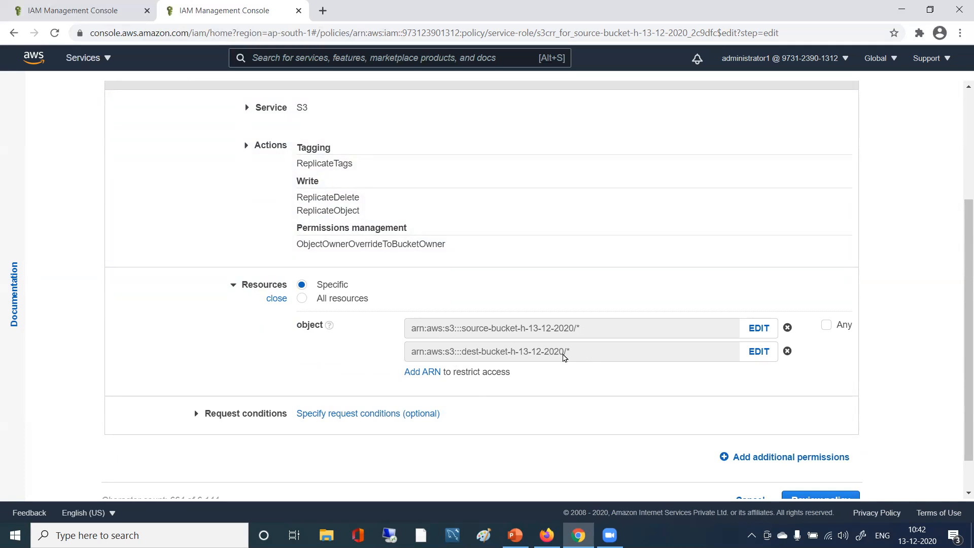
left_click(223, 414)
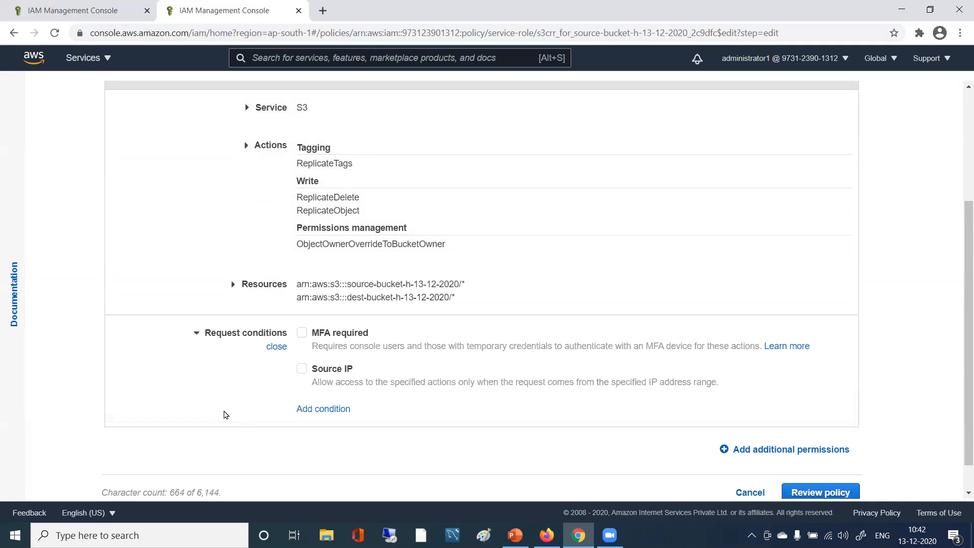
scroll(434, 370, "down", 1)
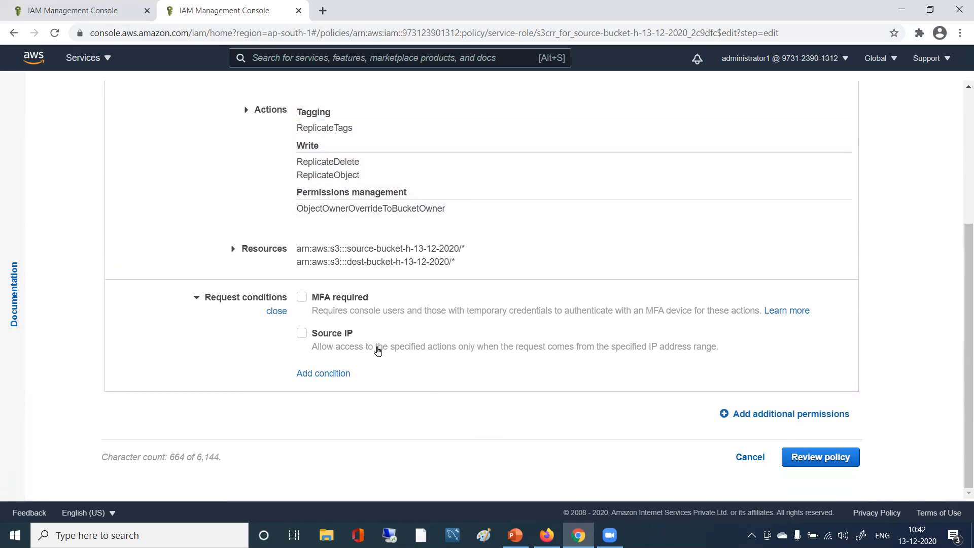
scroll(460, 355, "up", 4)
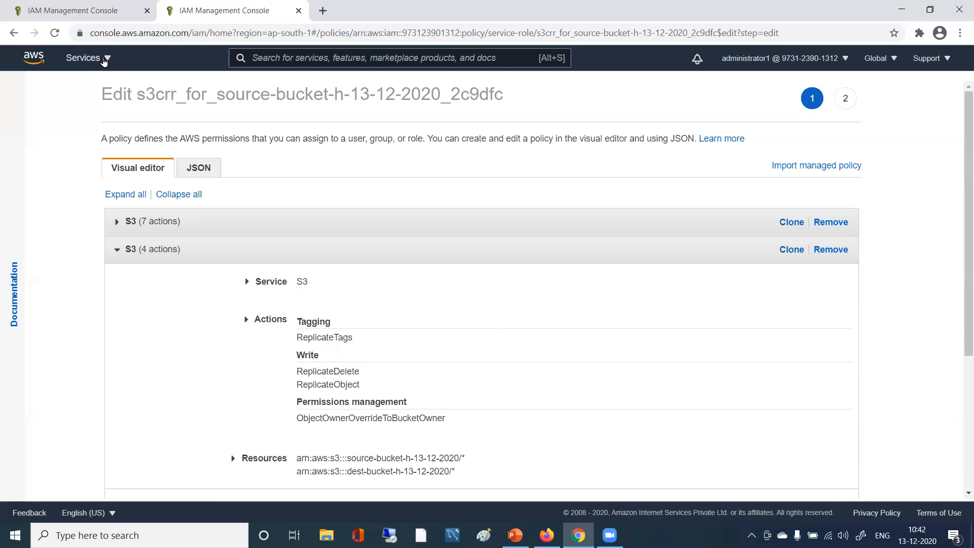
- Close the policy editing tab, search the IAM roles for "crr", and open s3crr_role_for_source-bucket-h-13-12-2020_1
left_click(91, 10)
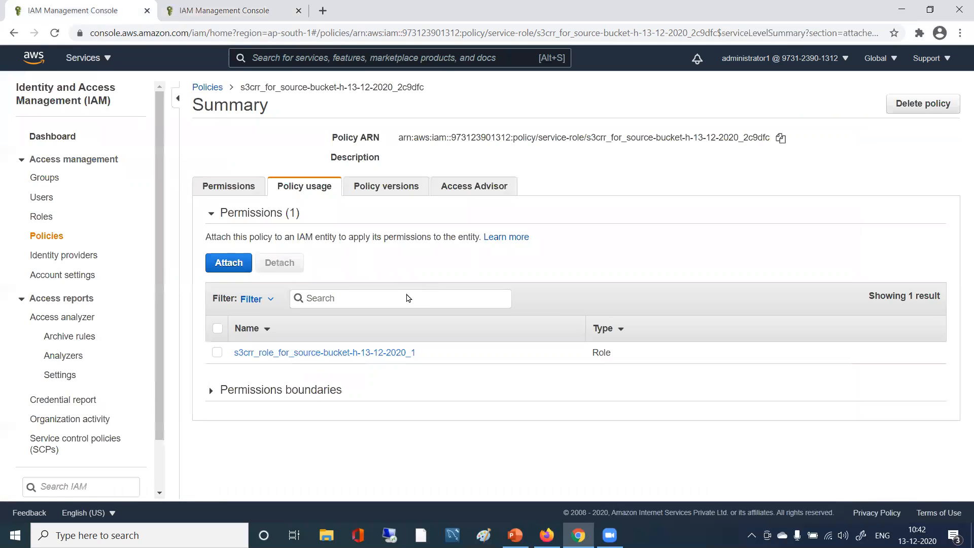
left_click(298, 10)
left_click(45, 219)
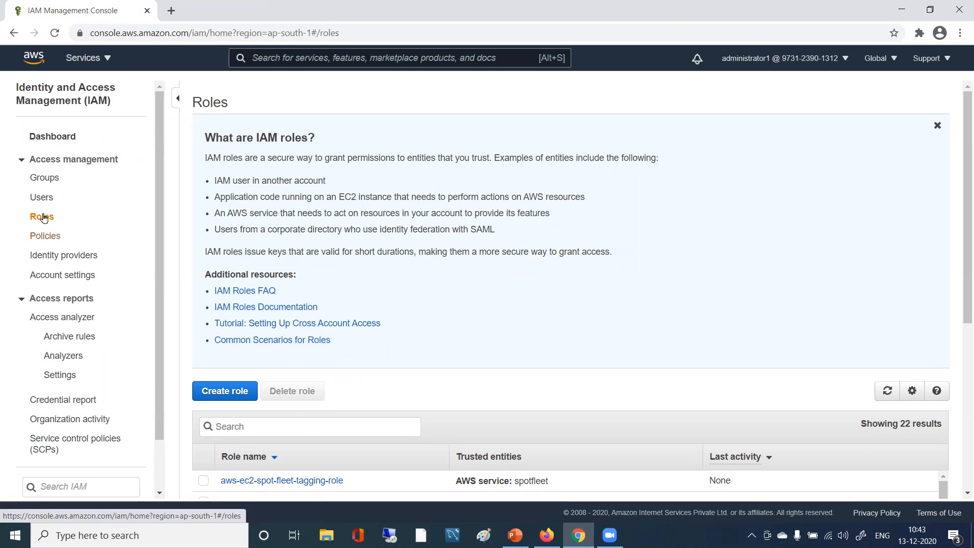
scroll(357, 381, "down", 3)
scroll(357, 381, "down", 2)
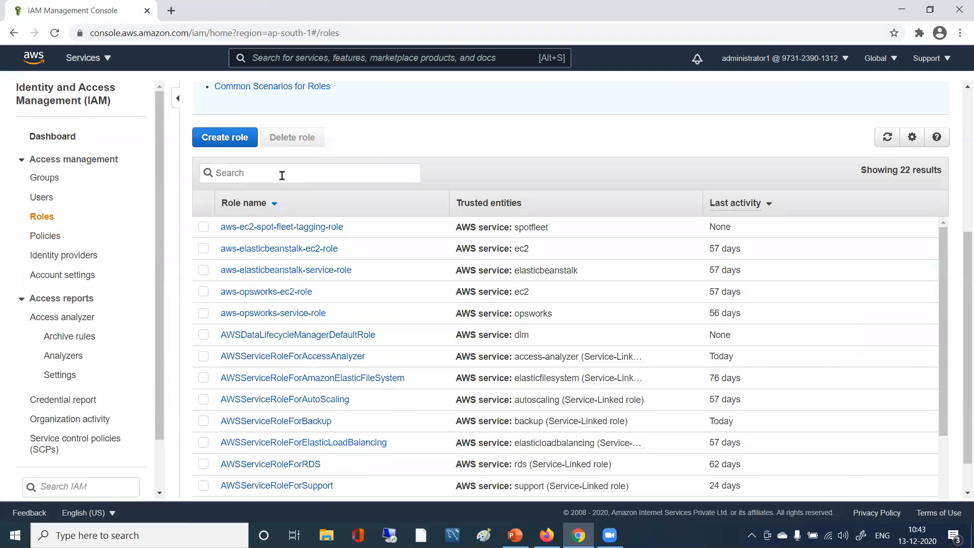
left_click(282, 176)
type("crr")
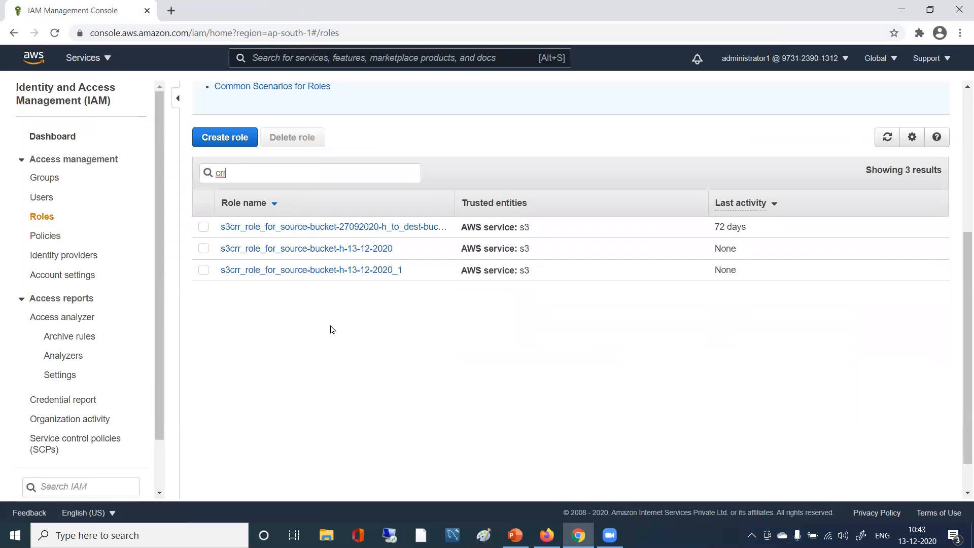
left_click(350, 271)
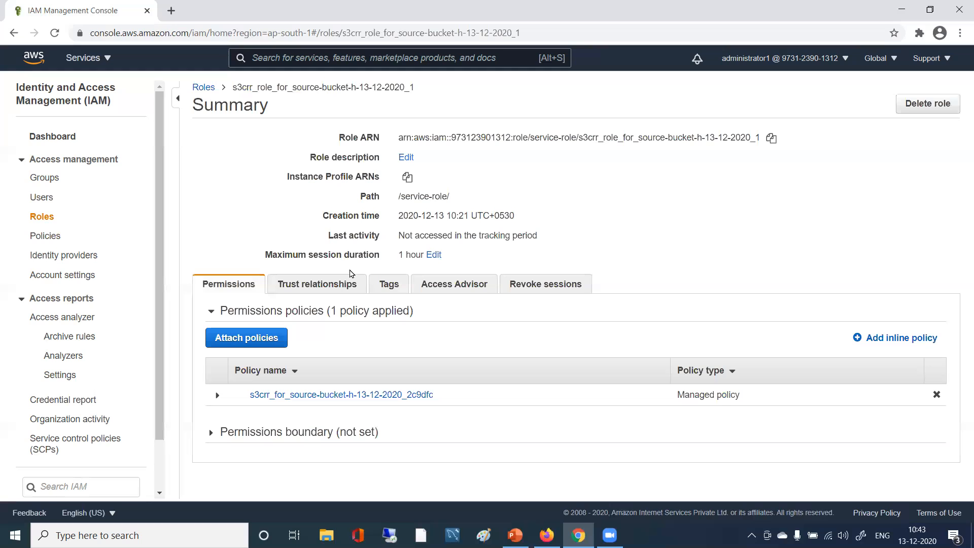
- Expand the role's attached policy, open it for editing, and examine its full JSON for the allowed actions and bucket resources
left_click(218, 396)
scroll(724, 383, "down", 3)
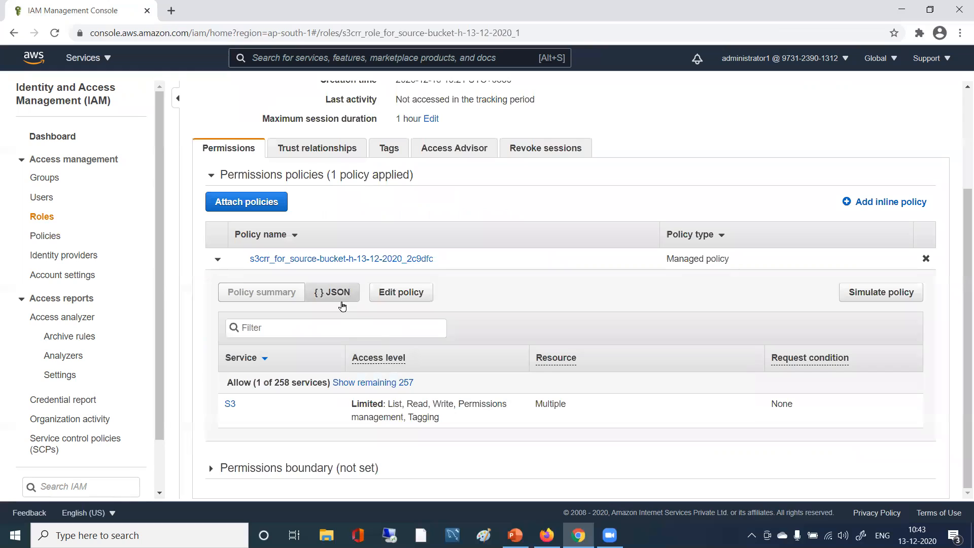
left_click(391, 293)
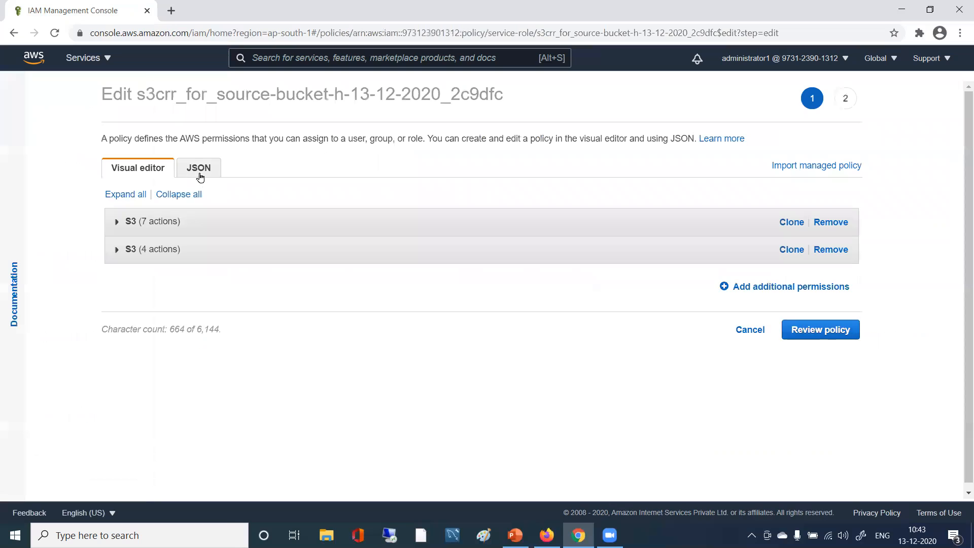
left_click(199, 171)
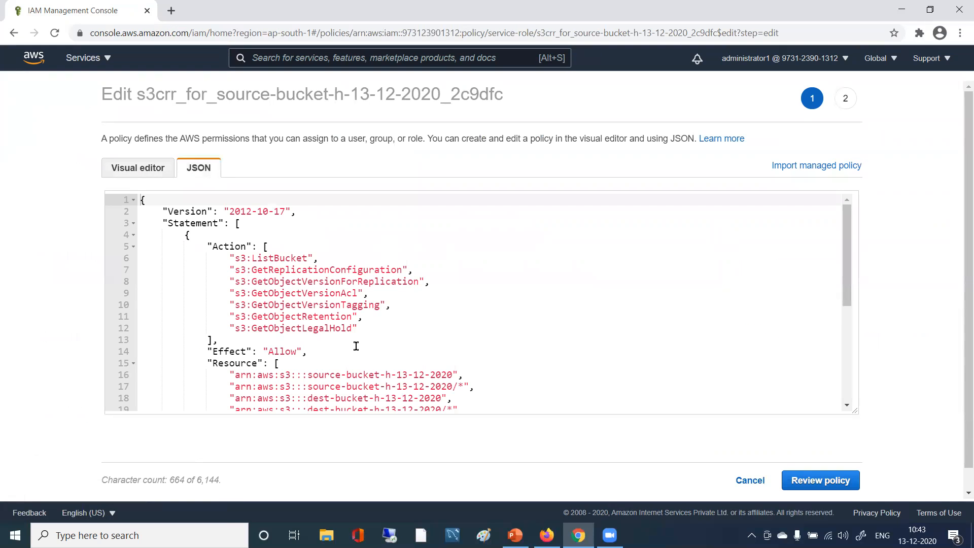
scroll(390, 324, "down", 3)
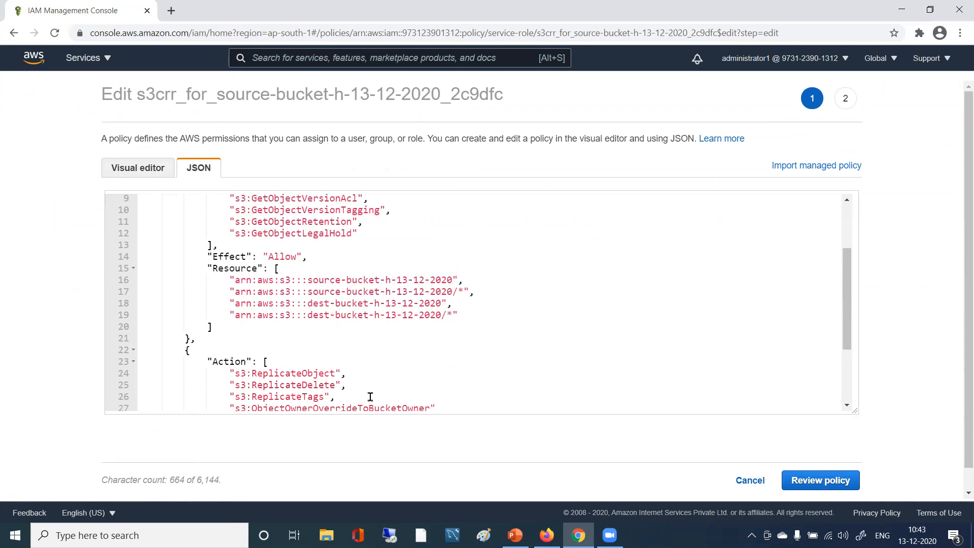
scroll(485, 335, "down", 3)
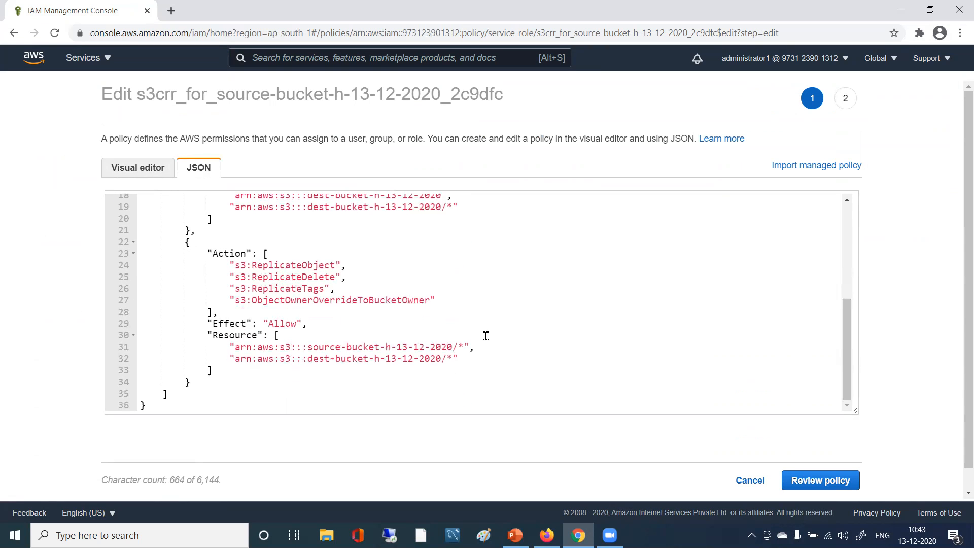
scroll(486, 336, "up", 6)
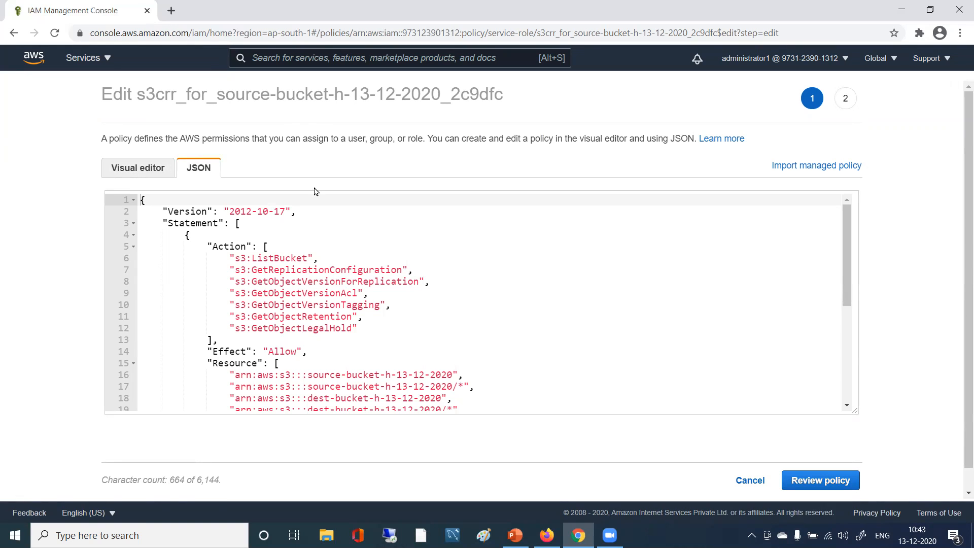
- Leave the policy editor and open the S3 bucket list
left_click(108, 59)
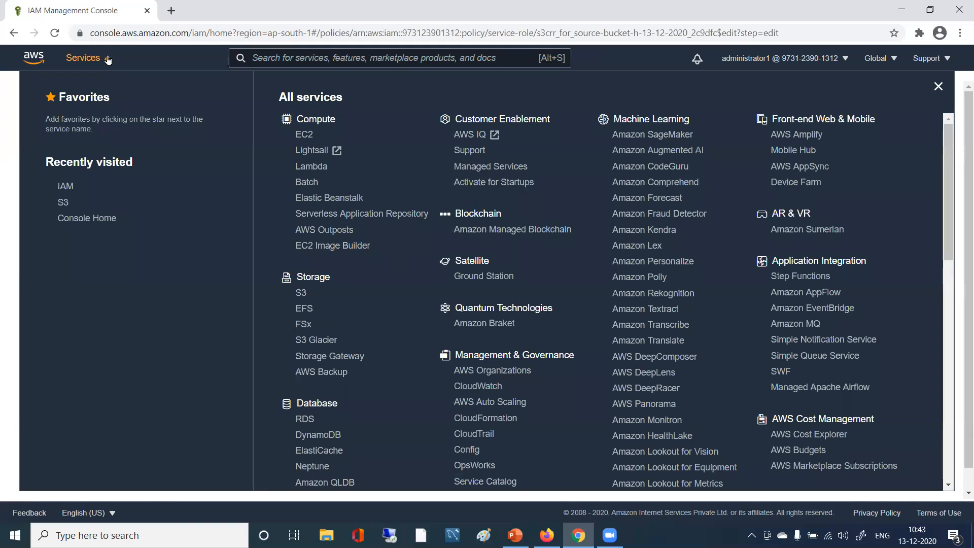
left_click(58, 203)
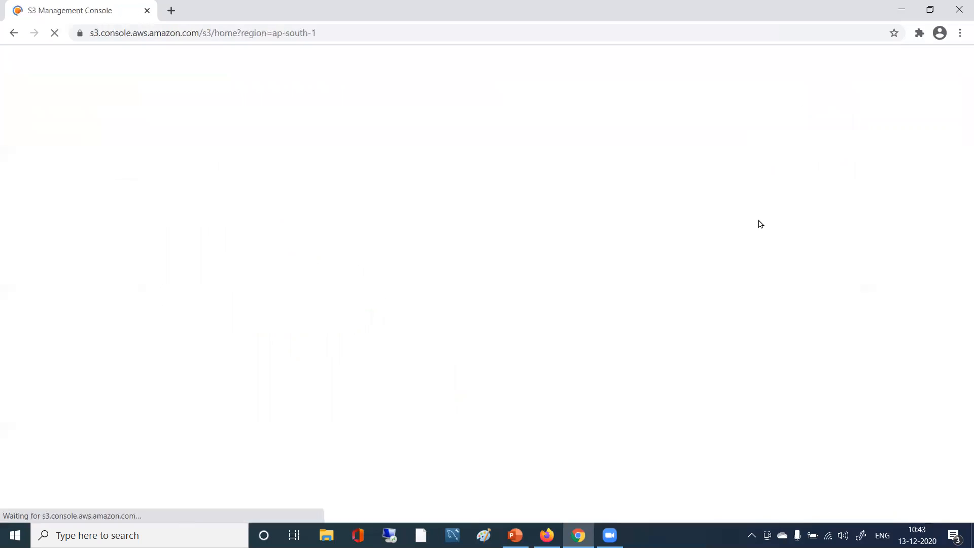
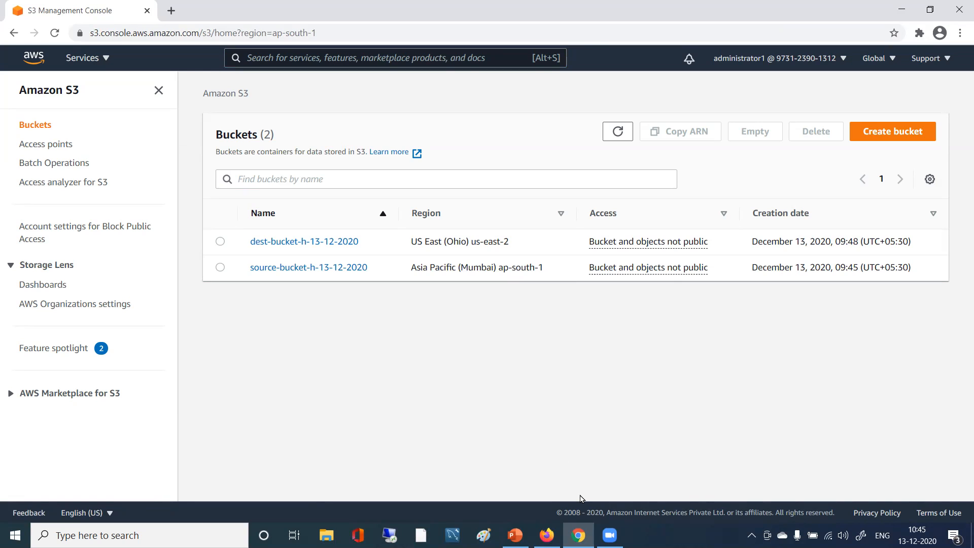
- Switch to Paint and handwrite "aws s3 s3://source-bucket" across the upper part of the blank canvas
left_click(483, 535)
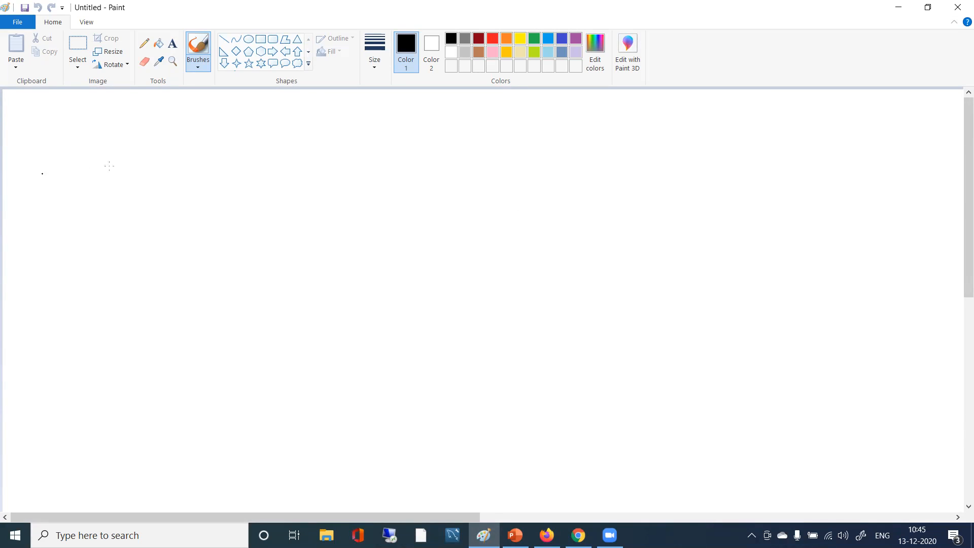
mouse_move(106, 155)
left_mouse_down()
mouse_move(79, 153)
mouse_move(130, 165)
left_mouse_up()
left_click(135, 147)
key("ctrl+z")
mouse_move(129, 155)
left_mouse_down()
mouse_move(118, 159)
mouse_move(134, 168)
mouse_move(150, 165)
mouse_move(155, 151)
left_mouse_up()
left_click_drag(172, 149, 161, 164)
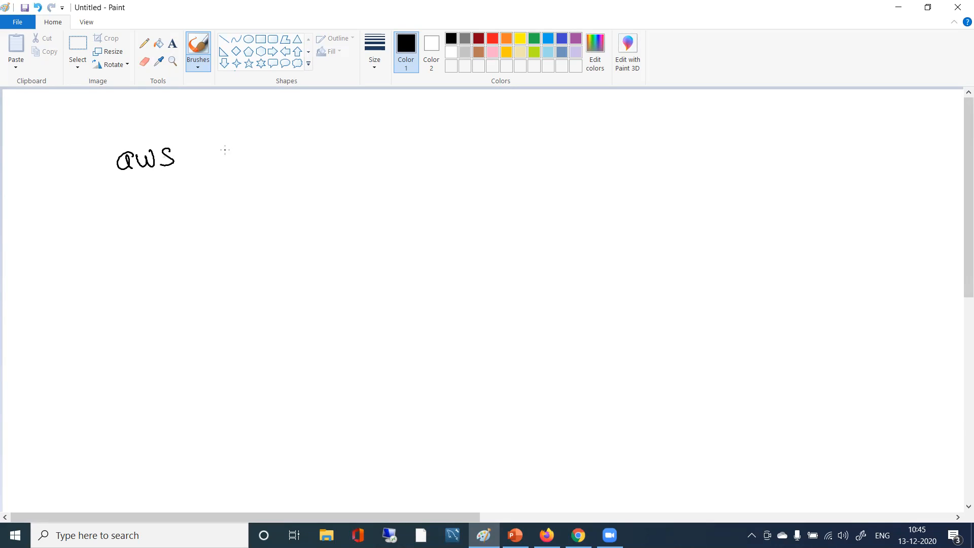
mouse_move(236, 146)
left_mouse_down()
mouse_move(225, 162)
mouse_move(263, 156)
mouse_move(243, 161)
left_mouse_up()
mouse_move(336, 142)
left_mouse_down()
mouse_move(328, 158)
mouse_move(355, 148)
mouse_move(346, 158)
left_mouse_up()
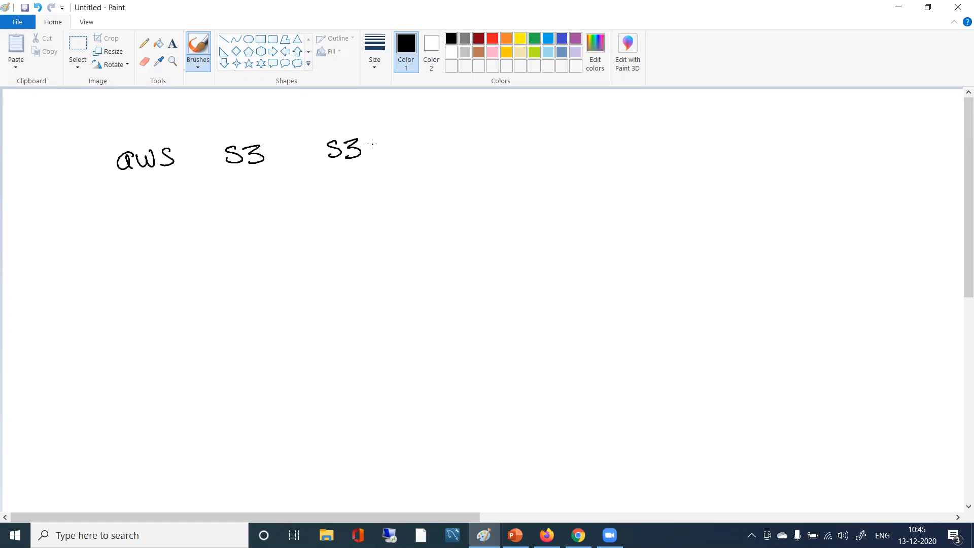
left_click(373, 155)
left_click_drag(400, 133, 386, 162)
mouse_move(404, 135)
left_mouse_down()
mouse_move(394, 164)
mouse_move(437, 145)
mouse_move(541, 147)
mouse_move(557, 135)
mouse_move(578, 144)
mouse_move(599, 126)
mouse_move(605, 148)
left_mouse_up()
left_click_drag(592, 137, 614, 134)
- Handwrite "s3://dest-bucket" at the end of the command line and underline both the source and destination bucket names
left_click_drag(693, 129, 688, 145)
mouse_move(704, 126)
left_mouse_down()
mouse_move(717, 133)
mouse_move(713, 144)
left_mouse_up()
left_click(729, 129)
left_click(731, 146)
mouse_move(749, 118)
left_mouse_down()
mouse_move(735, 148)
mouse_move(795, 142)
left_mouse_up()
mouse_move(806, 123)
left_mouse_down()
mouse_move(797, 142)
mouse_move(814, 143)
left_mouse_up()
left_click_drag(808, 127, 836, 132)
mouse_move(850, 118)
left_mouse_down()
mouse_move(848, 134)
mouse_move(857, 126)
left_mouse_up()
left_click_drag(859, 125, 877, 133)
mouse_move(889, 114)
left_mouse_down()
mouse_move(887, 133)
mouse_move(901, 132)
left_mouse_up()
left_click_drag(897, 126, 916, 132)
left_click_drag(905, 120, 929, 116)
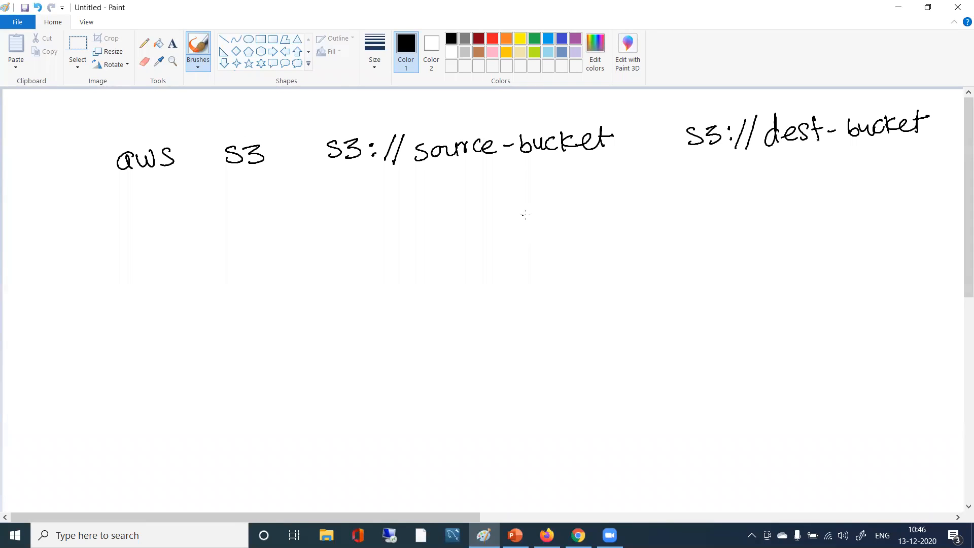
left_click_drag(398, 187, 581, 163)
left_click_drag(712, 174, 865, 160)
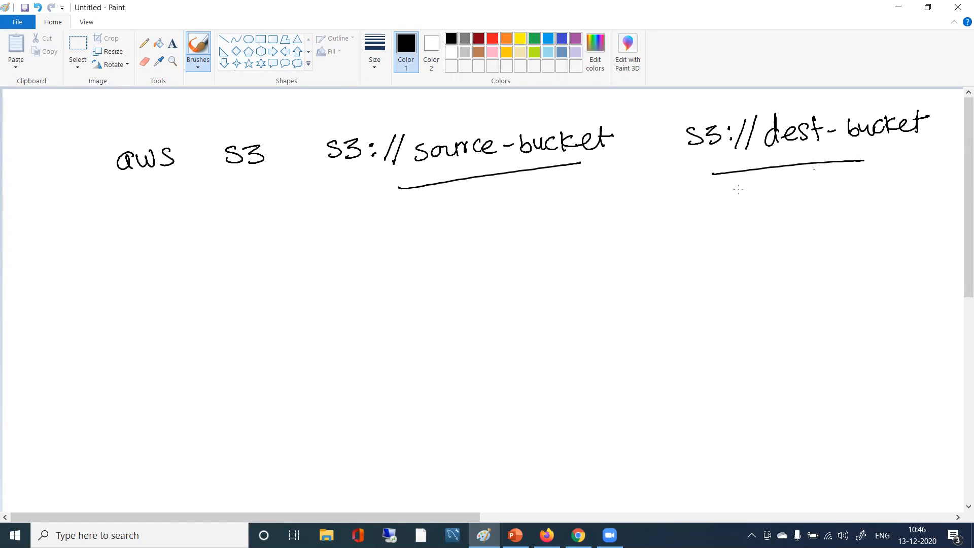
- Write a second line starting "aws s3 cp" with ditto marks and "/*" for the source, and draw arrows down from both bucket names
left_click_drag(249, 245, 267, 272)
left_click_drag(260, 242, 261, 250)
mouse_move(29, 269)
left_mouse_down()
mouse_move(34, 284)
mouse_move(59, 269)
mouse_move(65, 276)
left_mouse_up()
mouse_move(156, 243)
left_mouse_down()
mouse_move(143, 260)
mouse_move(159, 257)
left_mouse_up()
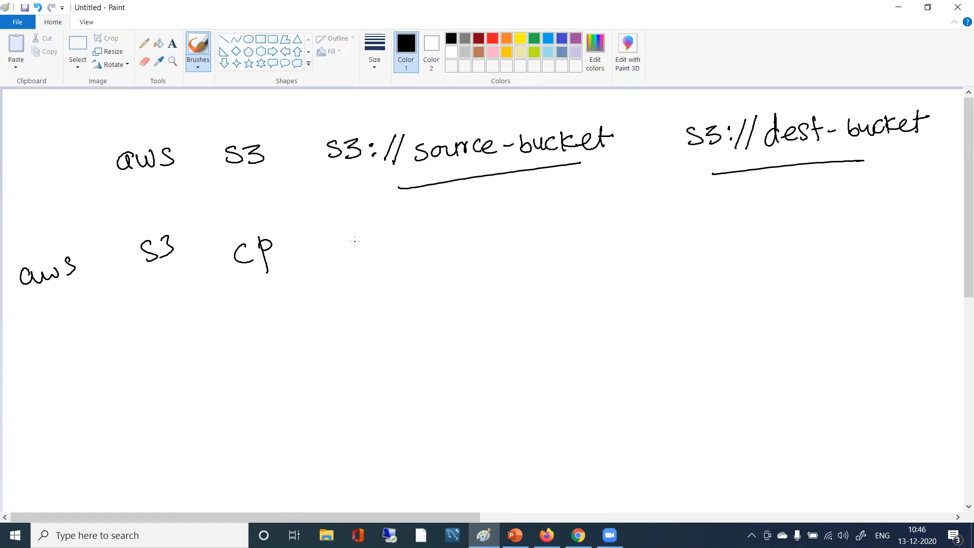
mouse_move(443, 191)
left_mouse_down()
mouse_move(446, 214)
mouse_move(463, 203)
left_mouse_up()
mouse_move(560, 213)
left_mouse_down()
mouse_move(548, 271)
mouse_move(582, 239)
mouse_move(576, 252)
left_mouse_up()
left_click_drag(566, 242, 583, 243)
left_click_drag(463, 258, 465, 262)
left_click_drag(471, 255, 471, 261)
left_click(687, 219)
left_click_drag(778, 179, 779, 207)
left_click_drag(770, 194, 795, 195)
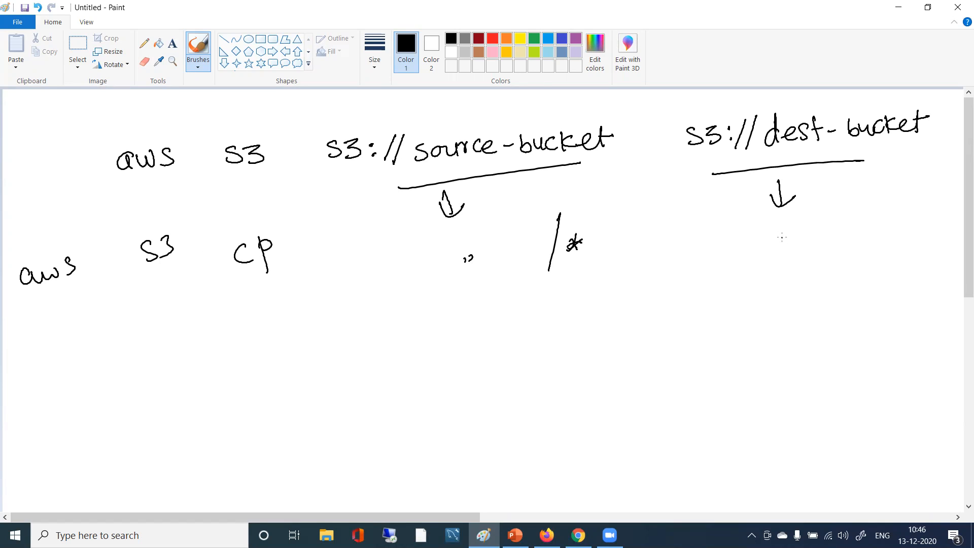
- Undo all the strokes of the "aws s3 cp" line and the arrows beneath the two underlined bucket names
key("ctrl+z")
key("ctrl+z")
key("ctrl+z")
key("ctrl+z")
key("ctrl+z")
key("ctrl+z")
key("ctrl+z")
key("ctrl+z")
key("ctrl+z")
key("ctrl+z")
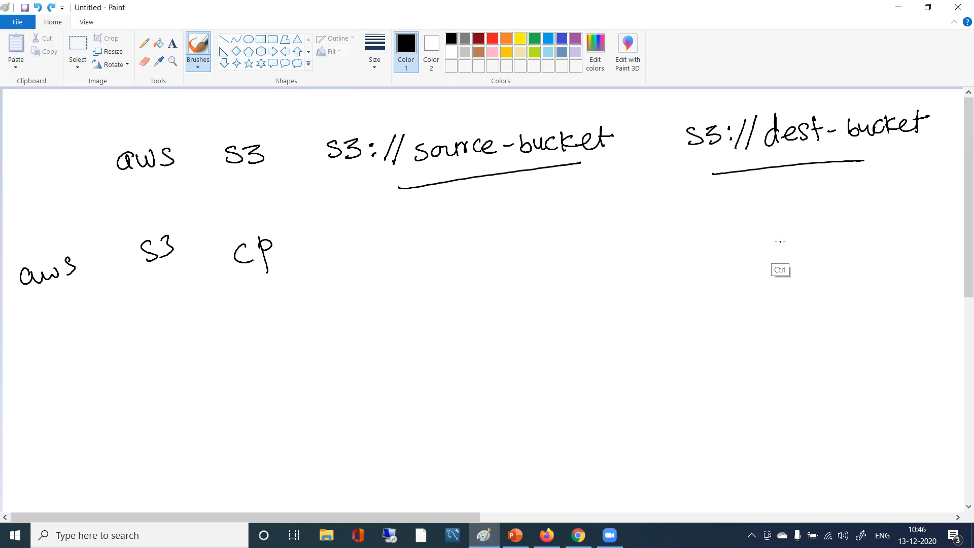
key("ctrl+z")
key("ctrl+z")
key("ctrl+z")
key("ctrl+z")
key("ctrl+z")
key("ctrl+z")
key("ctrl+z")
key("ctrl+z")
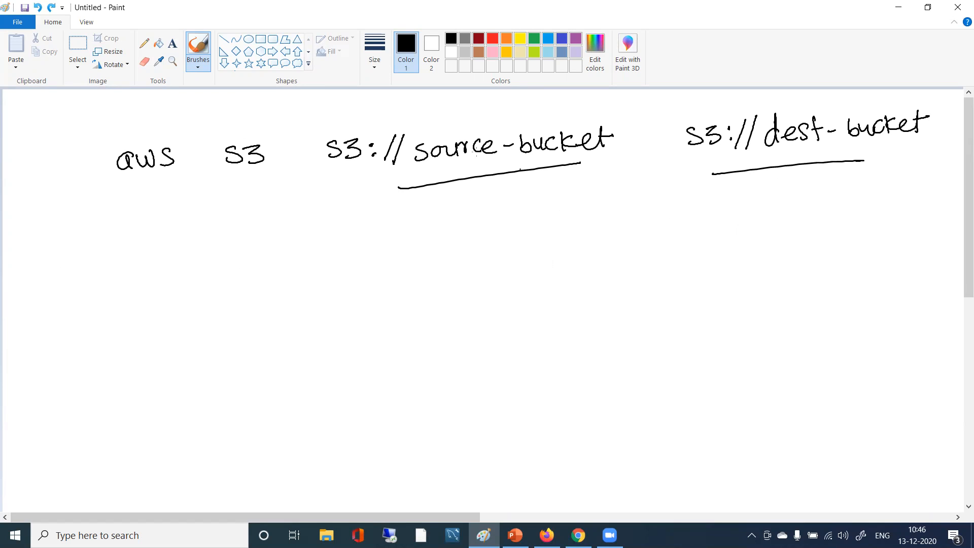
- Insert the word "sync" between "s3" and the source bucket path, and mark it with slanted strokes beneath
left_click_drag(293, 139, 286, 156)
left_click_drag(295, 138, 305, 160)
left_click_drag(302, 132, 315, 136)
left_click_drag(322, 117, 330, 125)
left_click_drag(278, 188, 353, 119)
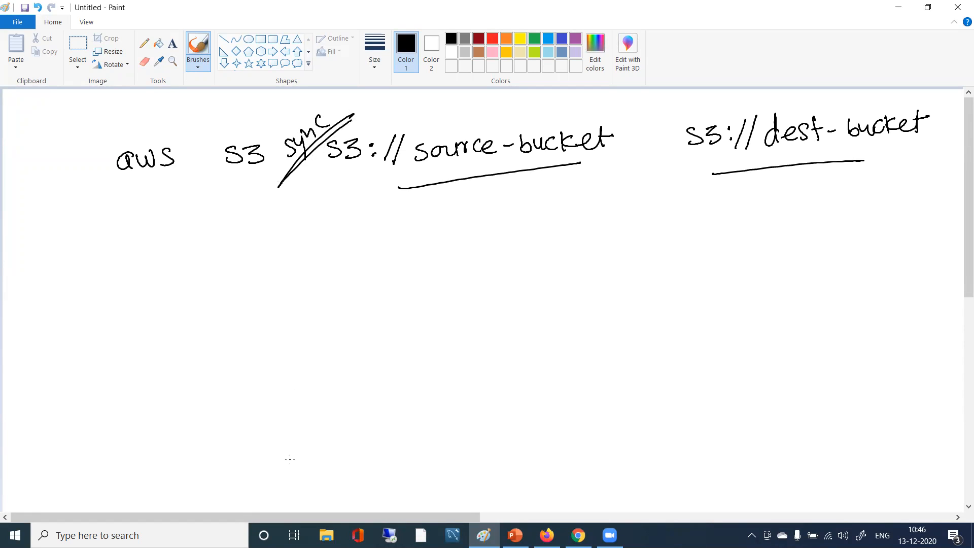
- Handwrite "aws s3 sync" as a second line below the first command
mouse_move(137, 250)
left_mouse_down()
mouse_move(122, 258)
mouse_move(141, 268)
mouse_move(166, 249)
mouse_move(166, 261)
left_mouse_up()
left_click_drag(249, 241, 234, 257)
mouse_move(253, 238)
left_mouse_down()
mouse_move(261, 241)
mouse_move(253, 256)
left_mouse_up()
left_click_drag(332, 230, 324, 247)
mouse_move(334, 235)
left_mouse_down()
mouse_move(344, 239)
mouse_move(340, 268)
left_mouse_up()
left_click_drag(349, 247, 385, 243)
- Circle the source and destination bucket paths, draw an arrow down from each, and underline the word "source" for emphasis
mouse_move(490, 116)
left_mouse_down()
mouse_move(460, 103)
mouse_move(456, 212)
mouse_move(477, 125)
left_mouse_up()
mouse_move(491, 187)
left_mouse_down()
mouse_move(503, 227)
mouse_move(522, 215)
left_mouse_up()
mouse_move(759, 92)
left_mouse_down()
mouse_move(780, 196)
mouse_move(786, 95)
left_mouse_up()
left_click_drag(791, 173, 800, 219)
mouse_move(786, 199)
left_mouse_down()
mouse_move(811, 208)
mouse_move(821, 197)
left_mouse_up()
left_click_drag(439, 162, 511, 154)
mouse_move(432, 170)
left_mouse_down()
mouse_move(499, 160)
mouse_move(482, 172)
mouse_move(532, 155)
left_mouse_up()
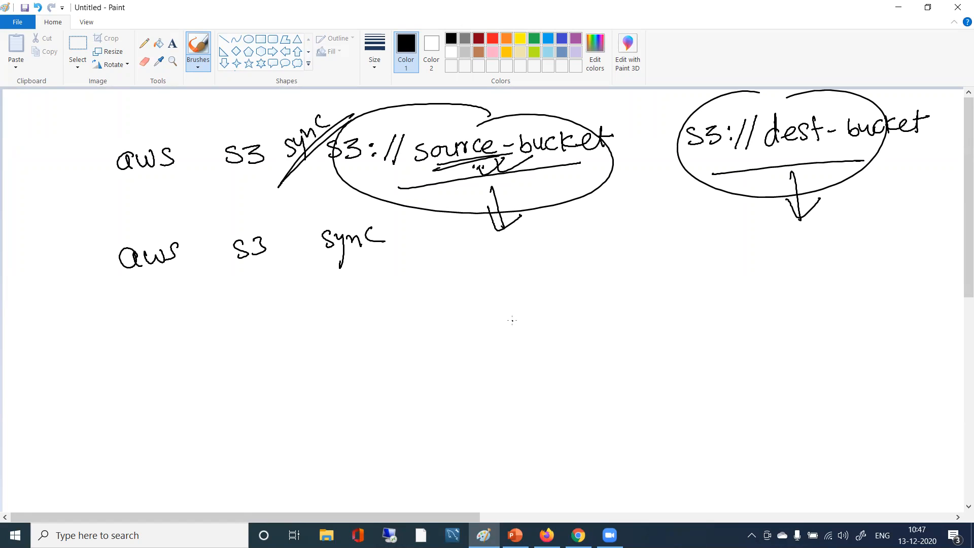
left_click(18, 22)
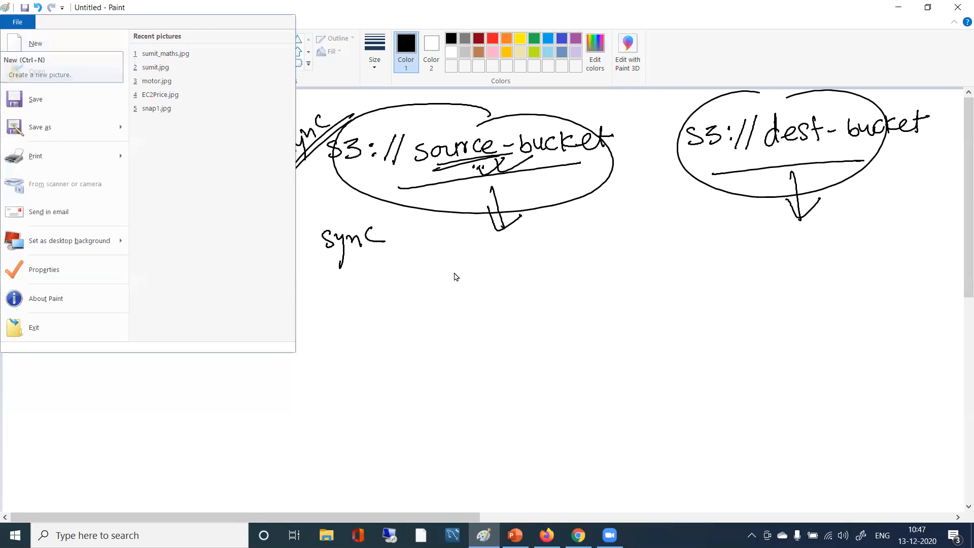
left_click(54, 43)
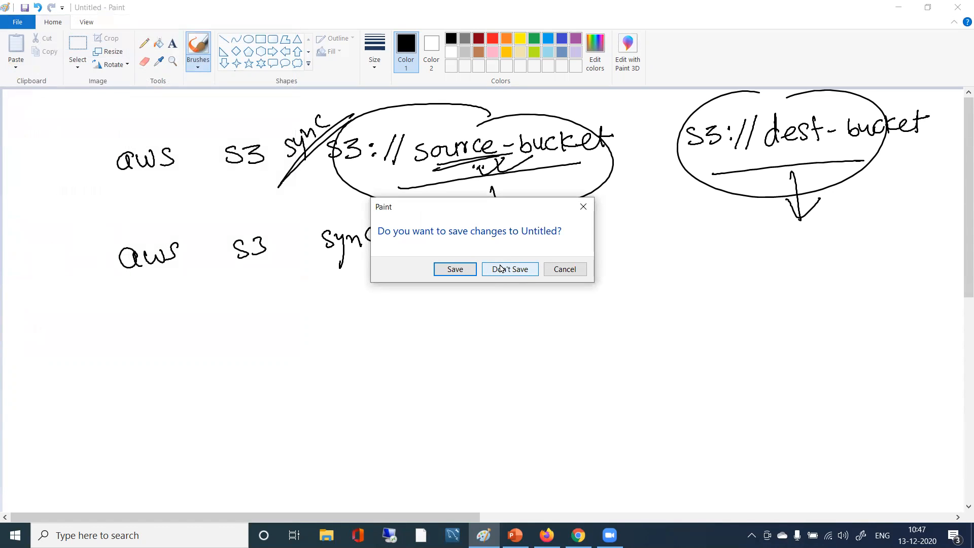
left_click(568, 269)
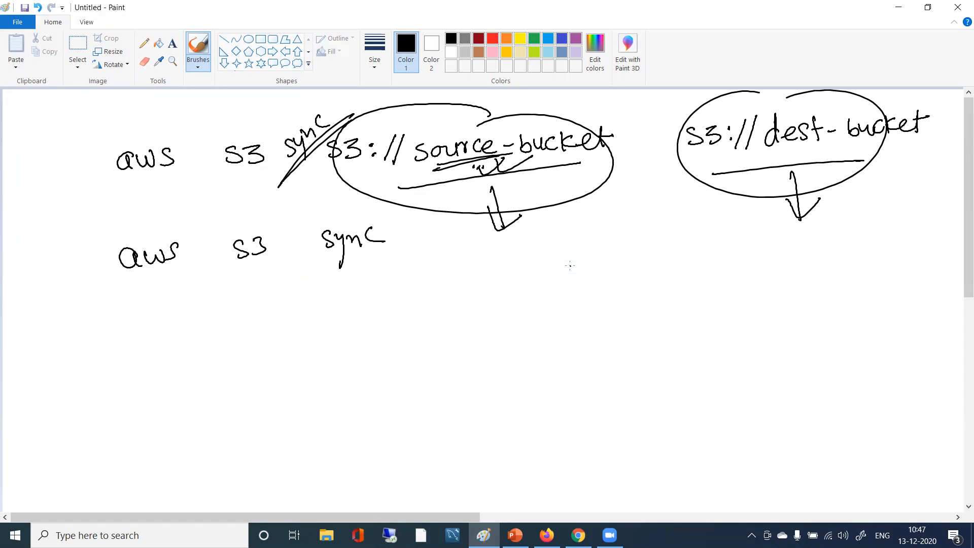
- Underline the handwritten "aws s3 sync" line with a long stroke and a shorter second stroke beneath it
left_click_drag(95, 289, 428, 258)
left_click_drag(269, 291, 379, 281)
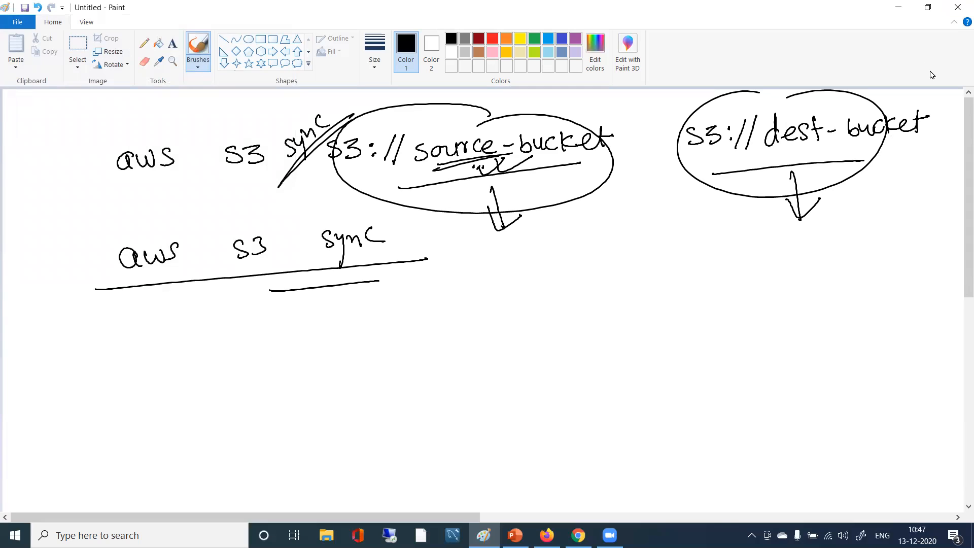
- Close the Paint sketch without saving it and return to the S3 bucket list in the browser
left_click(959, 7)
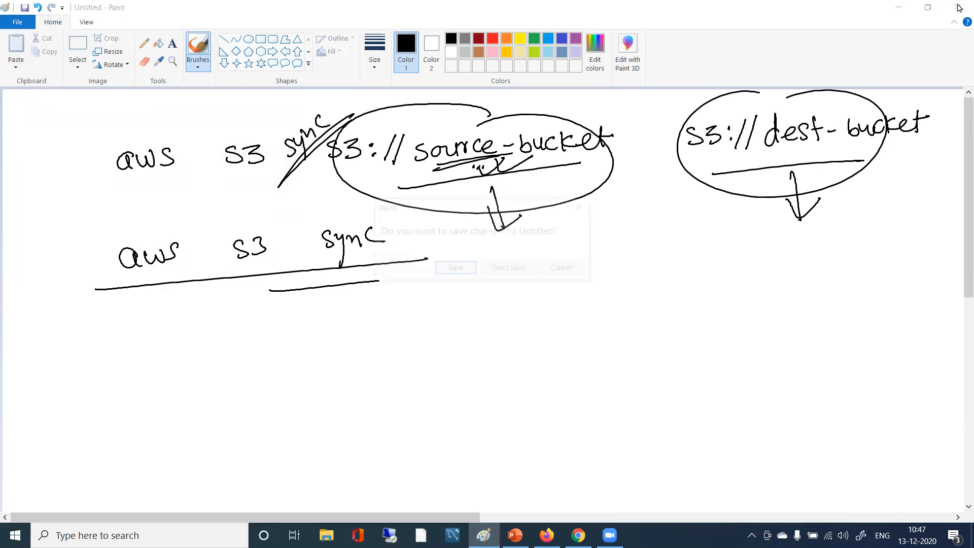
left_click(503, 269)
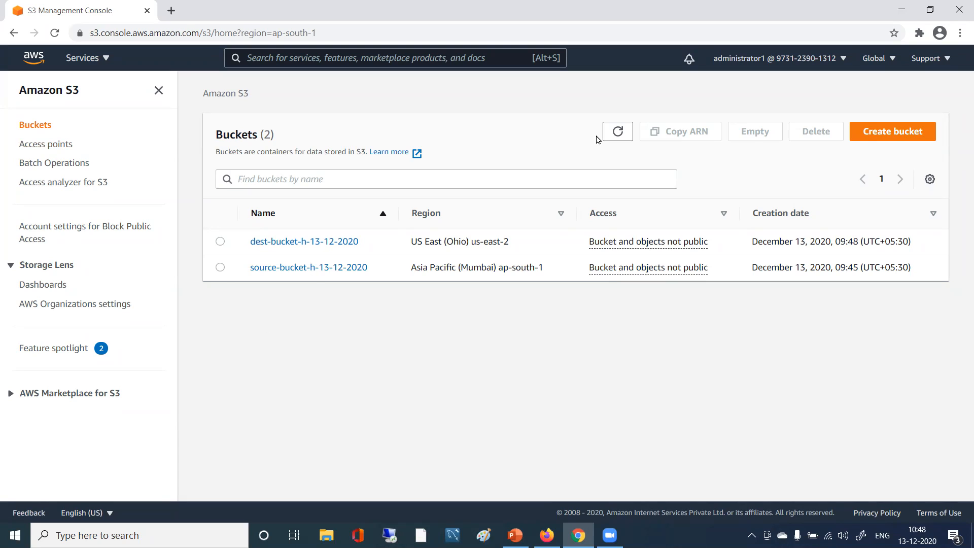
- Delete the replication rule mum-ohio-2nd-rule from source-bucket-h-13-12-2020
left_click(294, 267)
scroll(333, 308, "down", 2)
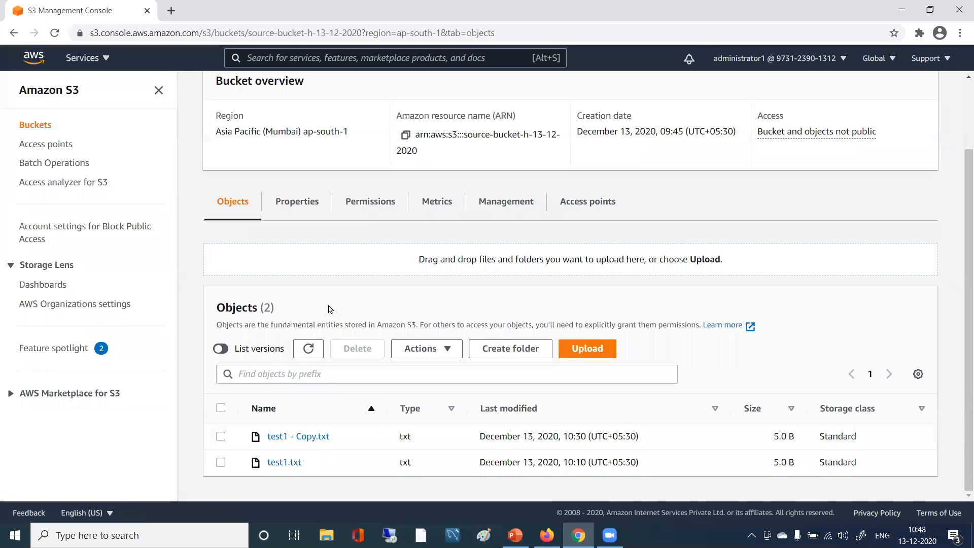
left_click(510, 203)
scroll(448, 271, "down", 10)
scroll(450, 272, "up", 1)
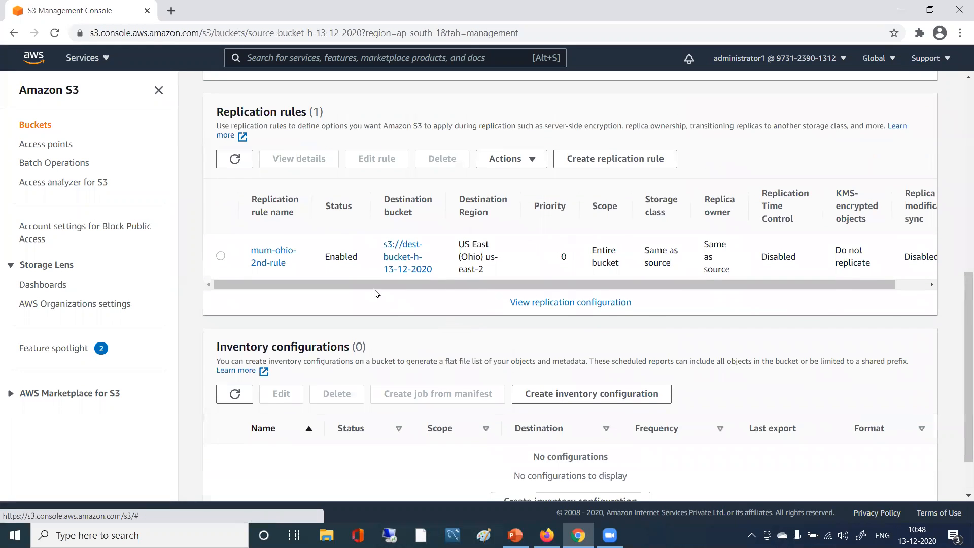
left_click(220, 256)
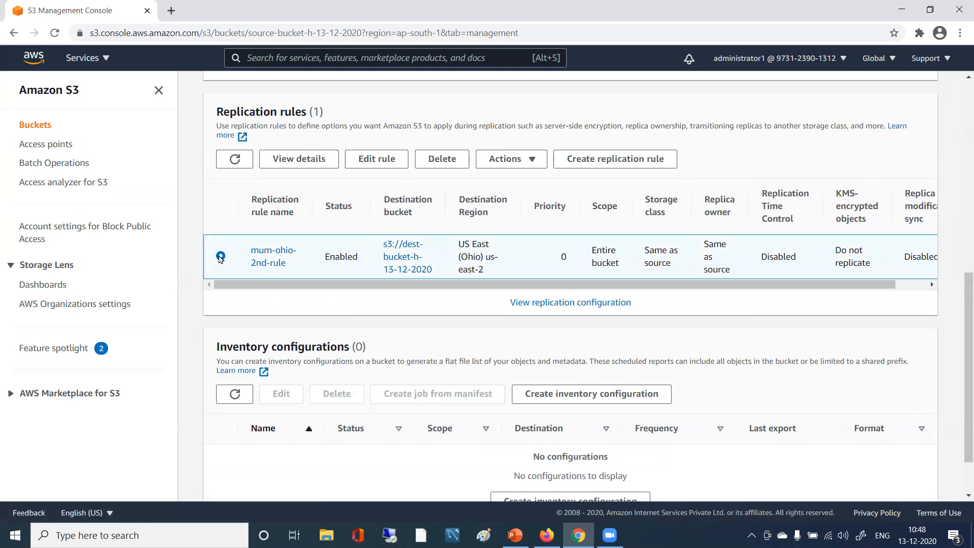
left_click(441, 159)
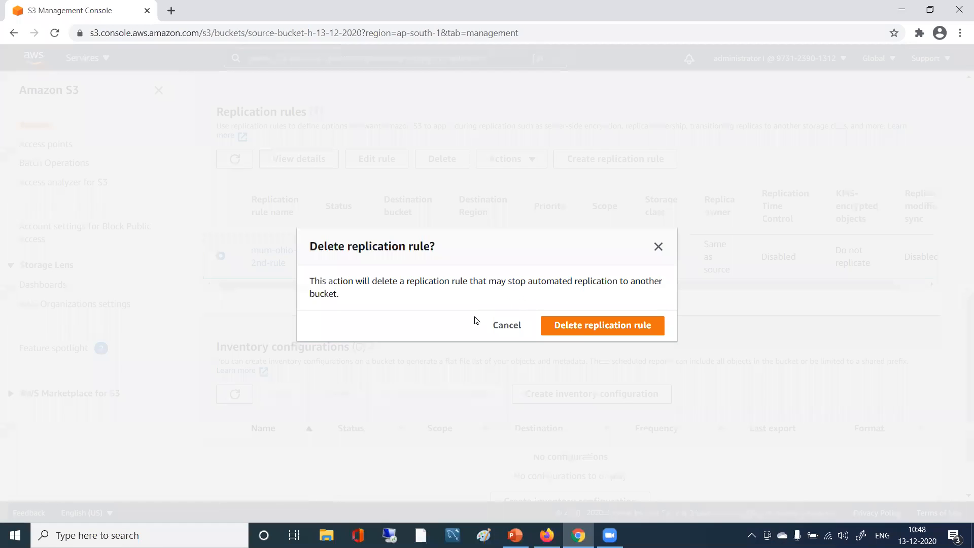
left_click(583, 325)
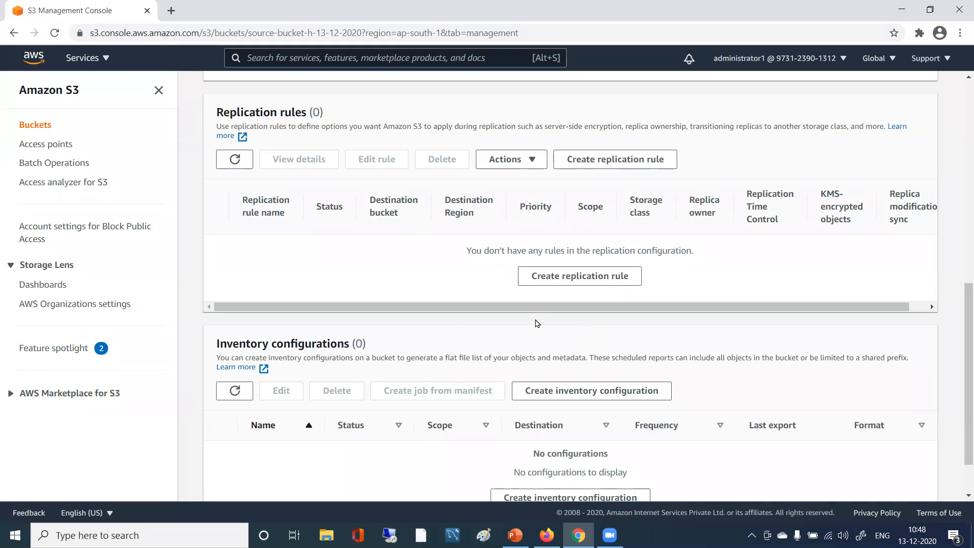
- Reopen source-bucket-h-13-12-2020 from the bucket list and review the objects it stores
scroll(439, 327, "up", 10)
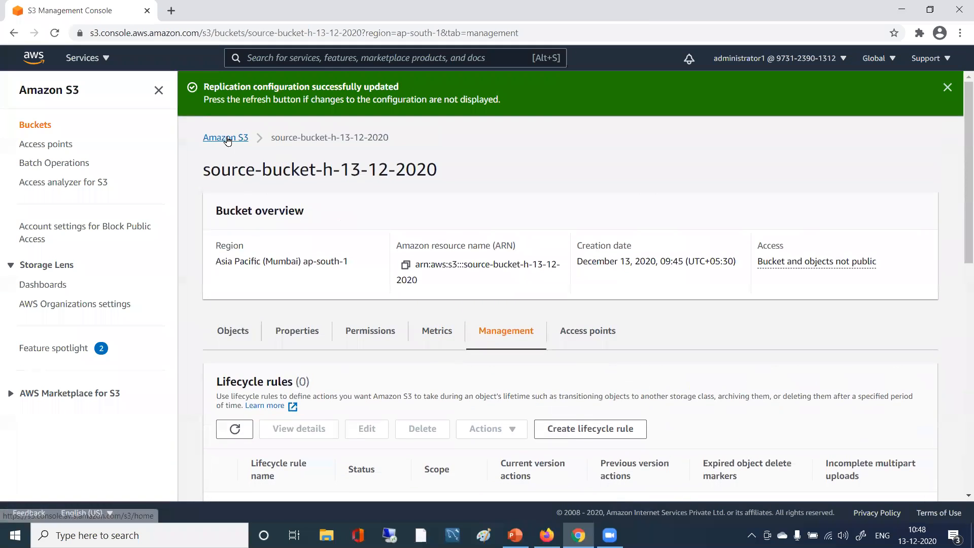
left_click(225, 134)
left_click(300, 268)
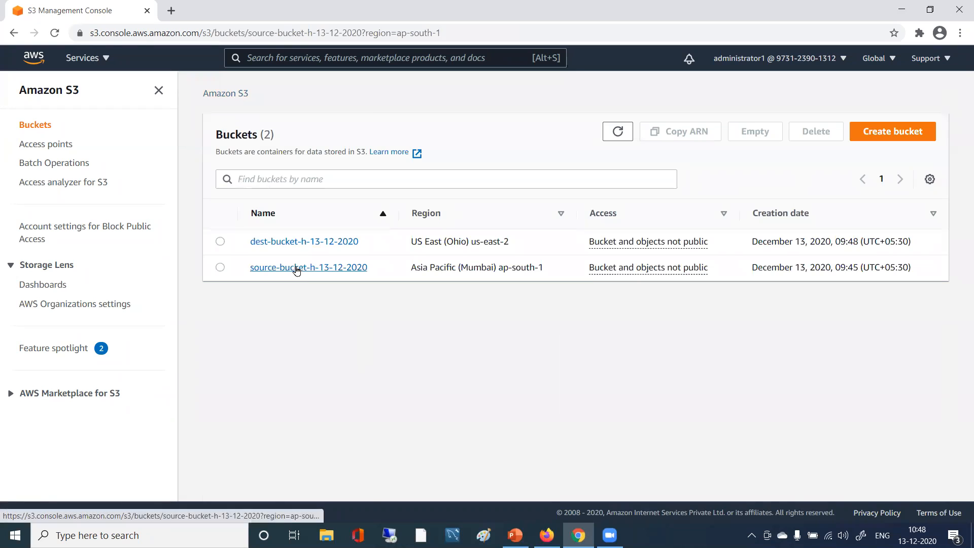
scroll(405, 319, "down", 1)
scroll(405, 319, "down", 1)
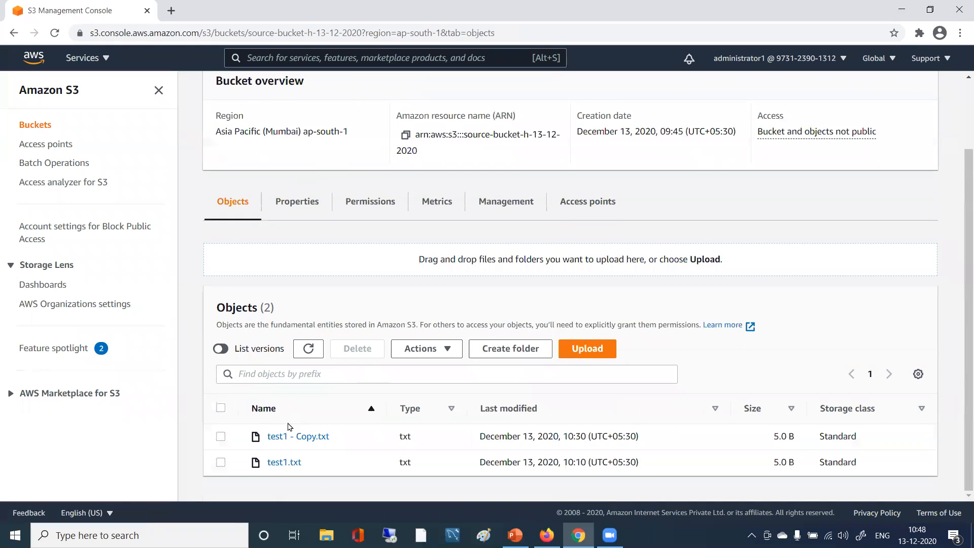
scroll(404, 413, "up", 2)
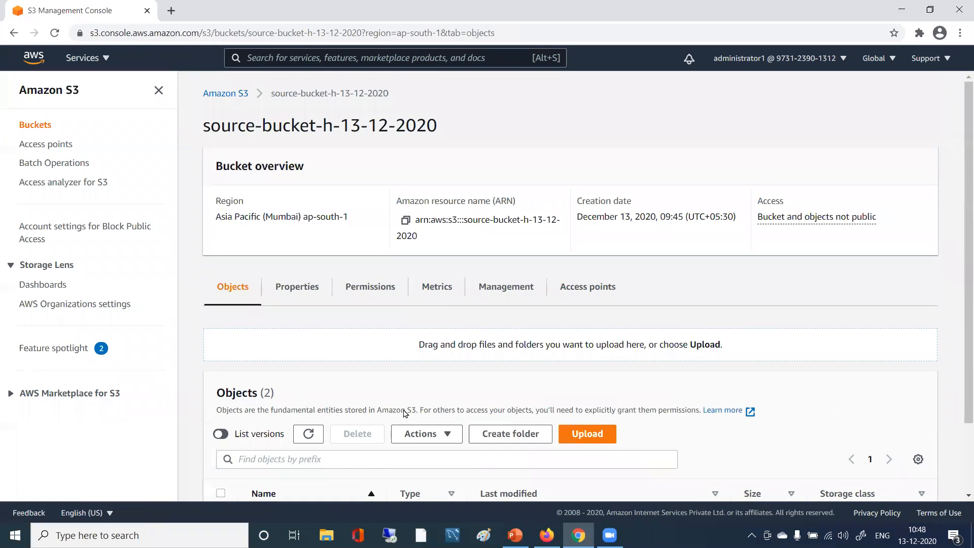
- Delete test1 - Copy.txt from dest-bucket-h-13-12-2020, confirming with "delete", and return to the bucket's object list
left_click(223, 97)
left_click(300, 241)
scroll(446, 364, "down", 1)
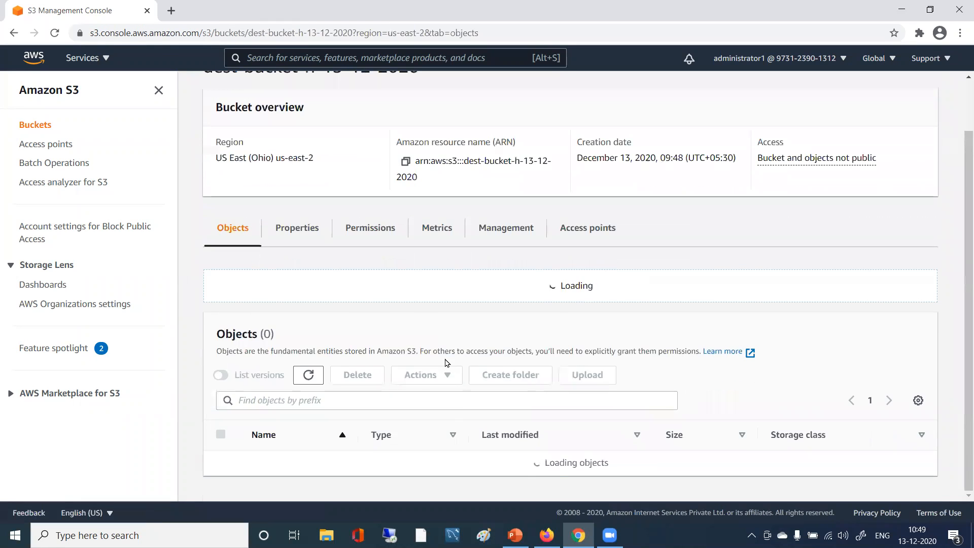
left_click(221, 462)
left_click(357, 375)
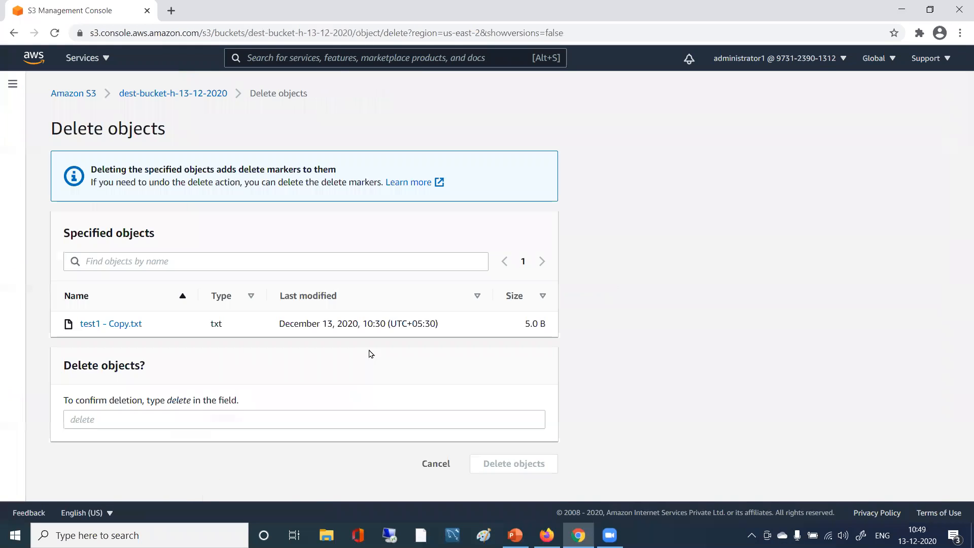
left_click(125, 415)
type("delete")
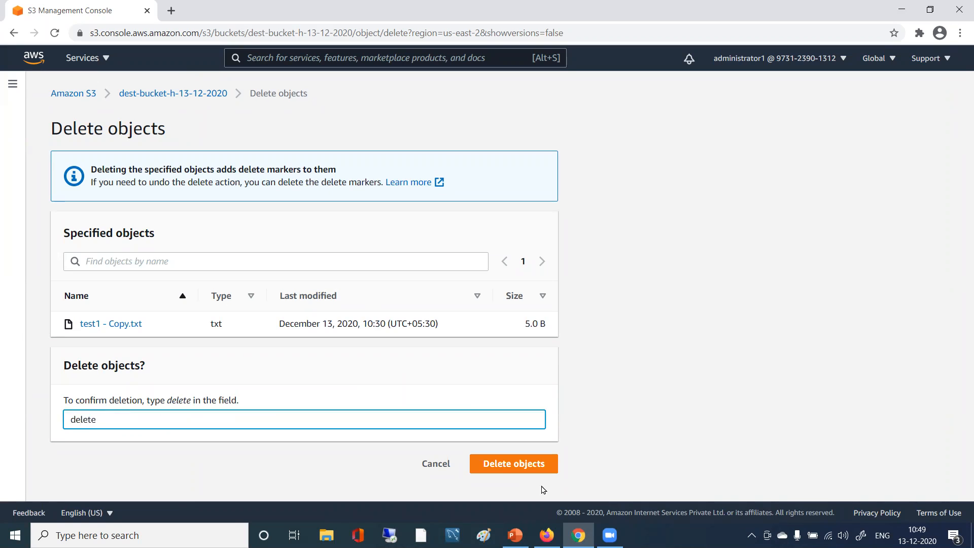
left_click(501, 464)
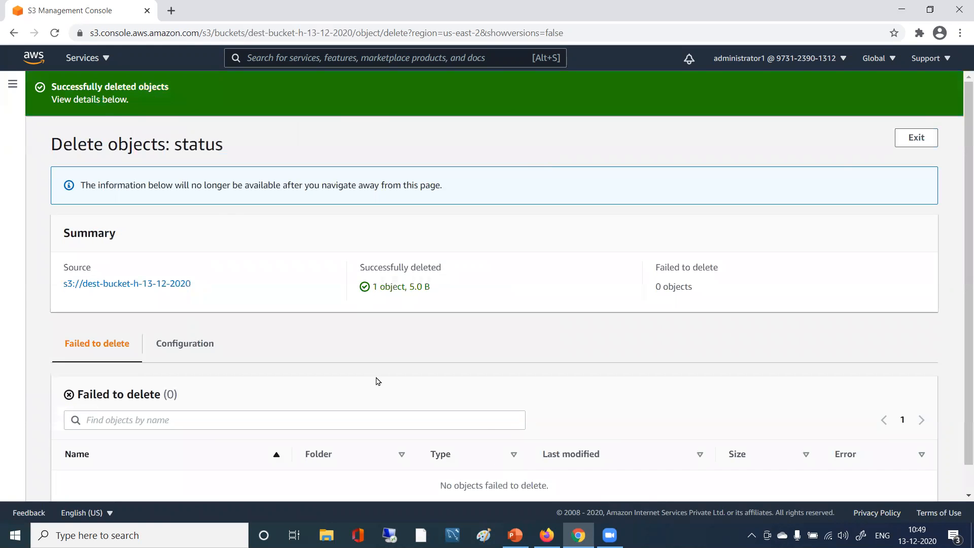
left_click(911, 140)
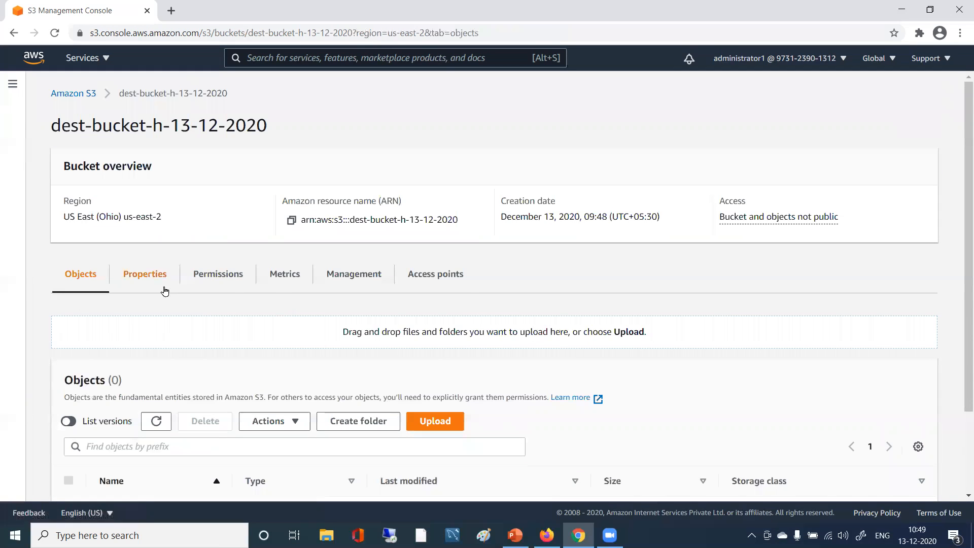
scroll(295, 347, "down", 2)
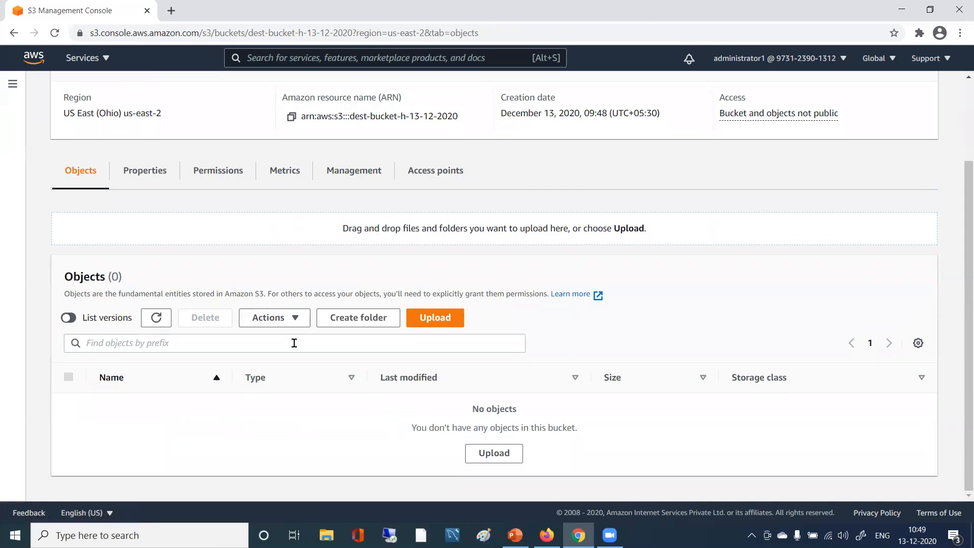
scroll(294, 343, "up", 2)
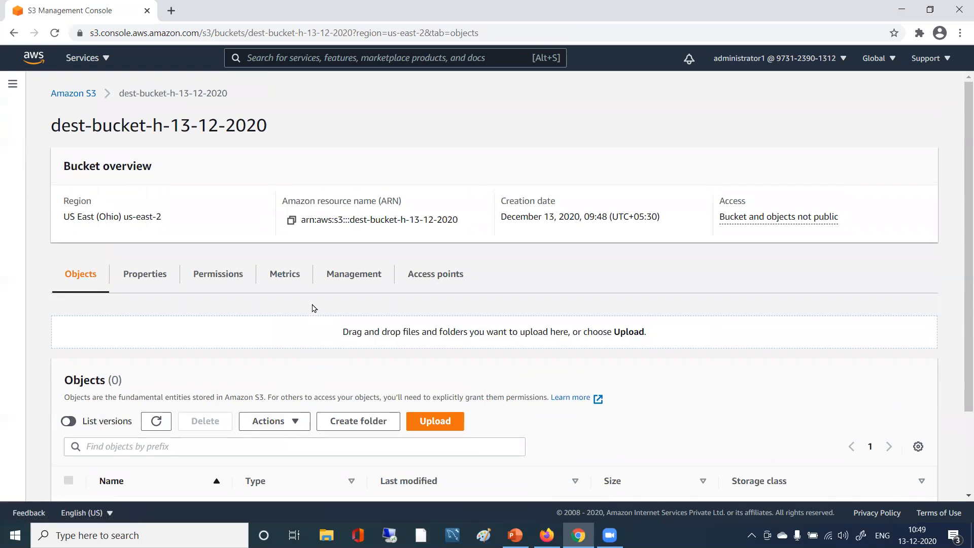
- Examine the objects and the replication rules of source-bucket-h-13-12-2020
left_click(91, 96)
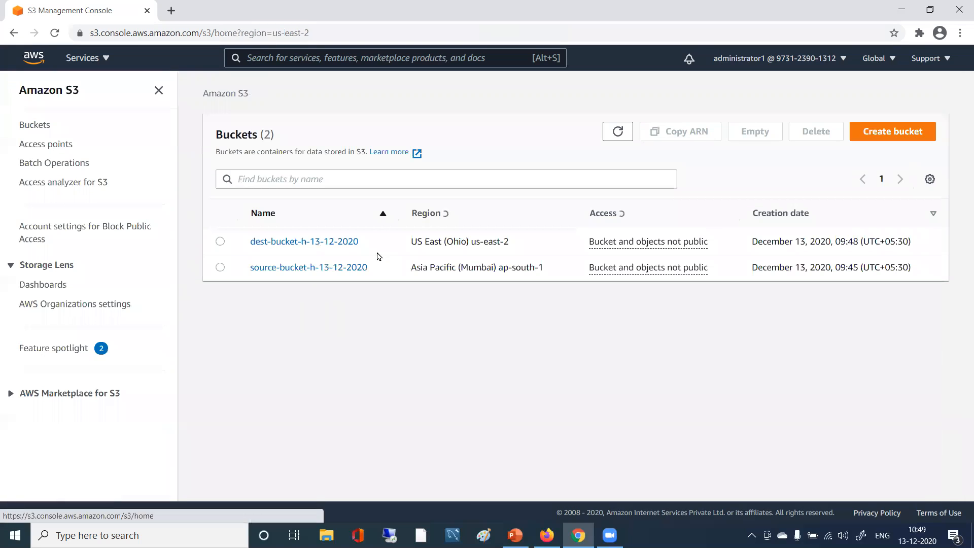
left_click(287, 267)
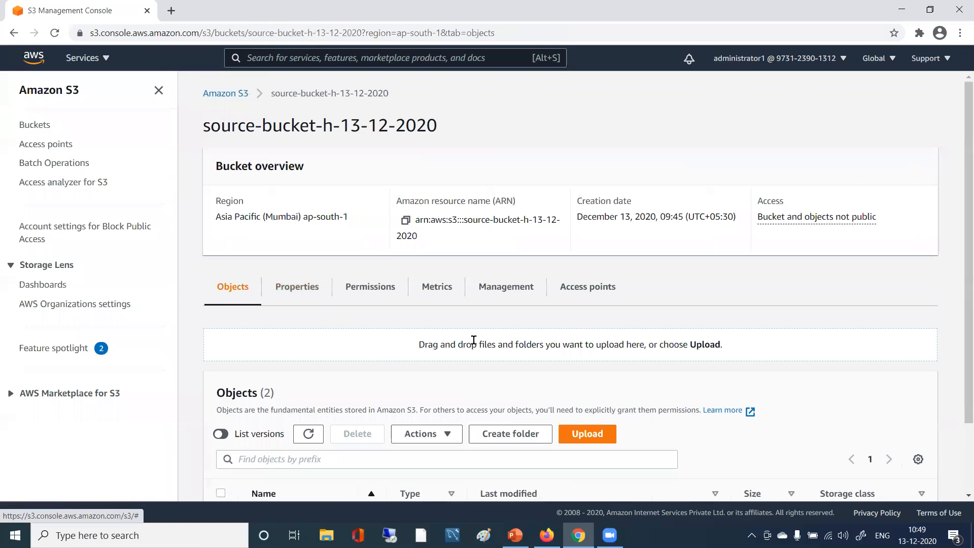
scroll(474, 344, "down", 2)
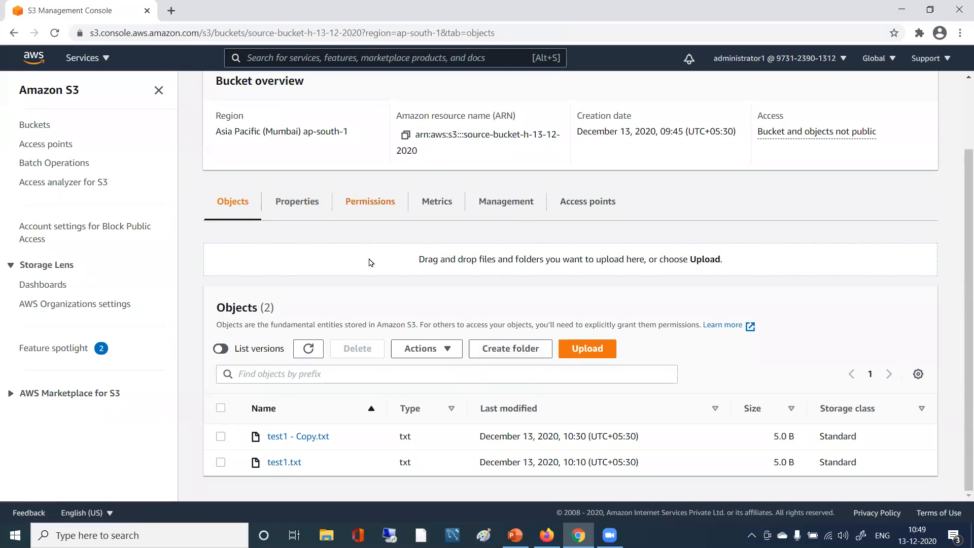
scroll(422, 419, "up", 2)
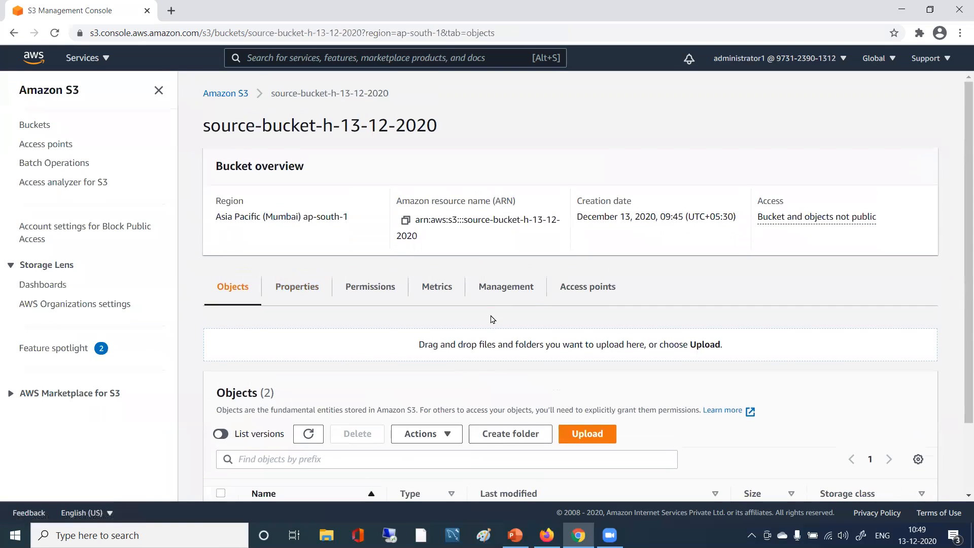
left_click(488, 290)
scroll(485, 315, "down", 5)
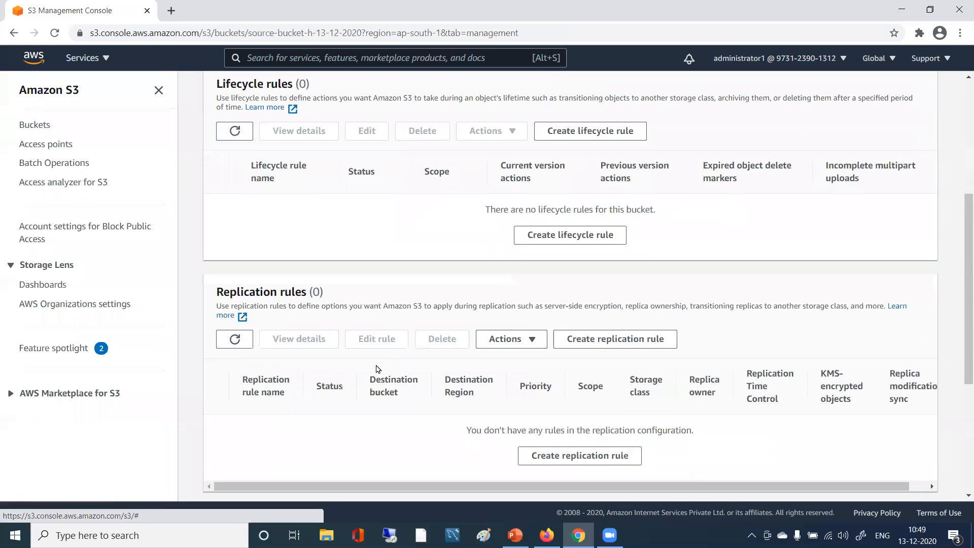
scroll(507, 305, "down", 4)
scroll(420, 315, "up", 10)
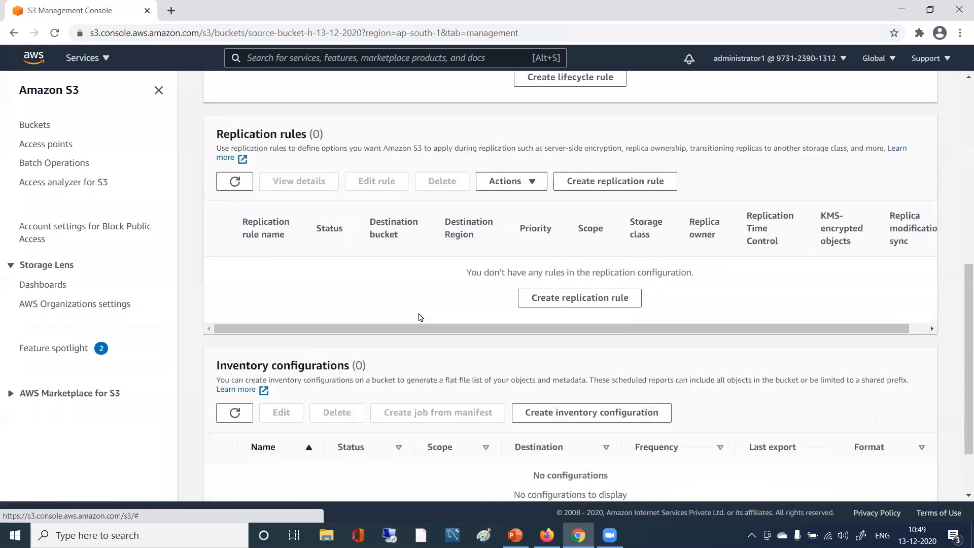
- Check the object list of dest-bucket-h-13-12-2020 and go back to the bucket overview
left_click(238, 94)
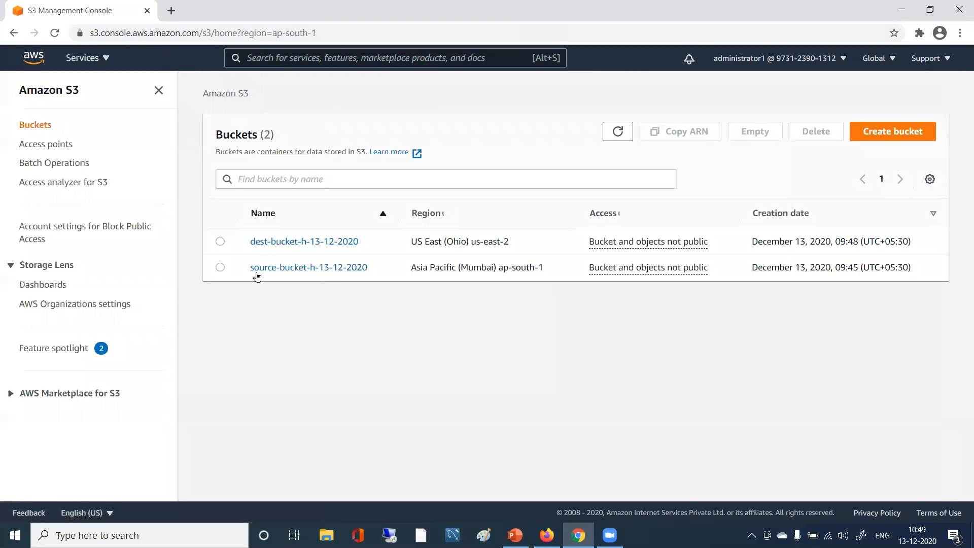
left_click(275, 242)
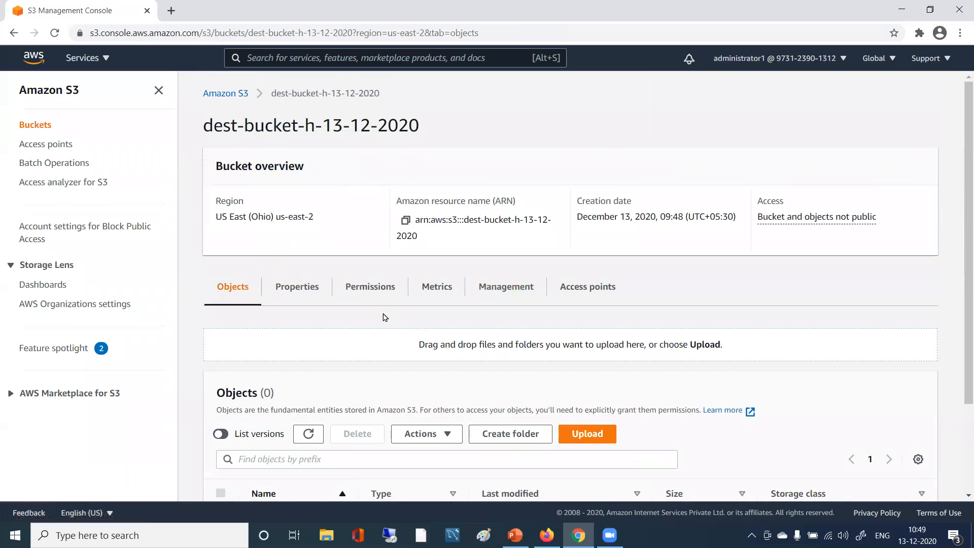
scroll(387, 334, "down", 2)
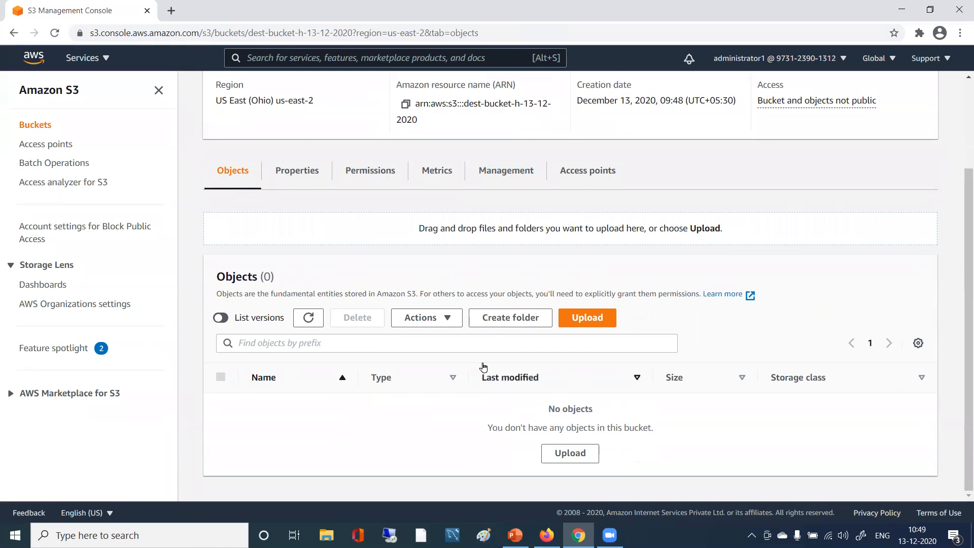
scroll(499, 392, "up", 3)
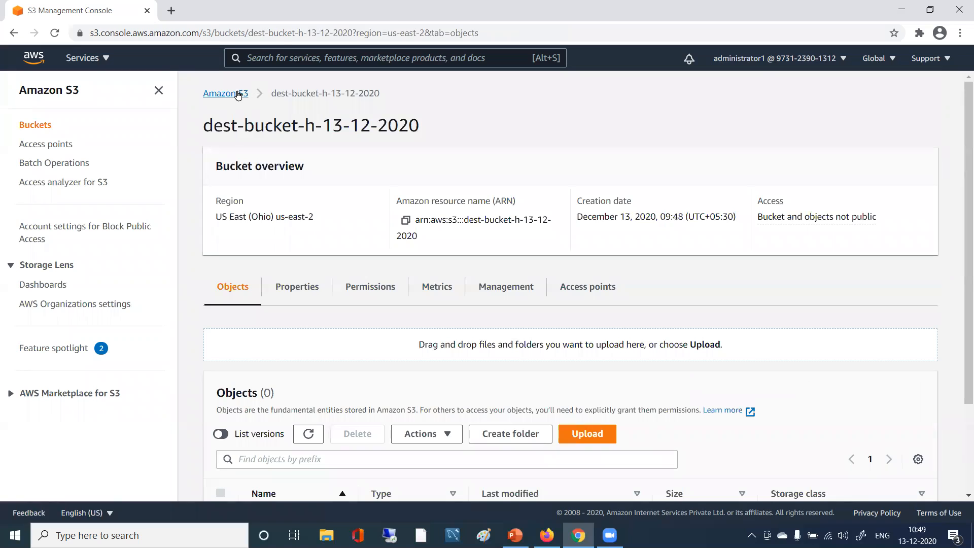
left_click(238, 94)
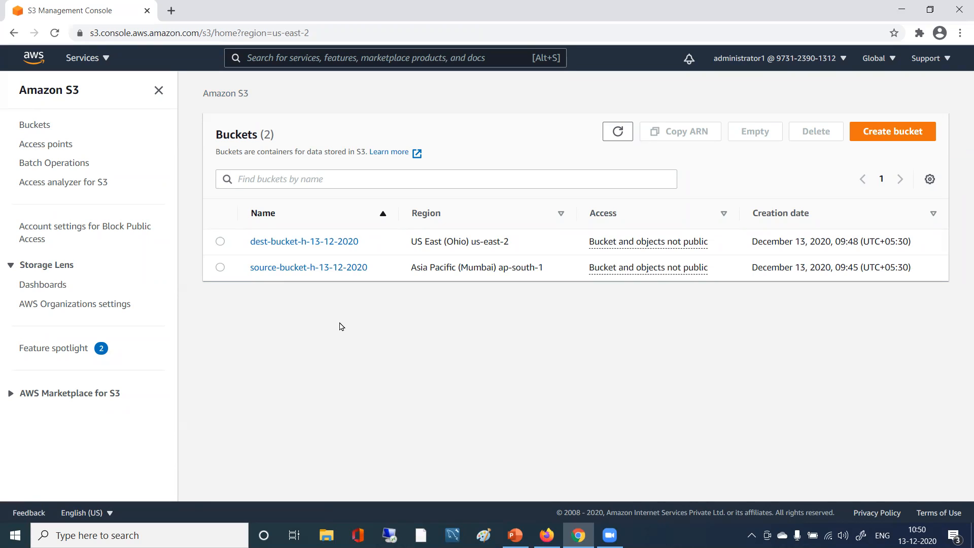
- Start a new replication rule for source-bucket-h-13-12-2020 and name it crr-mum-ohio-rule3
left_click(295, 273)
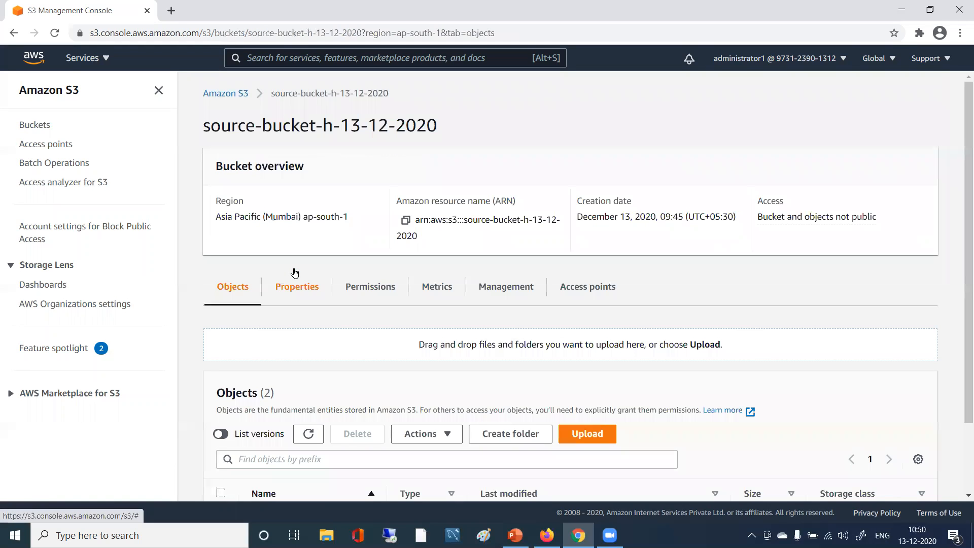
scroll(339, 350, "down", 2)
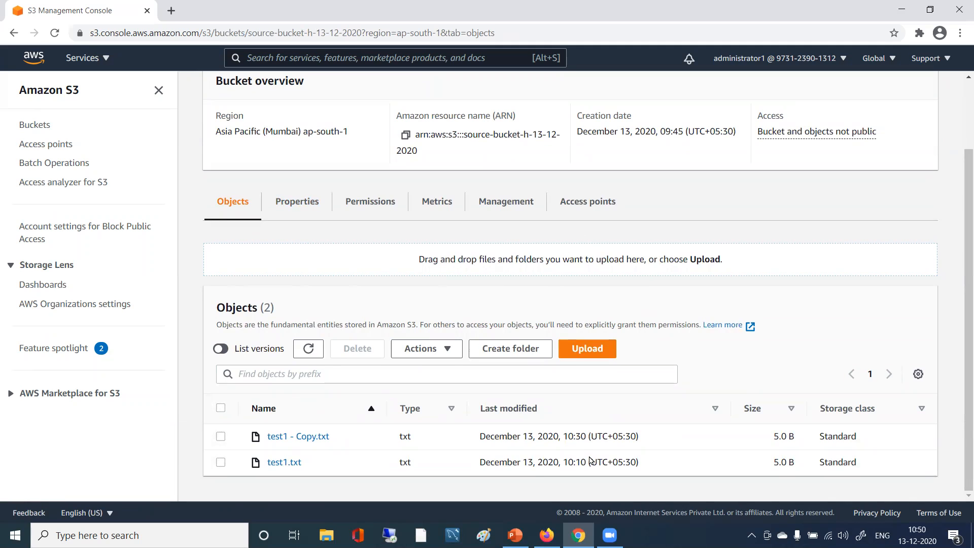
left_click(499, 202)
scroll(405, 249, "down", 5)
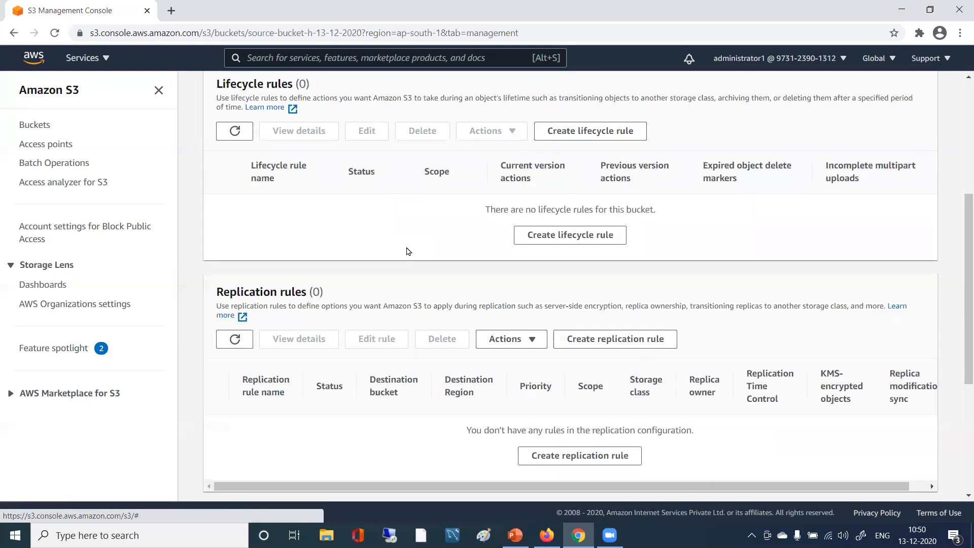
scroll(409, 251, "down", 2)
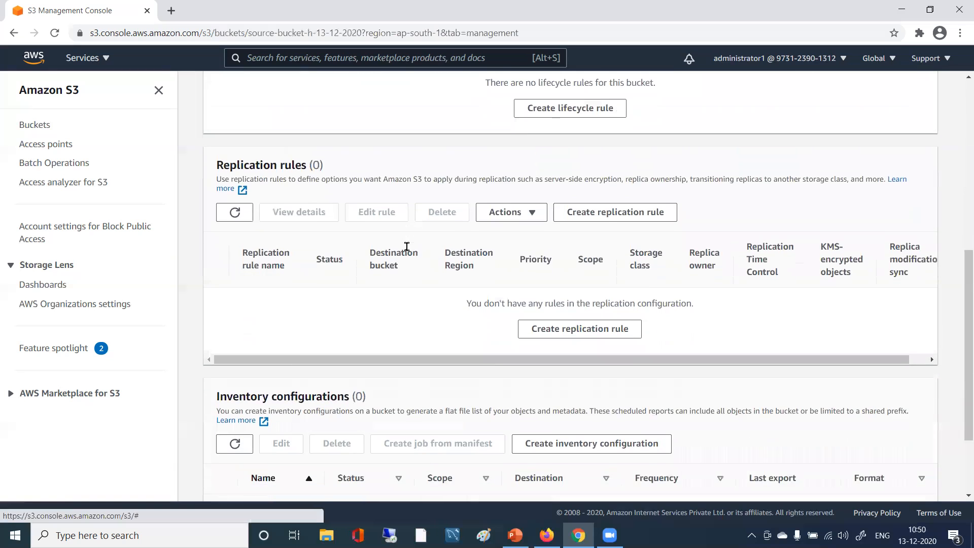
left_click(607, 213)
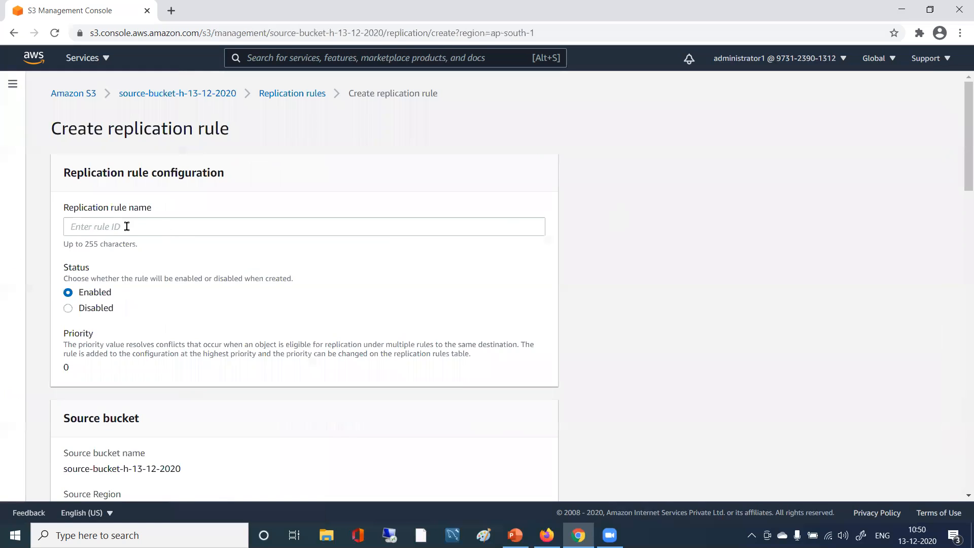
left_click(127, 225)
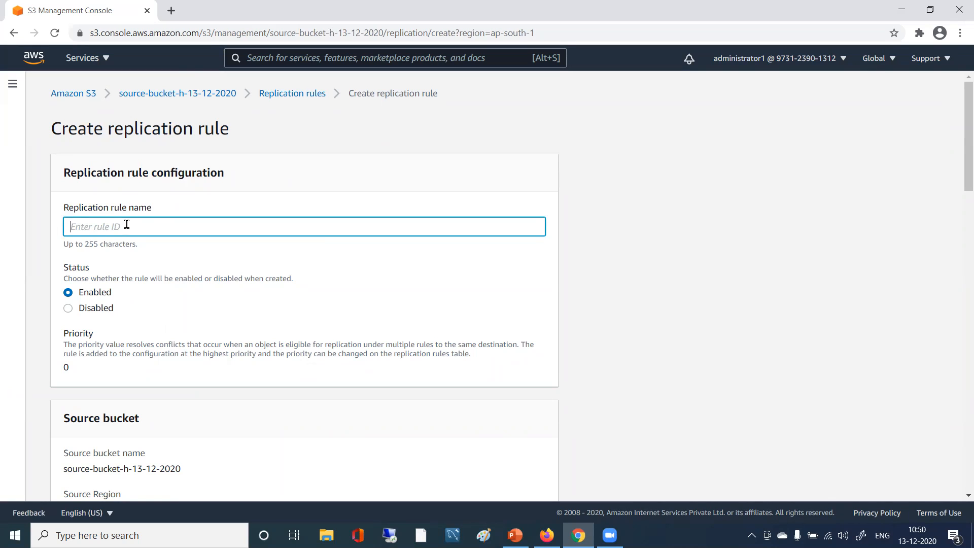
type("crr-mum-ohio-rule3")
- Set the rule scope so that the replication rule applies to all objects in the source bucket
scroll(222, 348, "down", 1)
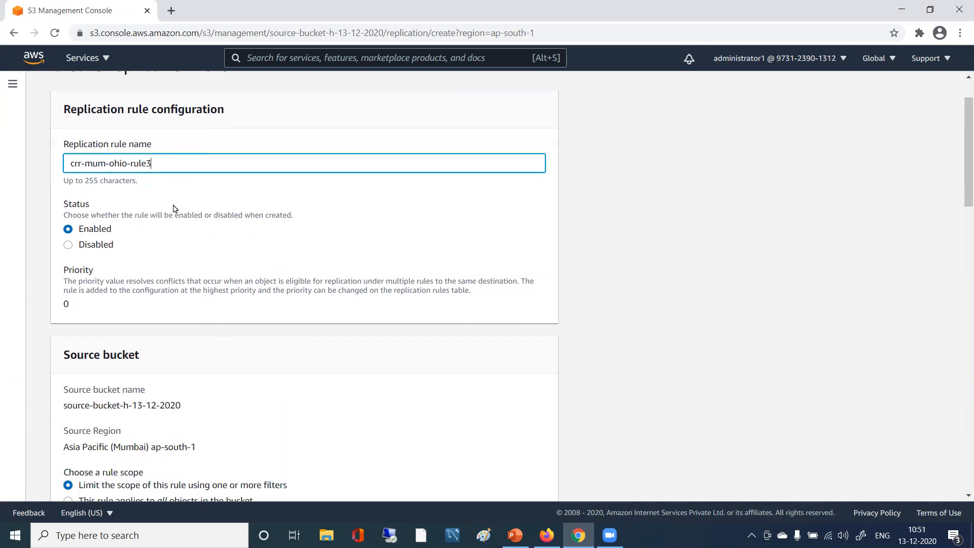
scroll(152, 276, "down", 2)
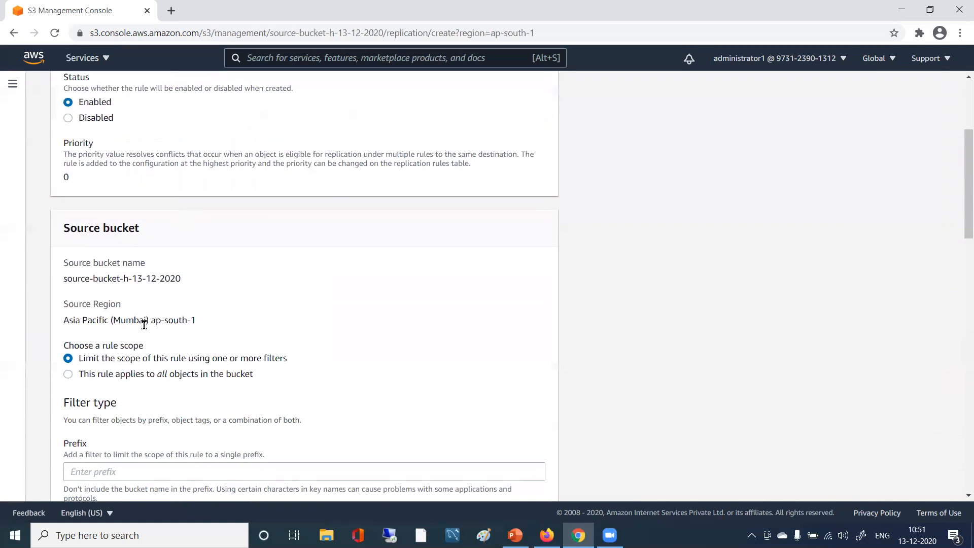
scroll(219, 297, "down", 1)
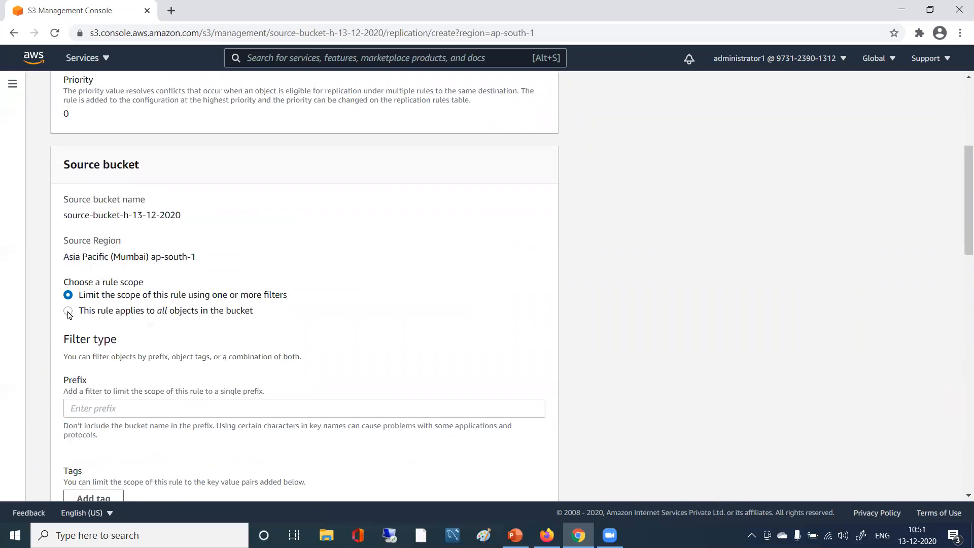
left_click(68, 311)
- Choose dest-bucket-h-13-12-2020 from this account's buckets as the replication destination
scroll(439, 315, "down", 3)
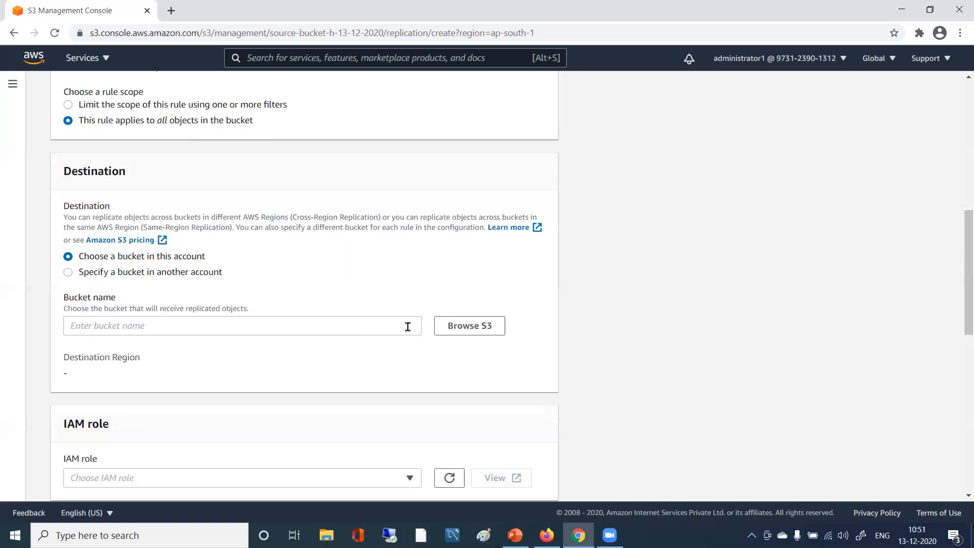
left_click(456, 327)
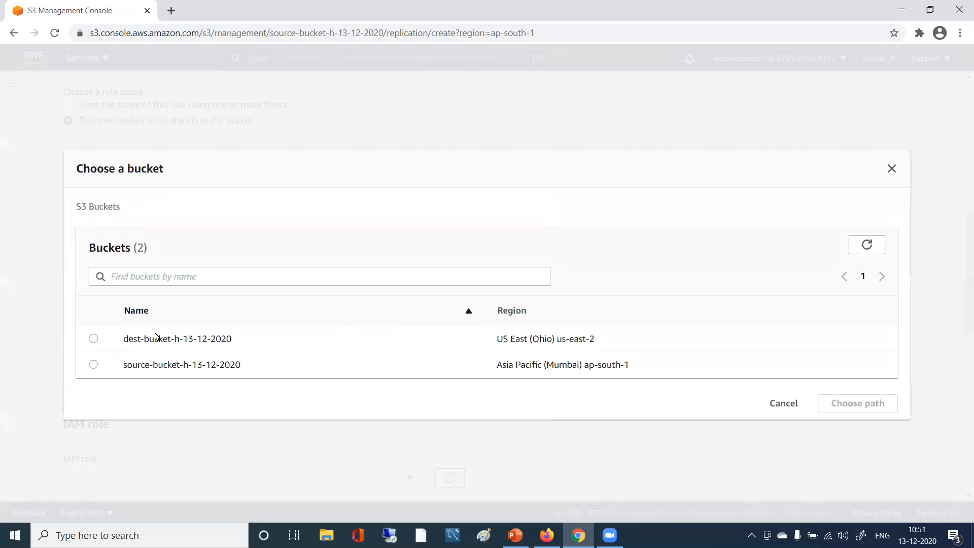
left_click(93, 338)
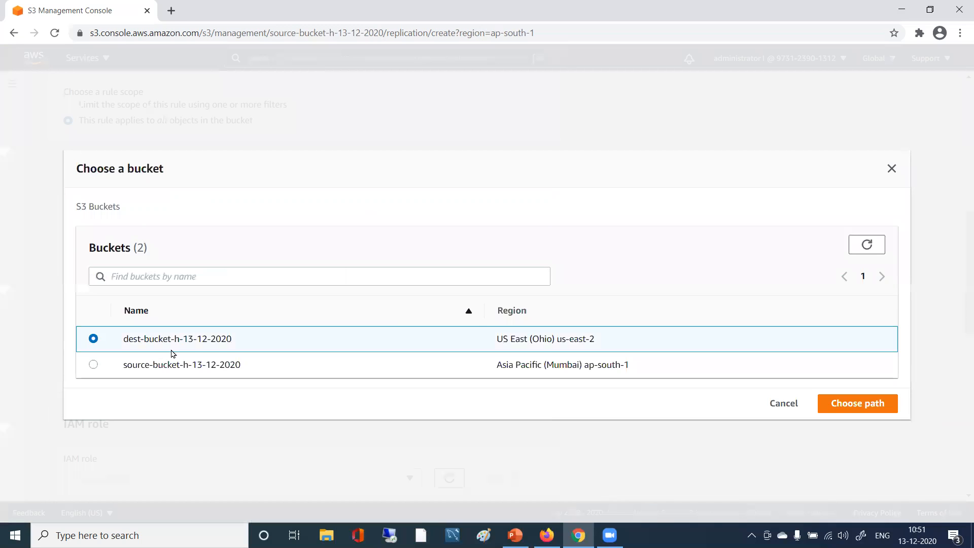
left_click(863, 405)
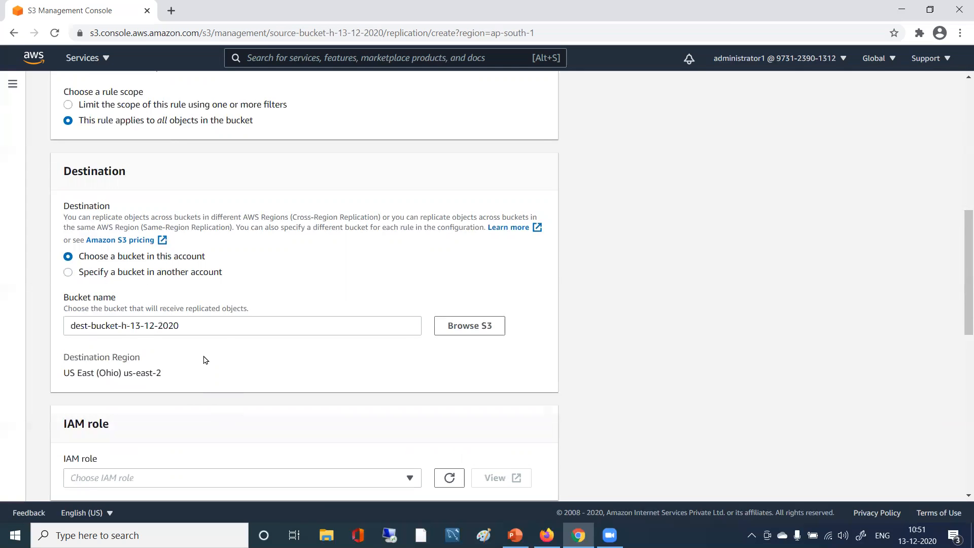
- Review the new rule's name, status, source bucket, scope, destination and IAM role sections
scroll(215, 342, "down", 4)
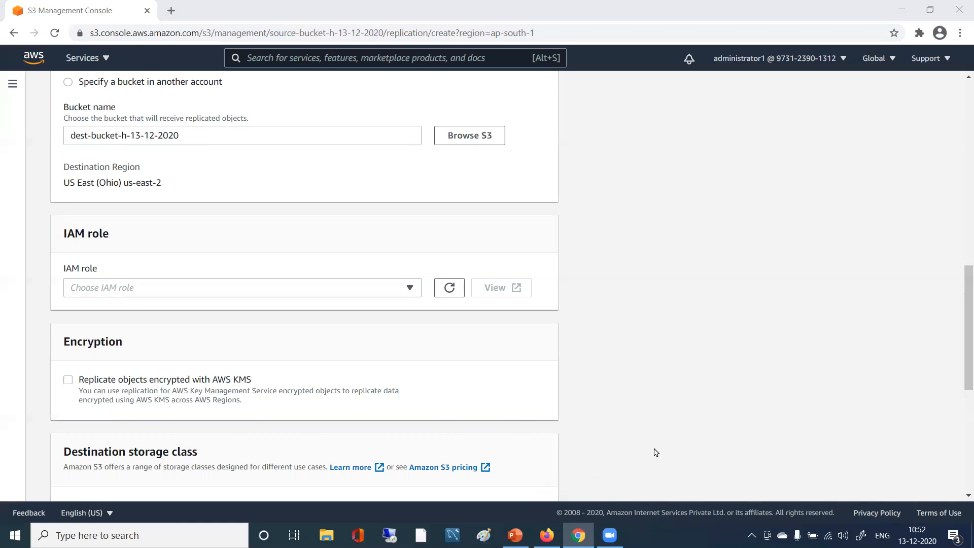
scroll(853, 340, "up", 2)
scroll(331, 334, "up", 10)
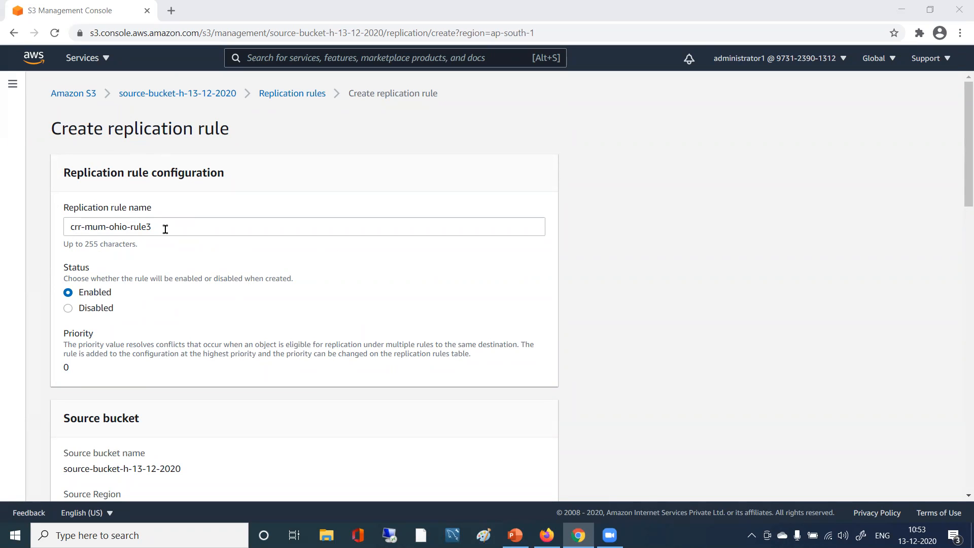
scroll(198, 276, "down", 1)
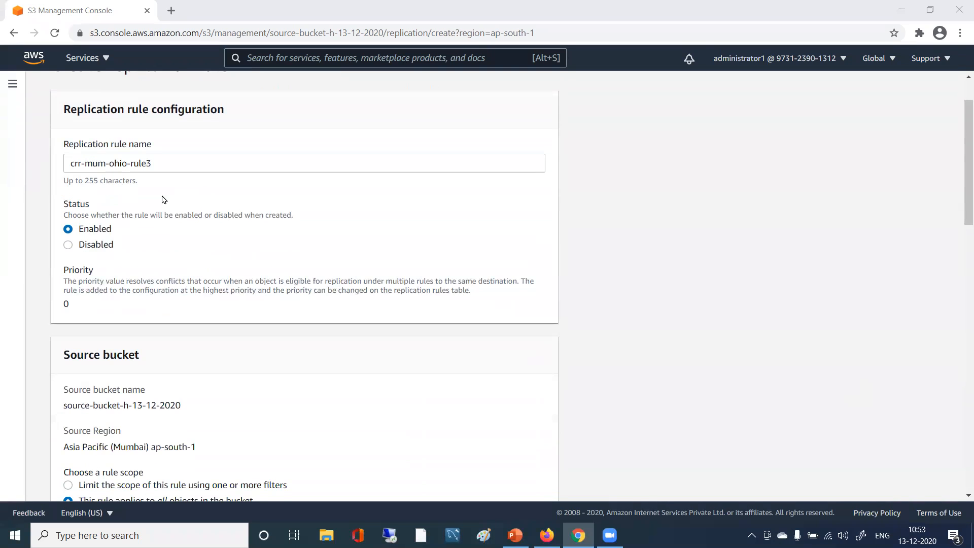
scroll(216, 263, "down", 2)
scroll(220, 265, "down", 1)
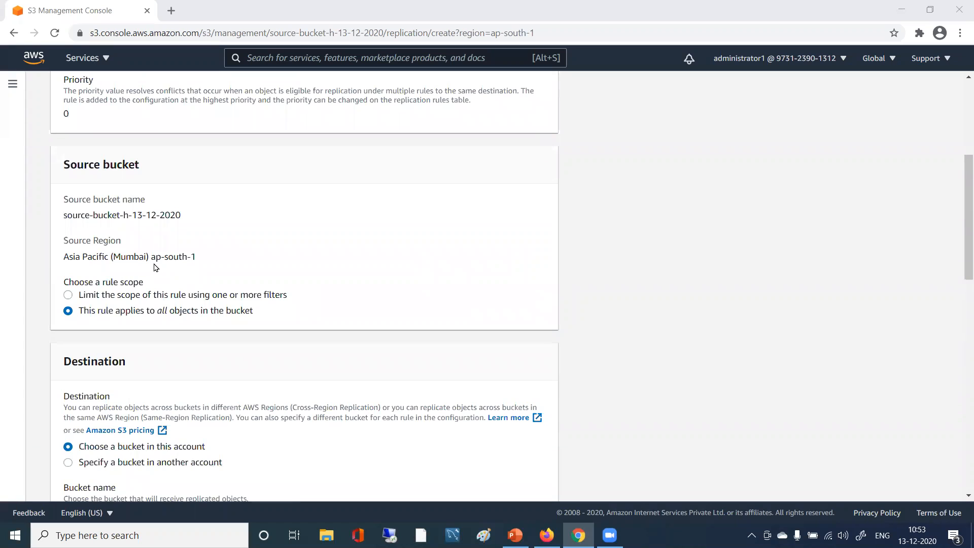
scroll(154, 267, "down", 3)
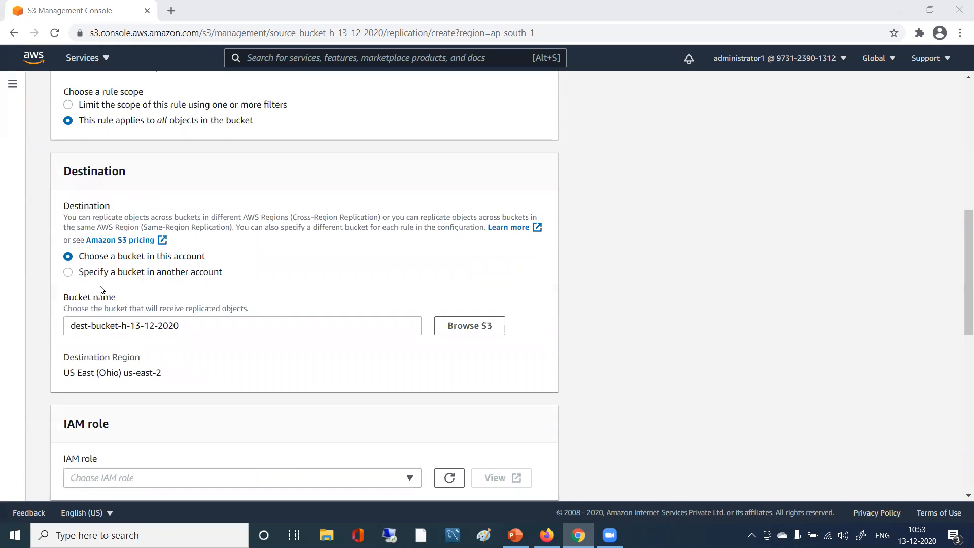
scroll(192, 318, "down", 2)
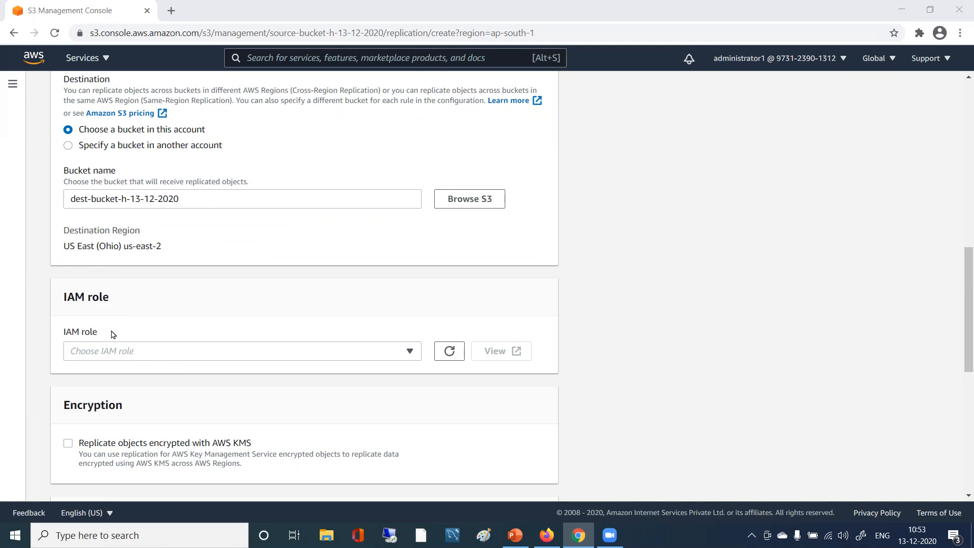
scroll(115, 333, "down", 1)
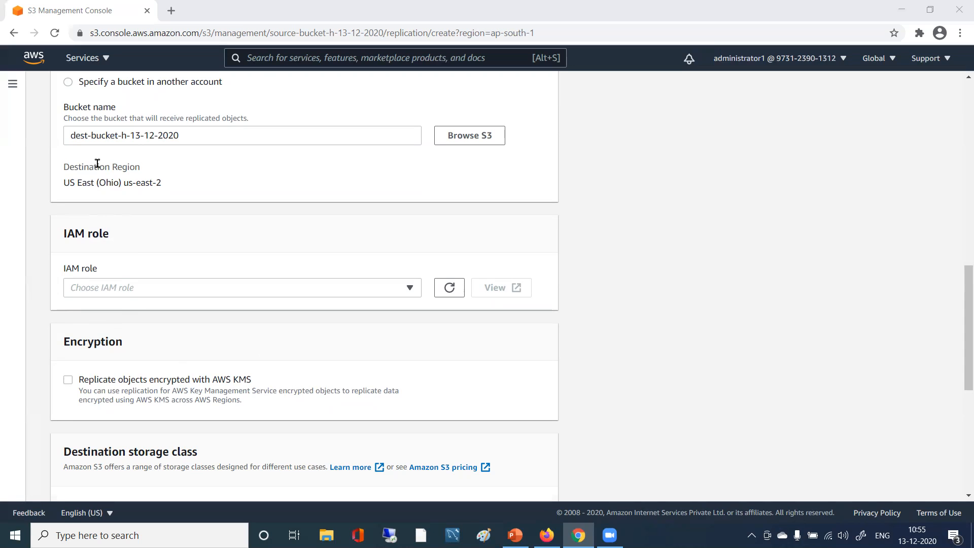
scroll(224, 252, "up", 6)
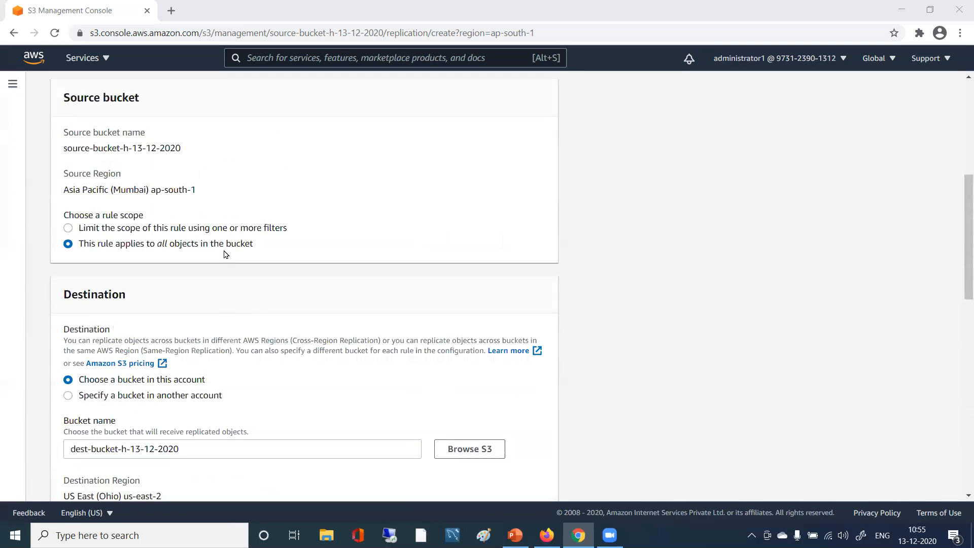
scroll(165, 244, "down", 4)
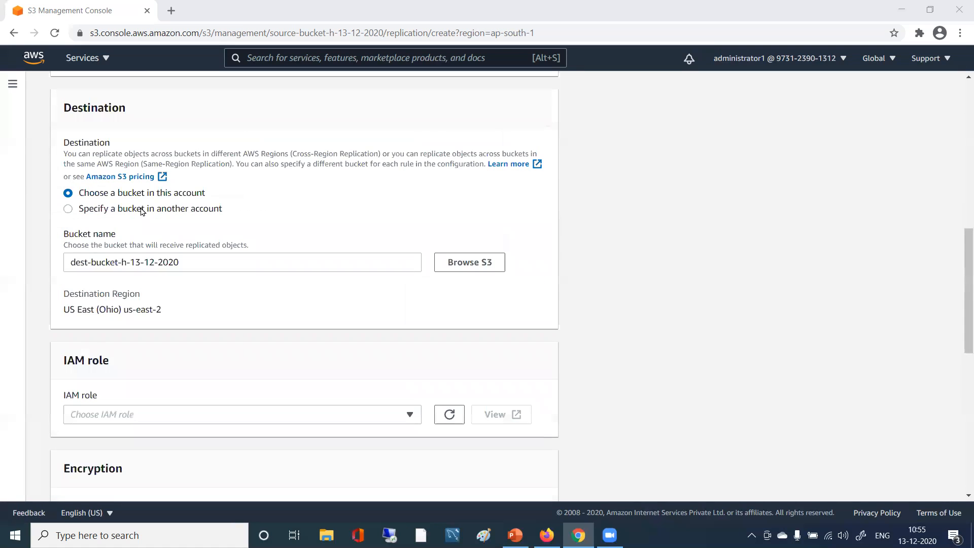
scroll(130, 322, "down", 2)
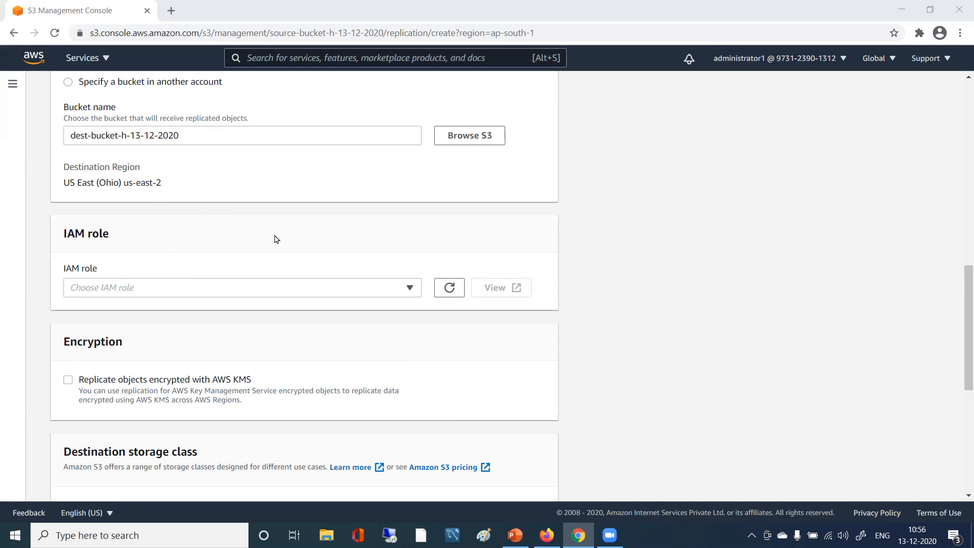
- Have a new IAM role created for the replication rule and save the rule without any additional replication options
scroll(276, 239, "down", 1)
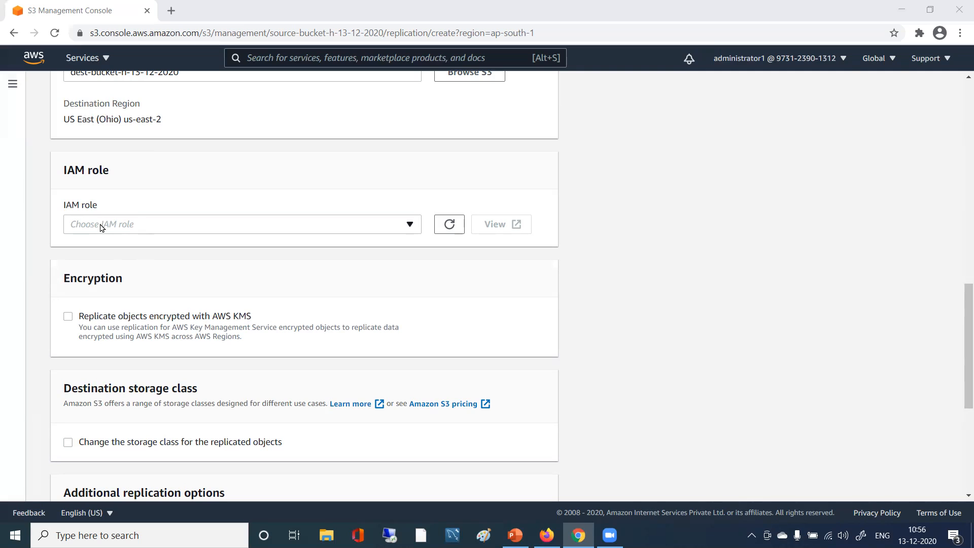
left_click(221, 229)
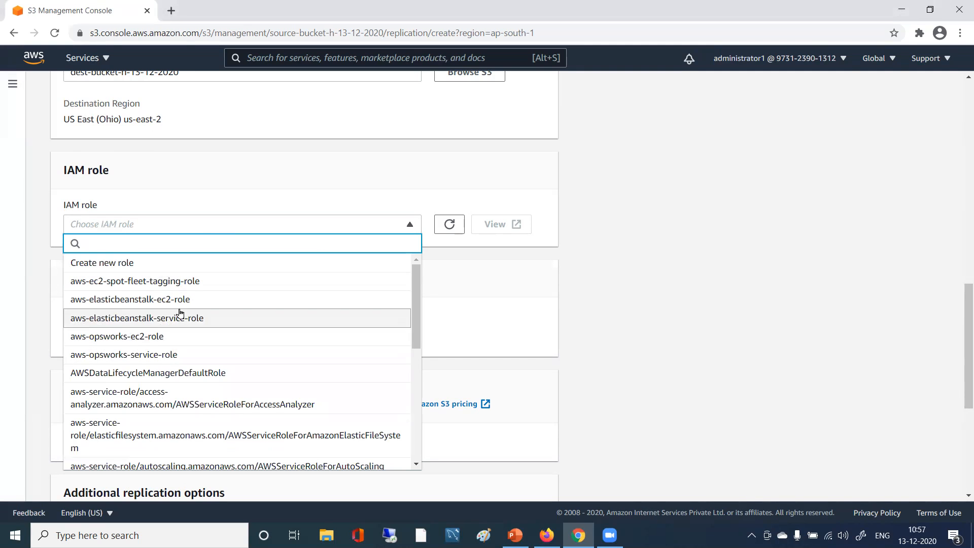
left_click(128, 263)
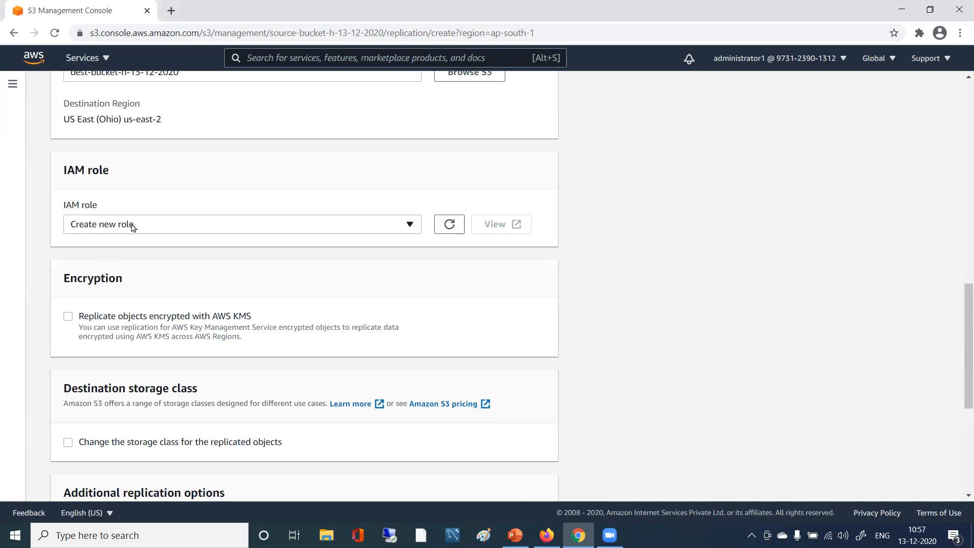
scroll(424, 287, "down", 1)
scroll(424, 287, "down", 3)
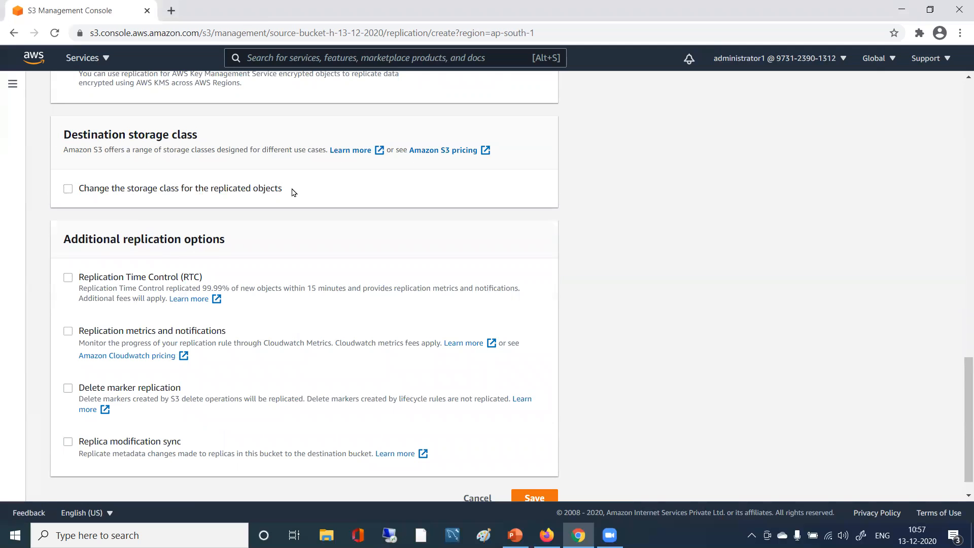
scroll(294, 192, "down", 1)
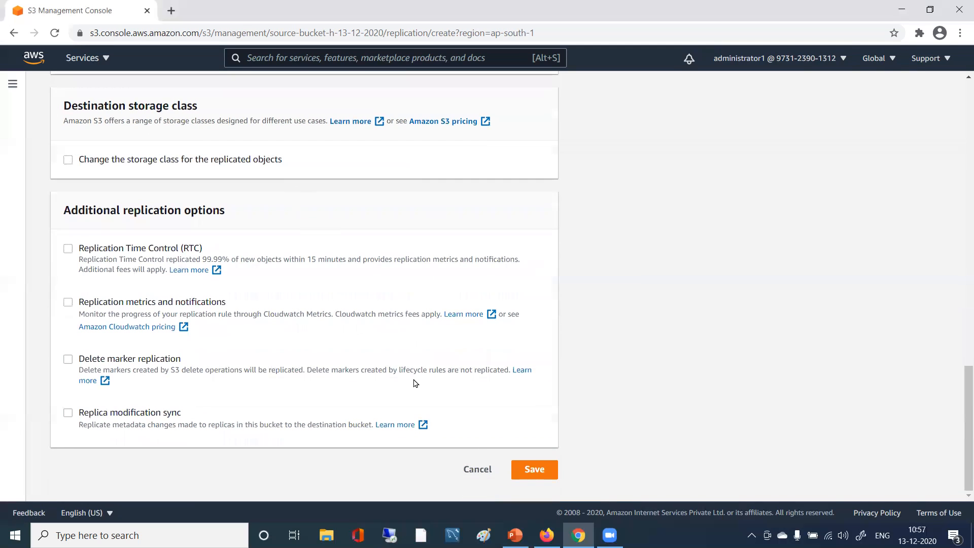
left_click(527, 469)
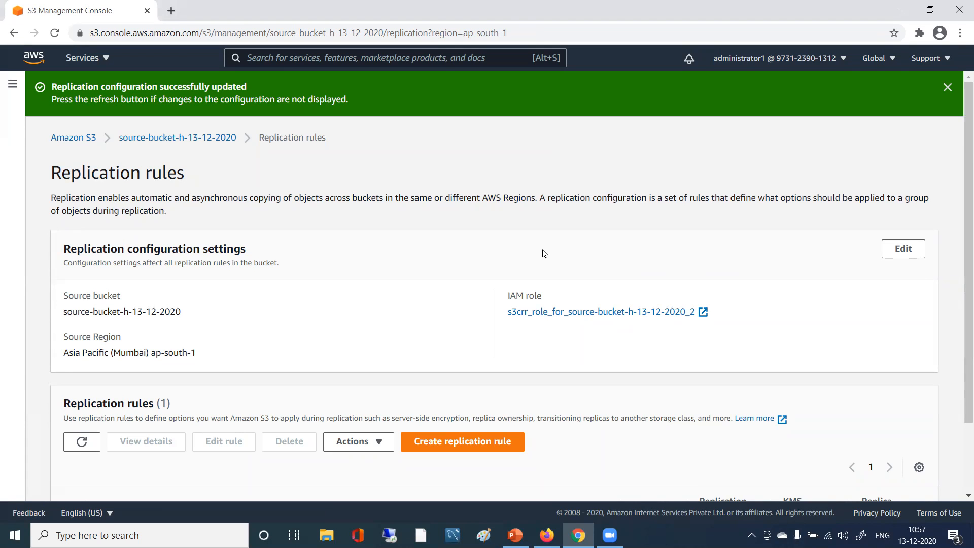
- Open the details of crr-mum-ohio-rule3 and examine its summary, source, destination, encryption and additional replication options
scroll(544, 254, "down", 2)
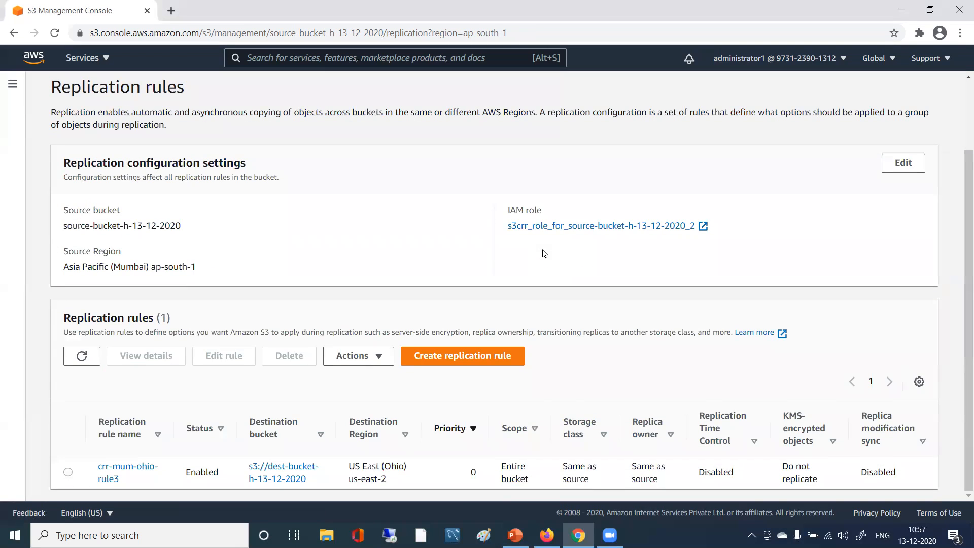
left_click(106, 466)
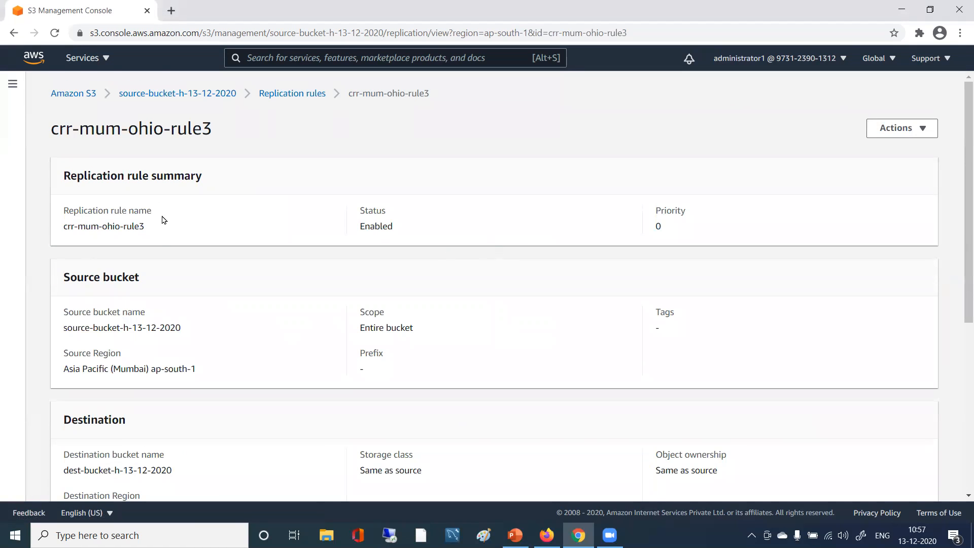
left_click_drag(79, 226, 145, 228)
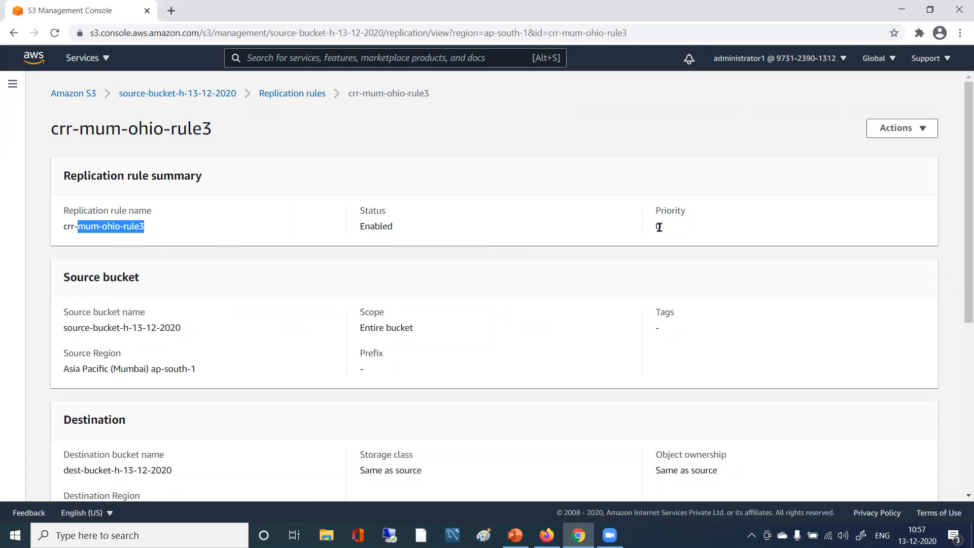
scroll(213, 205, "down", 3)
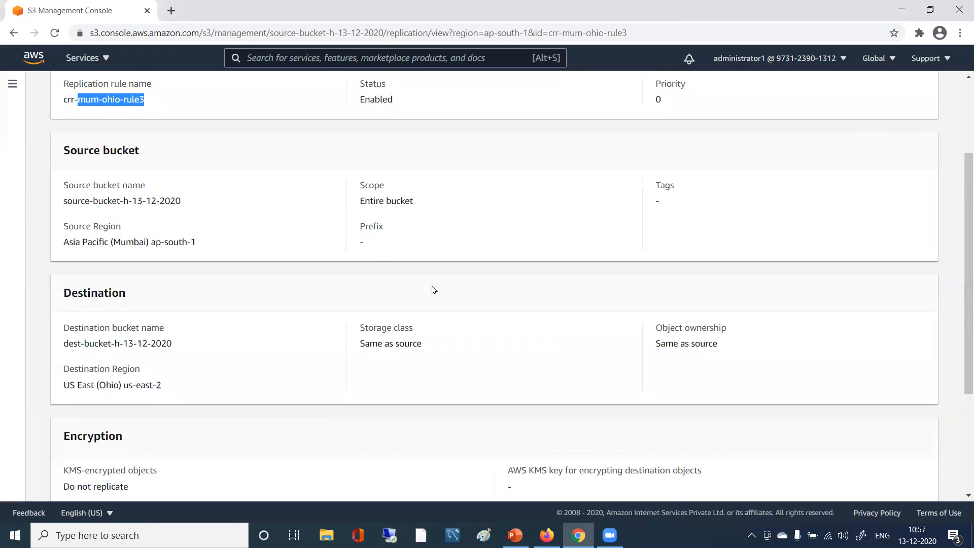
scroll(111, 242, "down", 2)
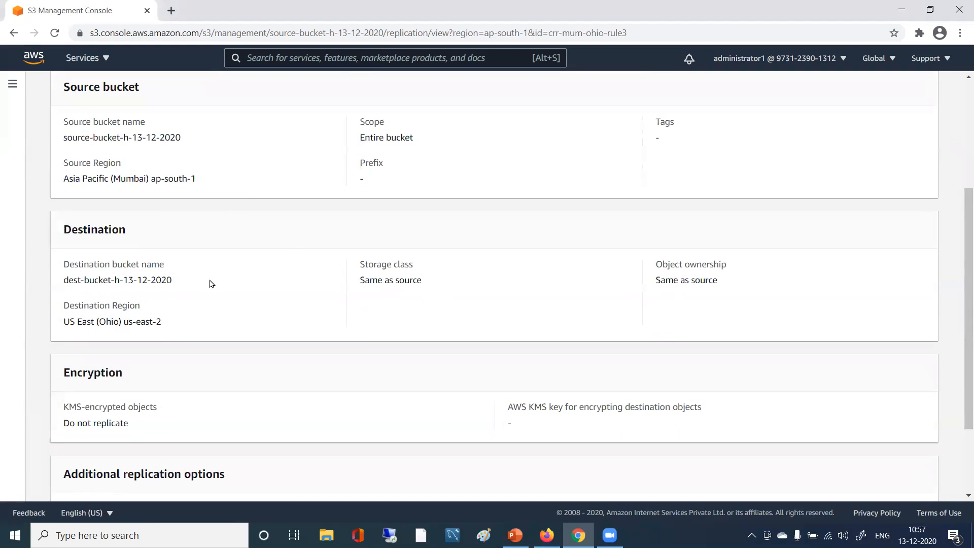
scroll(212, 284, "down", 2)
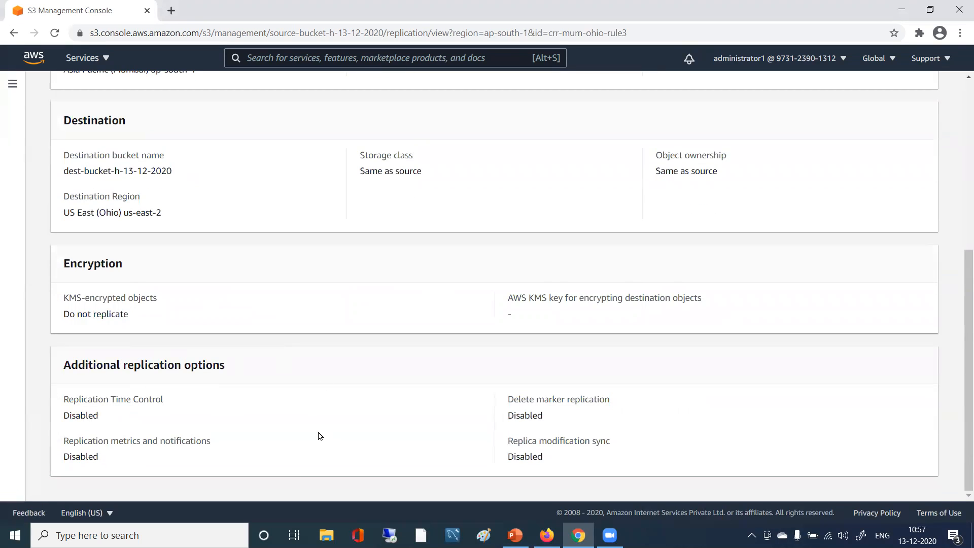
- Return from the replication rule details to the object list of source-bucket-h-13-12-2020
scroll(489, 384, "up", 5)
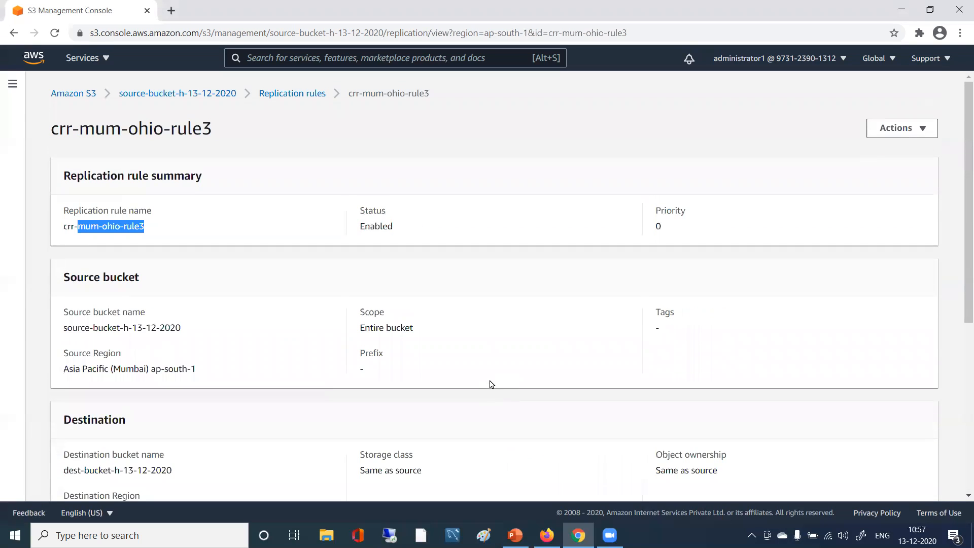
left_click(145, 95)
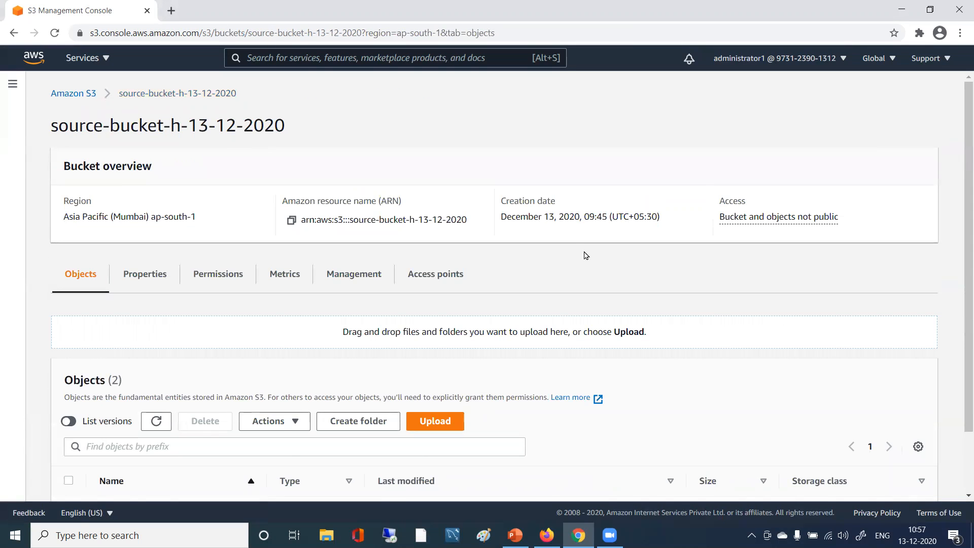
scroll(583, 254, "down", 2)
- Shrink the browser window to expose the desktop and rename the file test1.txt to test2.txt
left_click(929, 10)
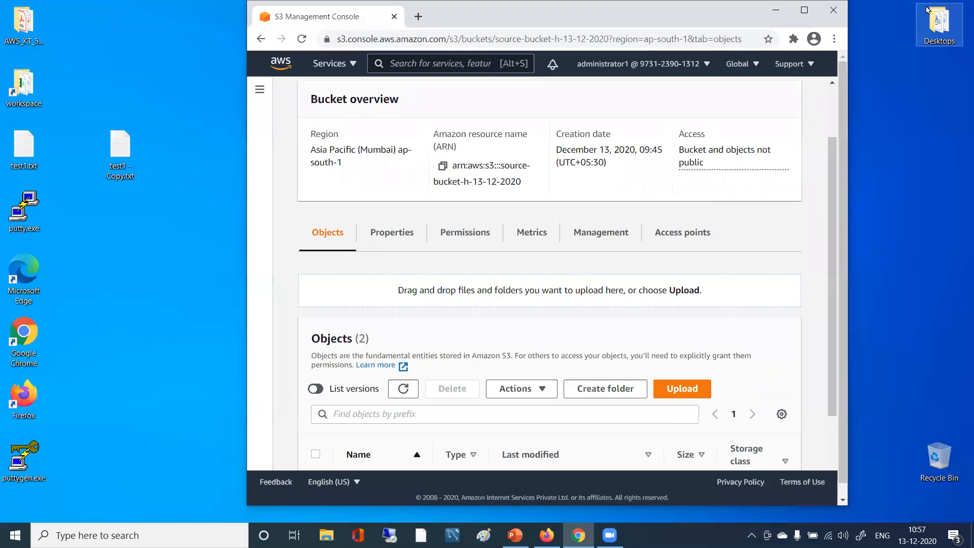
right_click(24, 148)
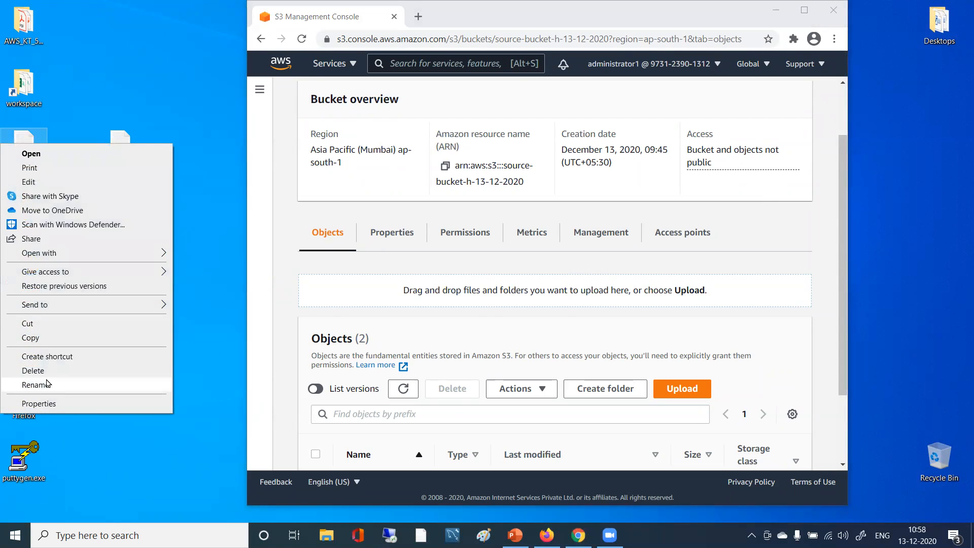
left_click(48, 384)
key("Right")
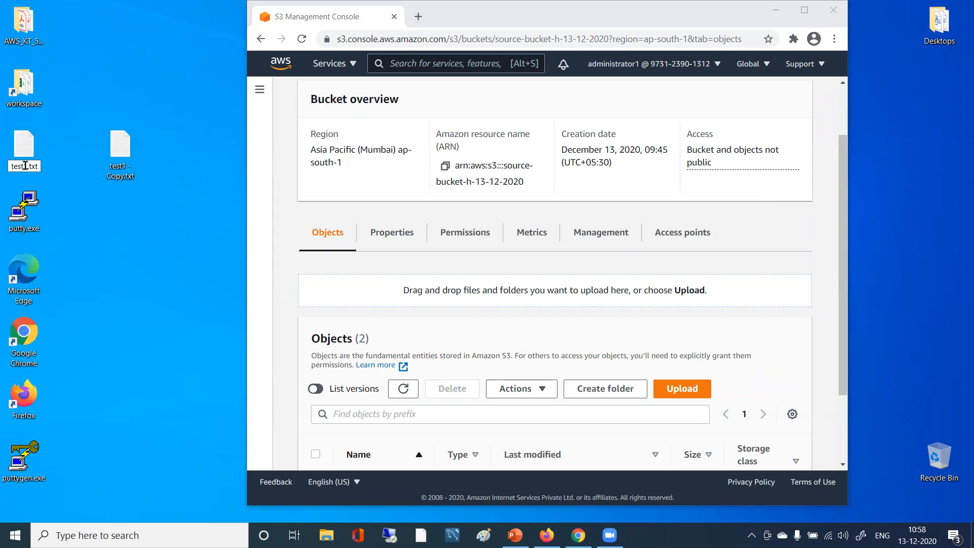
key("BackSpace")
type("2")
key("Return")
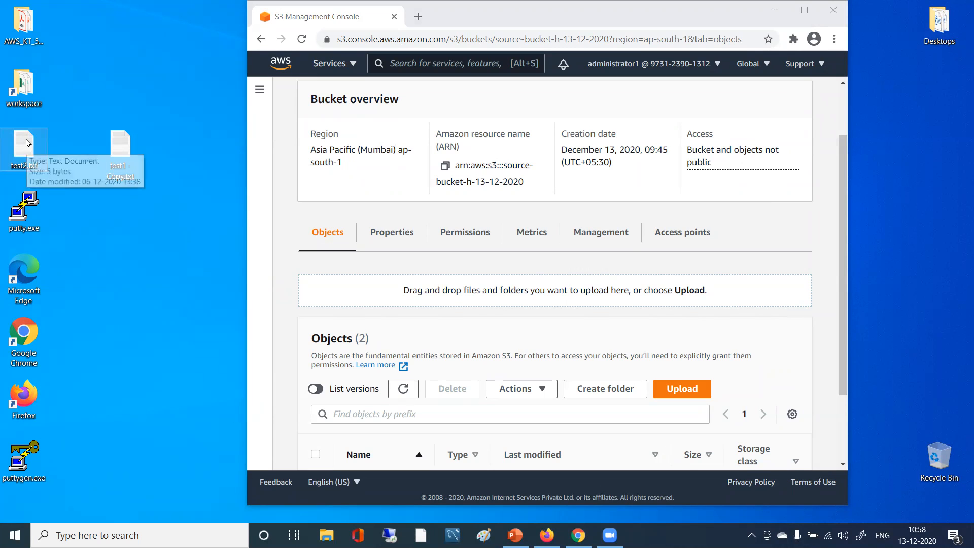
- Replace the text inside test2.txt with "test3", then close the file and save the change
double_click(28, 143)
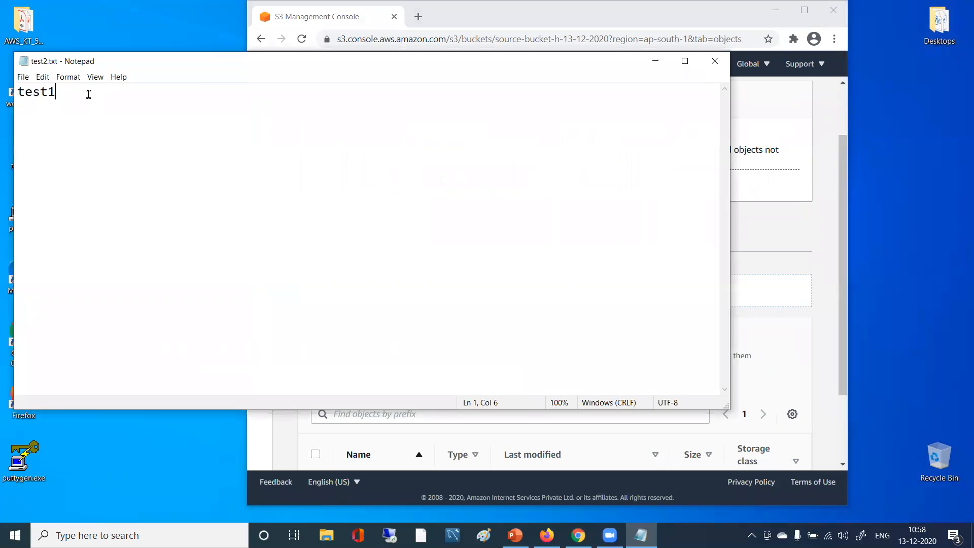
key("BackSpace")
type("2")
key("BackSpace")
key("BackSpace")
type("3")
key("BackSpace")
type("t3")
left_click(715, 60)
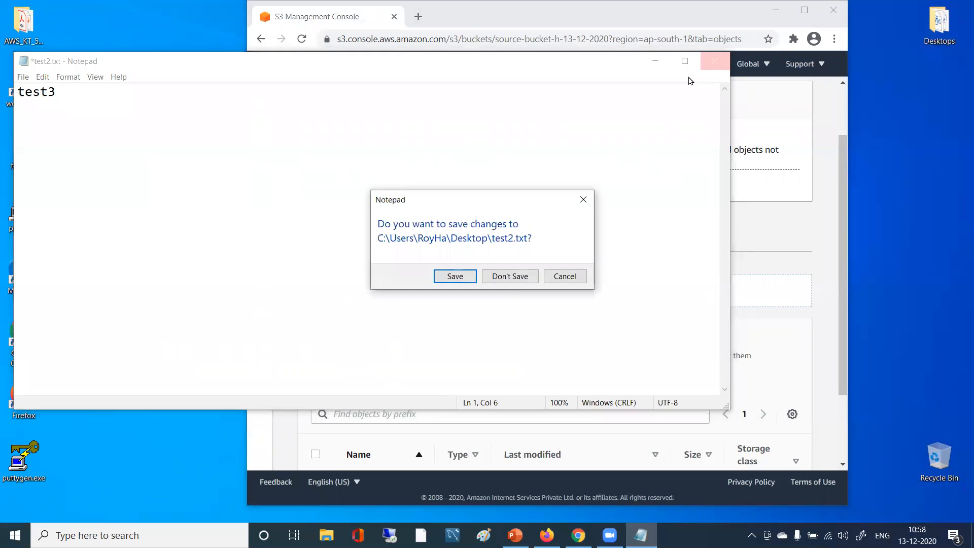
left_click(457, 278)
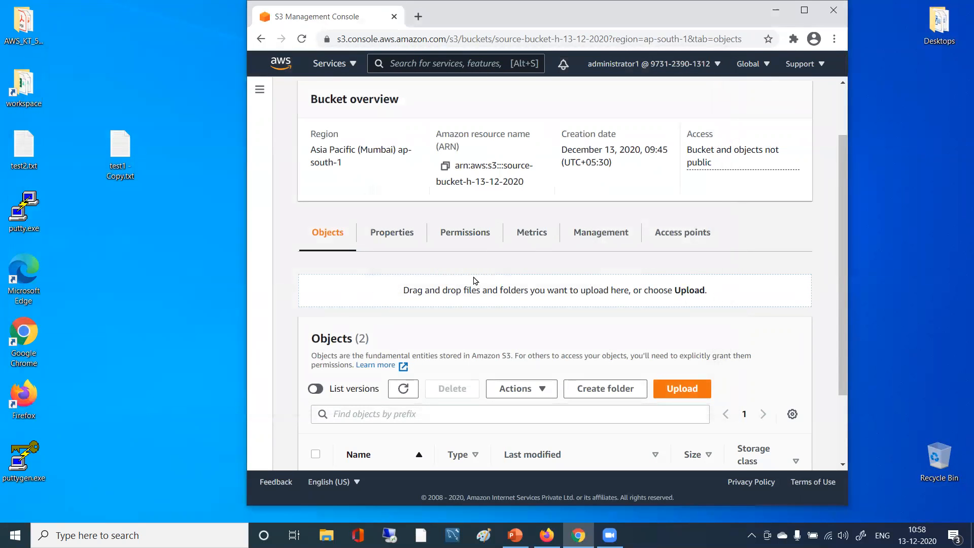
- Maximize the browser window and examine the existing objects in source-bucket-h-13-12-2020 from the bucket list
left_click(806, 12)
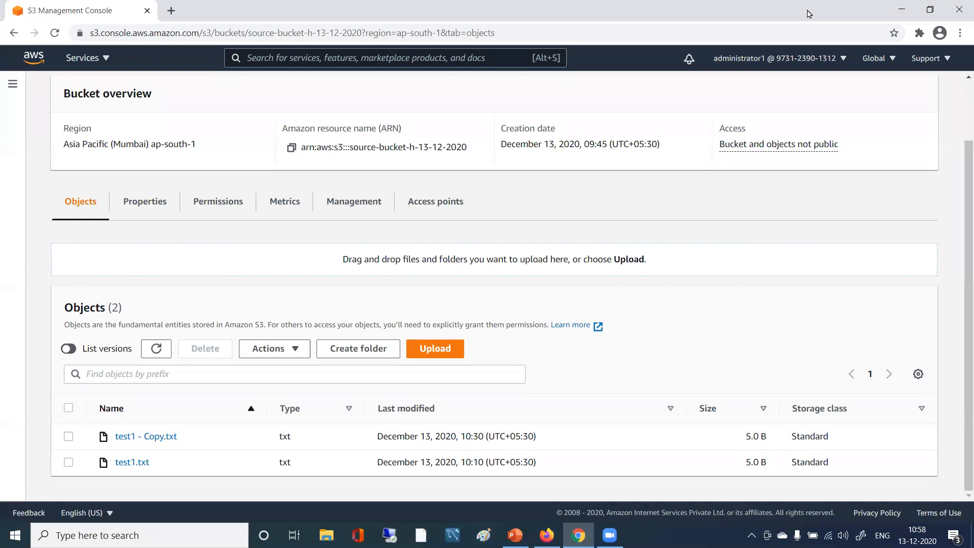
scroll(589, 256, "up", 1)
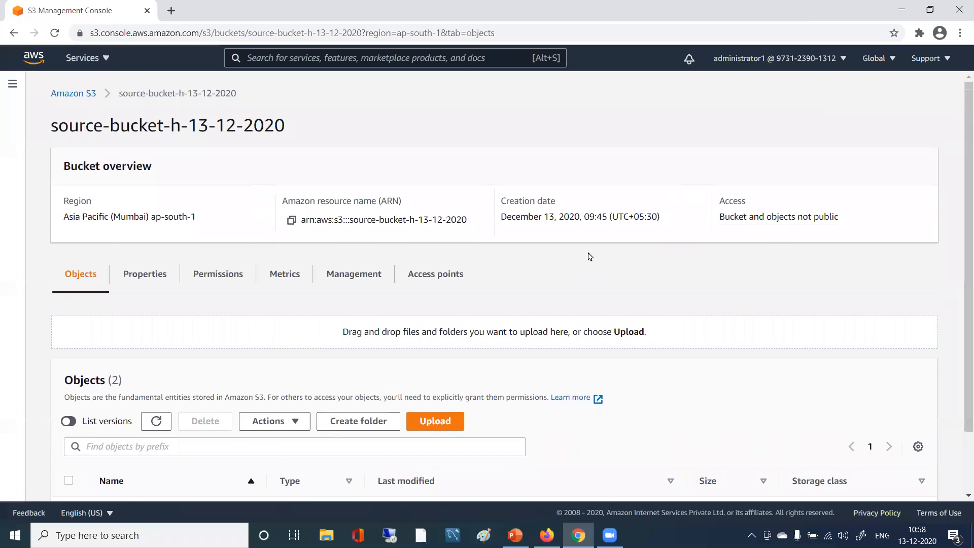
left_click(81, 93)
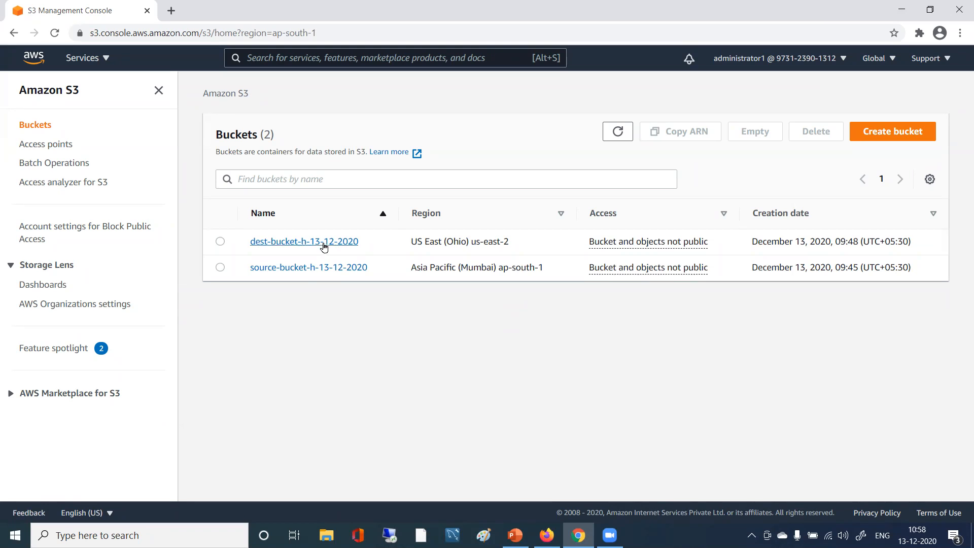
left_click(301, 270)
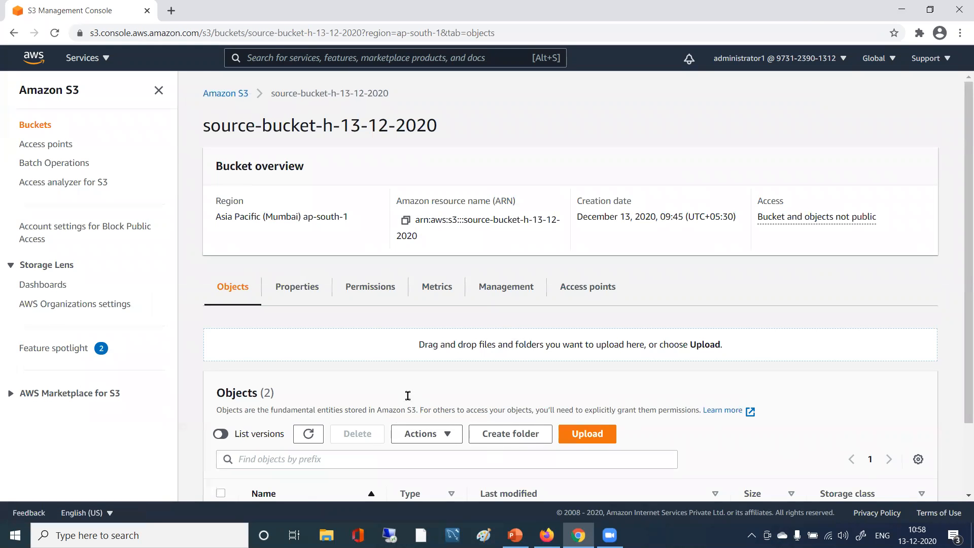
scroll(436, 451, "down", 2)
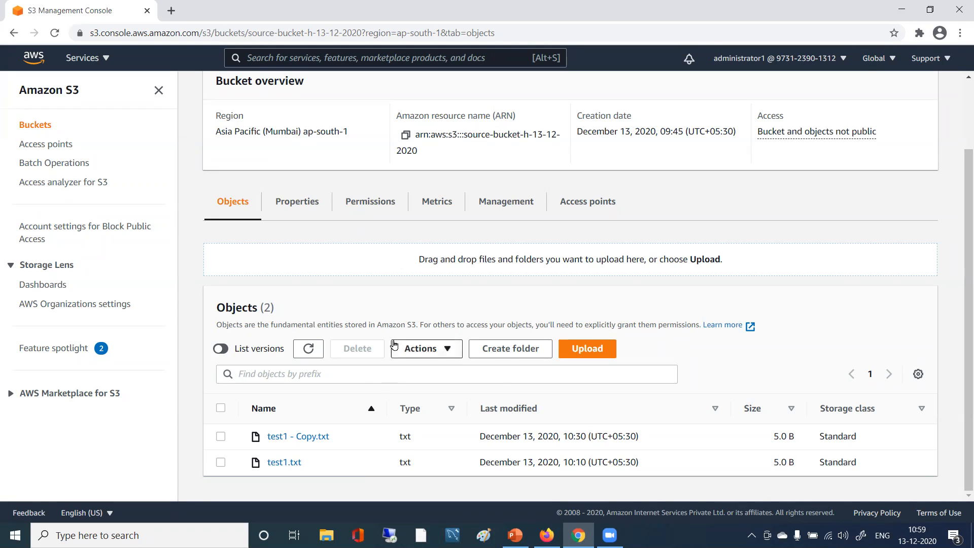
scroll(395, 343, "up", 3)
left_click(213, 92)
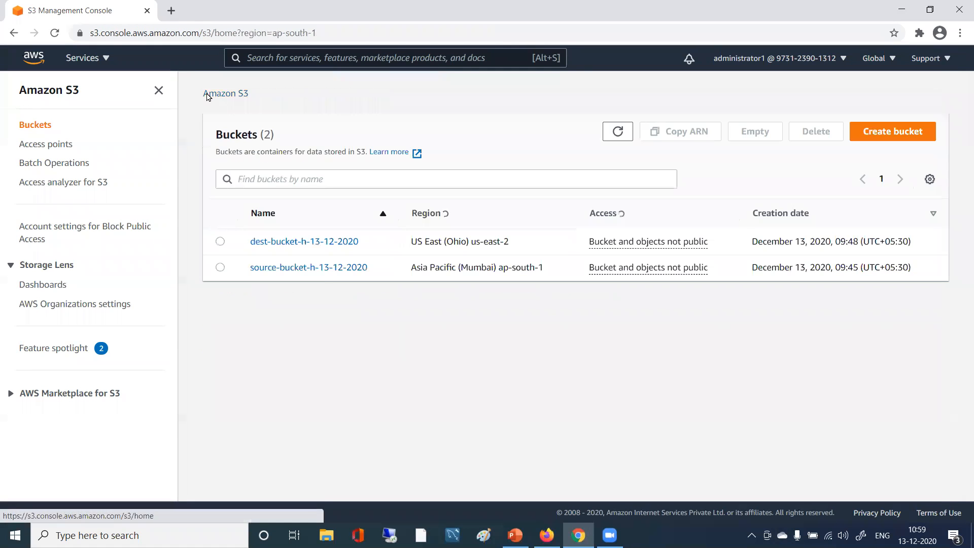
left_click(300, 268)
scroll(304, 295, "down", 2)
scroll(369, 365, "up", 3)
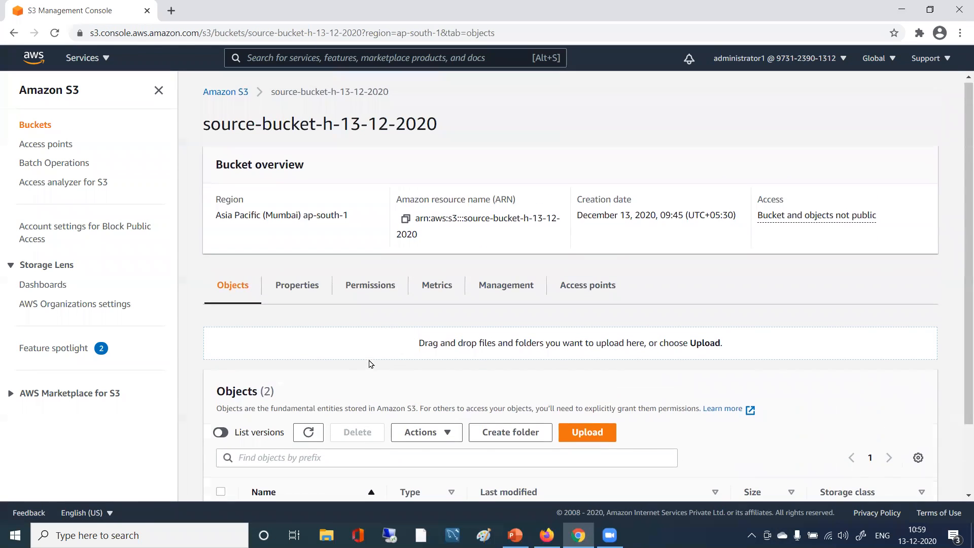
- Open dest-bucket-h-13-12-2020 and refresh its object list to check its contents before uploading
left_click(228, 94)
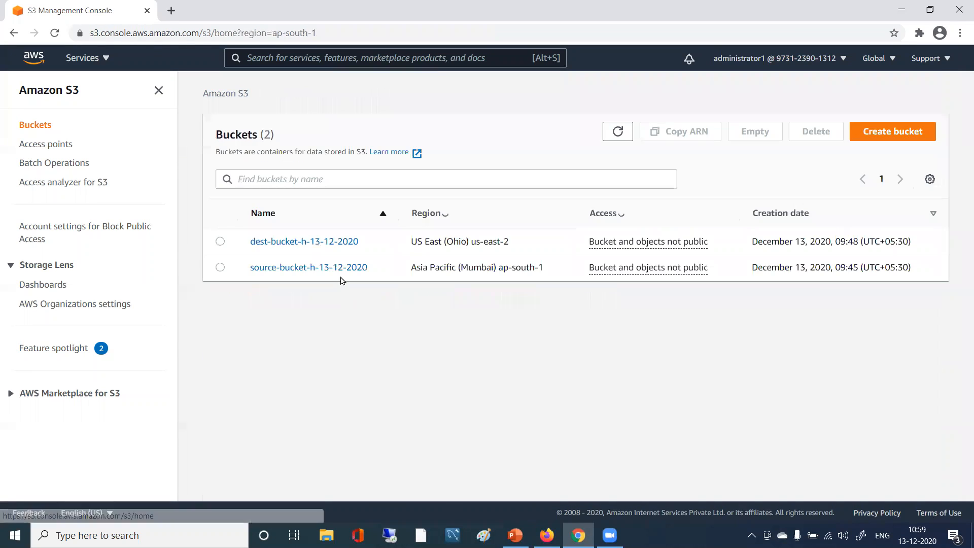
left_click(316, 242)
scroll(419, 308, "down", 1)
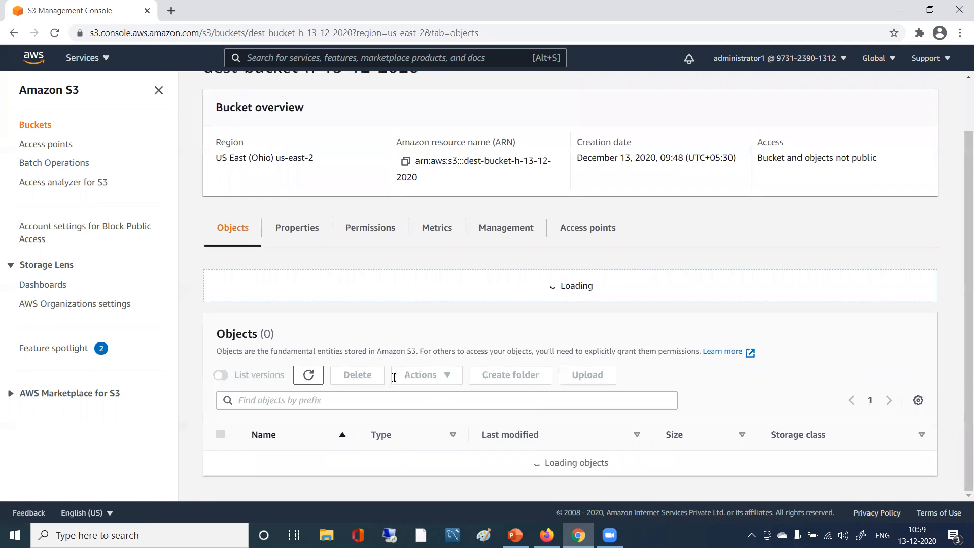
left_click(306, 374)
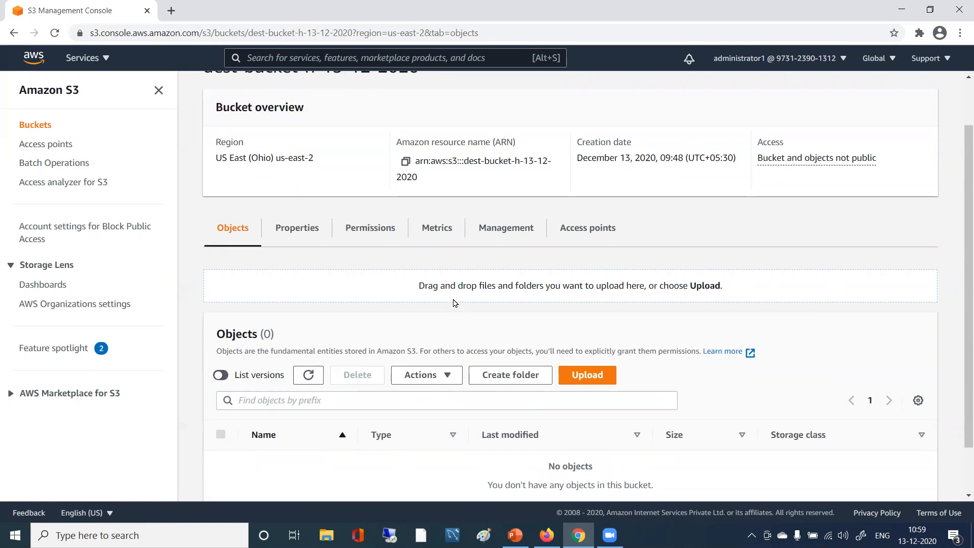
scroll(303, 375, "down", 1)
left_click(304, 318)
left_click(305, 323)
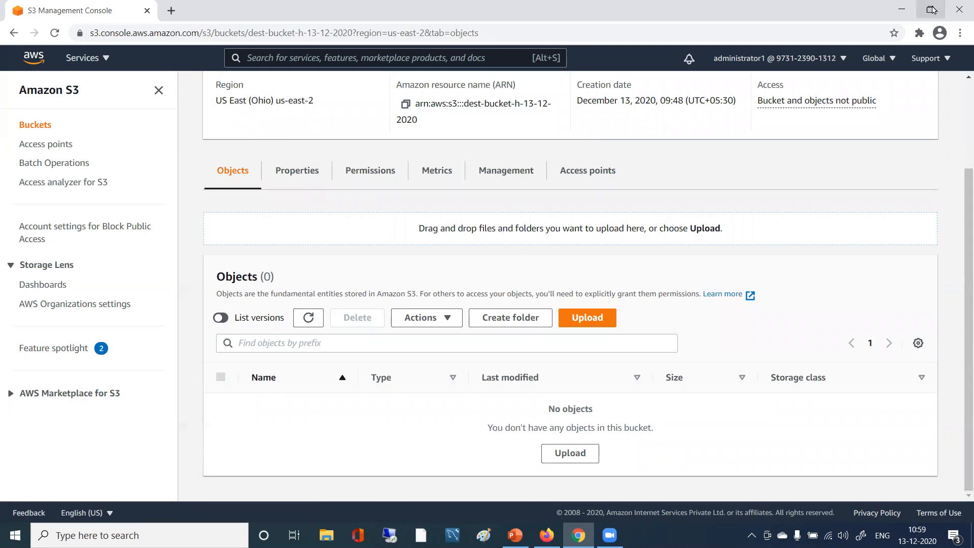
scroll(353, 228, "up", 2)
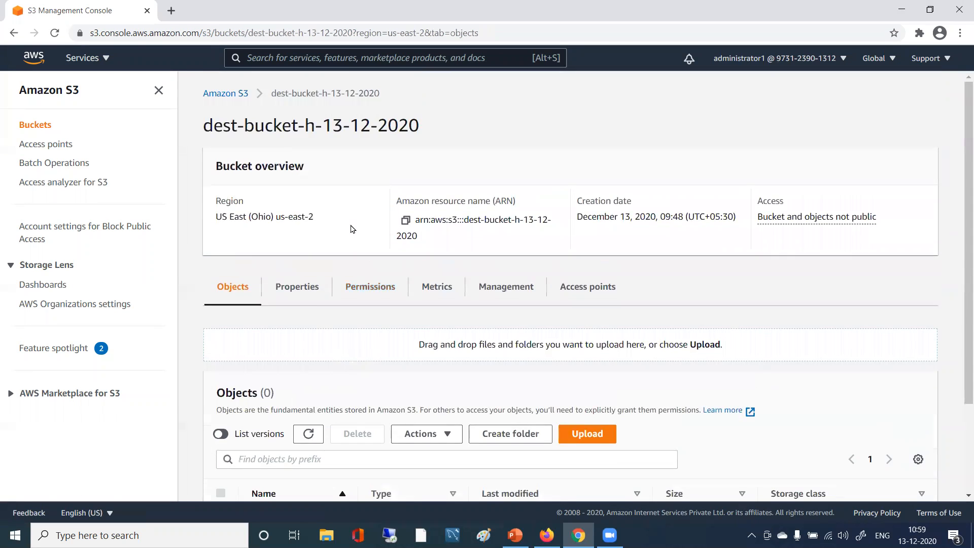
- Upload test2.txt from the desktop to source-bucket-h-13-12-2020 and exit the upload status page
left_click(224, 94)
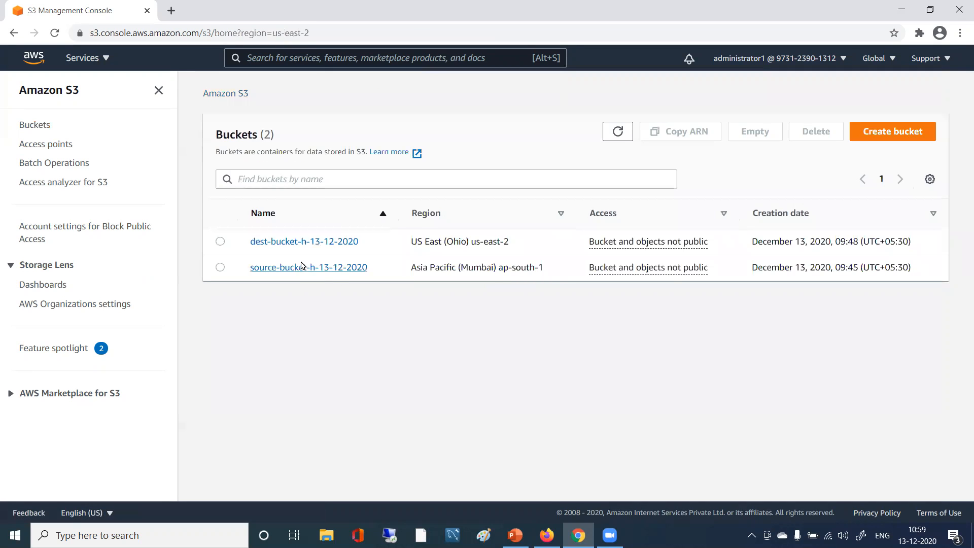
left_click(298, 268)
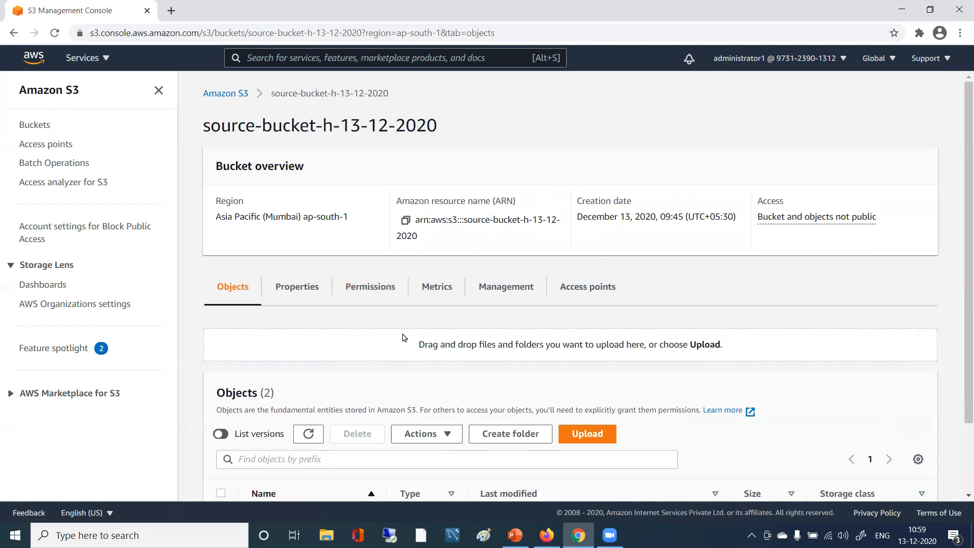
scroll(403, 337, "down", 2)
left_click(586, 349)
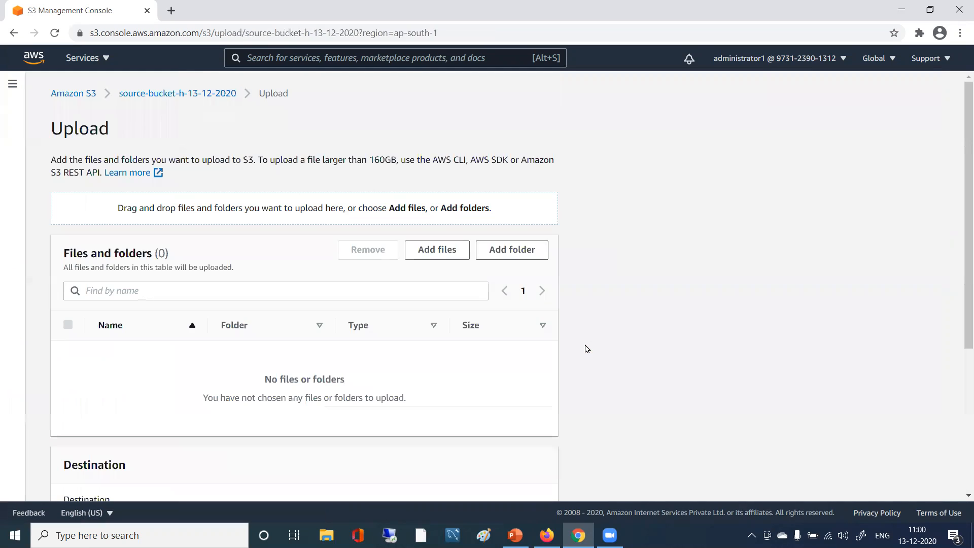
left_click(432, 251)
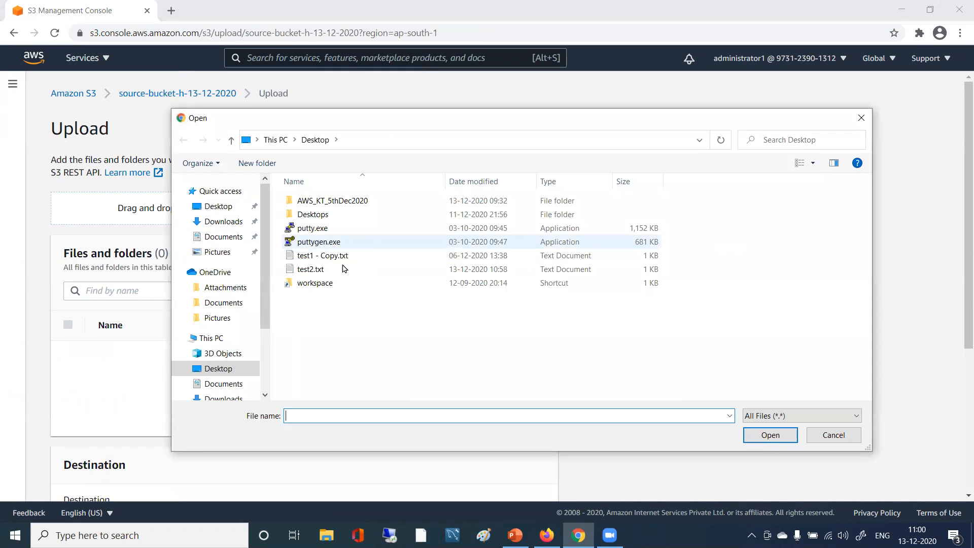
double_click(308, 270)
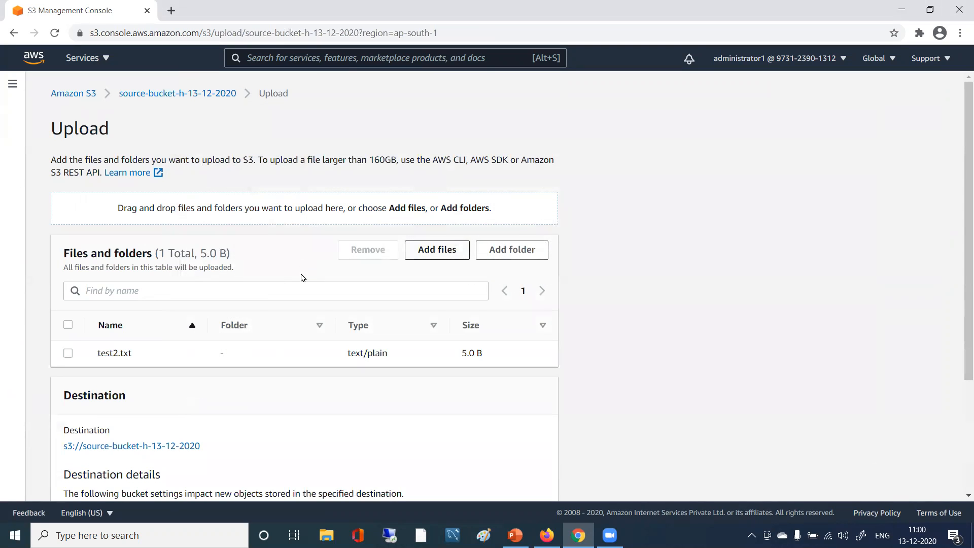
scroll(260, 327, "down", 3)
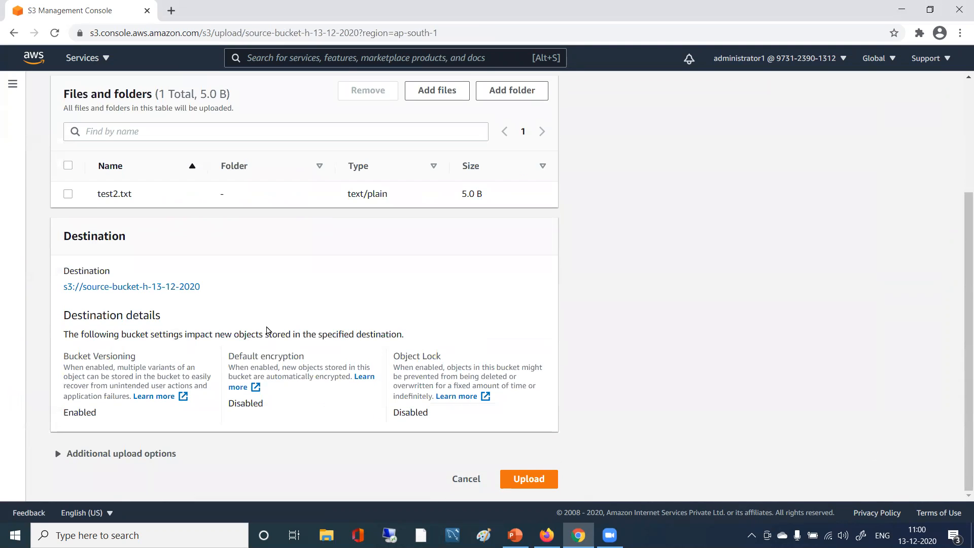
left_click(518, 478)
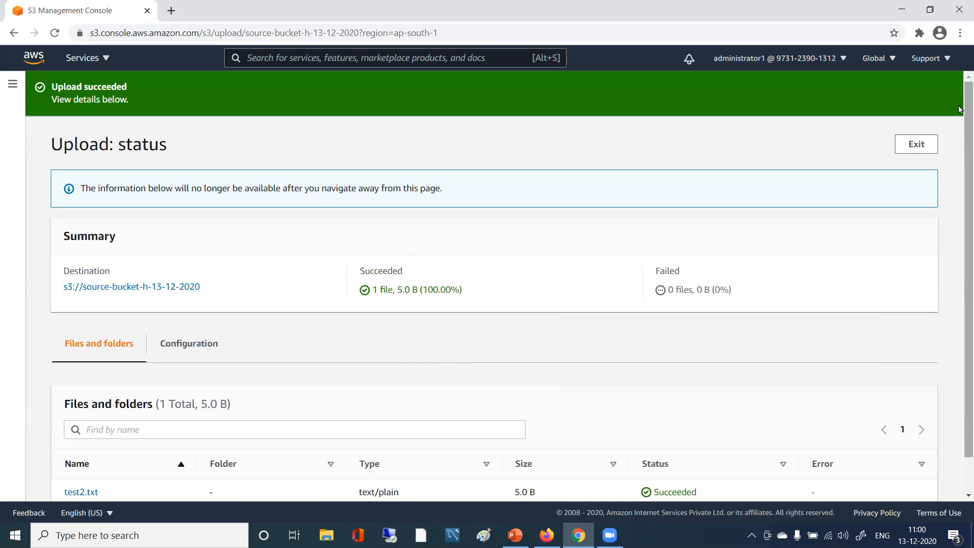
left_click(917, 146)
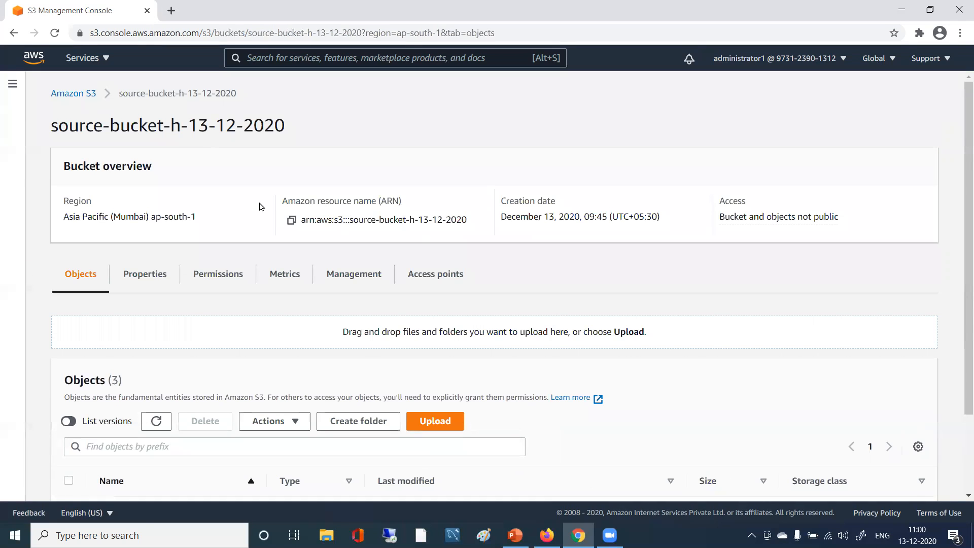
- Check the source bucket for test2.txt, then open dest-bucket-h-13-12-2020 and refresh its objects to look for the replica
scroll(257, 282, "down", 2)
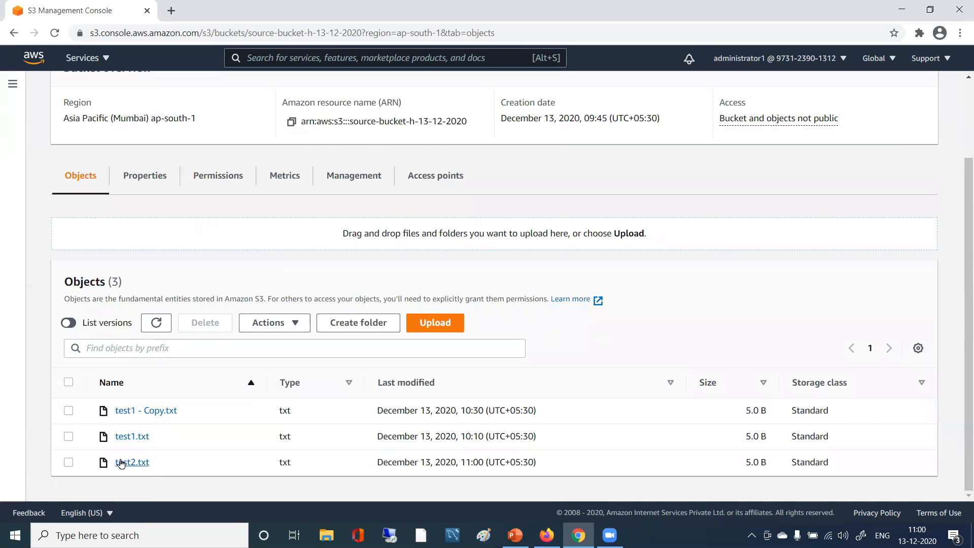
scroll(239, 415, "up", 2)
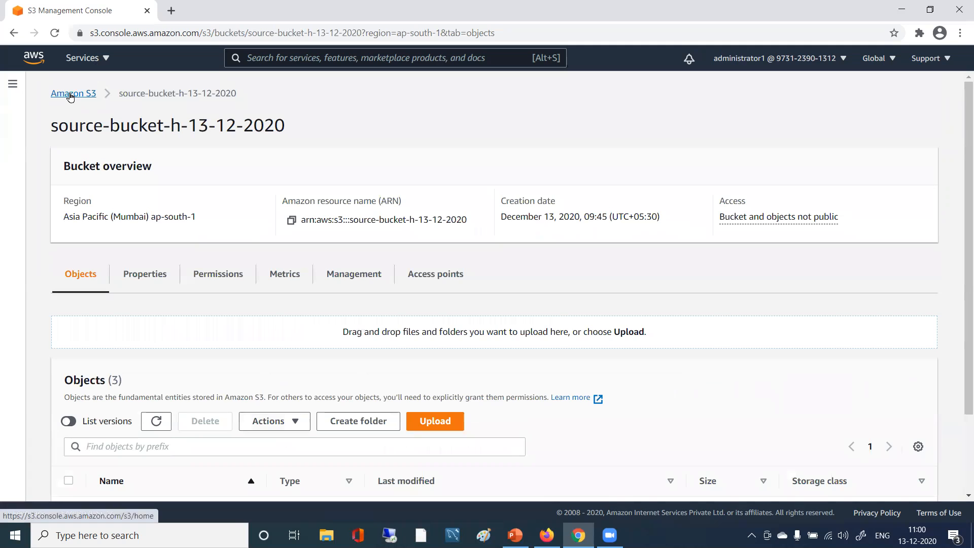
left_click(70, 94)
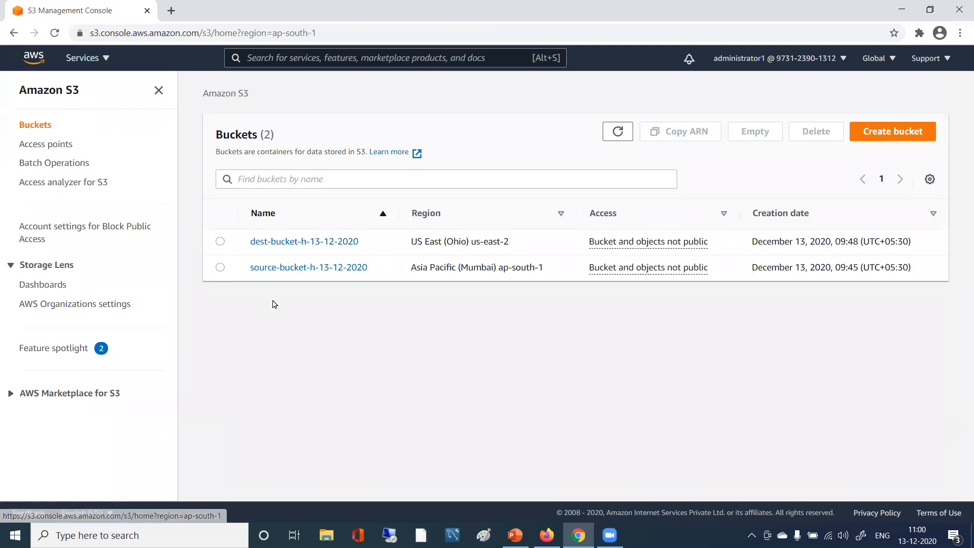
left_click(298, 242)
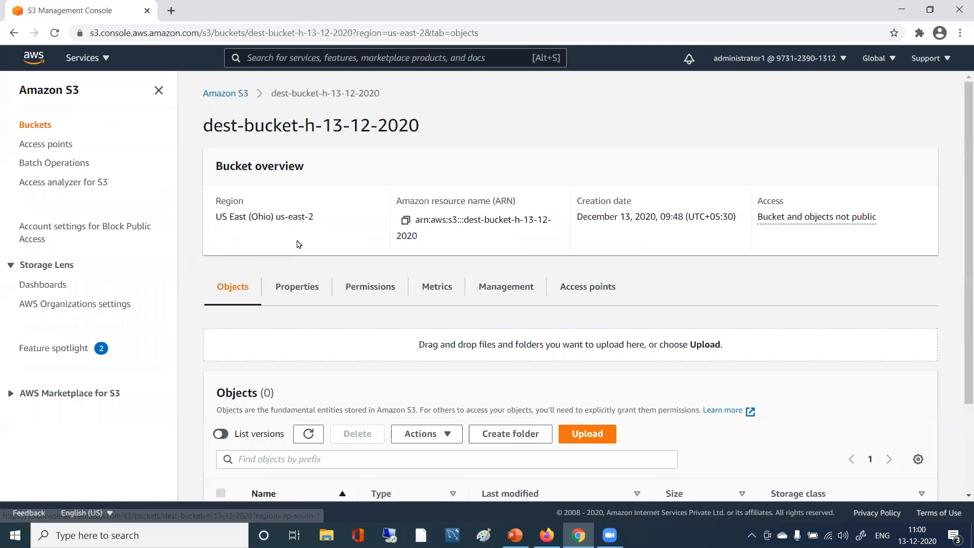
scroll(298, 244, "down", 3)
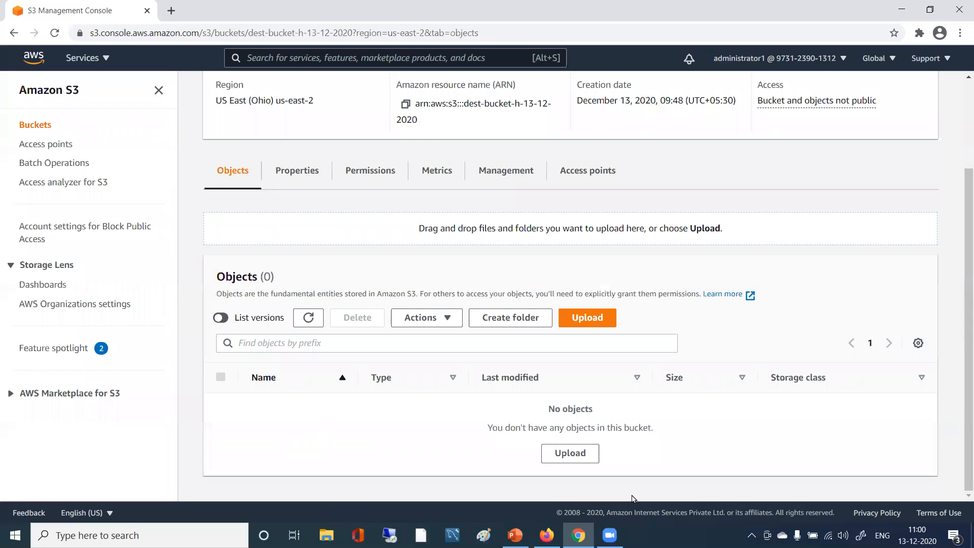
left_click(310, 319)
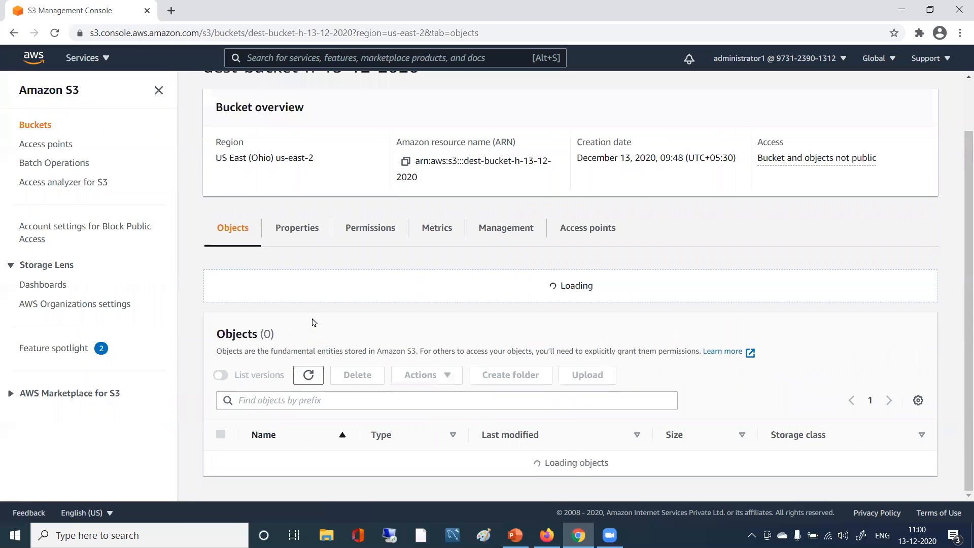
- Refresh the object list of dest-bucket-h-13-12-2020 repeatedly to check for the replica of test2.txt
left_click(310, 319)
left_click(310, 318)
left_click(310, 318)
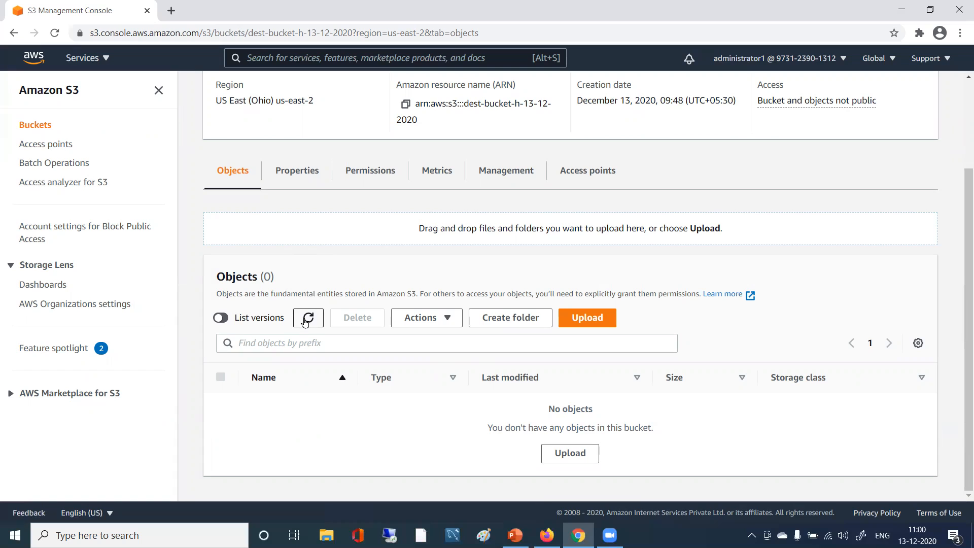
left_click(306, 319)
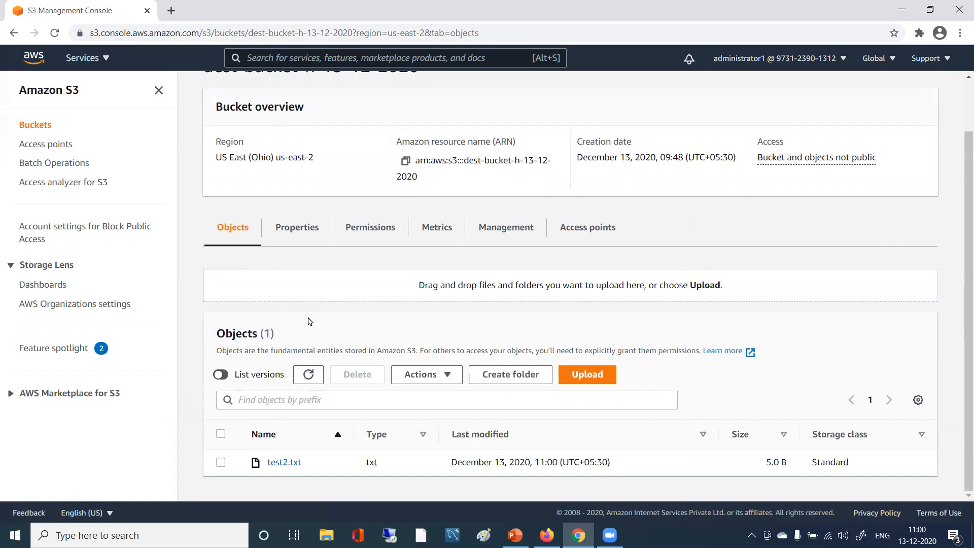
left_click(306, 375)
- Open IAM in a new browser tab and search its roles for "crr"
left_click(104, 59)
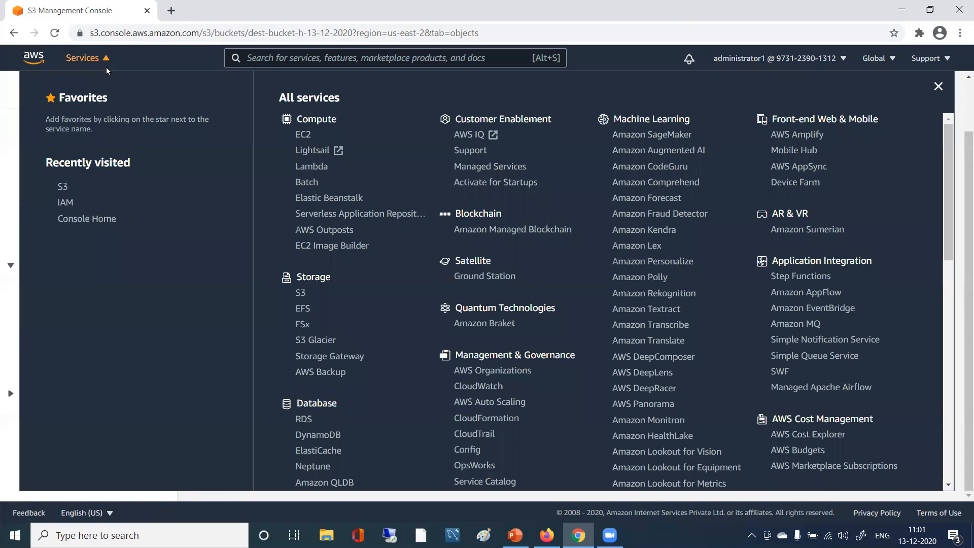
right_click(67, 203)
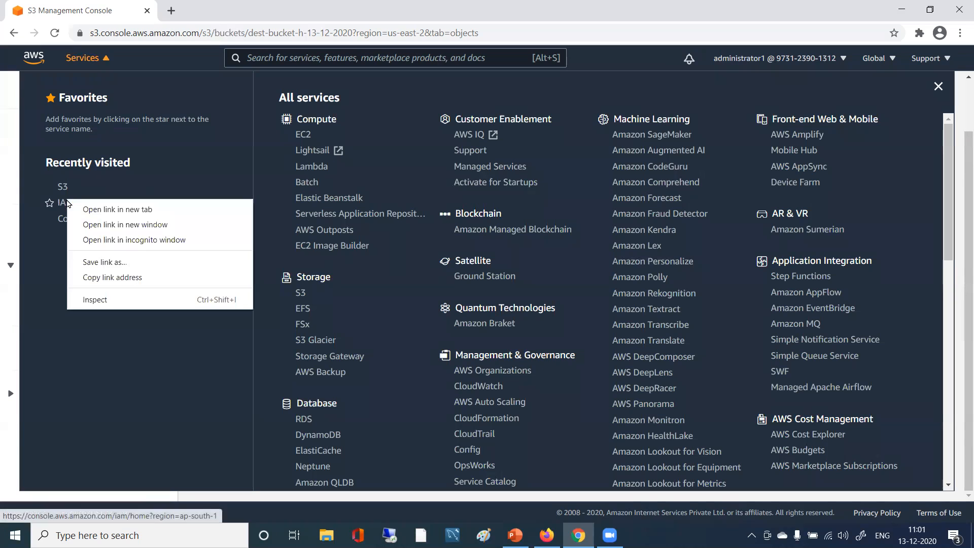
left_click(94, 209)
left_click(192, 7)
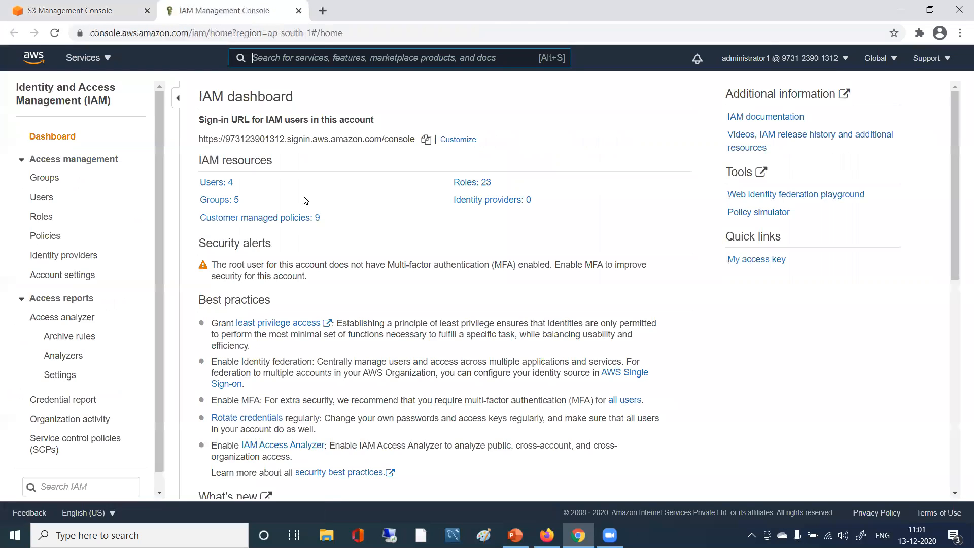
left_click(42, 217)
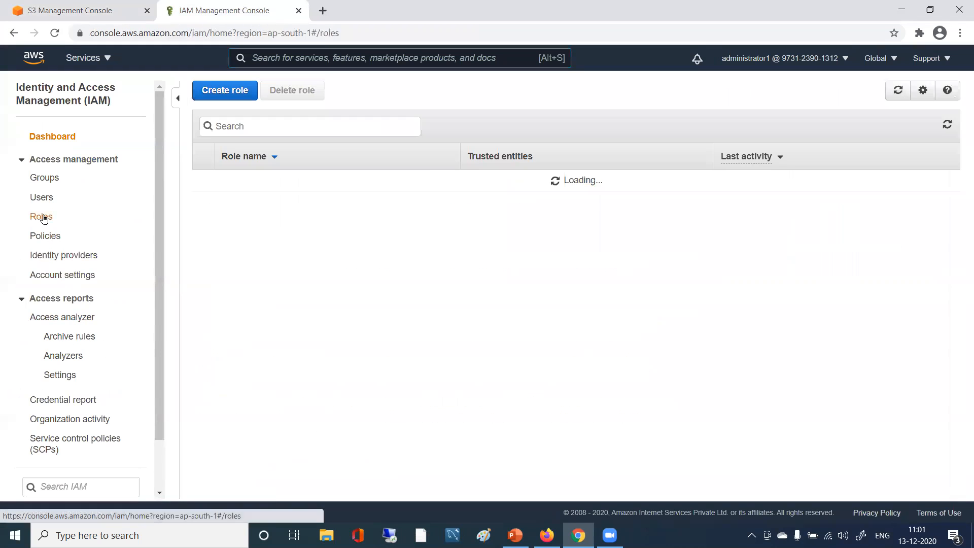
scroll(251, 386, "down", 5)
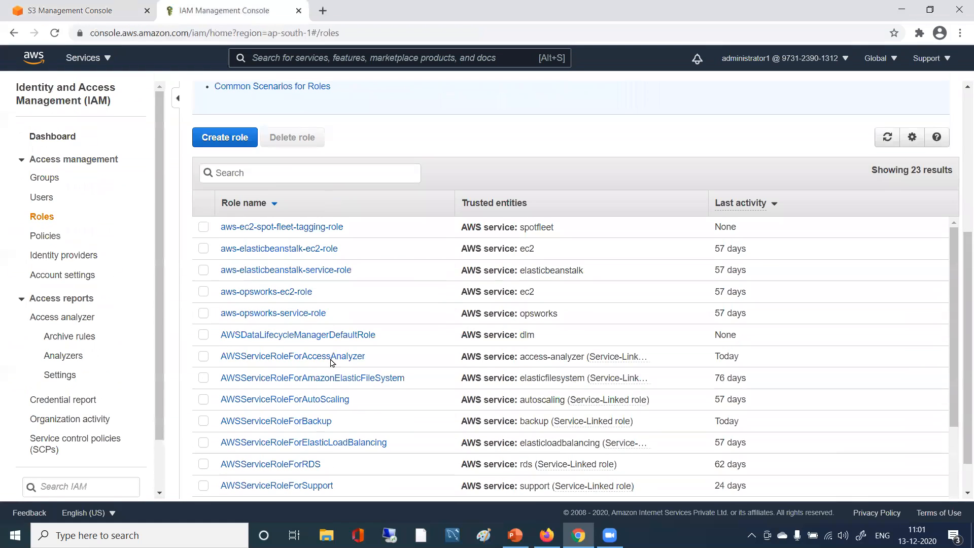
type("crr")
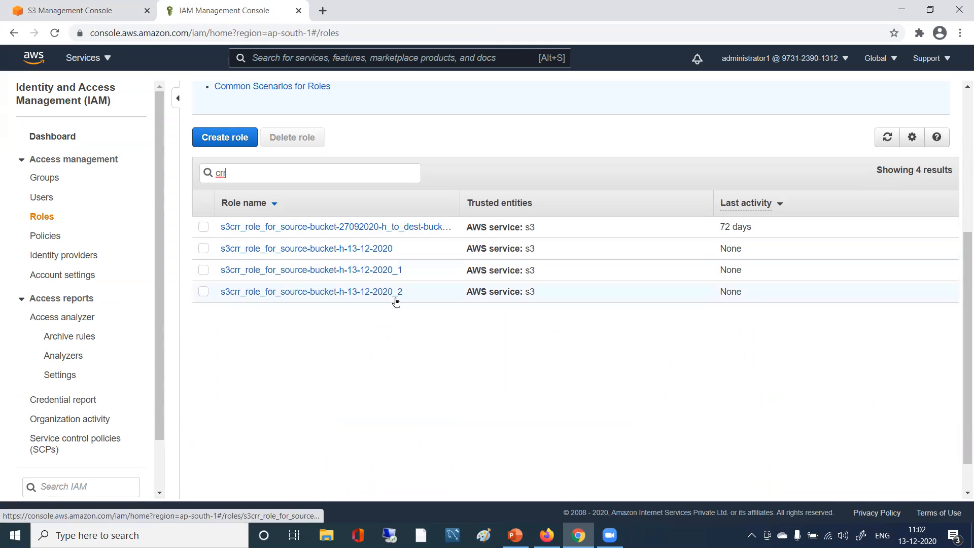
- Open the role s3crr_role_for_source-bucket-h-13-12-2020_2, check its creation time and expand its attached permissions policy
left_click(323, 291)
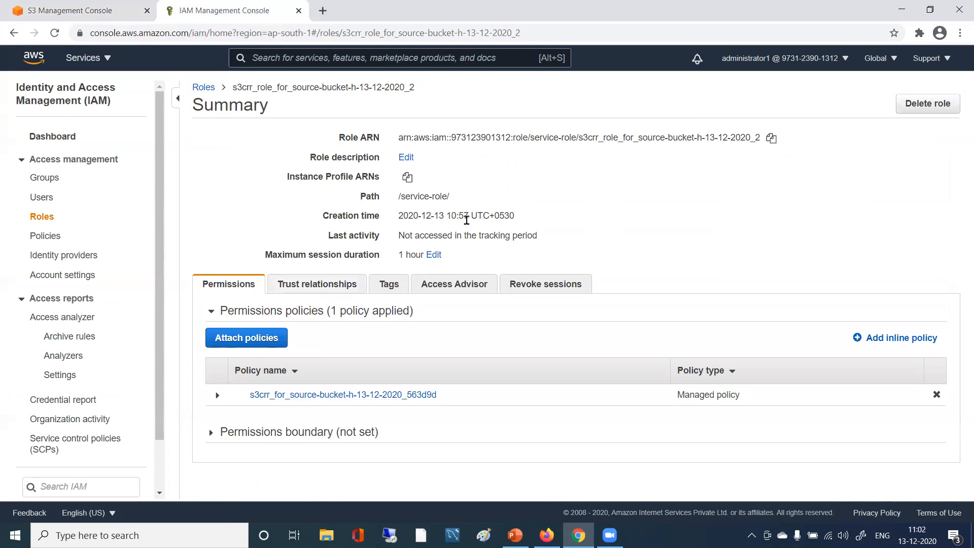
left_click_drag(426, 215, 468, 216)
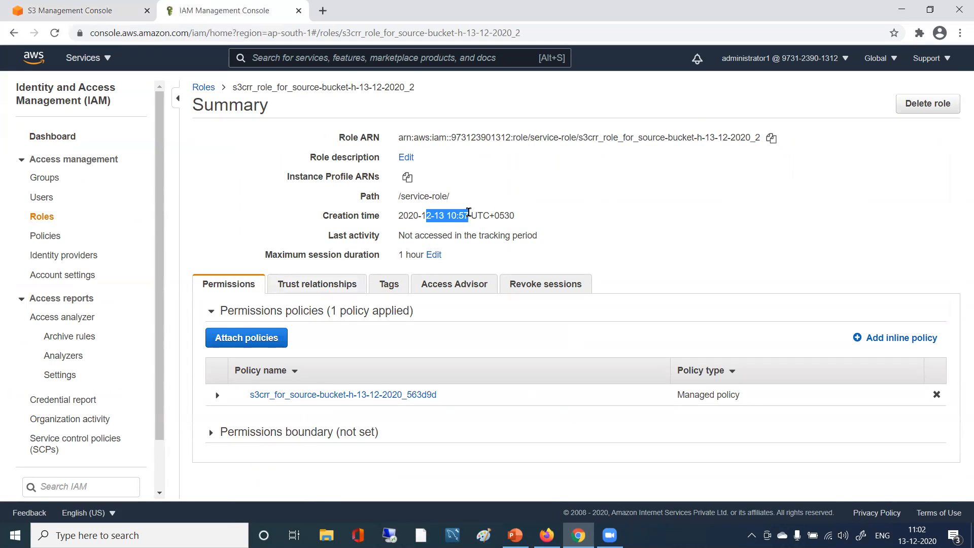
mouse_move(917, 536)
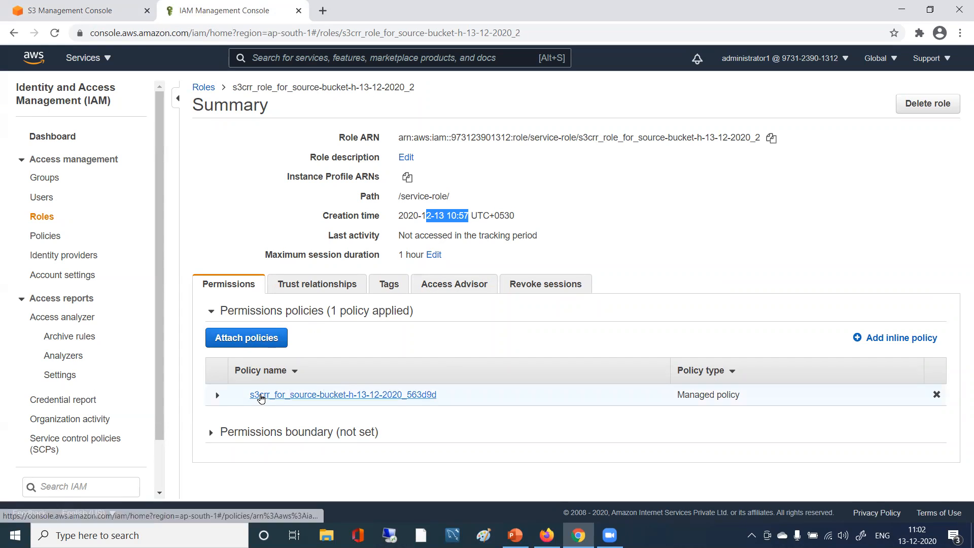
left_click(217, 395)
scroll(519, 433, "down", 2)
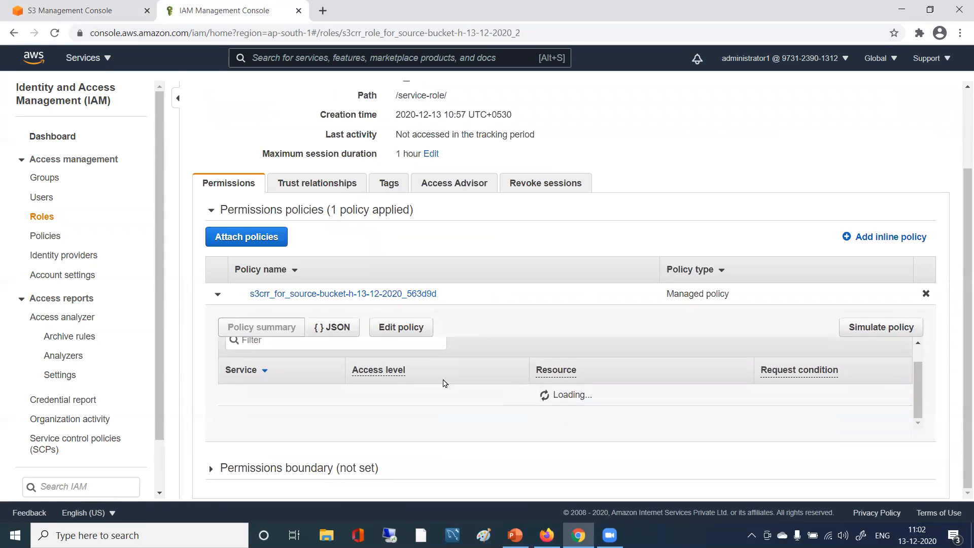
- Open the role's s3crr policy for editing and expand both S3 permission blocks to review their actions and resources
left_click(403, 327)
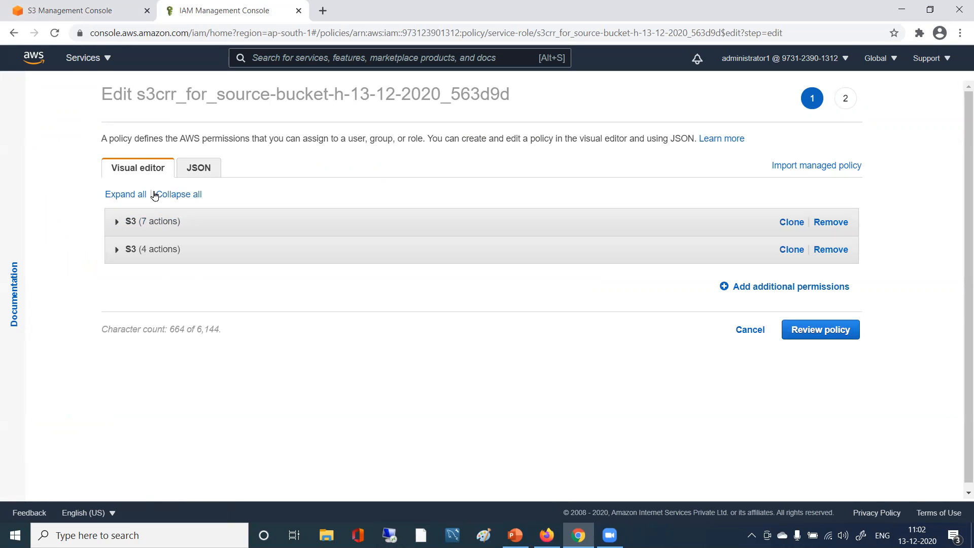
left_click(118, 222)
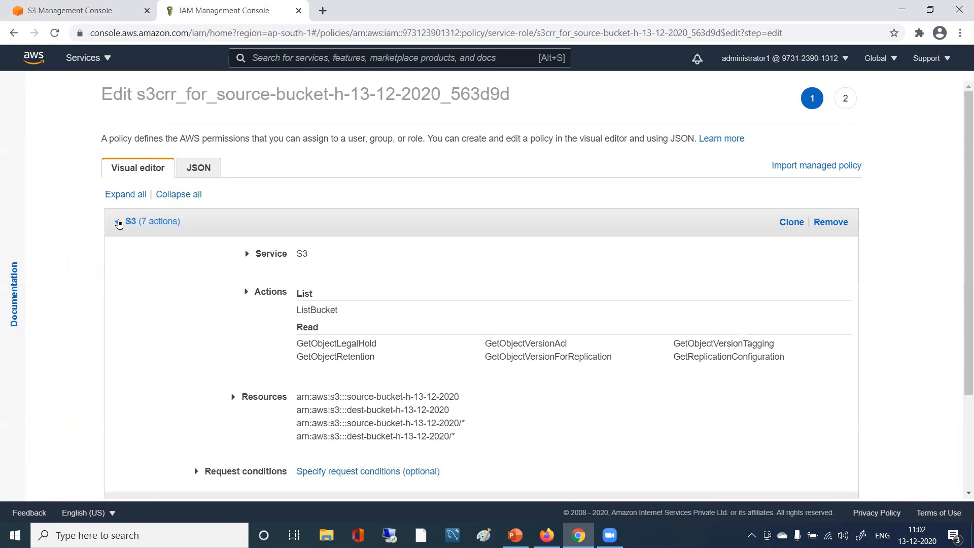
scroll(400, 395, "down", 3)
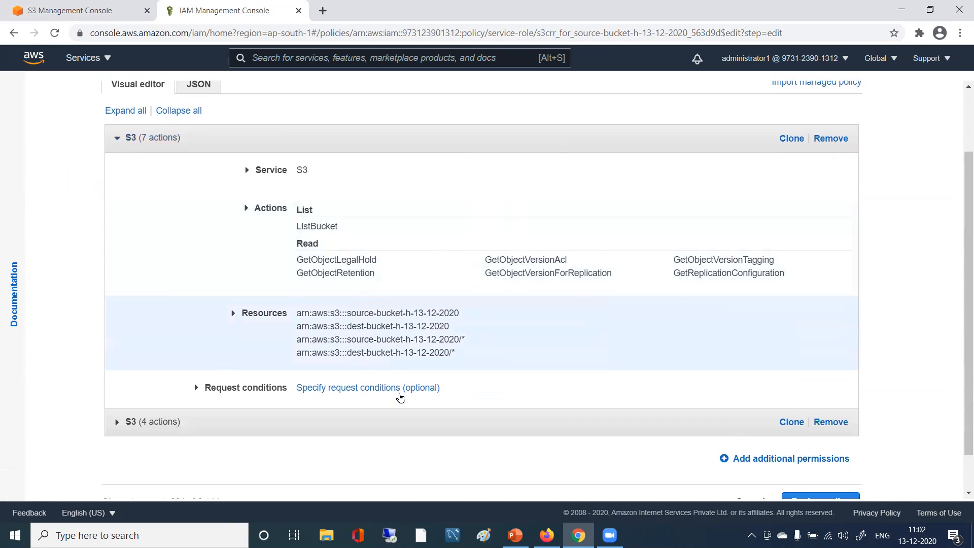
left_click(153, 380)
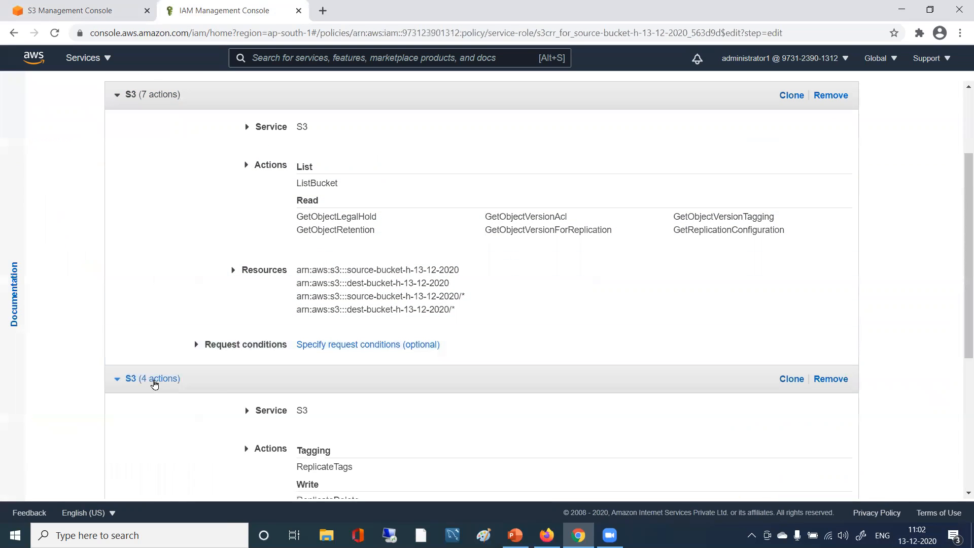
scroll(464, 458, "up", 5)
- Examine the policy's JSON, reading the allowed S3 actions and bucket resources, and compare it with the visual editor
left_click(203, 167)
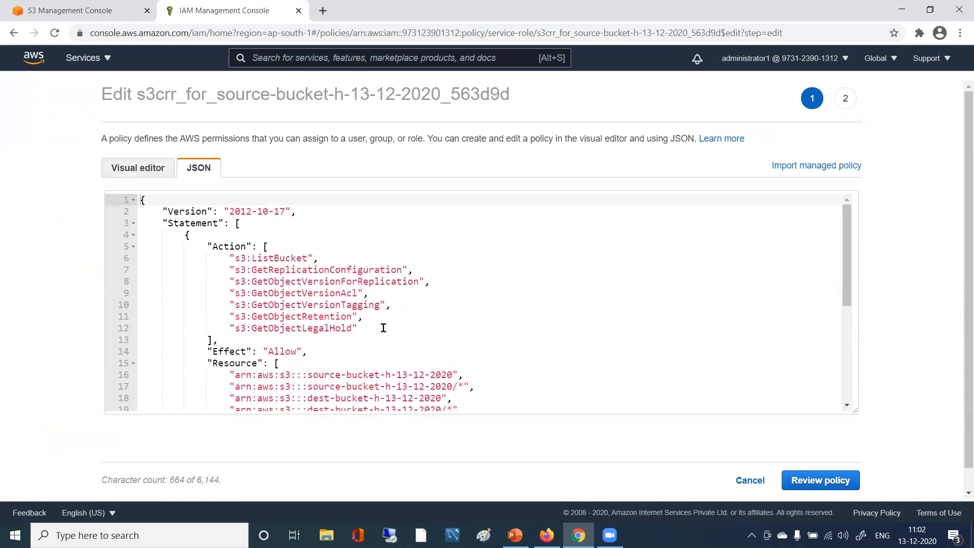
left_click_drag(268, 258, 325, 257)
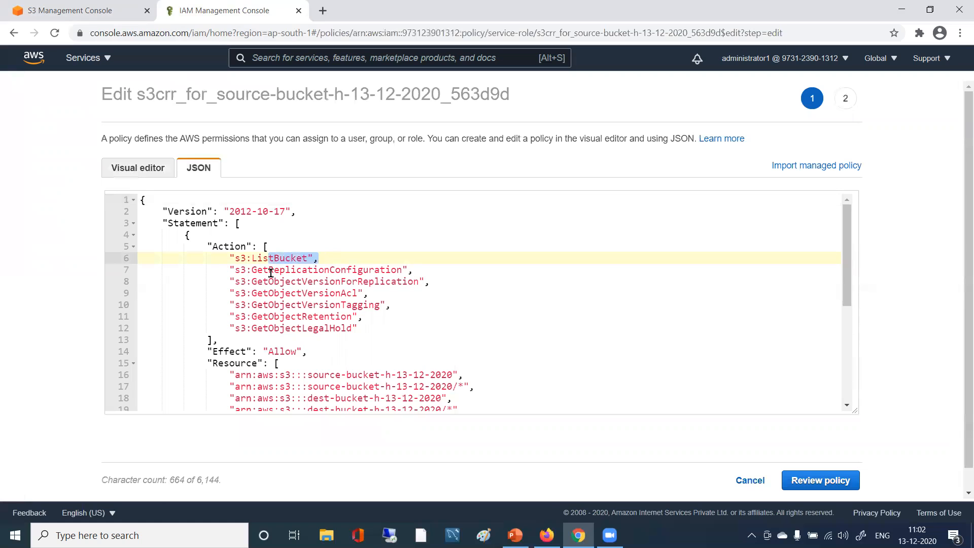
left_click_drag(273, 272, 337, 271)
left_click_drag(287, 292, 389, 306)
left_click(308, 327)
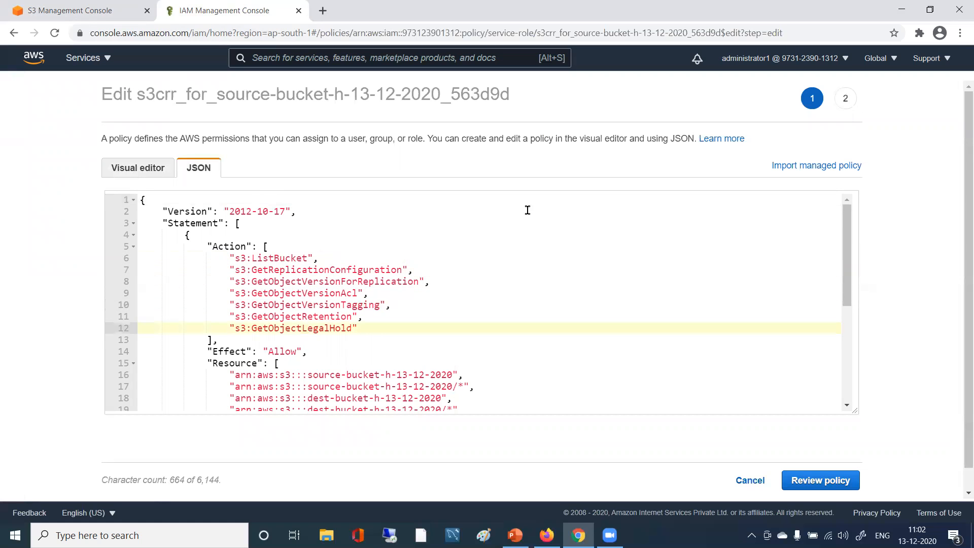
left_click(505, 272)
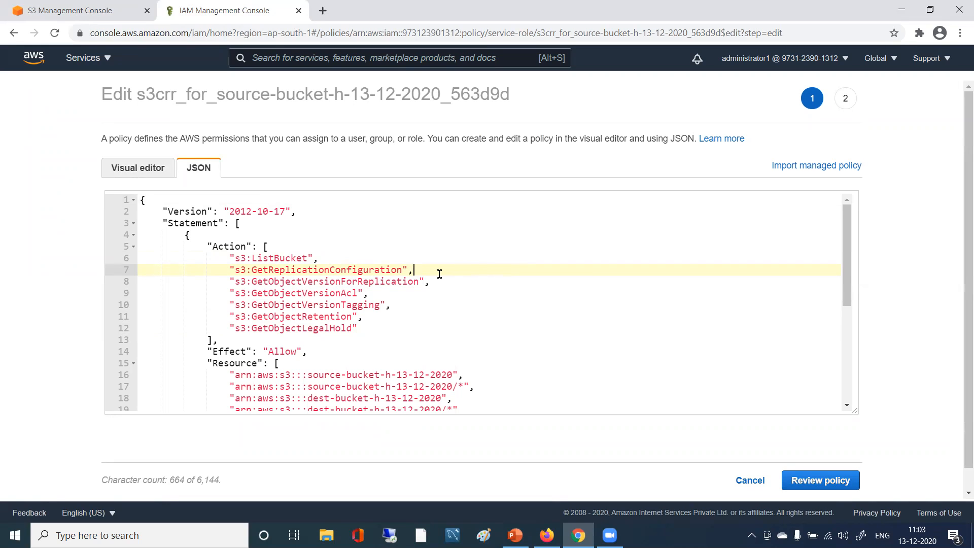
left_click(412, 306)
scroll(409, 314, "down", 1)
scroll(410, 315, "down", 1)
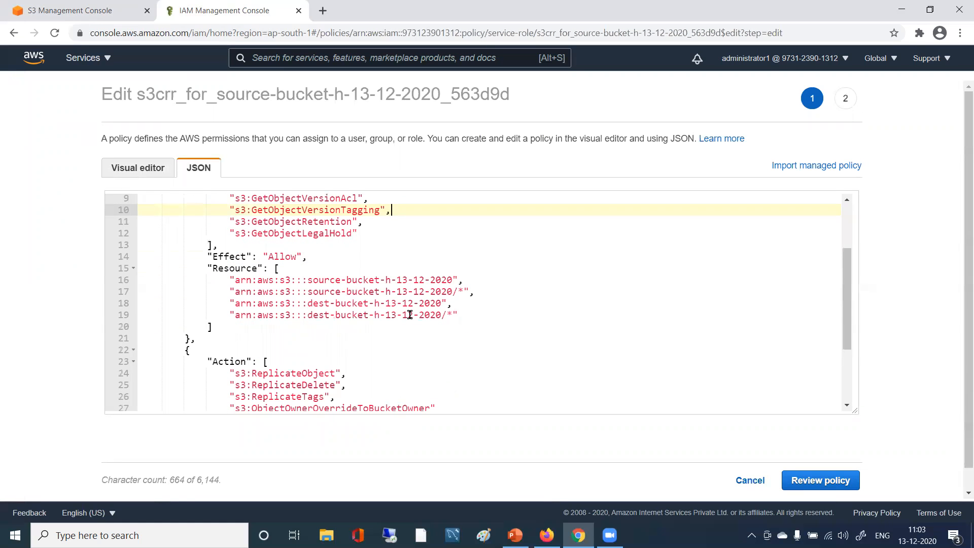
scroll(410, 315, "up", 2)
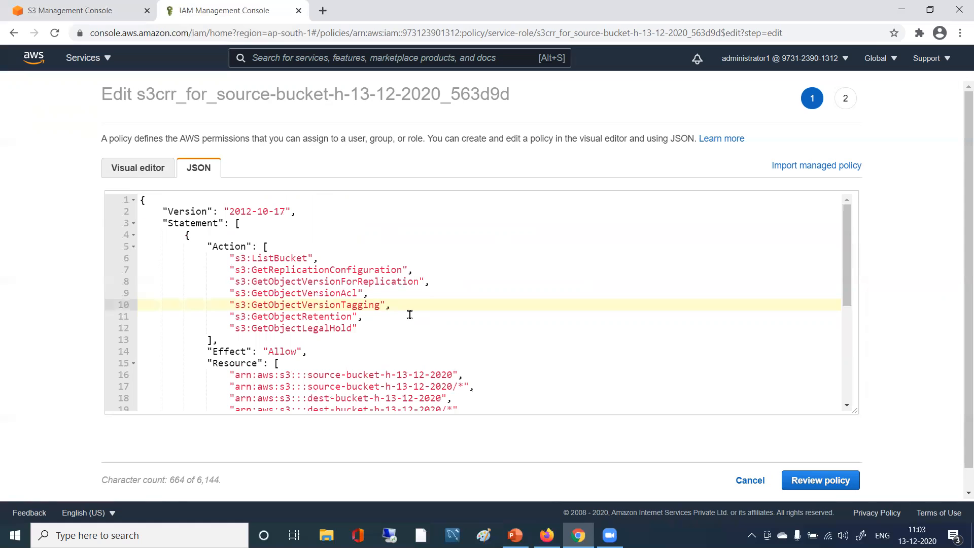
left_click(133, 167)
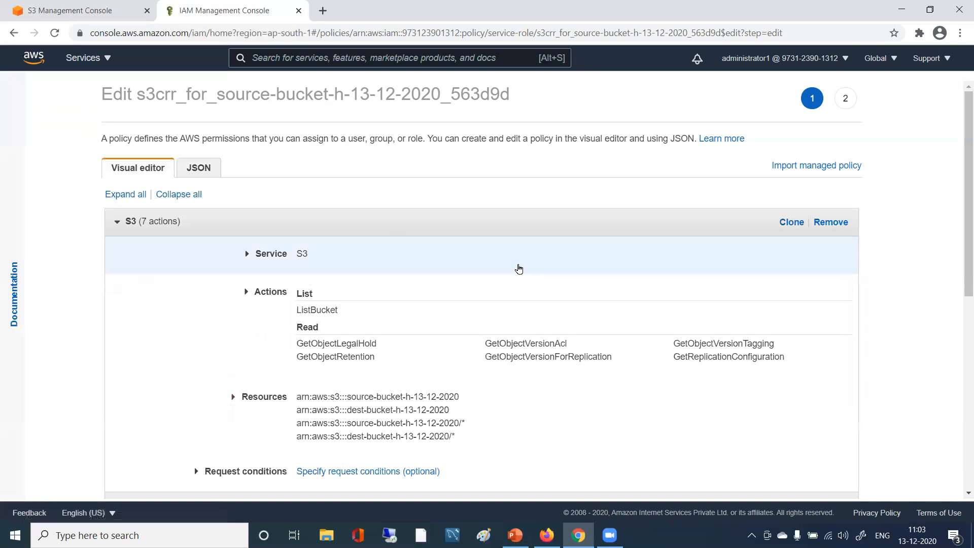
left_click(204, 167)
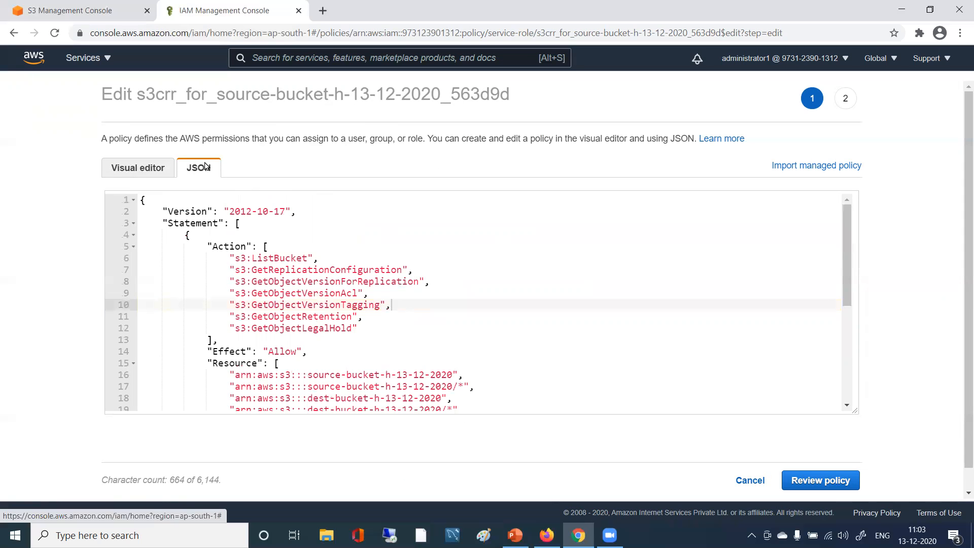
- Go back to S3, recheck the objects in dest-bucket-h-13-12-2020 and return to the bucket list
left_click(55, 8)
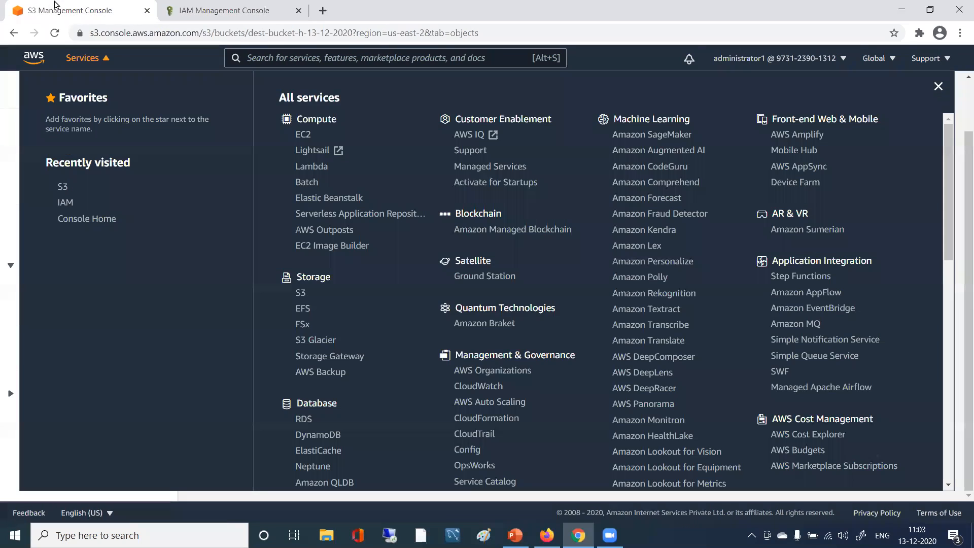
left_click(303, 293)
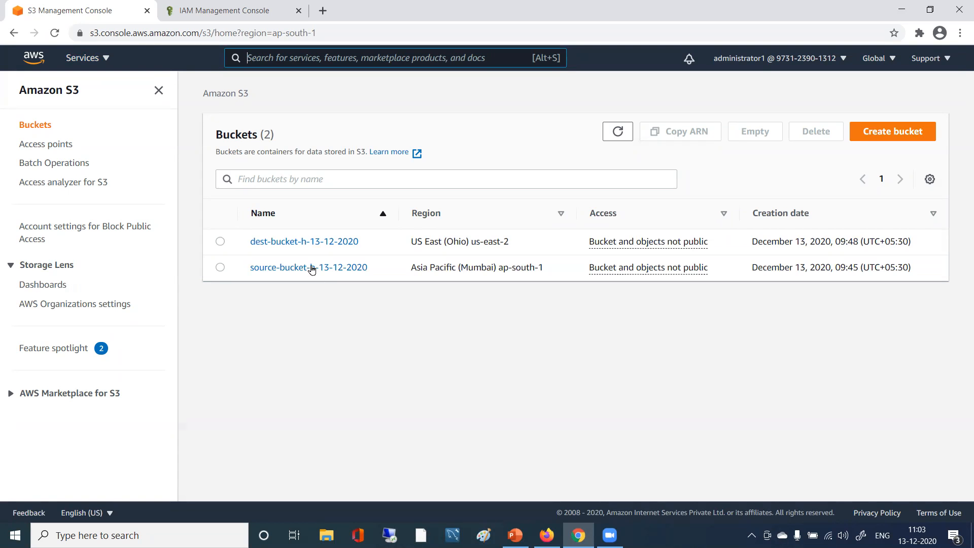
left_click(304, 242)
scroll(411, 367, "down", 1)
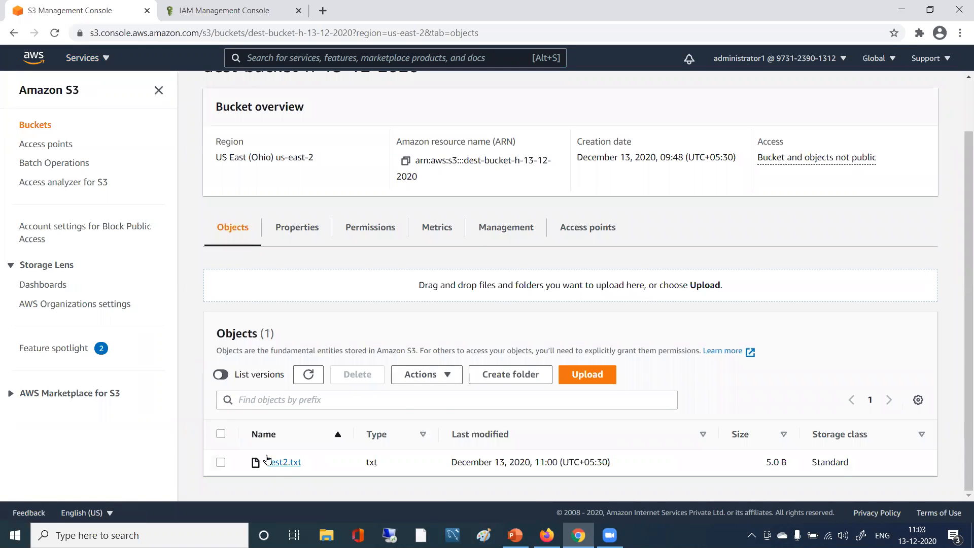
scroll(444, 378, "up", 1)
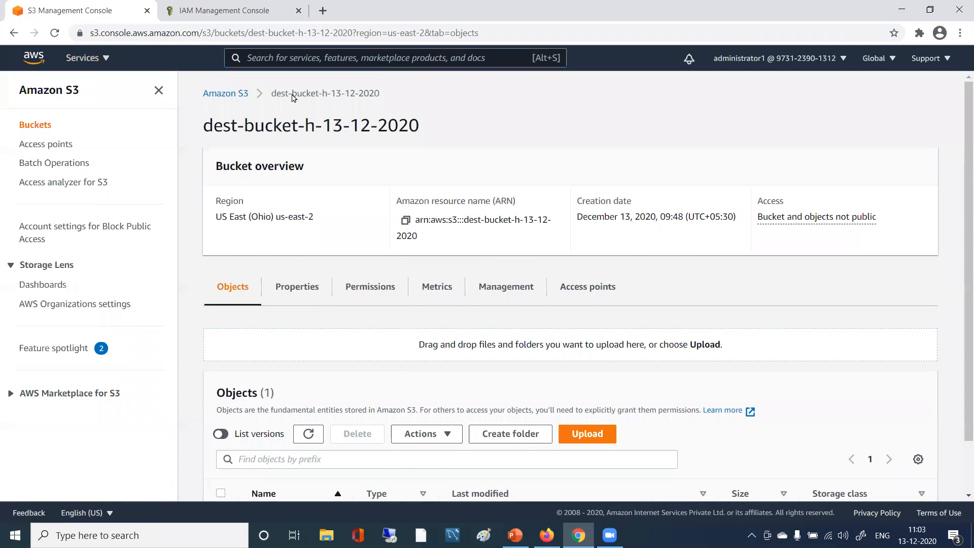
left_click(232, 94)
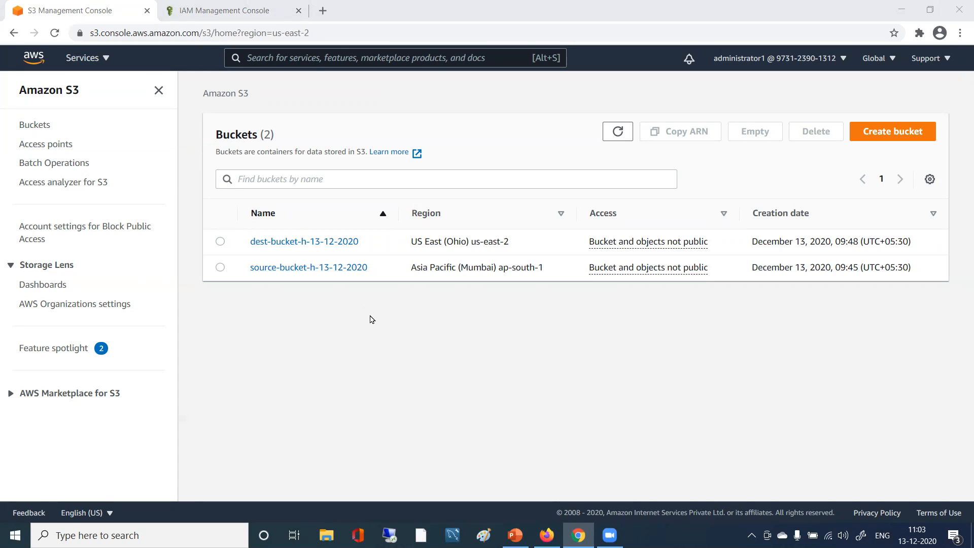
left_click(536, 381)
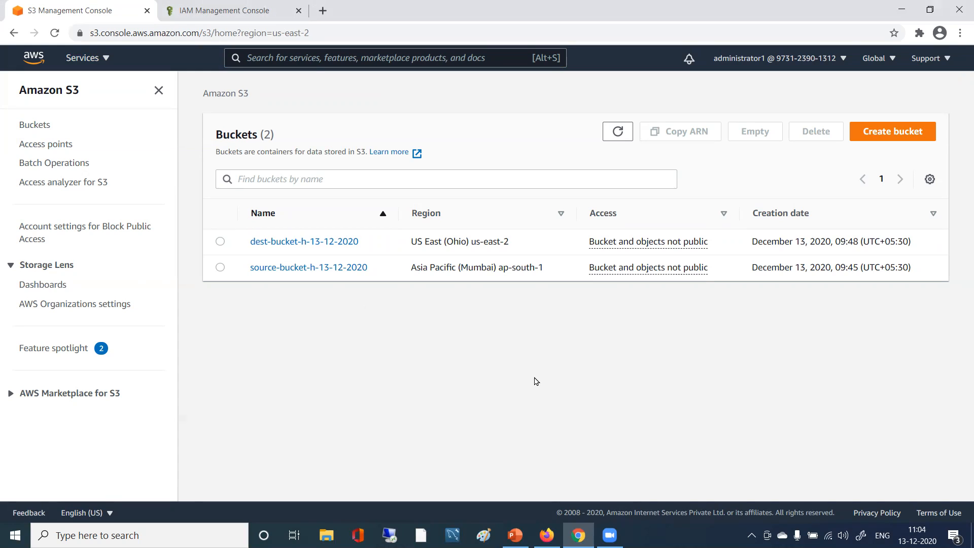